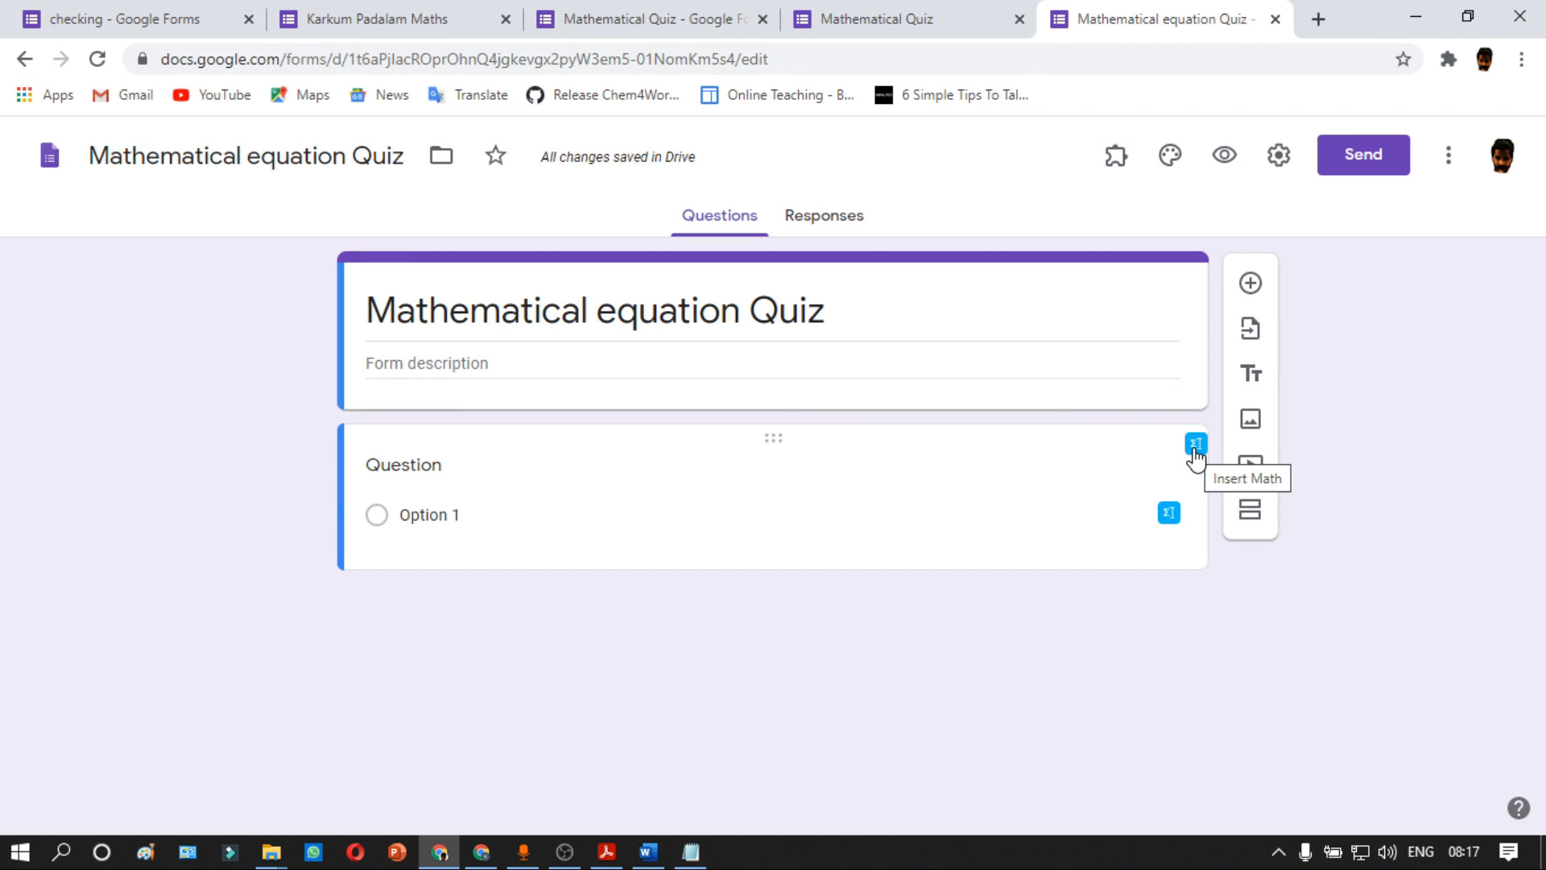
# Step: Check which extensions are installed in the browser, and close the list
pyautogui.click(1449, 58)
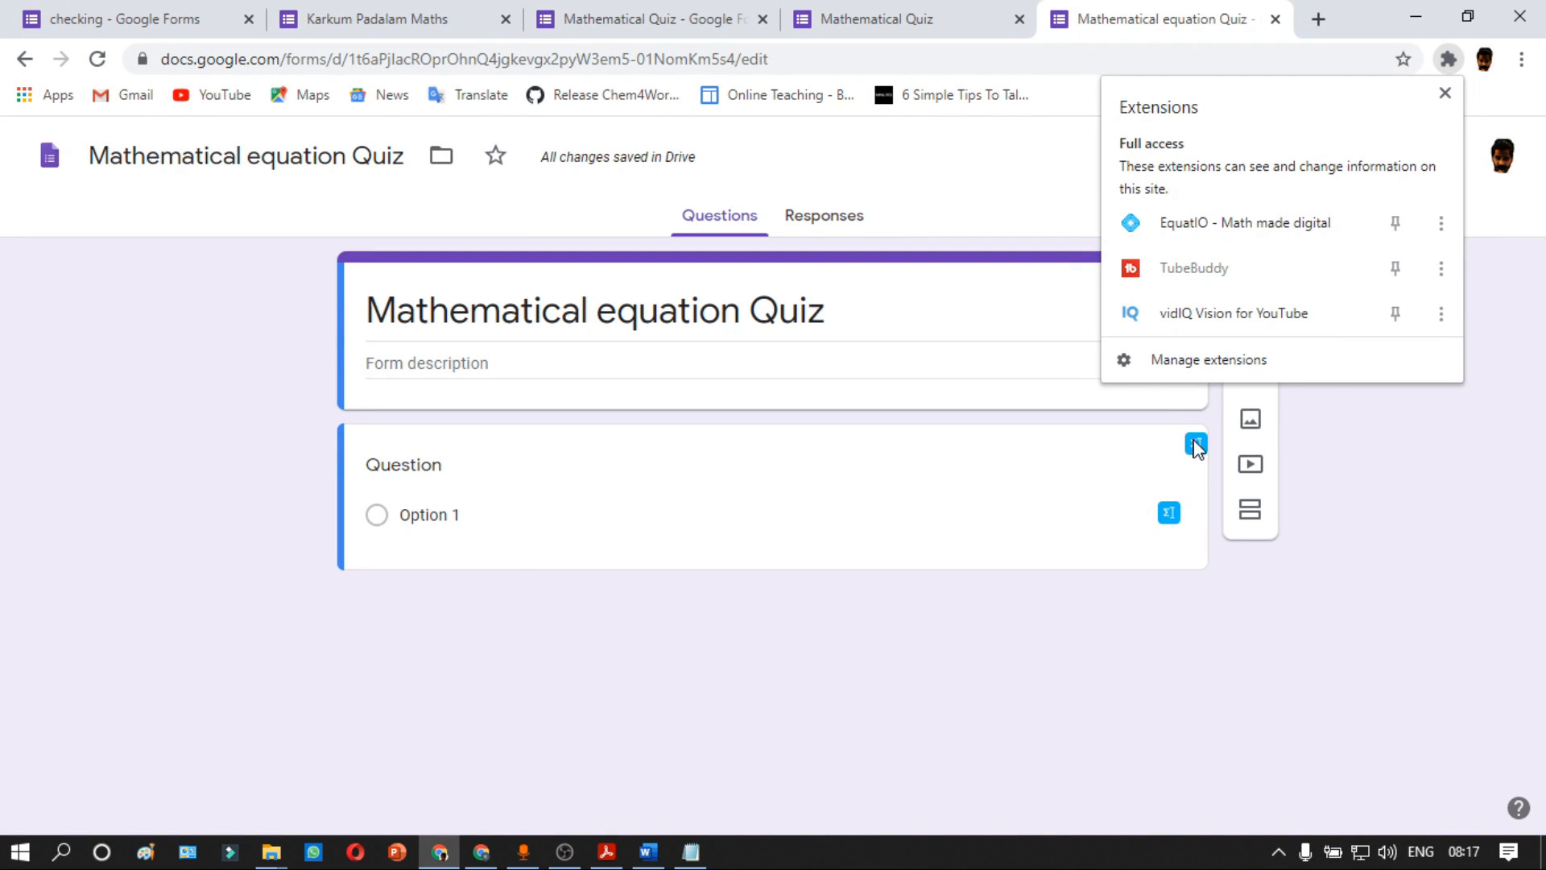
pyautogui.click(1071, 488)
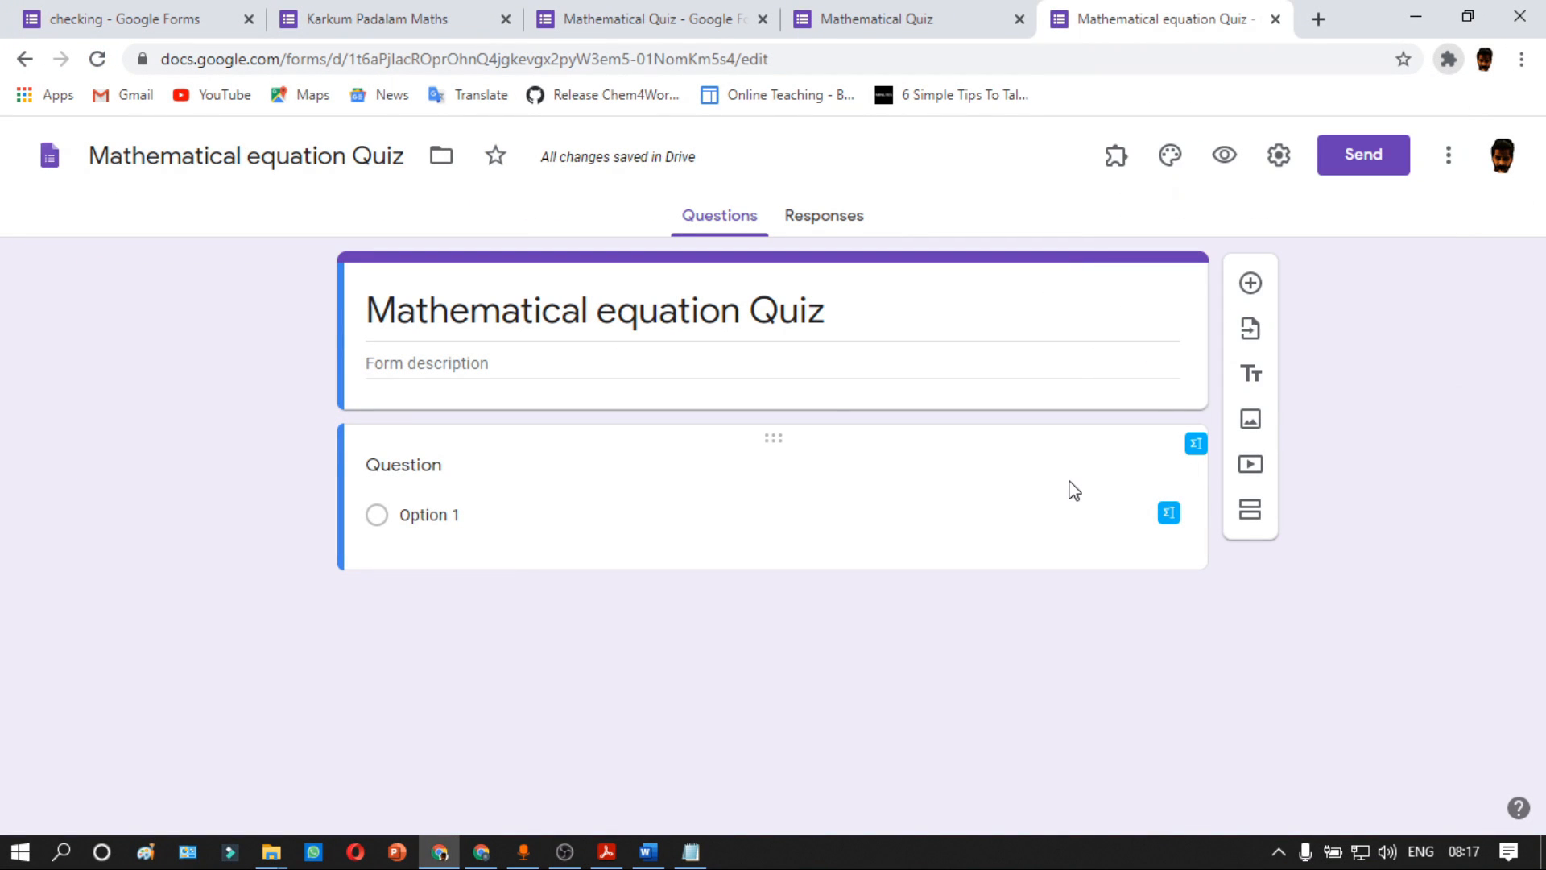
pyautogui.click(1067, 467)
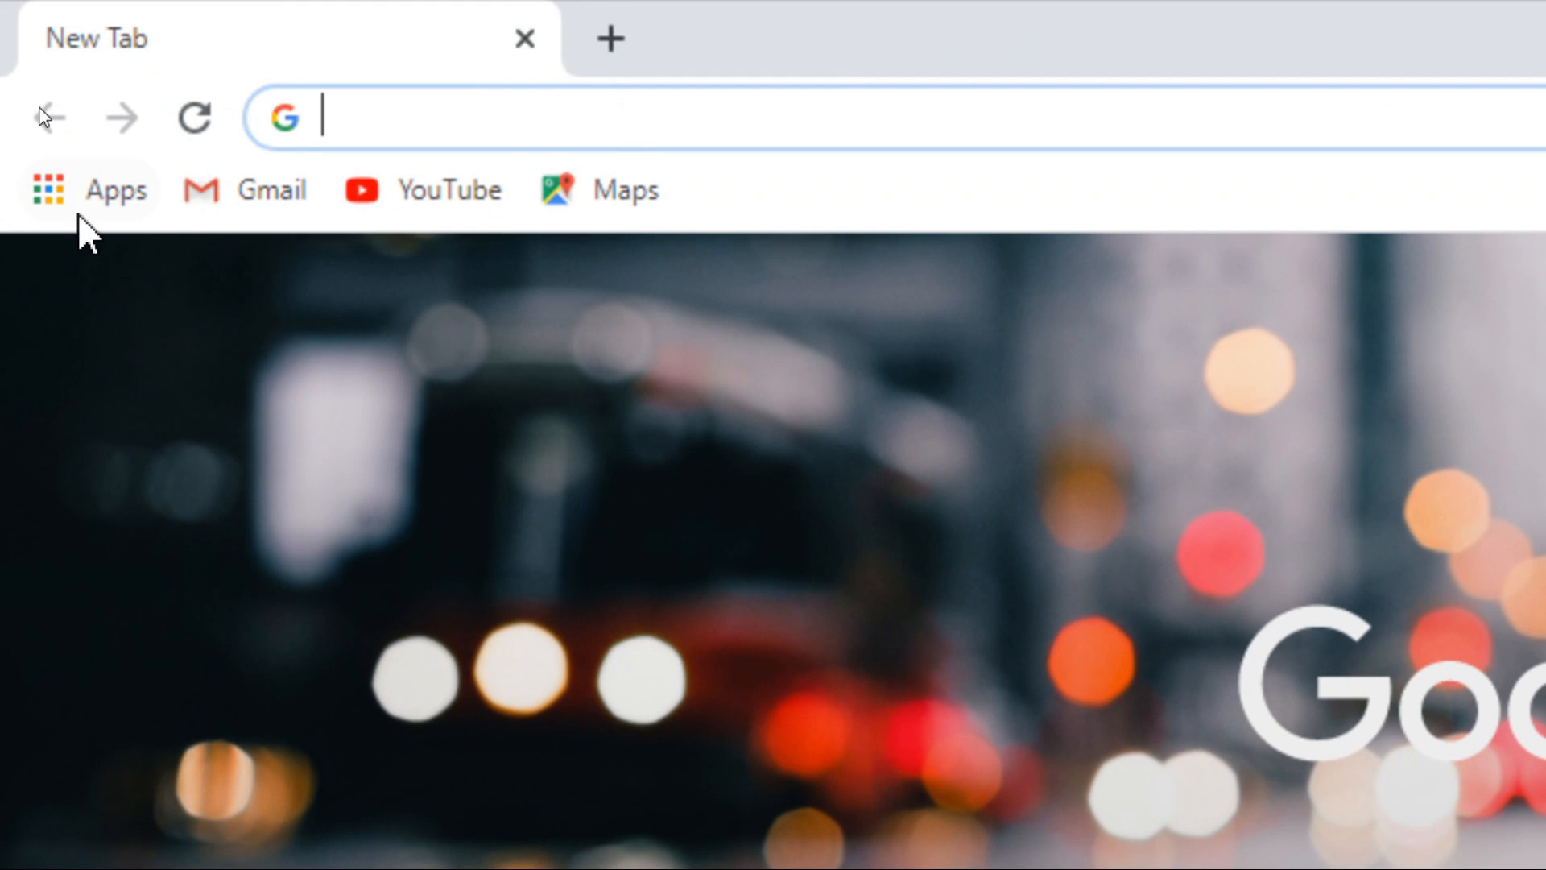
# Step: Open the Chrome Web Store from the browser's apps page and search it for "equatIO"
pyautogui.click(44, 95)
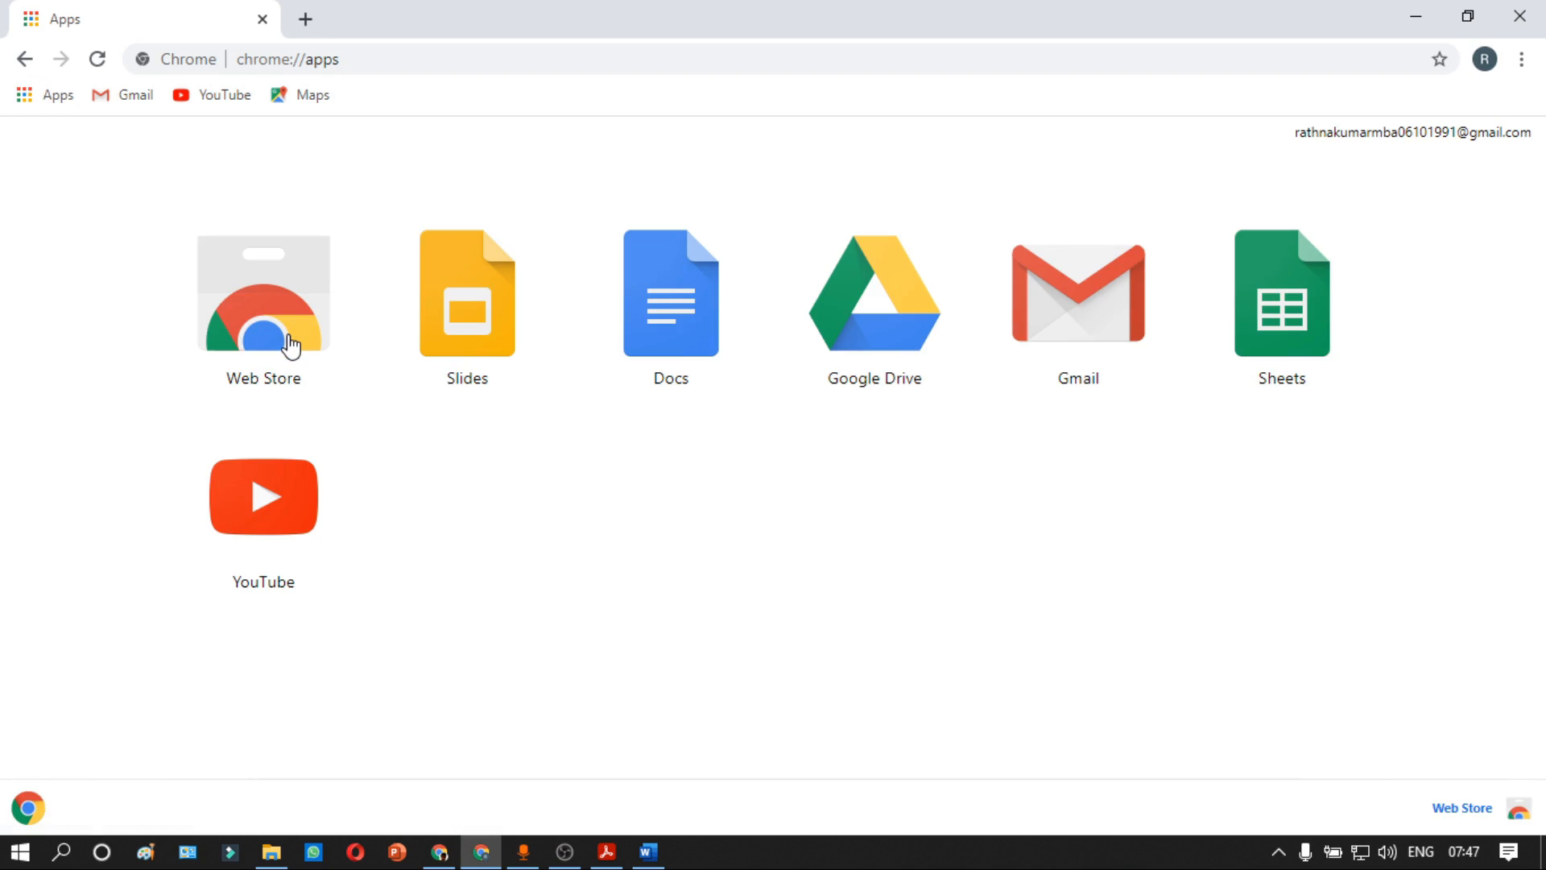
pyautogui.click(291, 346)
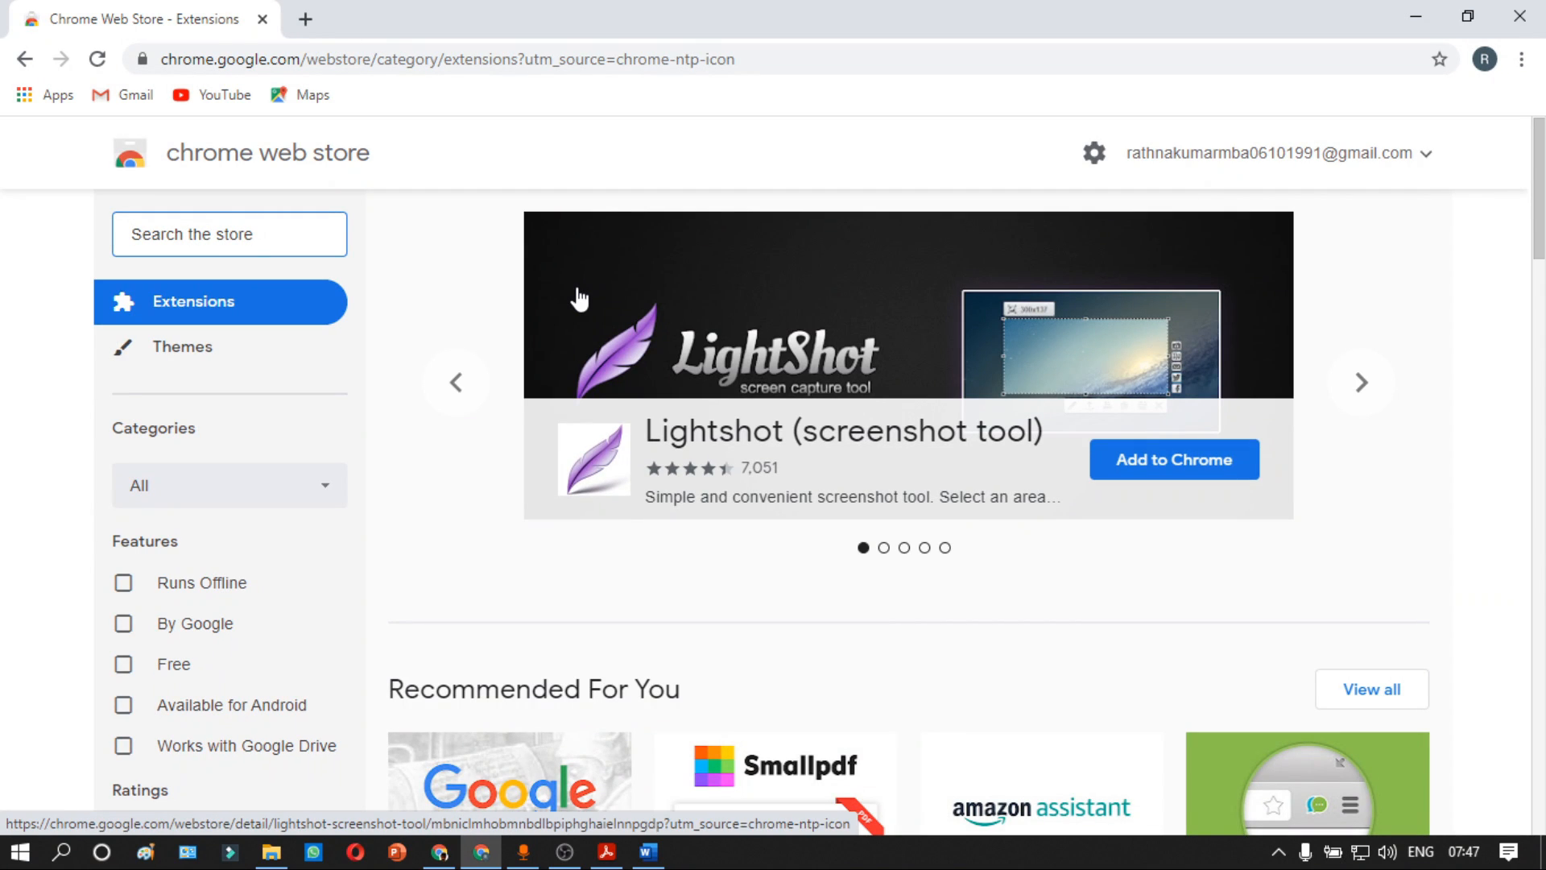
pyautogui.write('equa')
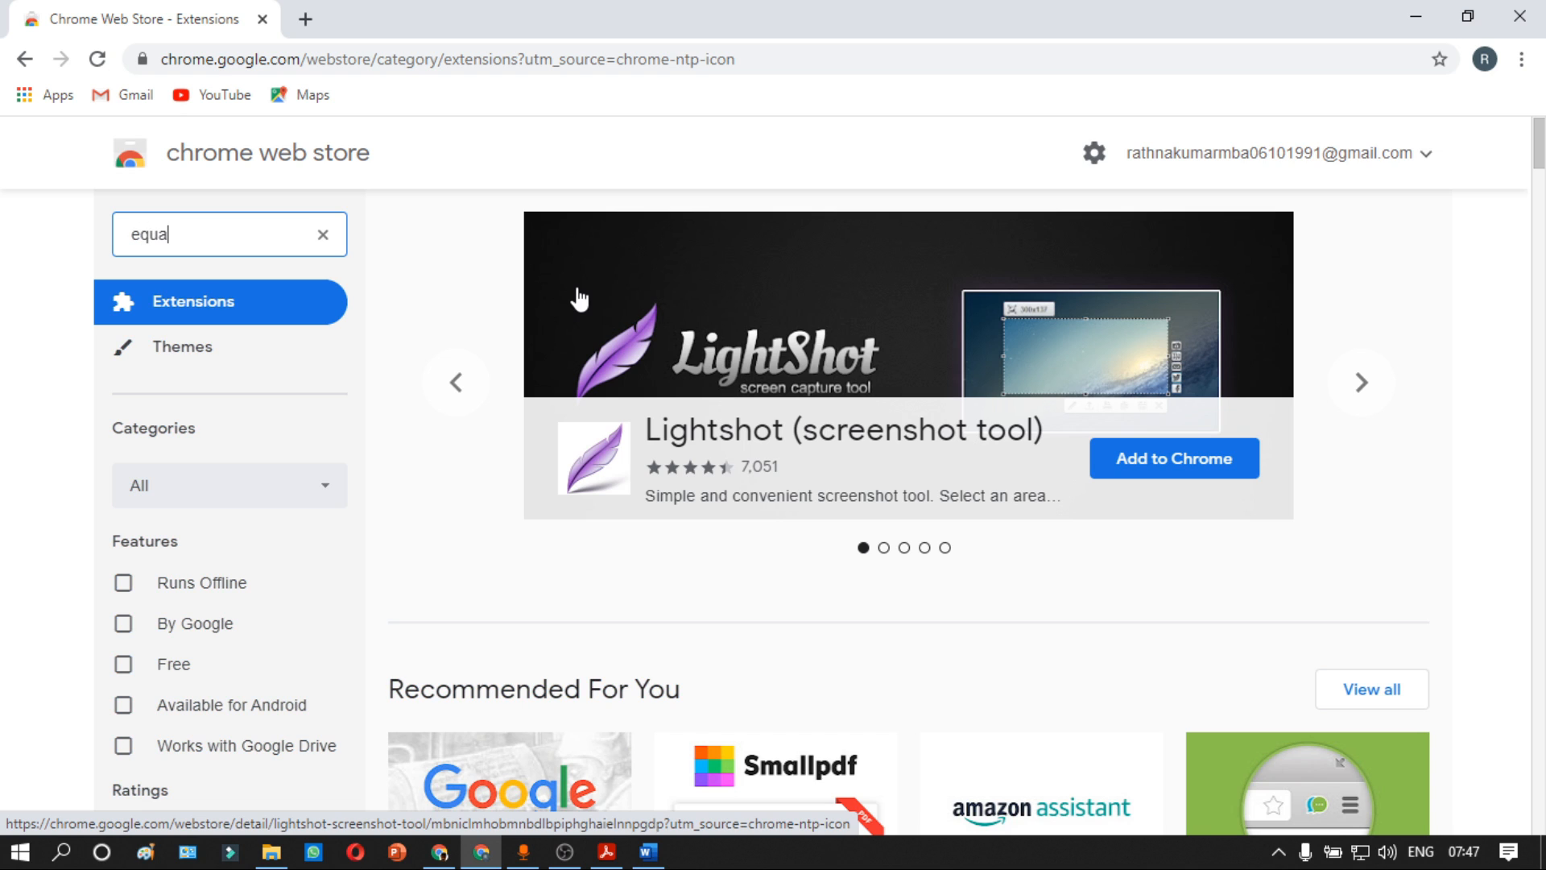
pyautogui.write('tIO')
pyautogui.press('Return')
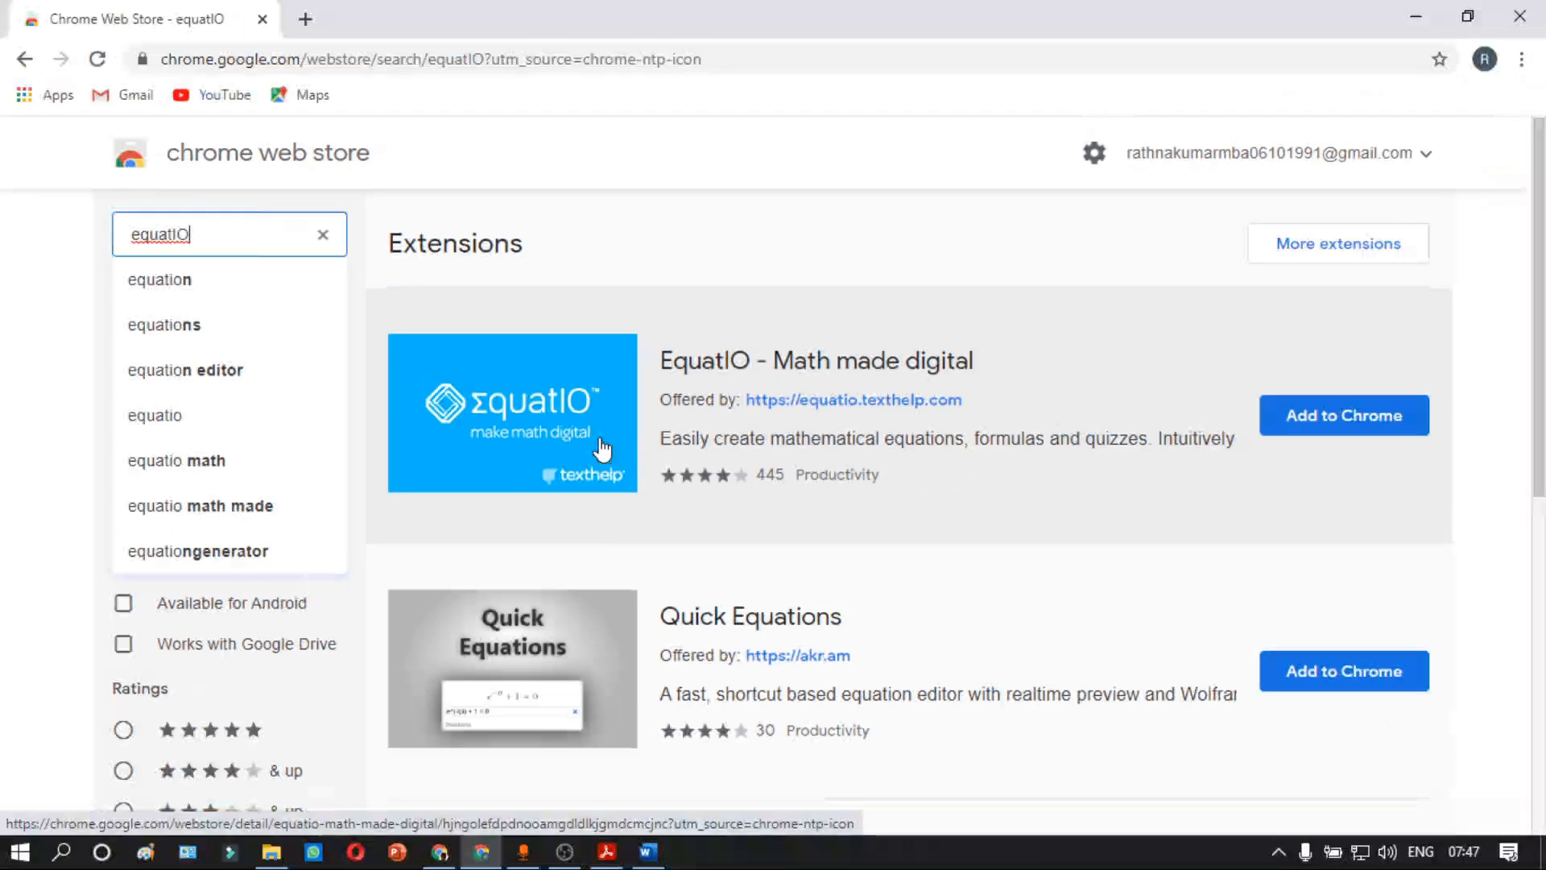
# Step: Add the "EquatIO - Math made digital" extension to Chrome and launch it from the installed extensions
pyautogui.click(1343, 430)
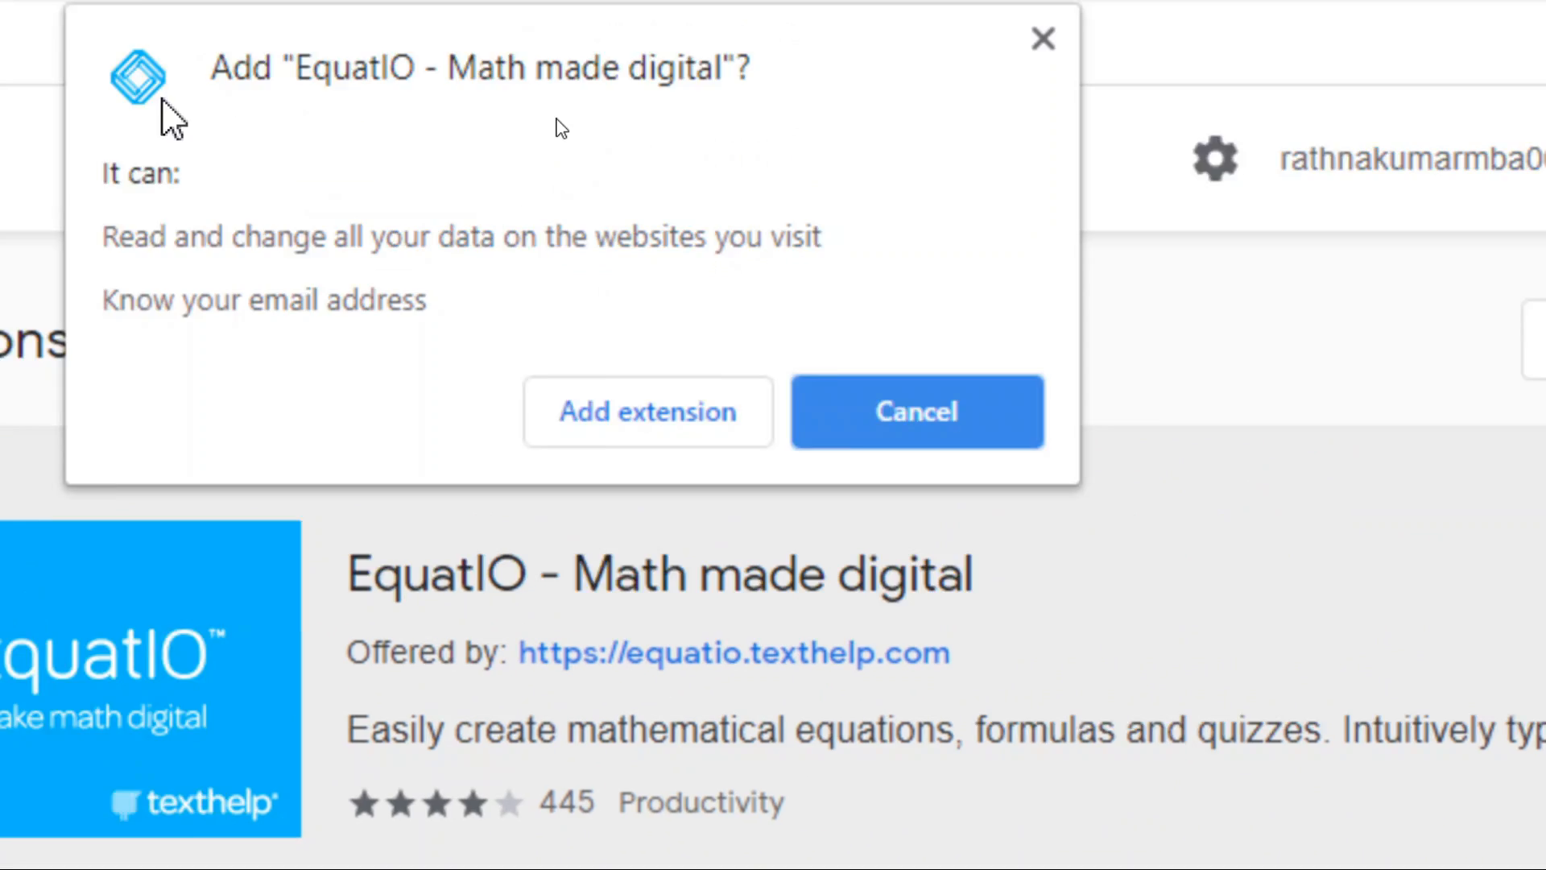
pyautogui.click(737, 451)
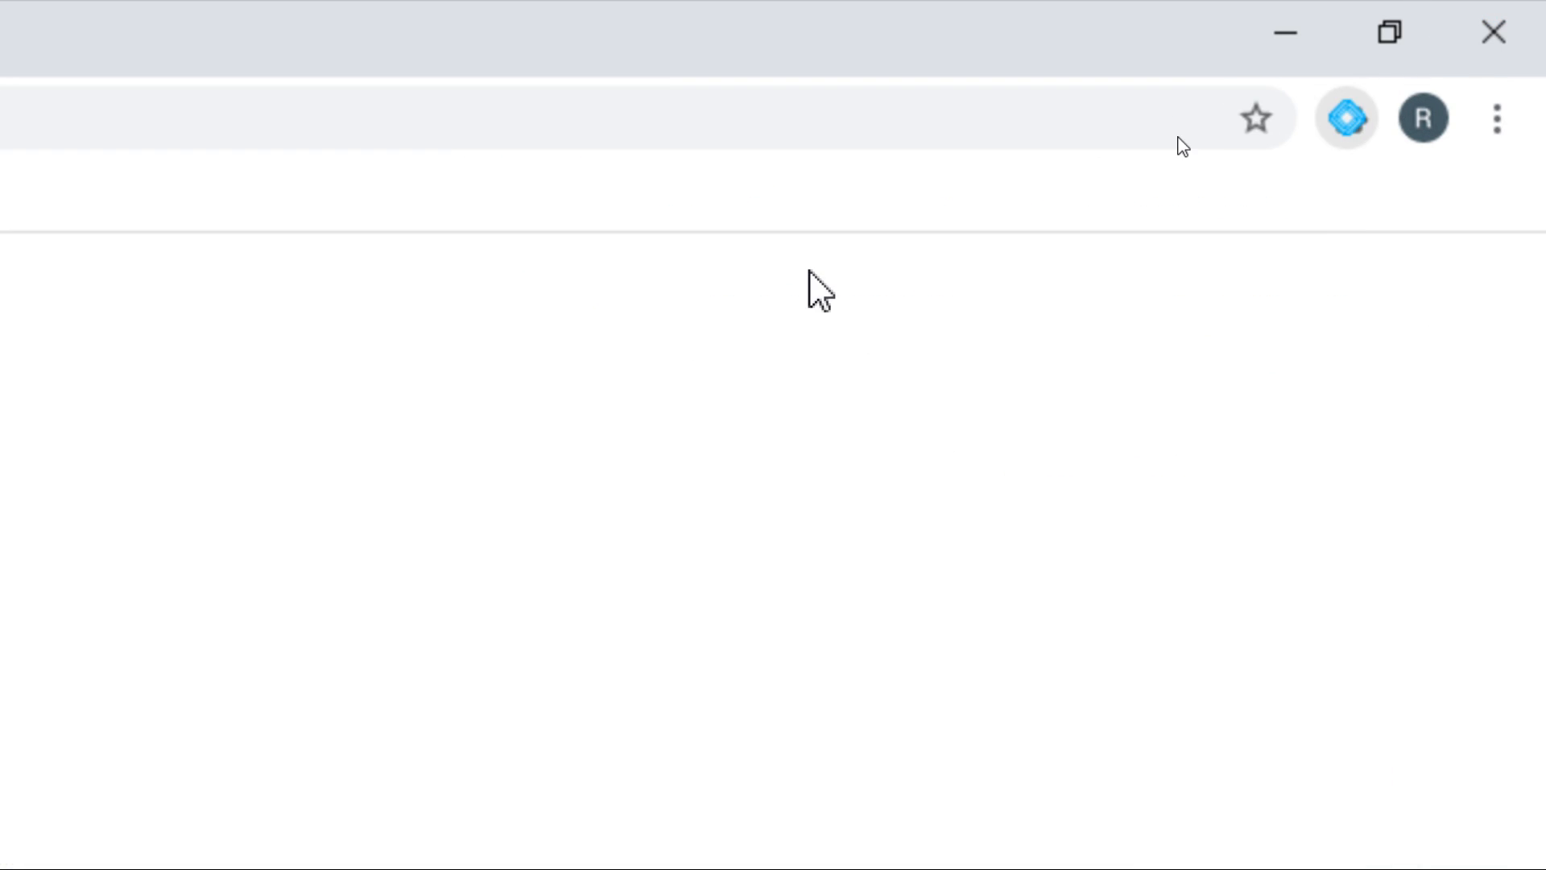
pyautogui.click(1350, 121)
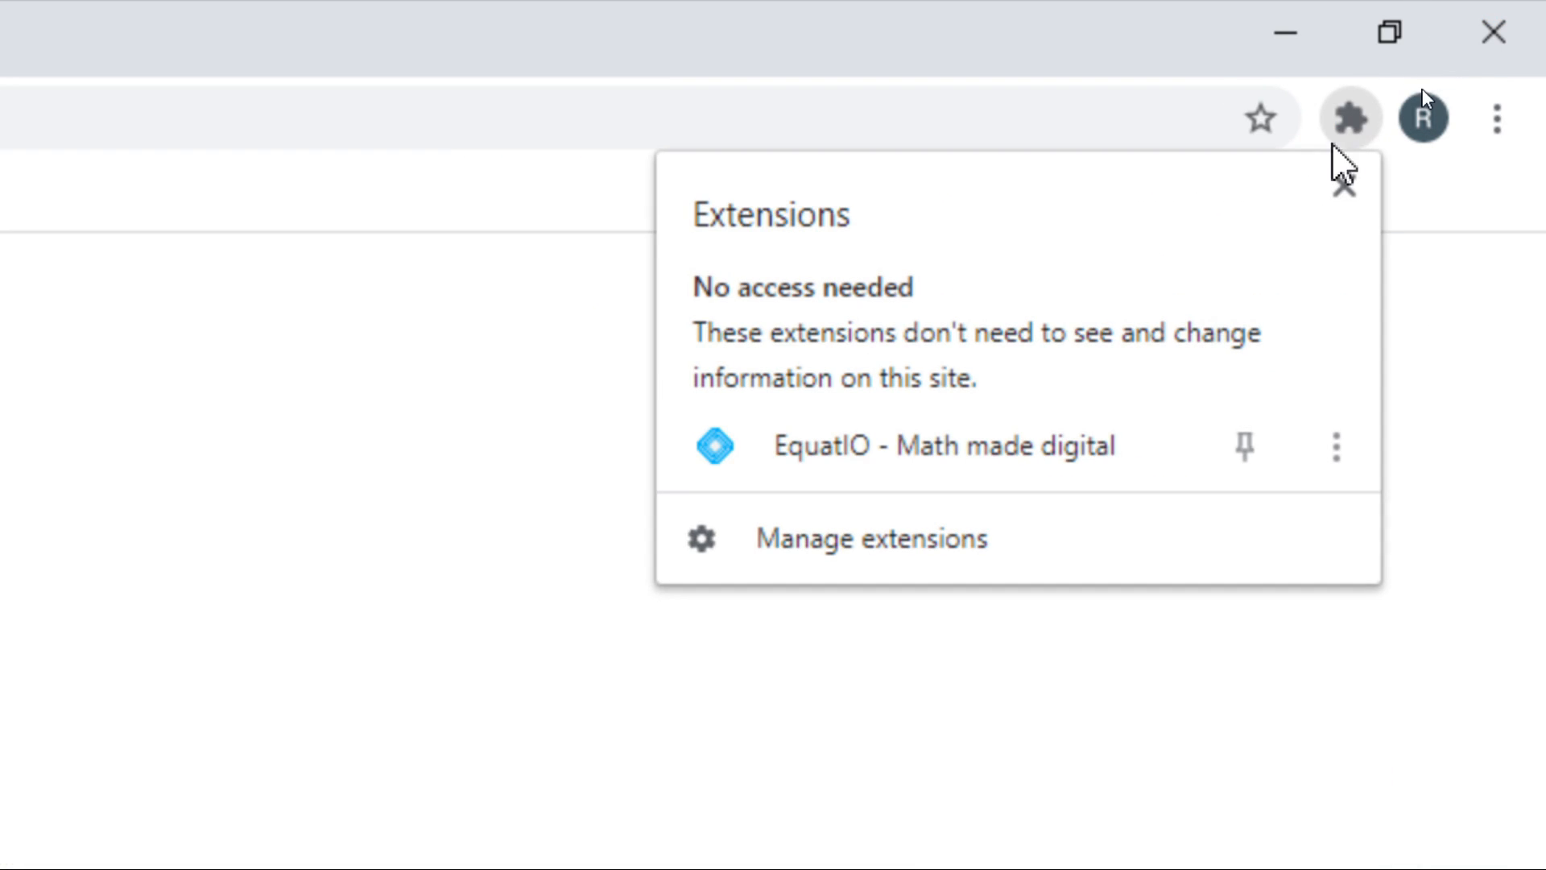
pyautogui.click(893, 443)
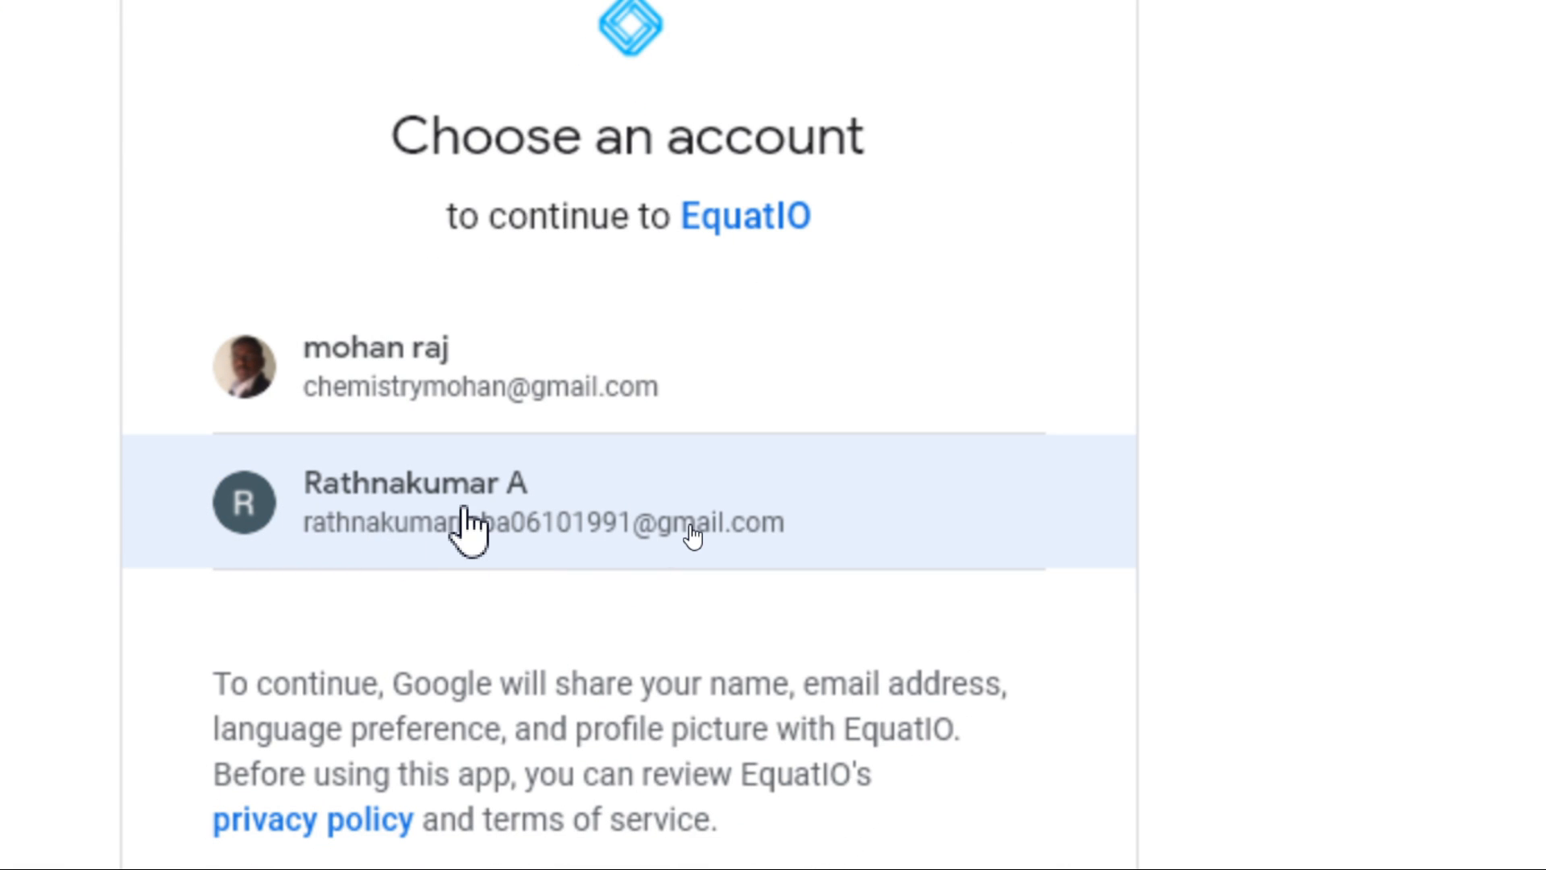
# Step: Sign in to EquatIO with the second listed Google account and allow the requested account access
pyautogui.click(500, 536)
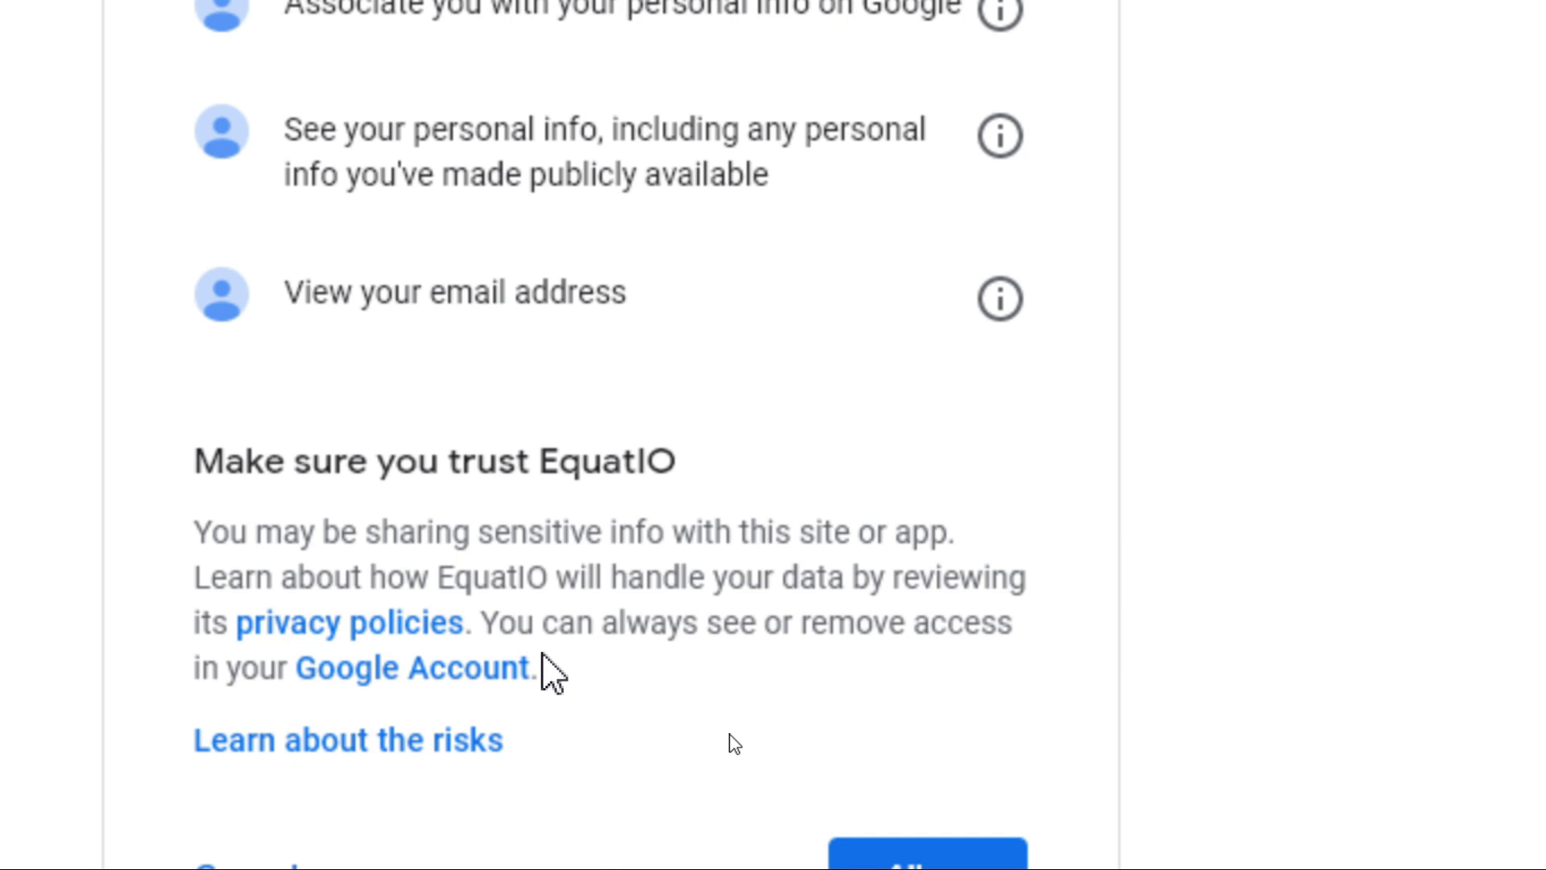
pyautogui.scroll(-1, 874, 758)
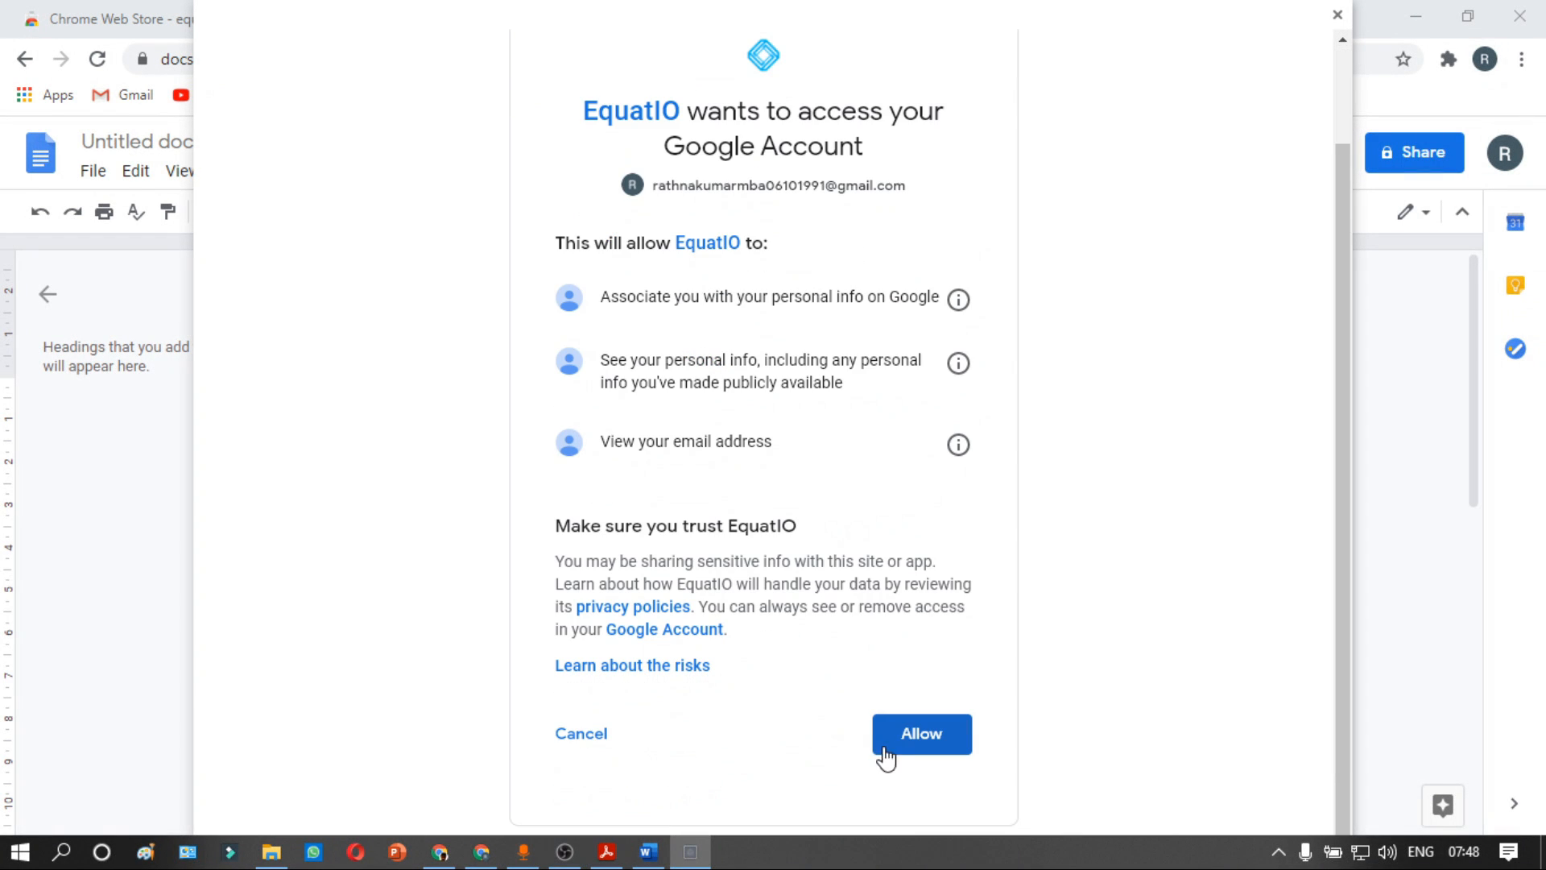
pyautogui.click(914, 747)
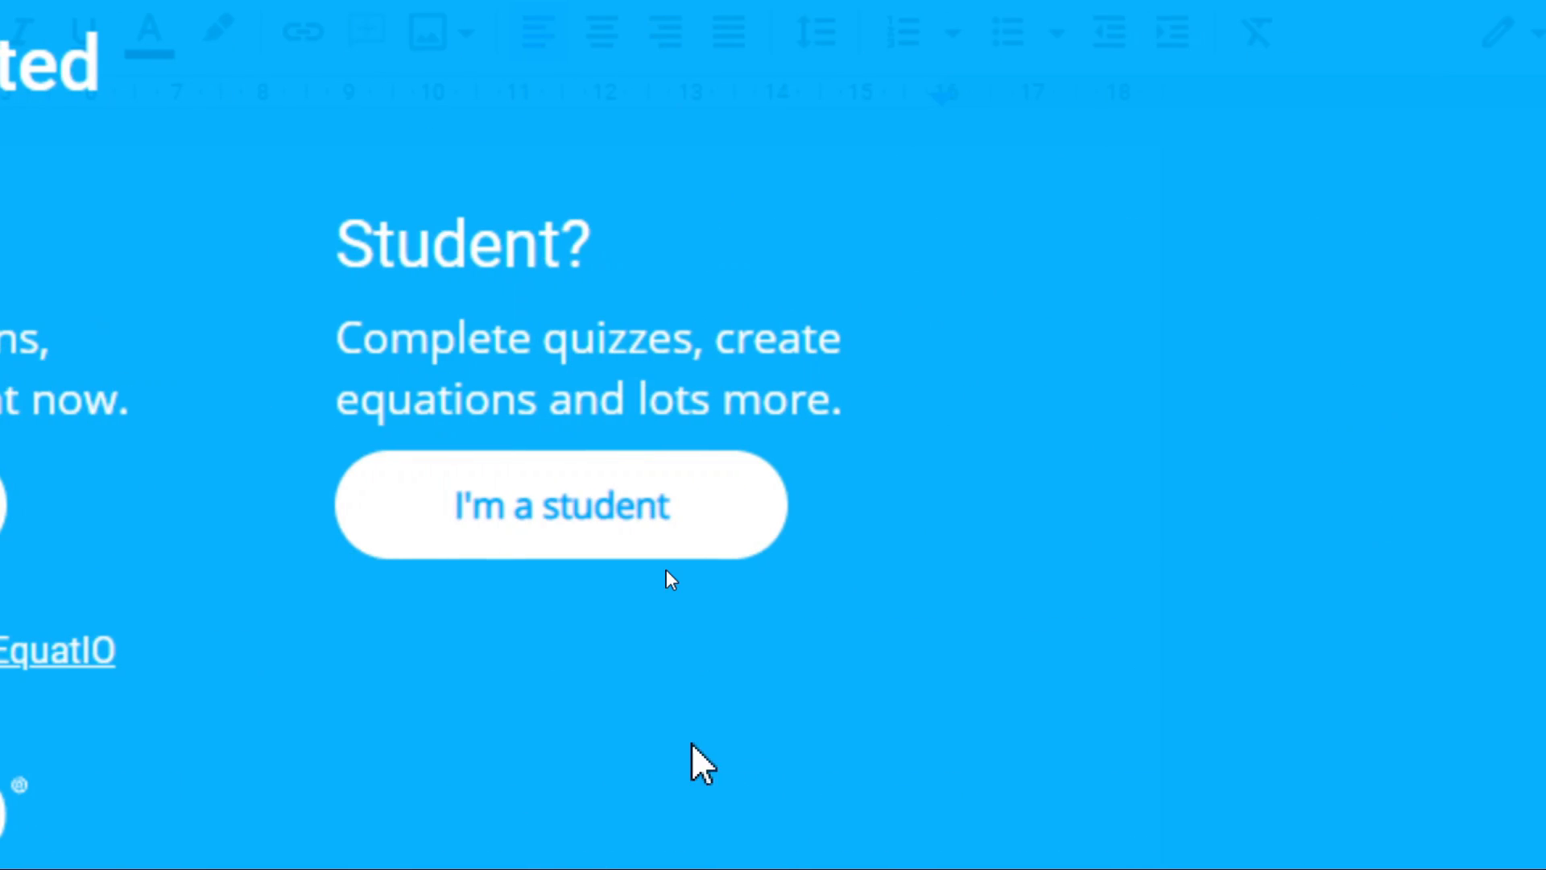
# Step: Set up EquatIO as a student and skip the tutorial
pyautogui.click(590, 532)
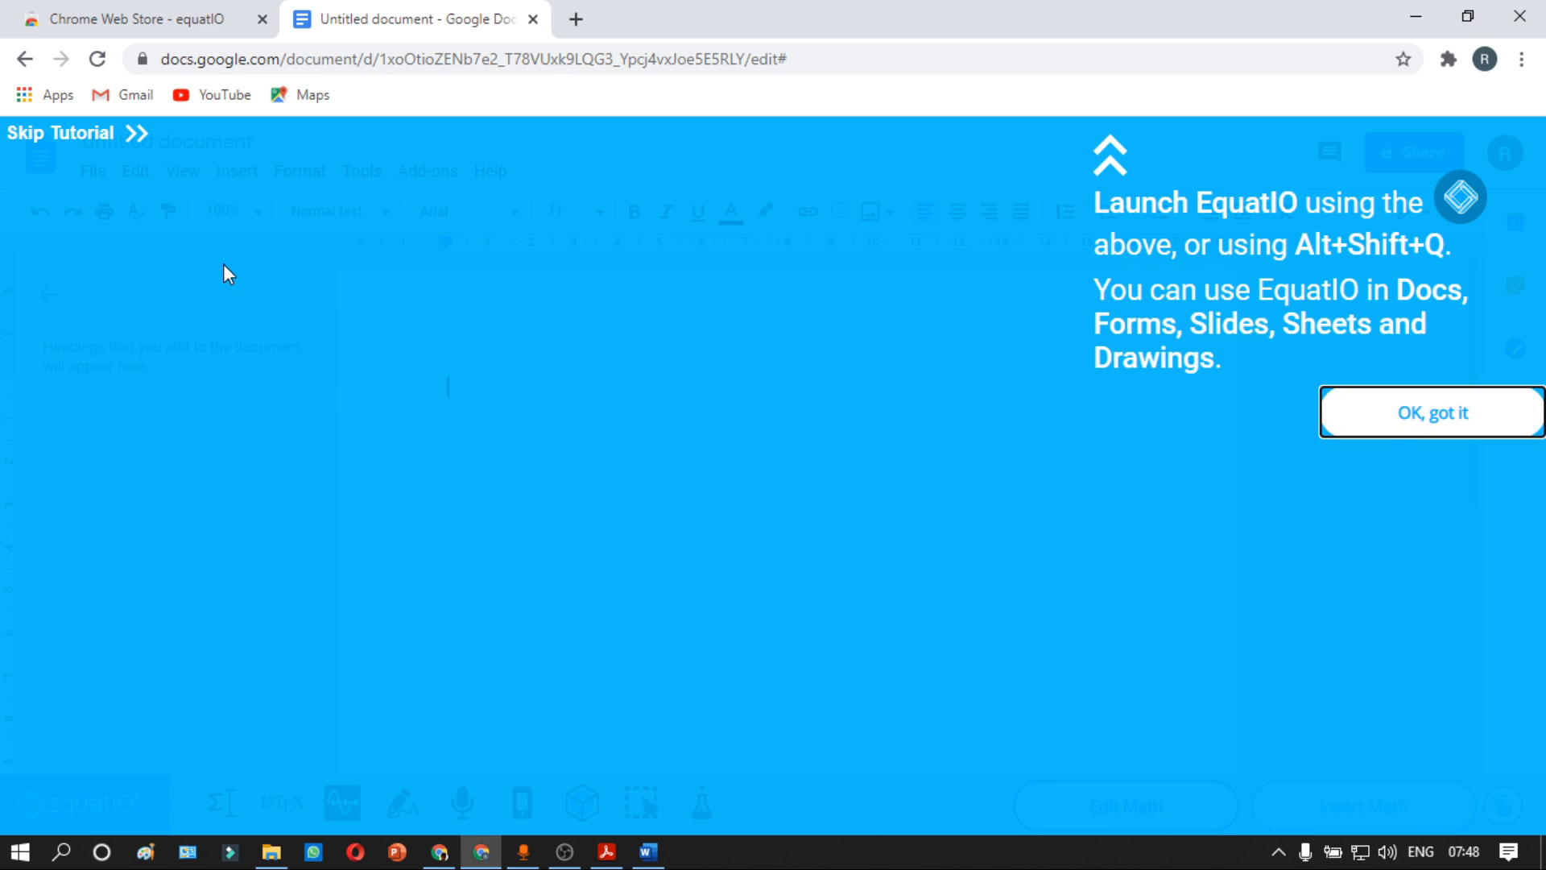
pyautogui.click(57, 137)
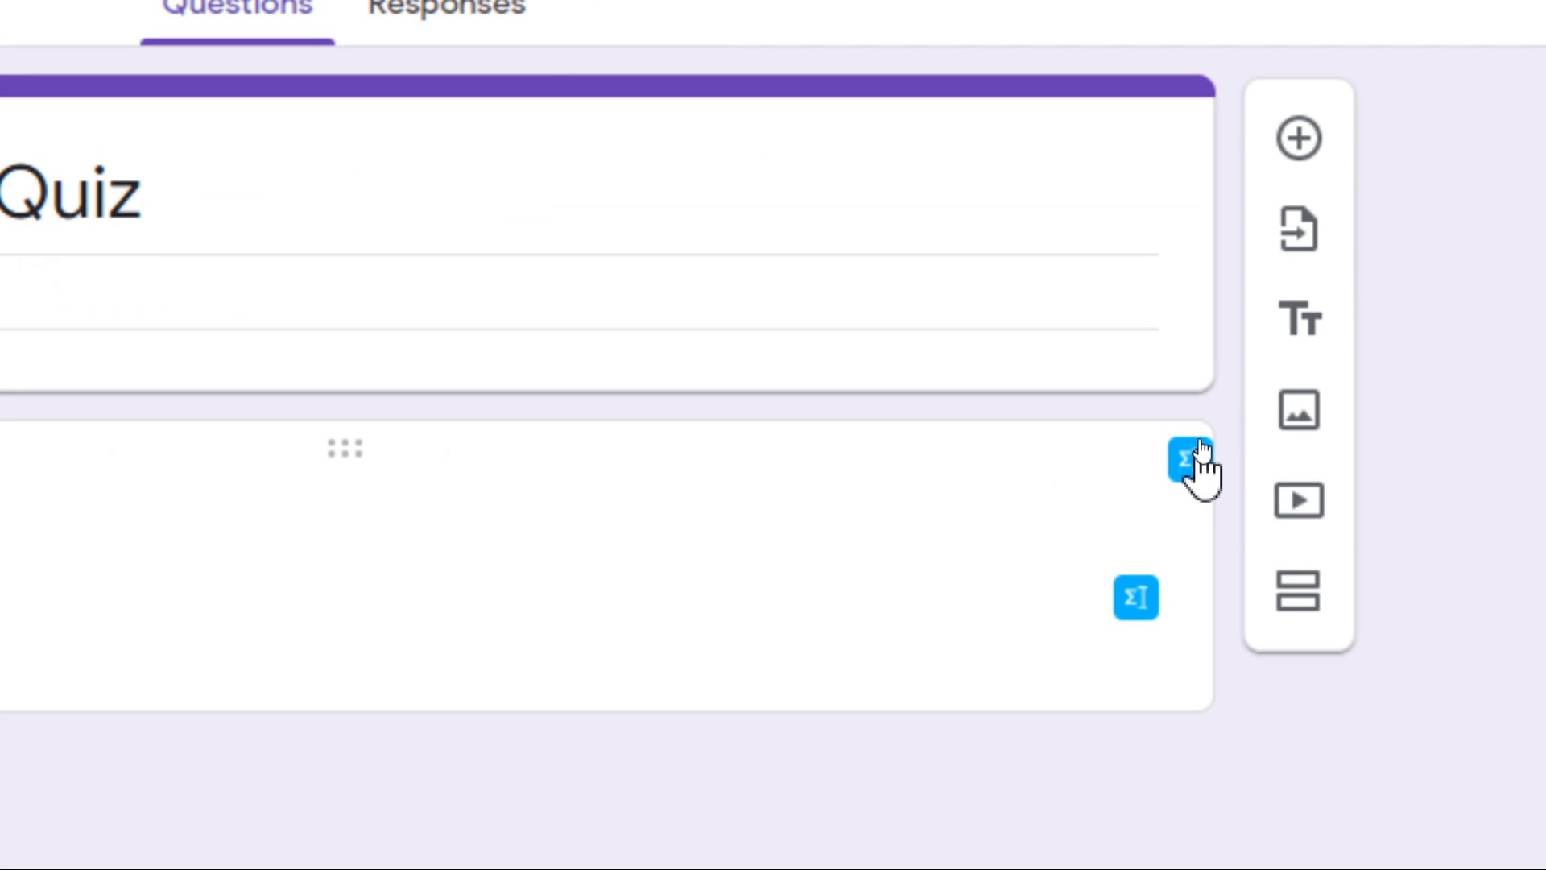
# Step: Select the question in the Mathematical Quiz form and start inserting math into it
pyautogui.click(1196, 428)
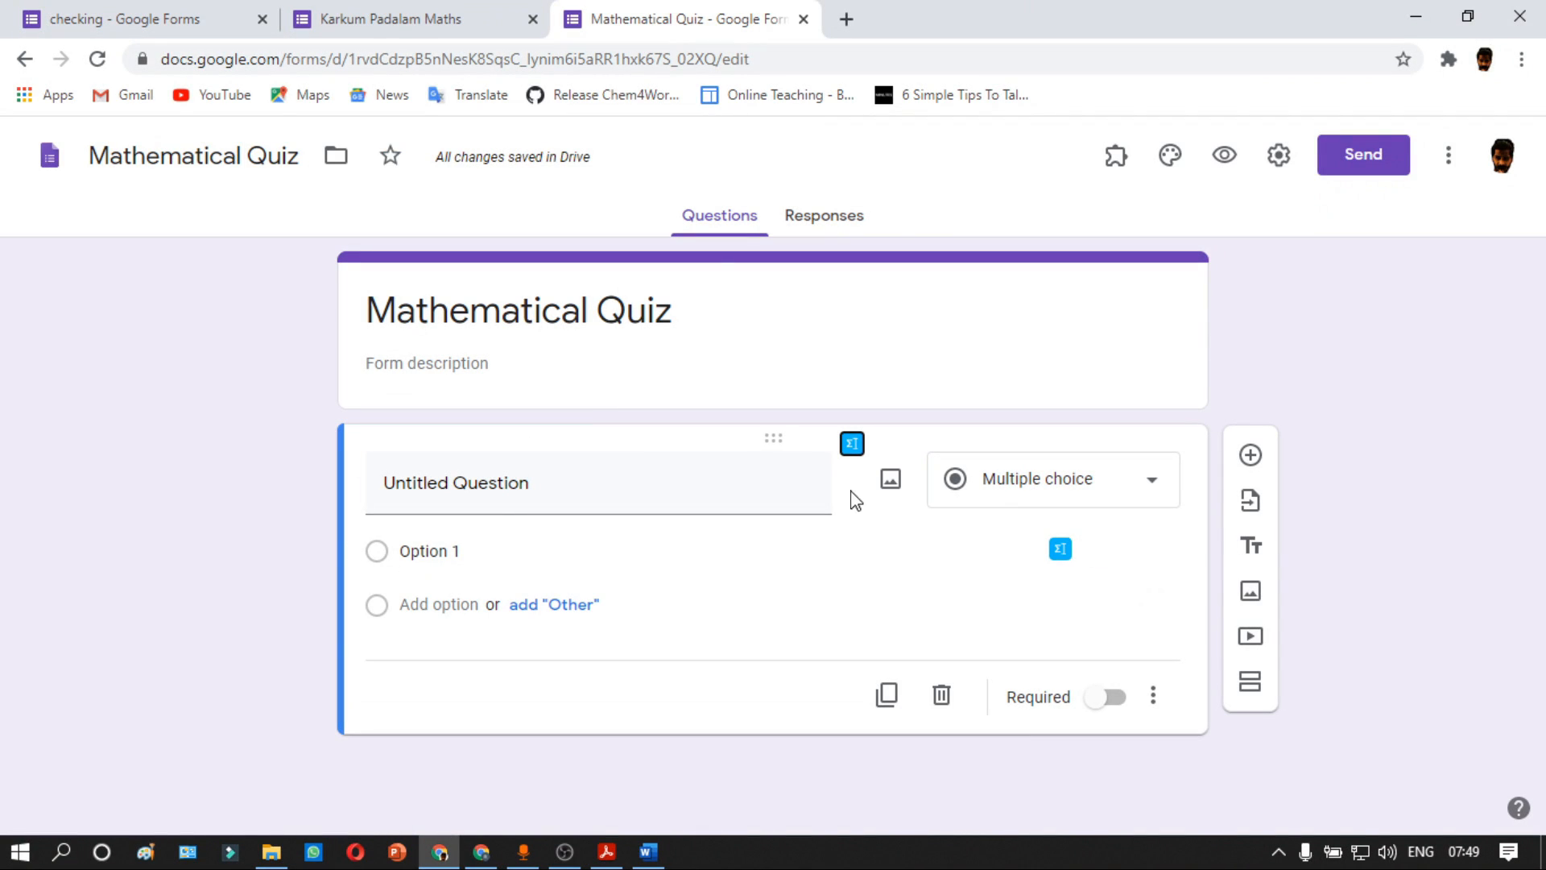
pyautogui.click(852, 443)
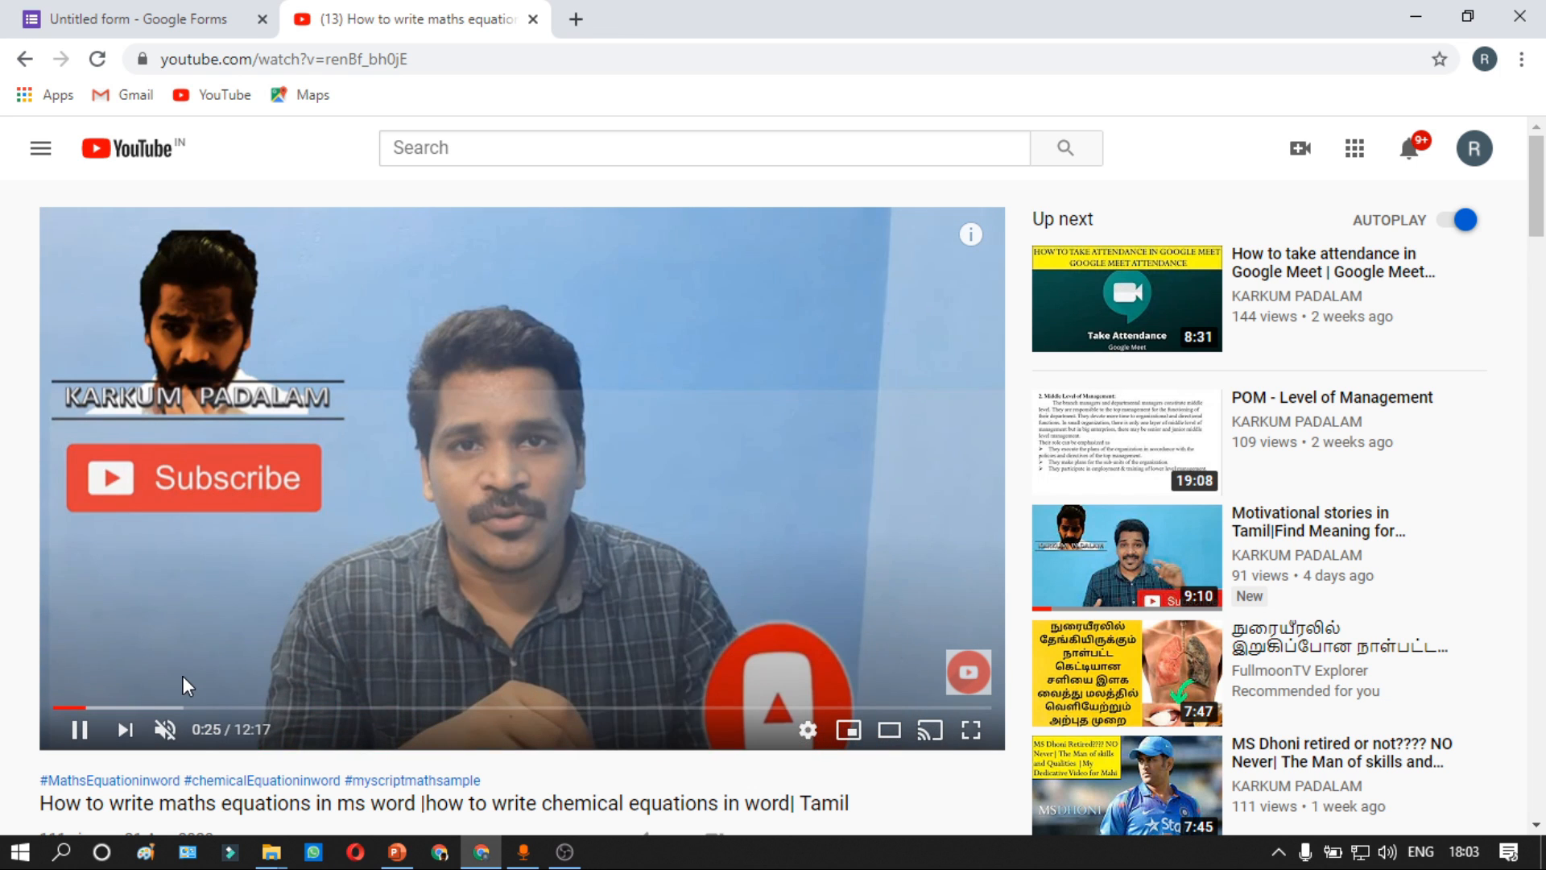
# Step: Subscribe to the KARKUM PADALAM channel on YouTube and set its notification preference
pyautogui.scroll(-2, 486, 496)
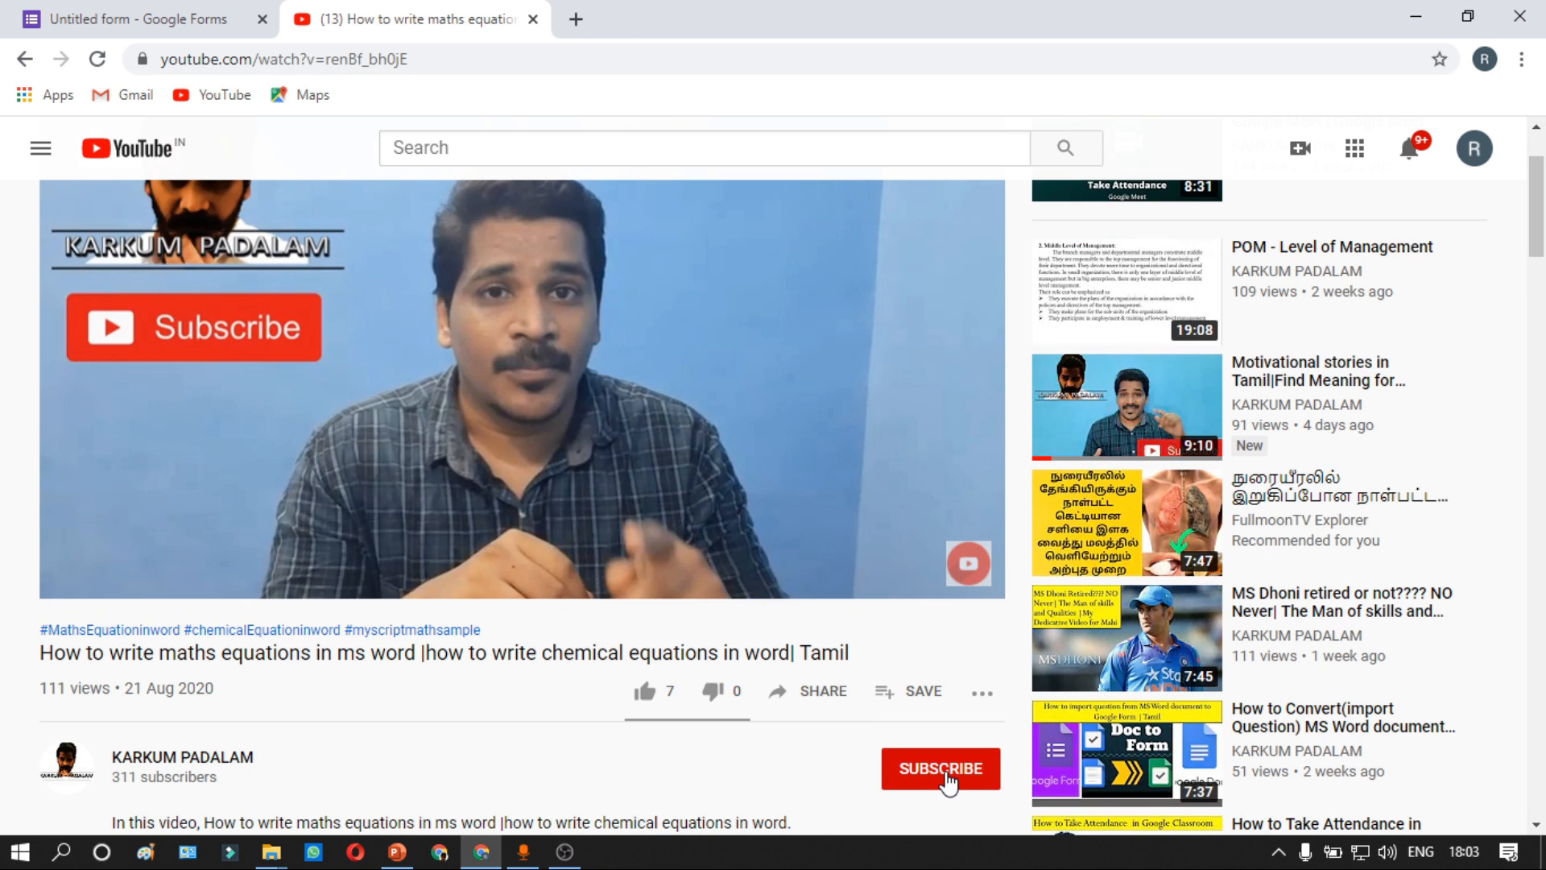
pyautogui.click(951, 769)
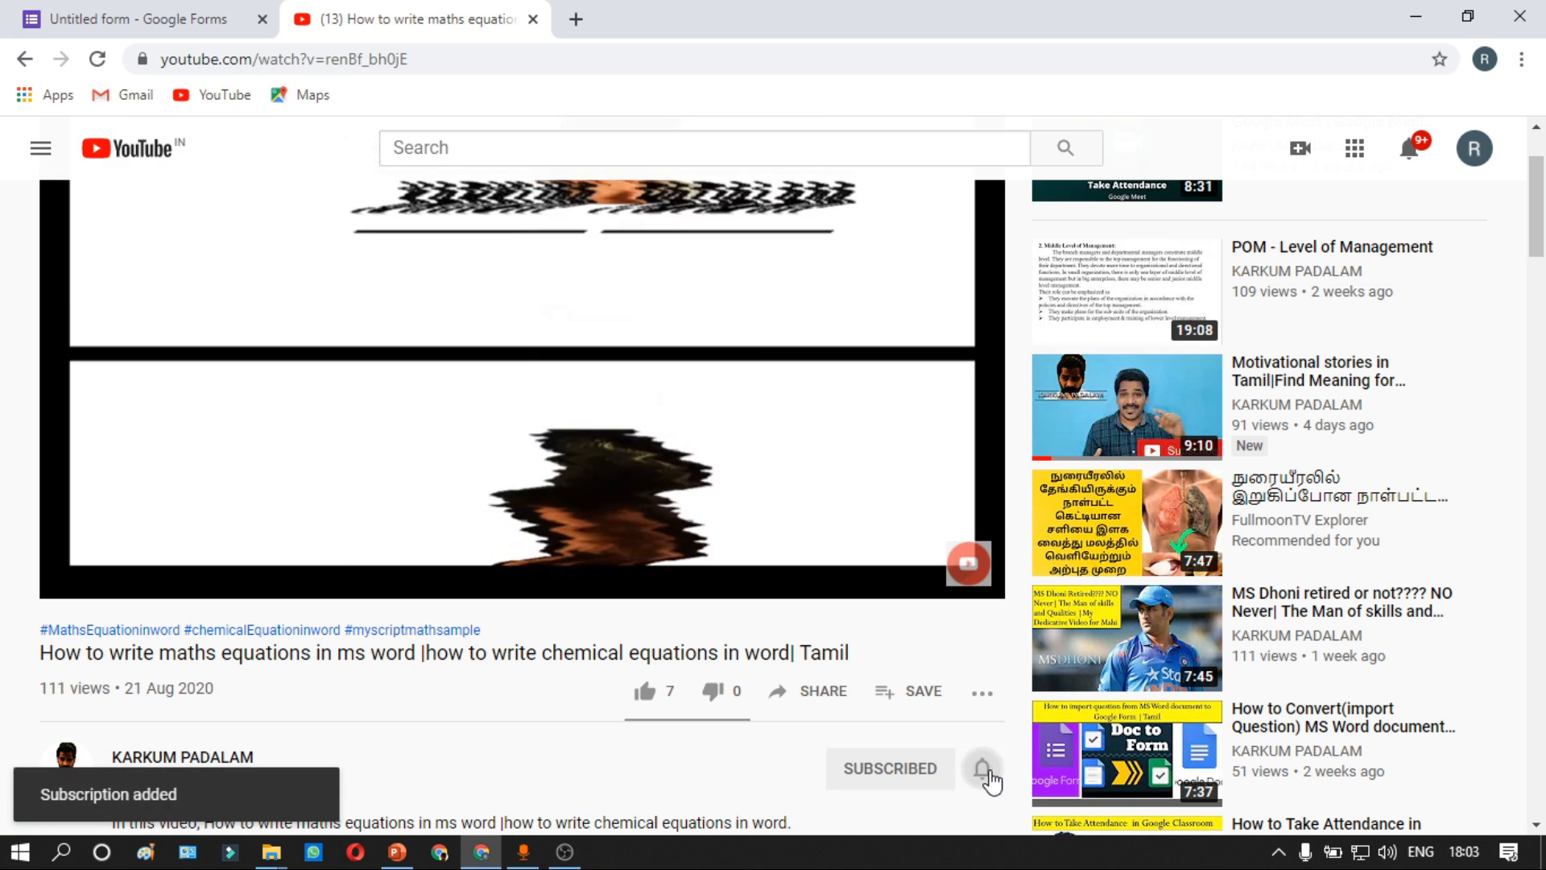
pyautogui.click(984, 771)
pyautogui.click(1028, 636)
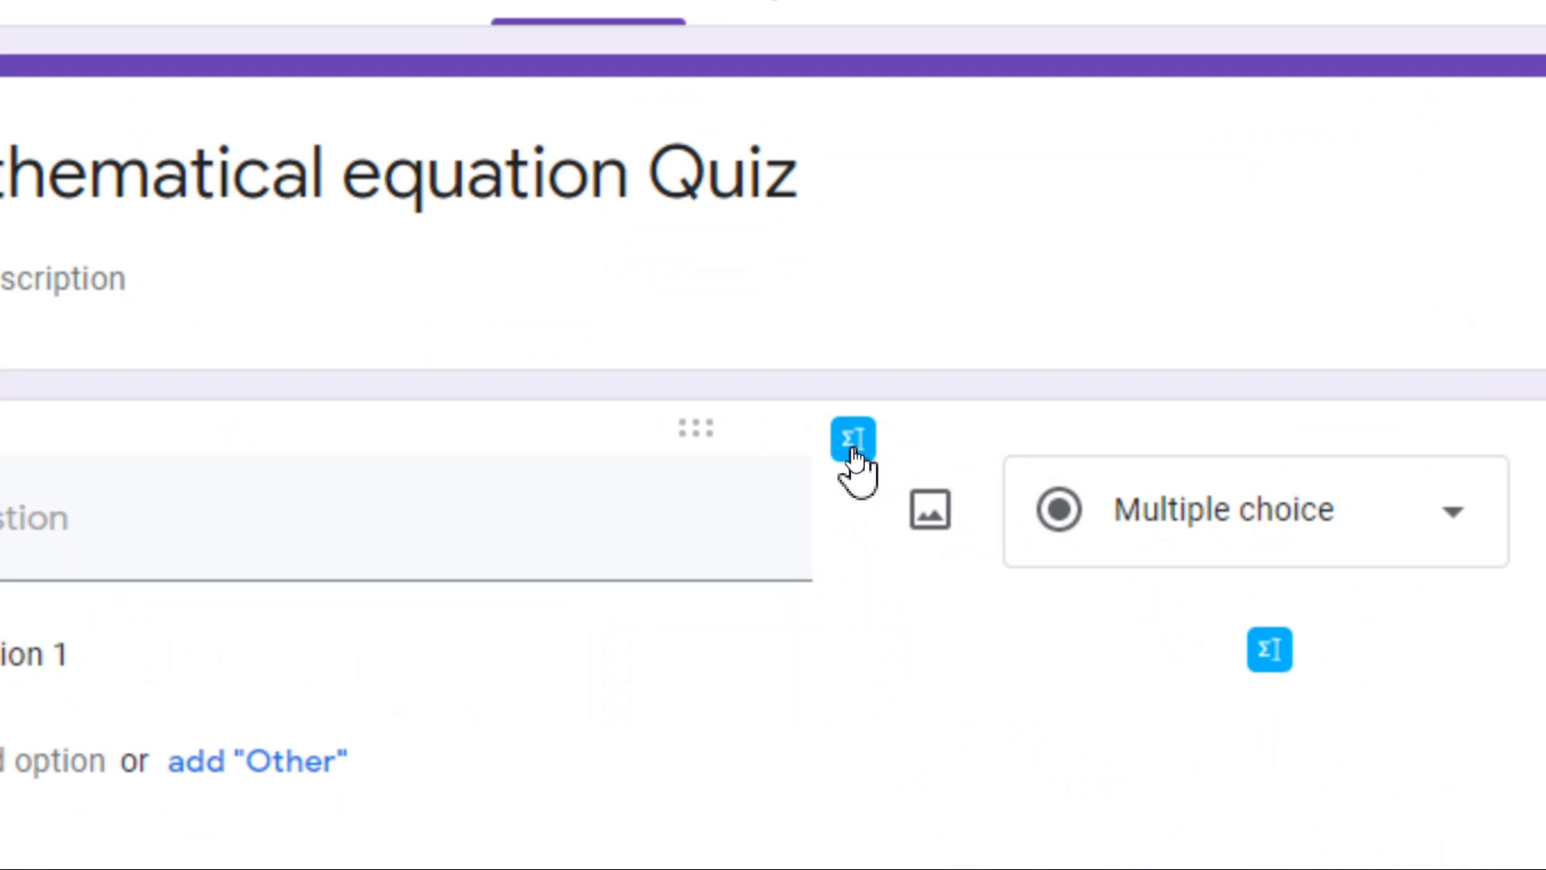
# Step: Open the EquatIO toolbar for the question in the Mathematical equation Quiz form and choose STEM Tools
pyautogui.click(853, 453)
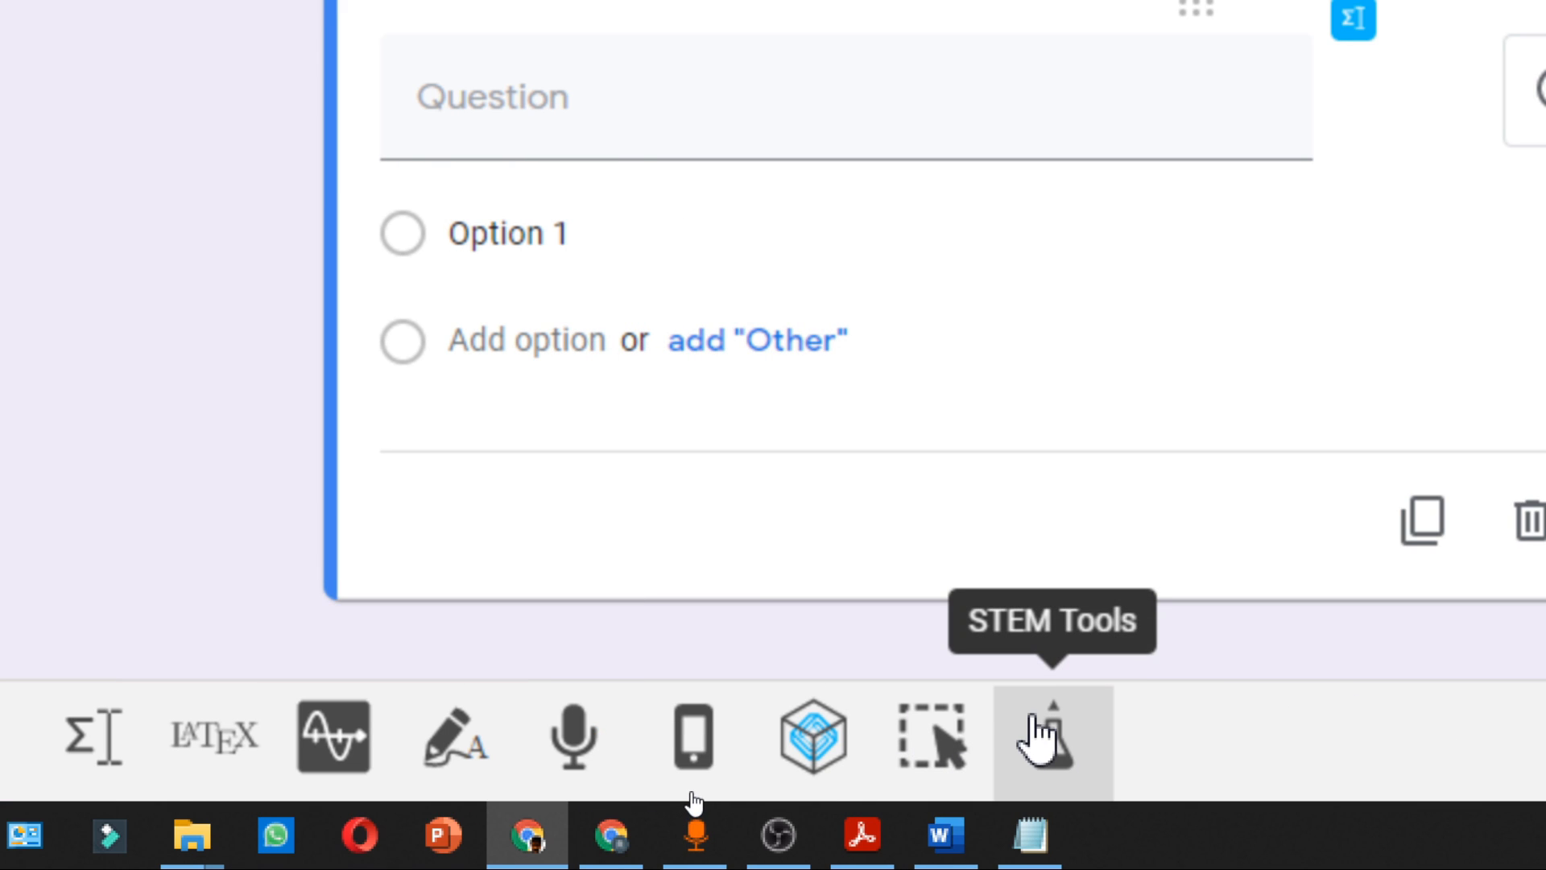
pyautogui.click(1047, 737)
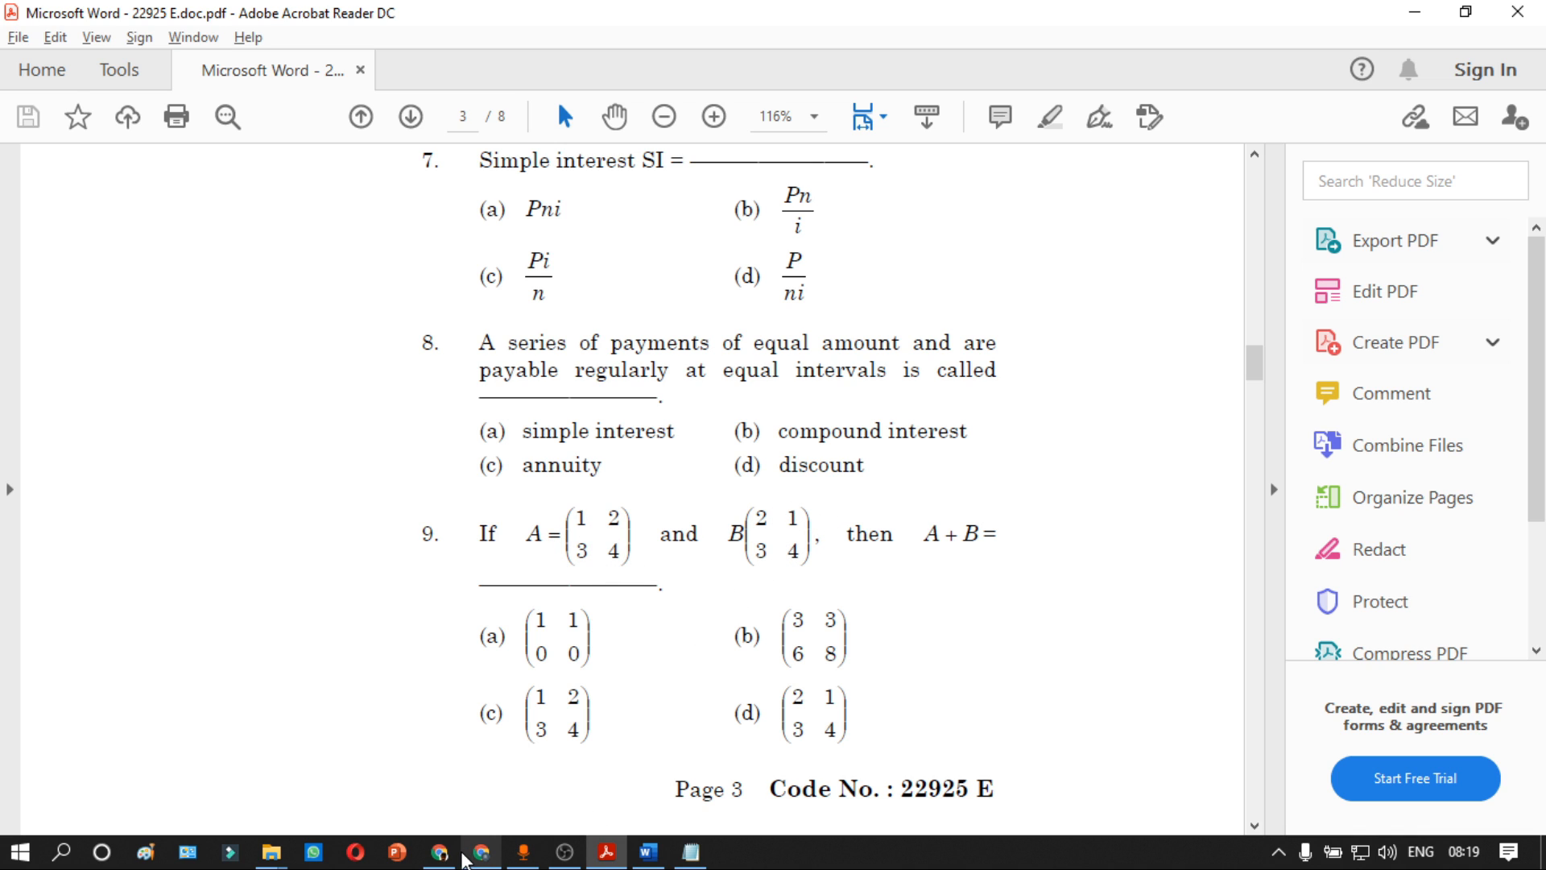
# Step: Switch from the PDF to the quiz form, handwrite A = [1 2; 3 4] in EquatIO and separate the matrix entries into columns
pyautogui.click(466, 855)
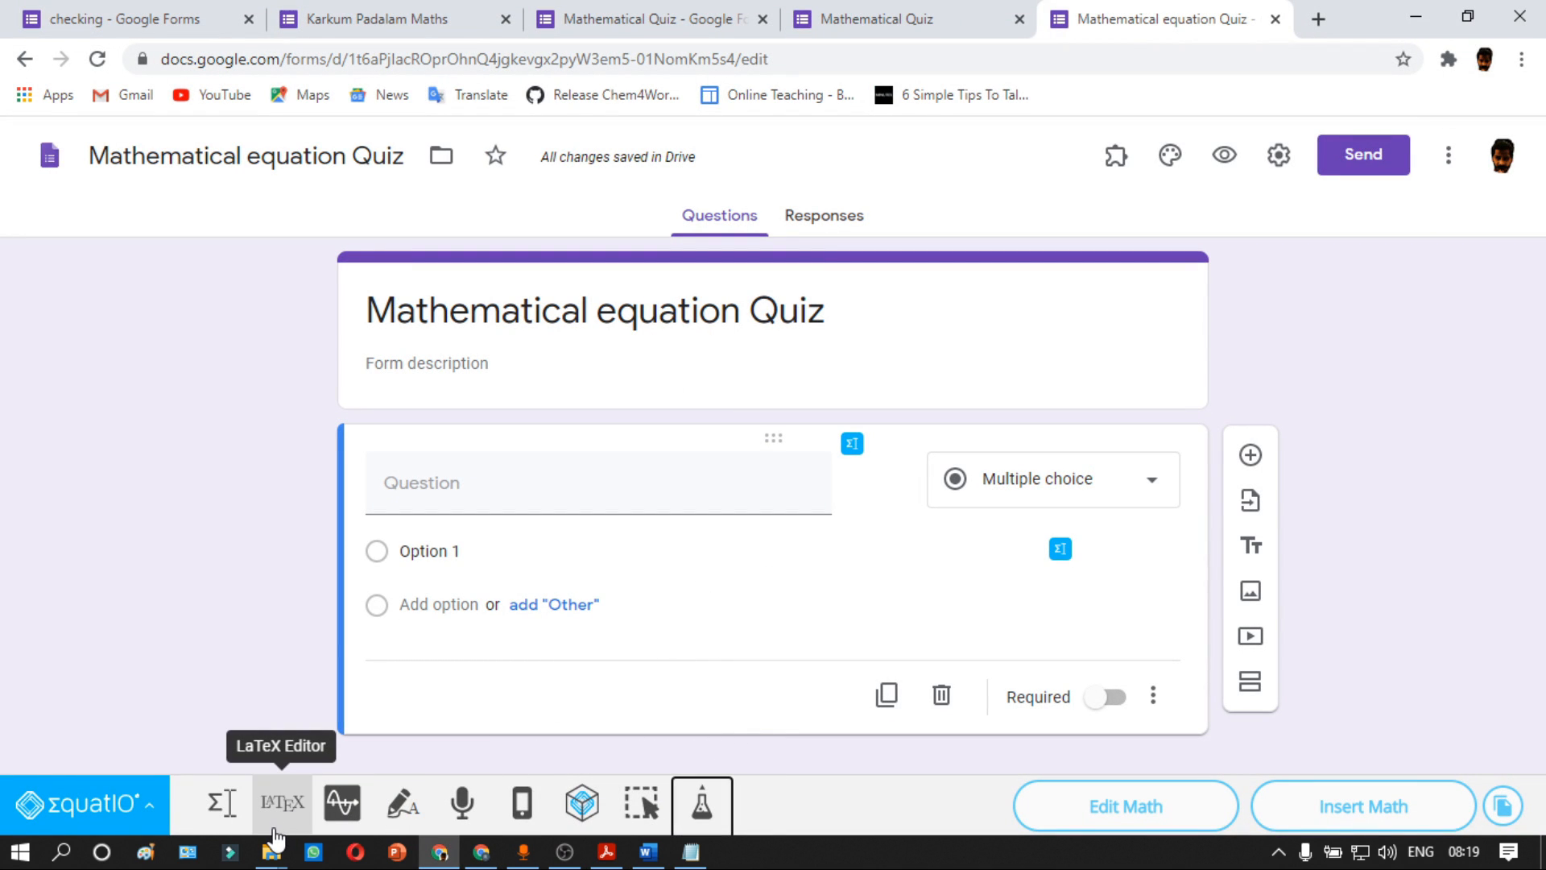
pyautogui.click(403, 805)
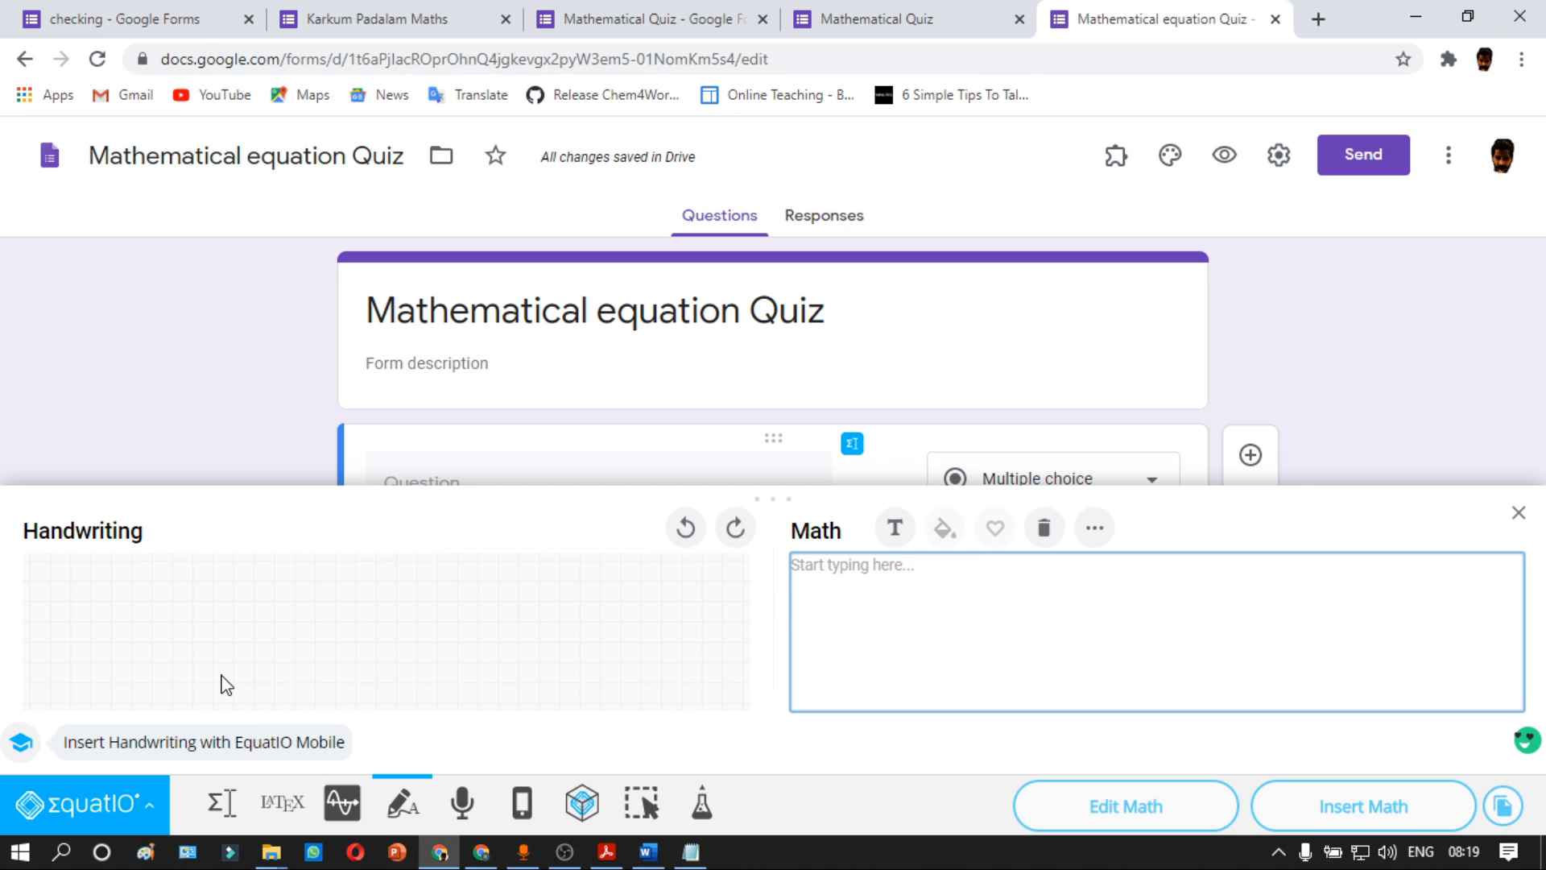
pyautogui.moveTo(231, 656)
pyautogui.mouseDown()
pyautogui.moveTo(252, 629)
pyautogui.moveTo(261, 655)
pyautogui.moveTo(295, 644)
pyautogui.mouseUp()
pyautogui.moveTo(344, 593)
pyautogui.mouseDown()
pyautogui.moveTo(324, 687)
pyautogui.moveTo(344, 683)
pyautogui.moveTo(343, 620)
pyautogui.moveTo(401, 623)
pyautogui.moveTo(344, 670)
pyautogui.moveTo(405, 667)
pyautogui.mouseUp()
pyautogui.click(383, 605)
pyautogui.moveTo(398, 656); pyautogui.dragTo(401, 678)
pyautogui.moveTo(403, 593)
pyautogui.mouseDown()
pyautogui.moveTo(422, 612)
pyautogui.moveTo(406, 684)
pyautogui.mouseUp()
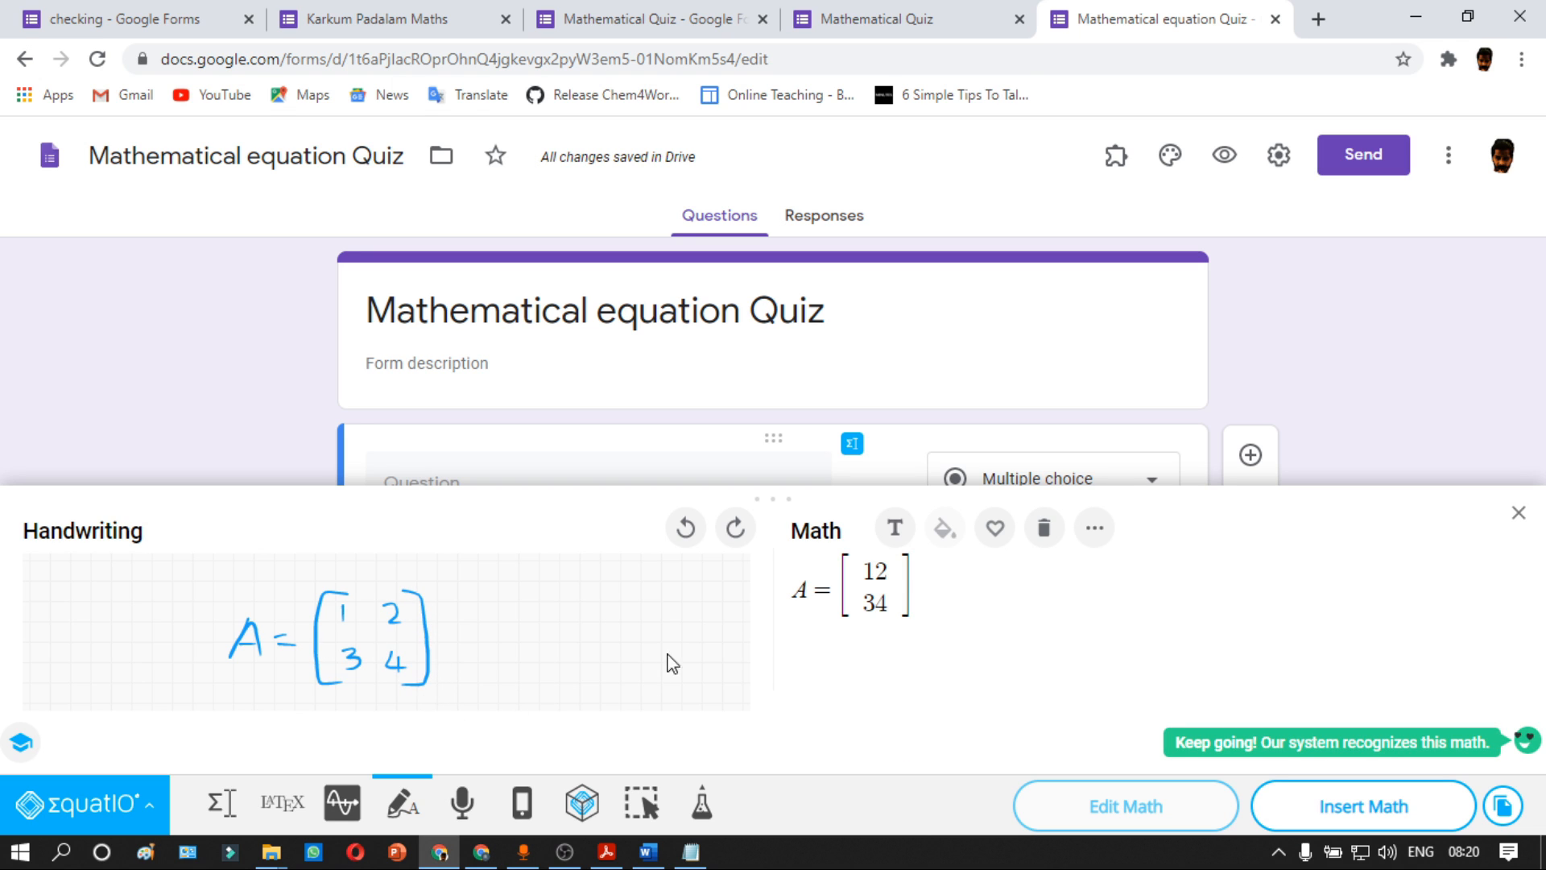
pyautogui.click(877, 574)
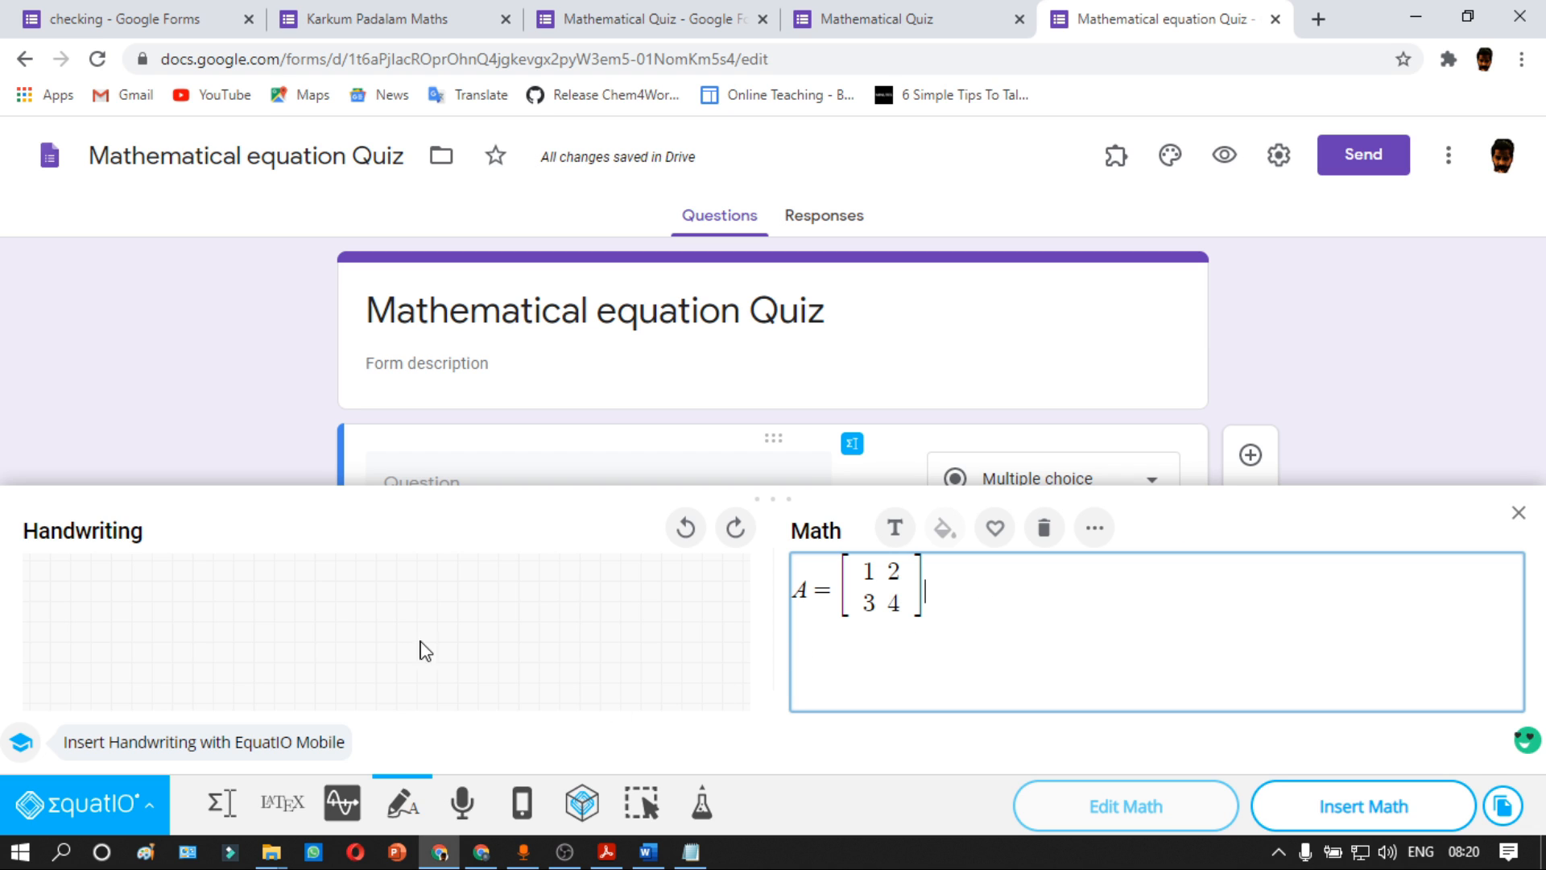
# Step: Handwrite B = [2 1; 3 4] after matrix A and separate its entries into columns
pyautogui.moveTo(270, 600)
pyautogui.mouseDown()
pyautogui.moveTo(283, 631)
pyautogui.moveTo(330, 614)
pyautogui.moveTo(387, 657)
pyautogui.mouseUp()
pyautogui.moveTo(374, 596)
pyautogui.mouseDown()
pyautogui.moveTo(394, 614)
pyautogui.moveTo(425, 605)
pyautogui.mouseUp()
pyautogui.moveTo(375, 626)
pyautogui.mouseDown()
pyautogui.moveTo(391, 637)
pyautogui.moveTo(377, 656)
pyautogui.moveTo(437, 654)
pyautogui.mouseUp()
pyautogui.moveTo(442, 581)
pyautogui.mouseDown()
pyautogui.moveTo(459, 604)
pyautogui.moveTo(443, 649)
pyautogui.mouseUp()
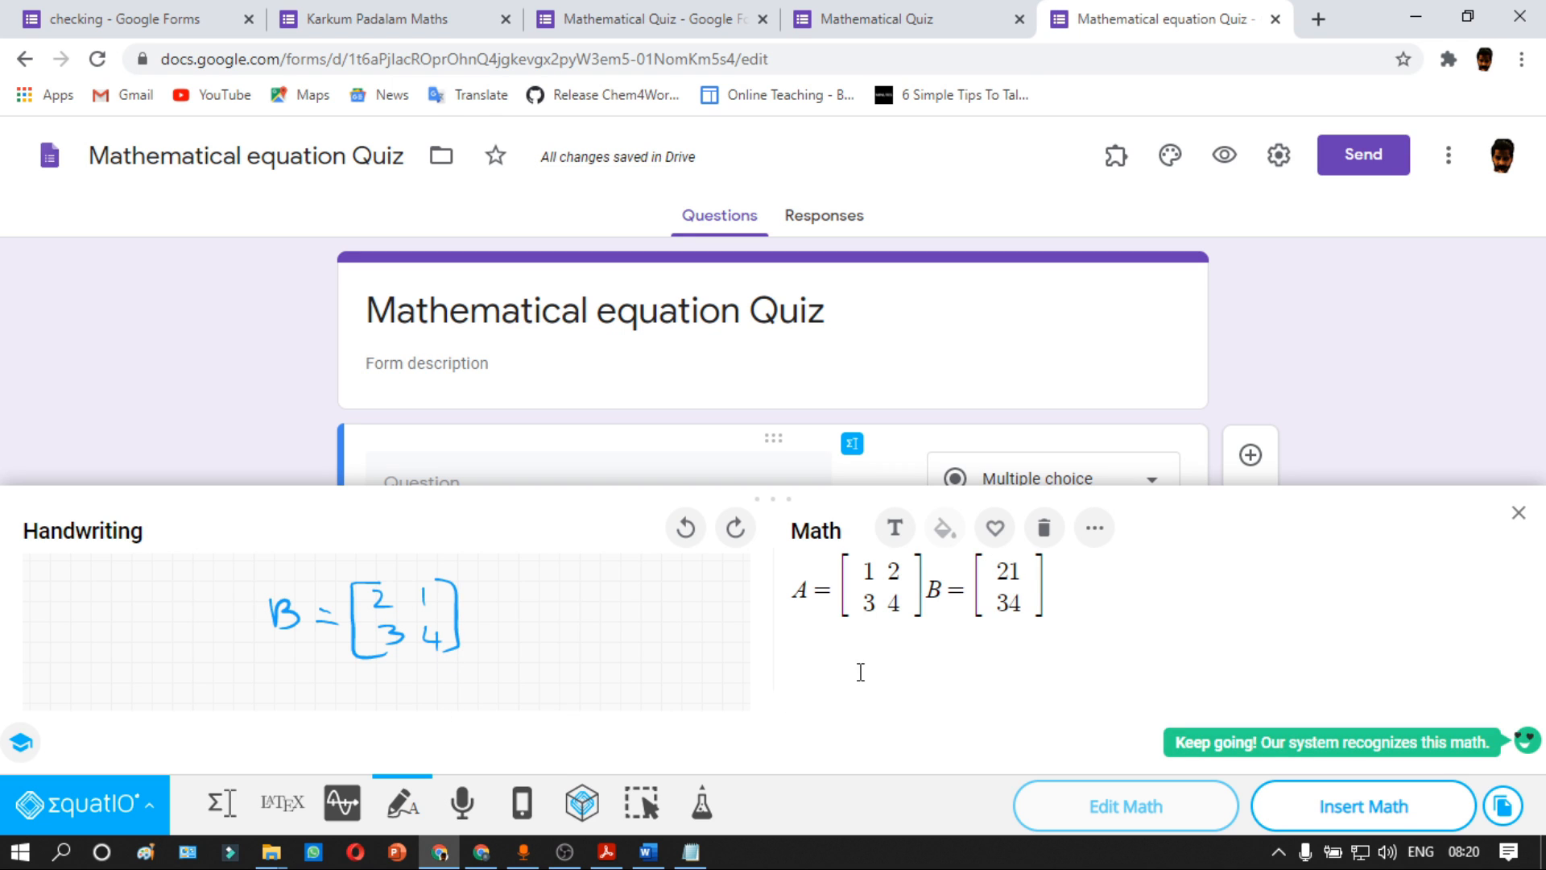
pyautogui.click(1013, 569)
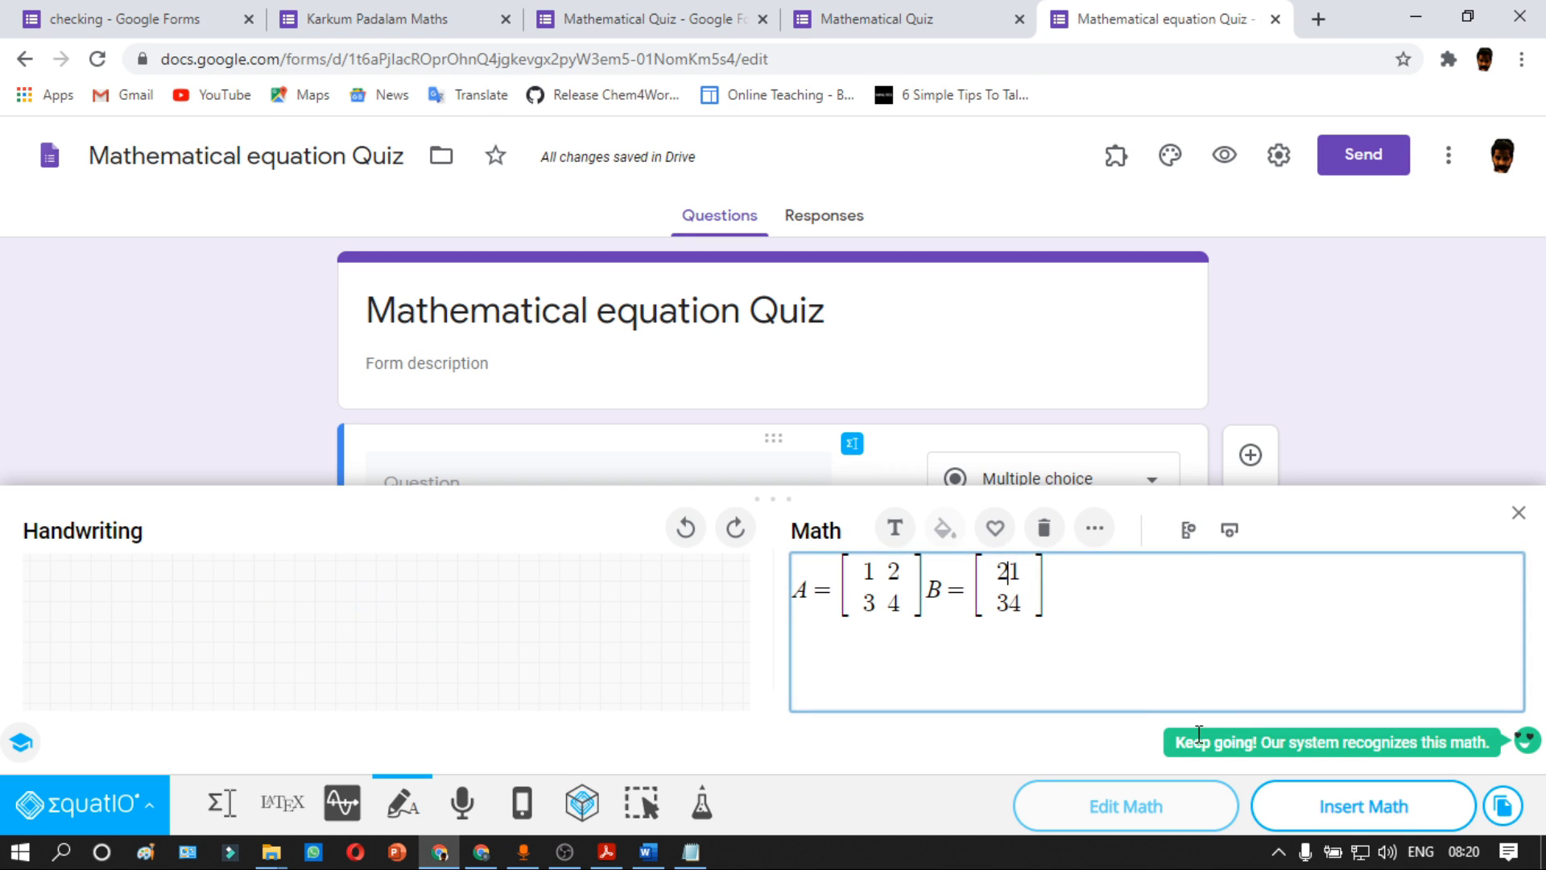
pyautogui.click(1015, 604)
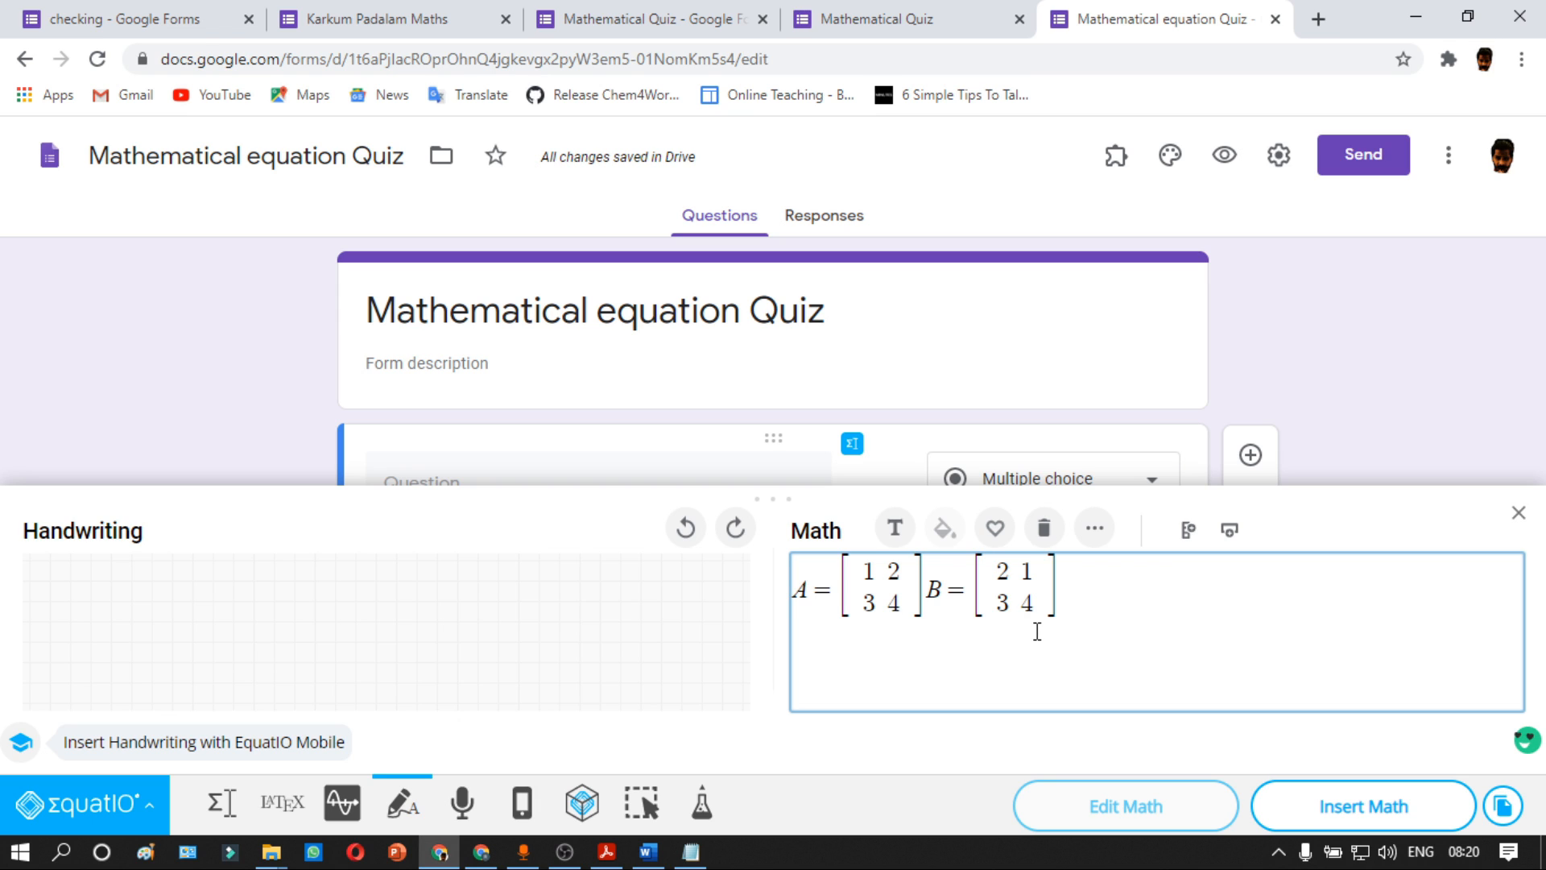
# Step: In the equation editor, add "if" before A, "and" before B and "Then A+B =" after B, and switch to the Acrobat PDF
pyautogui.click(211, 821)
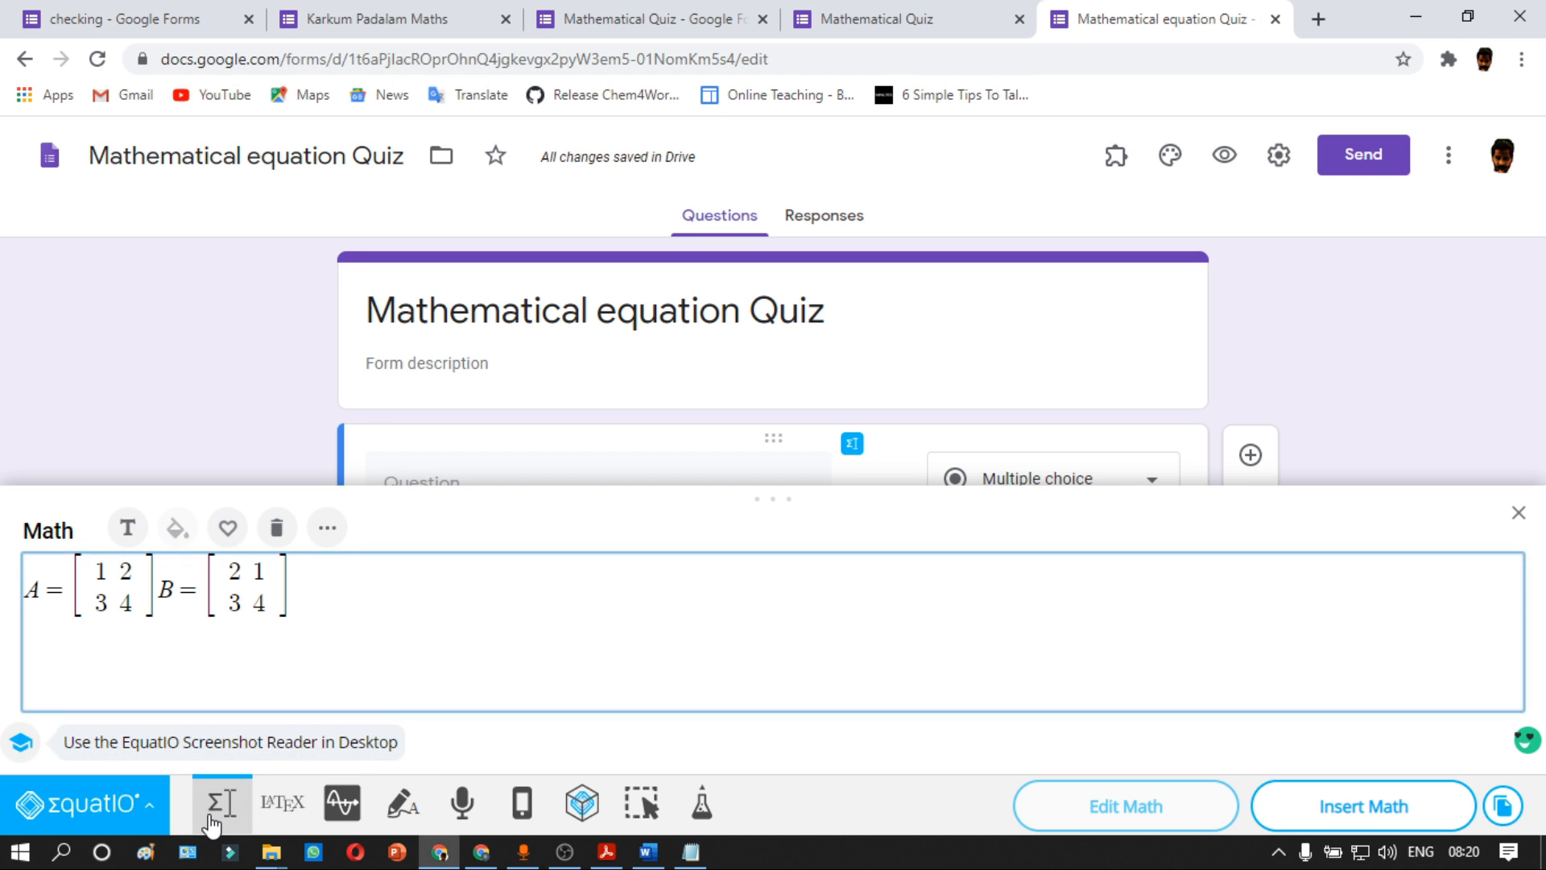
pyautogui.click(26, 592)
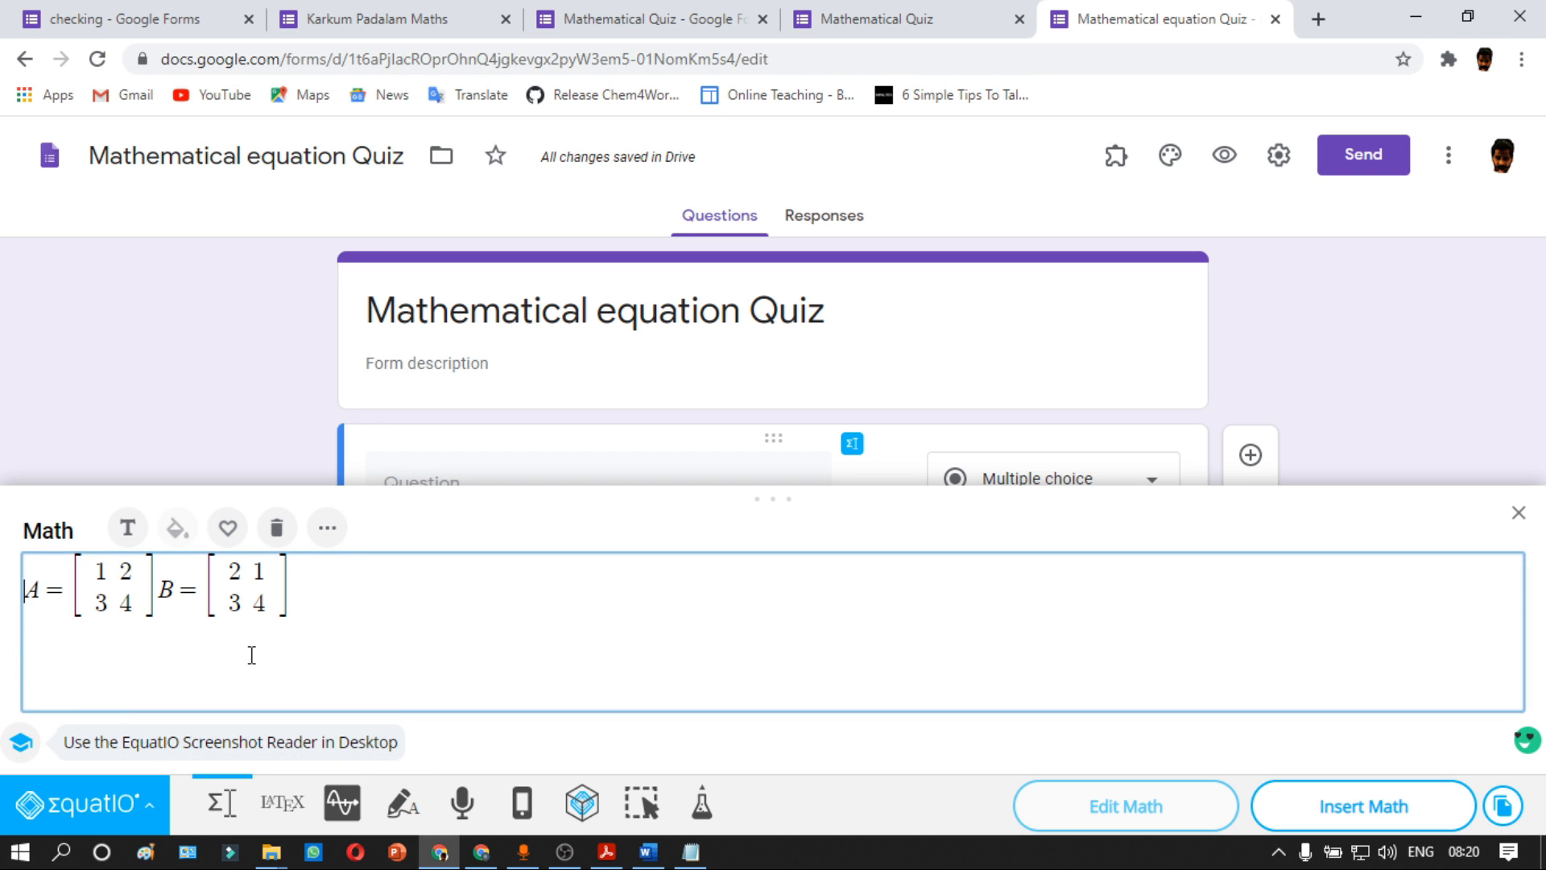
pyautogui.write('if ')
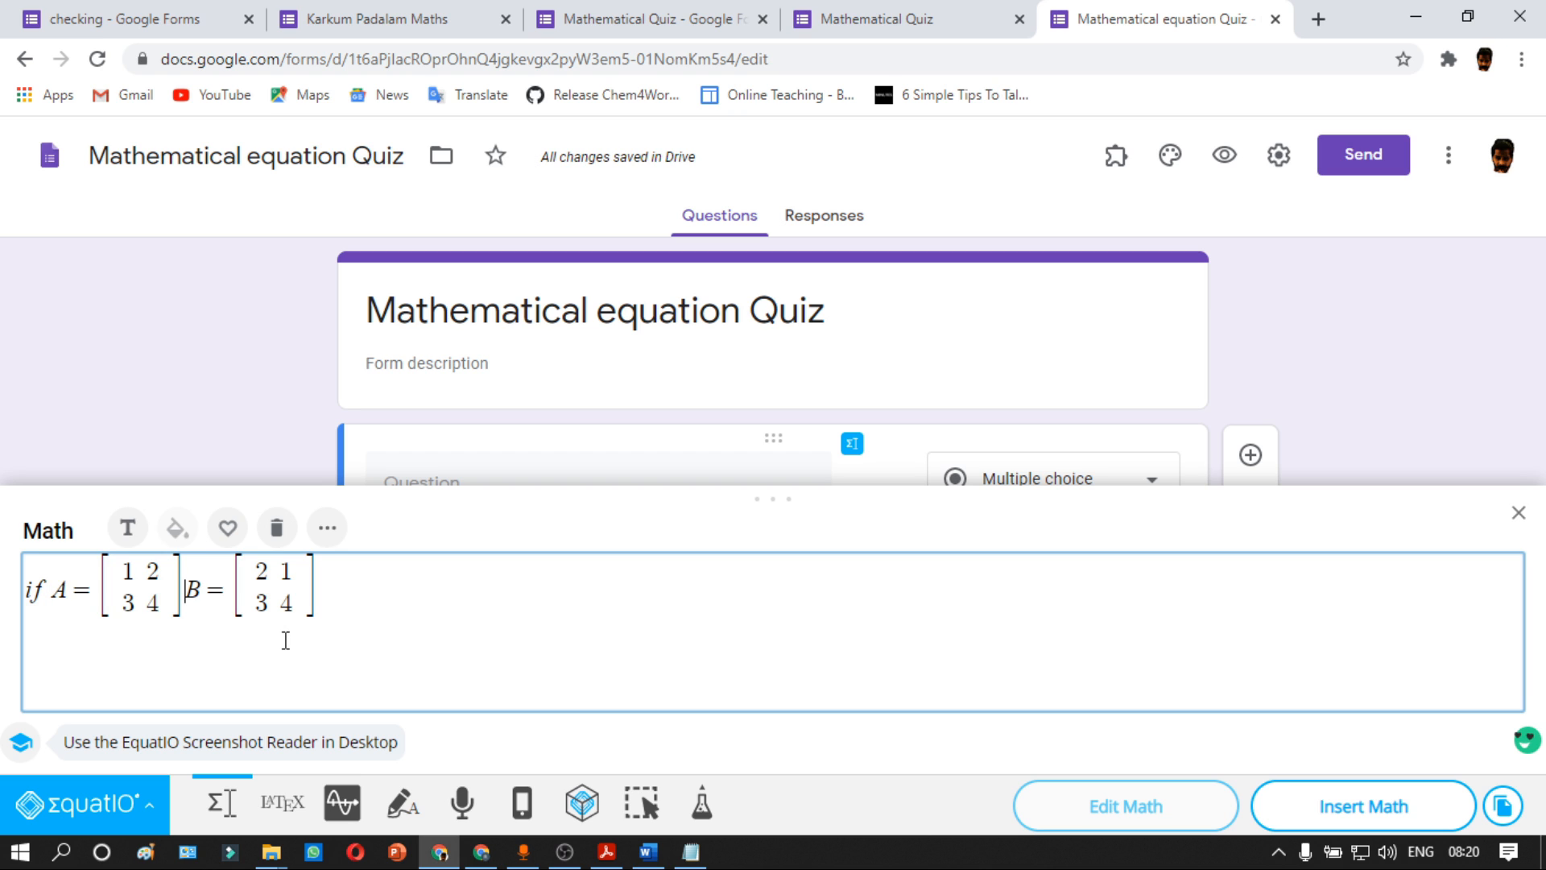
pyautogui.write('and ')
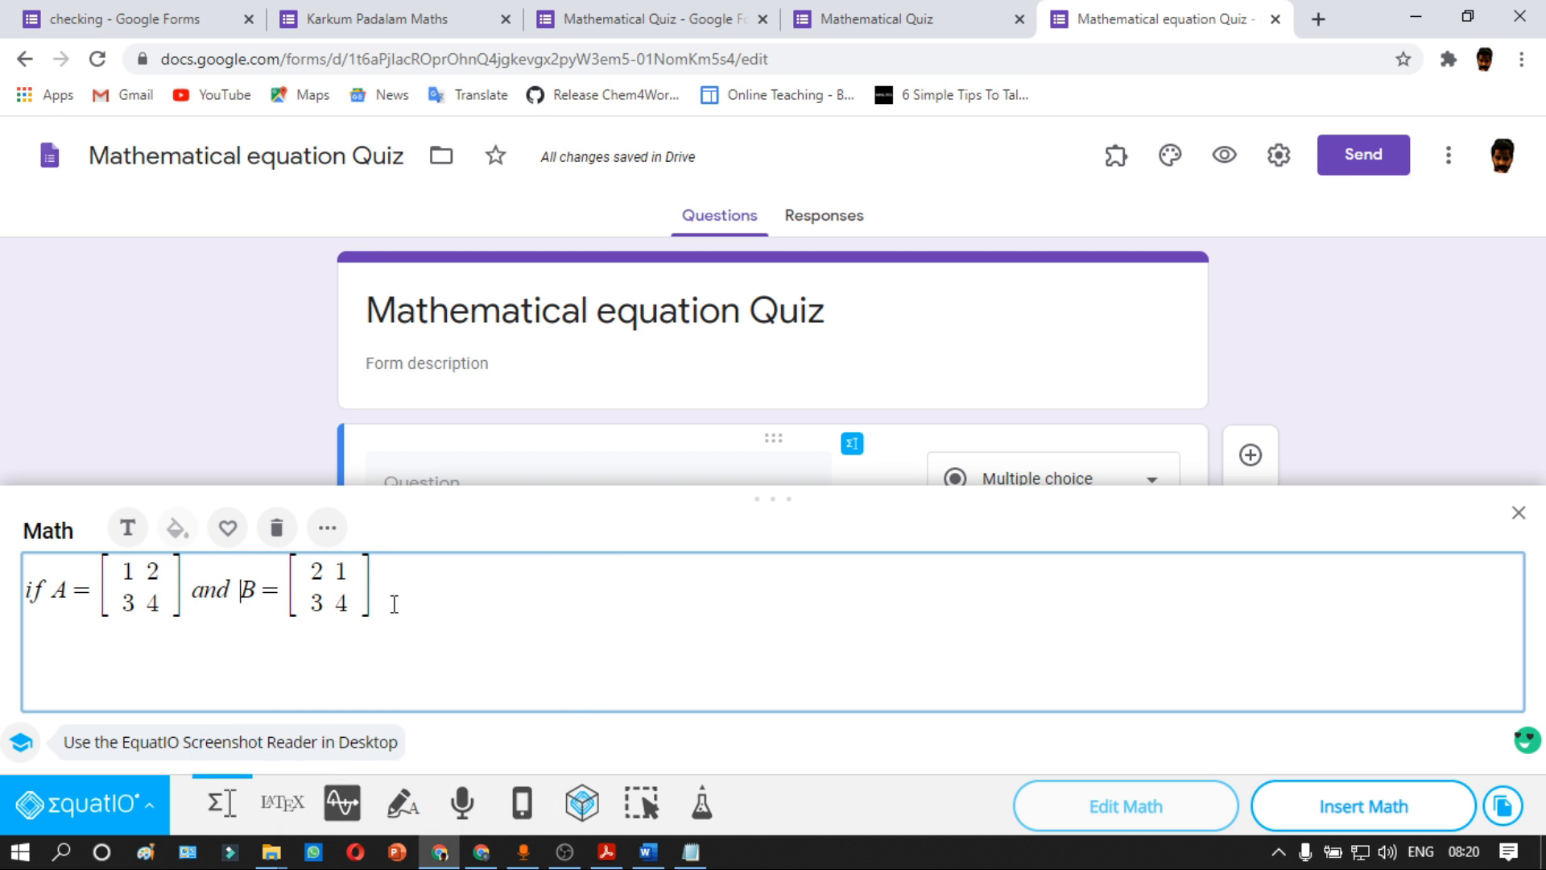
pyautogui.write('ThenA+B =')
pyautogui.hotkey('alt', 'Tab')
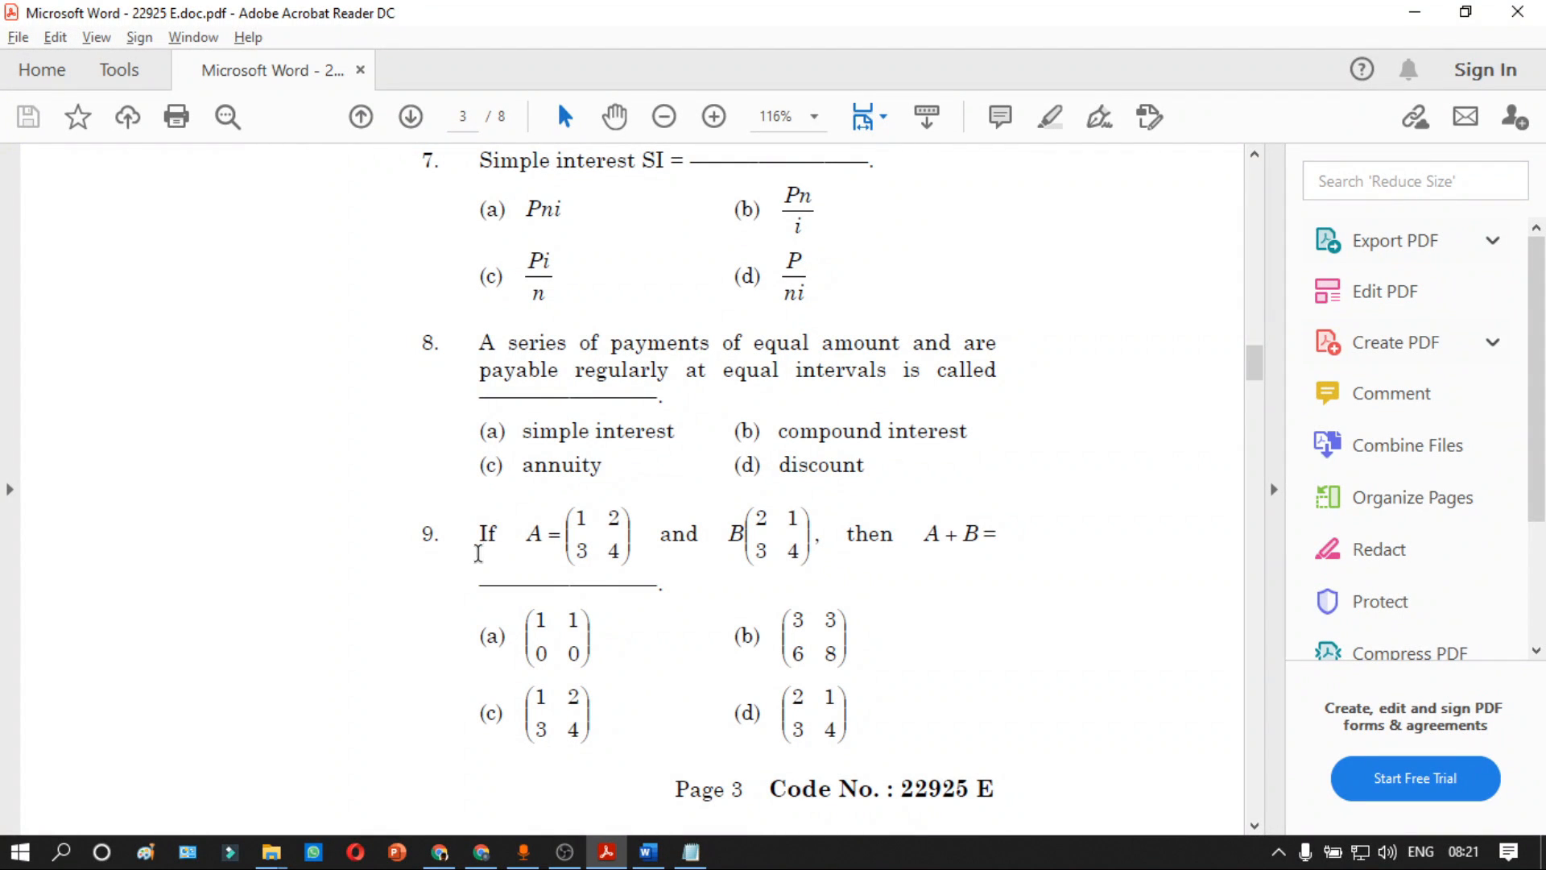
# Step: Switch from the PDF to the quiz form, add a dotted blank after "Then A+B =" and insert the equation into the question
pyautogui.hotkey('alt', 'Tab')
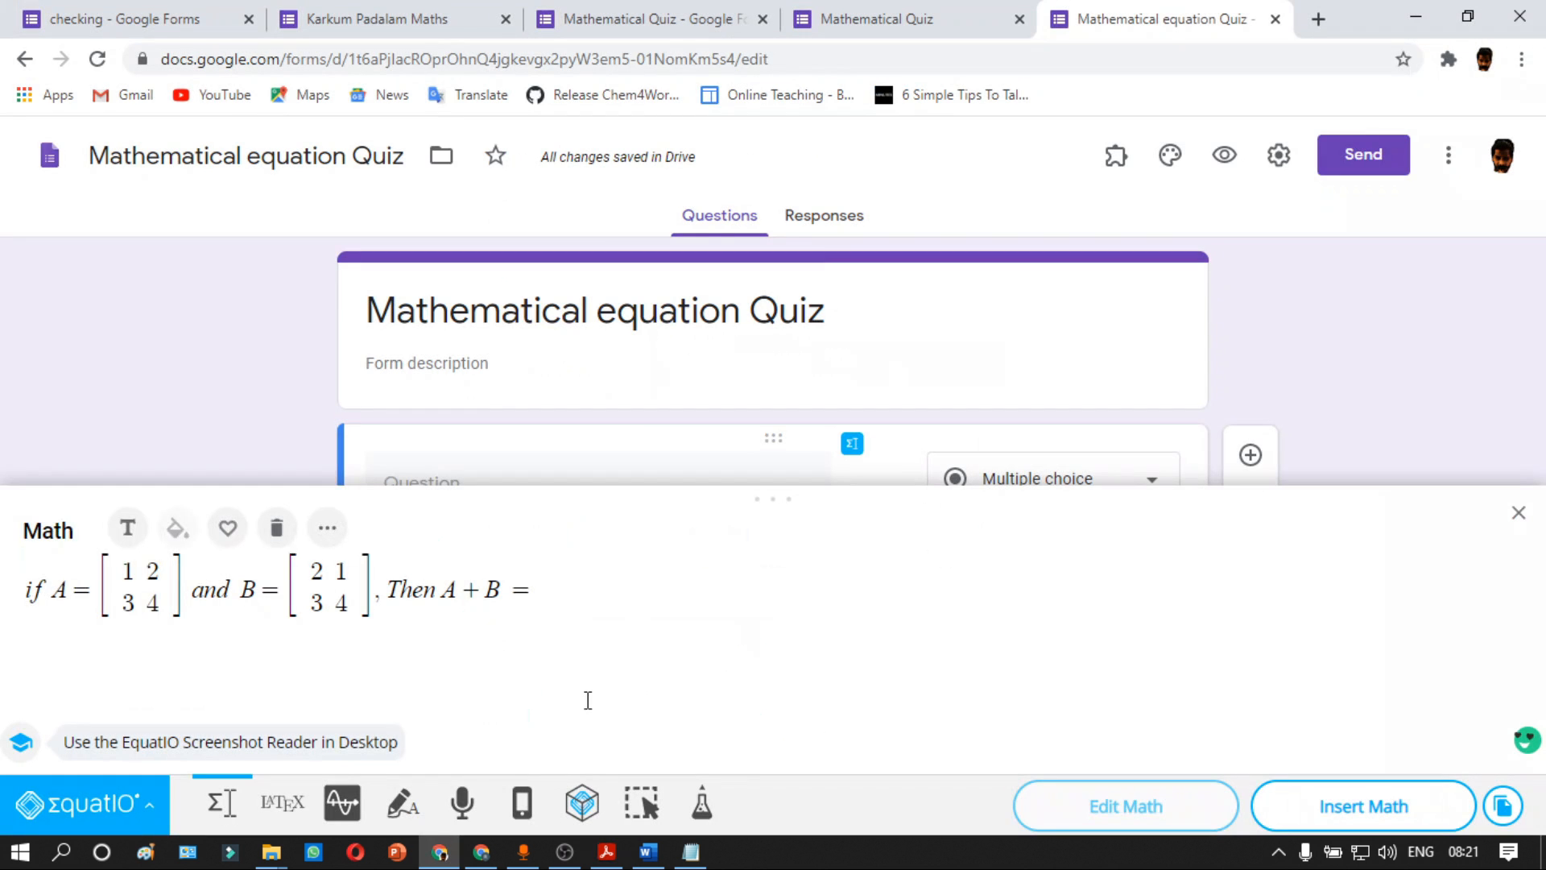
pyautogui.click(556, 659)
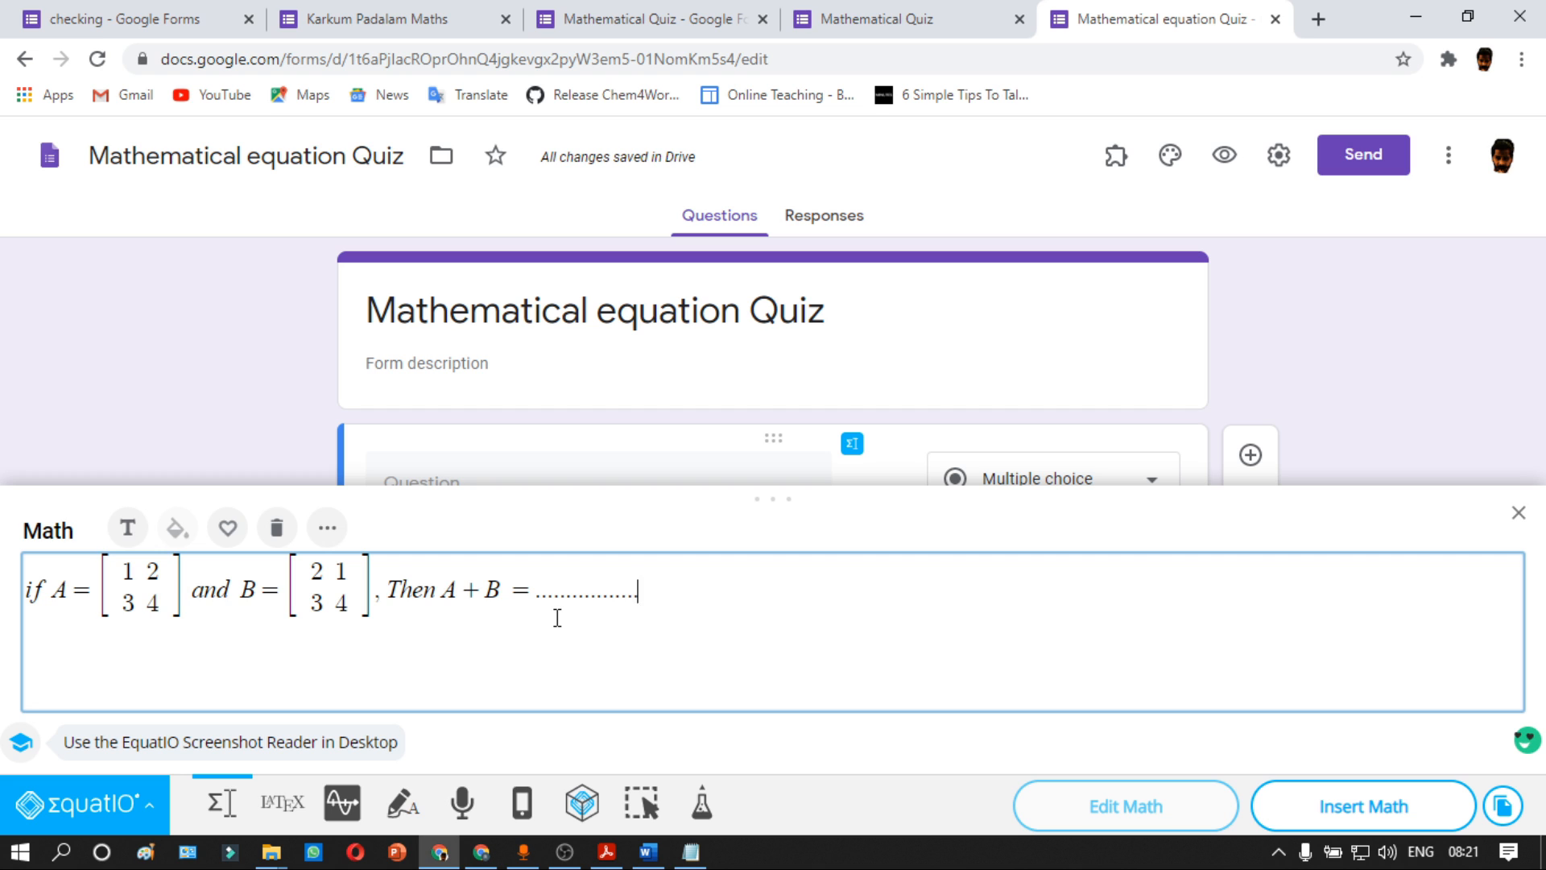
pyautogui.hotkey('alt', 'Tab')
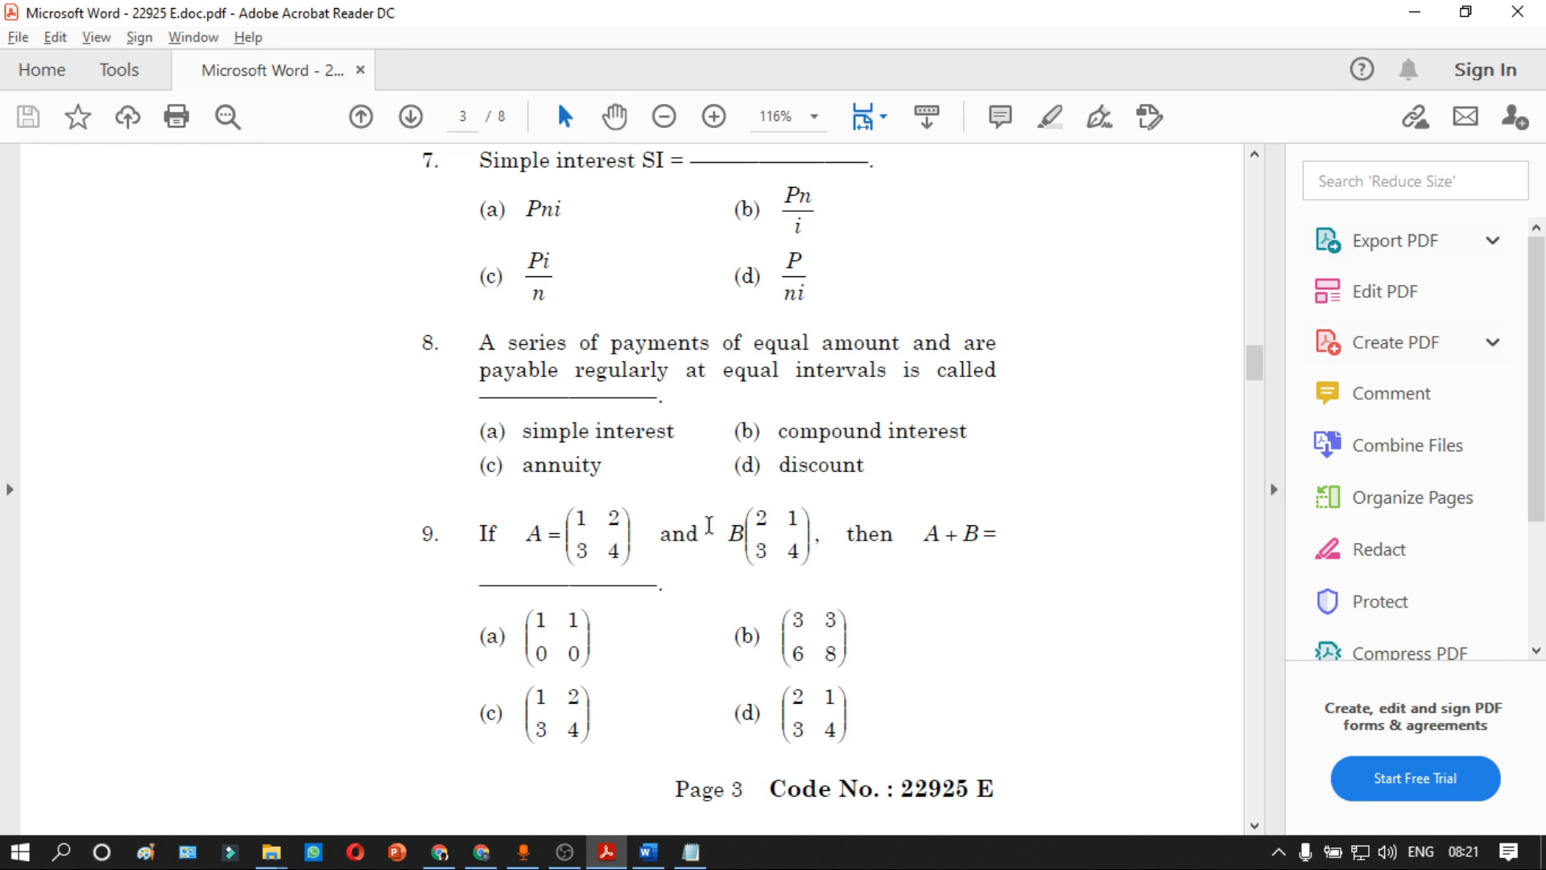
pyautogui.hotkey('alt', 'Tab')
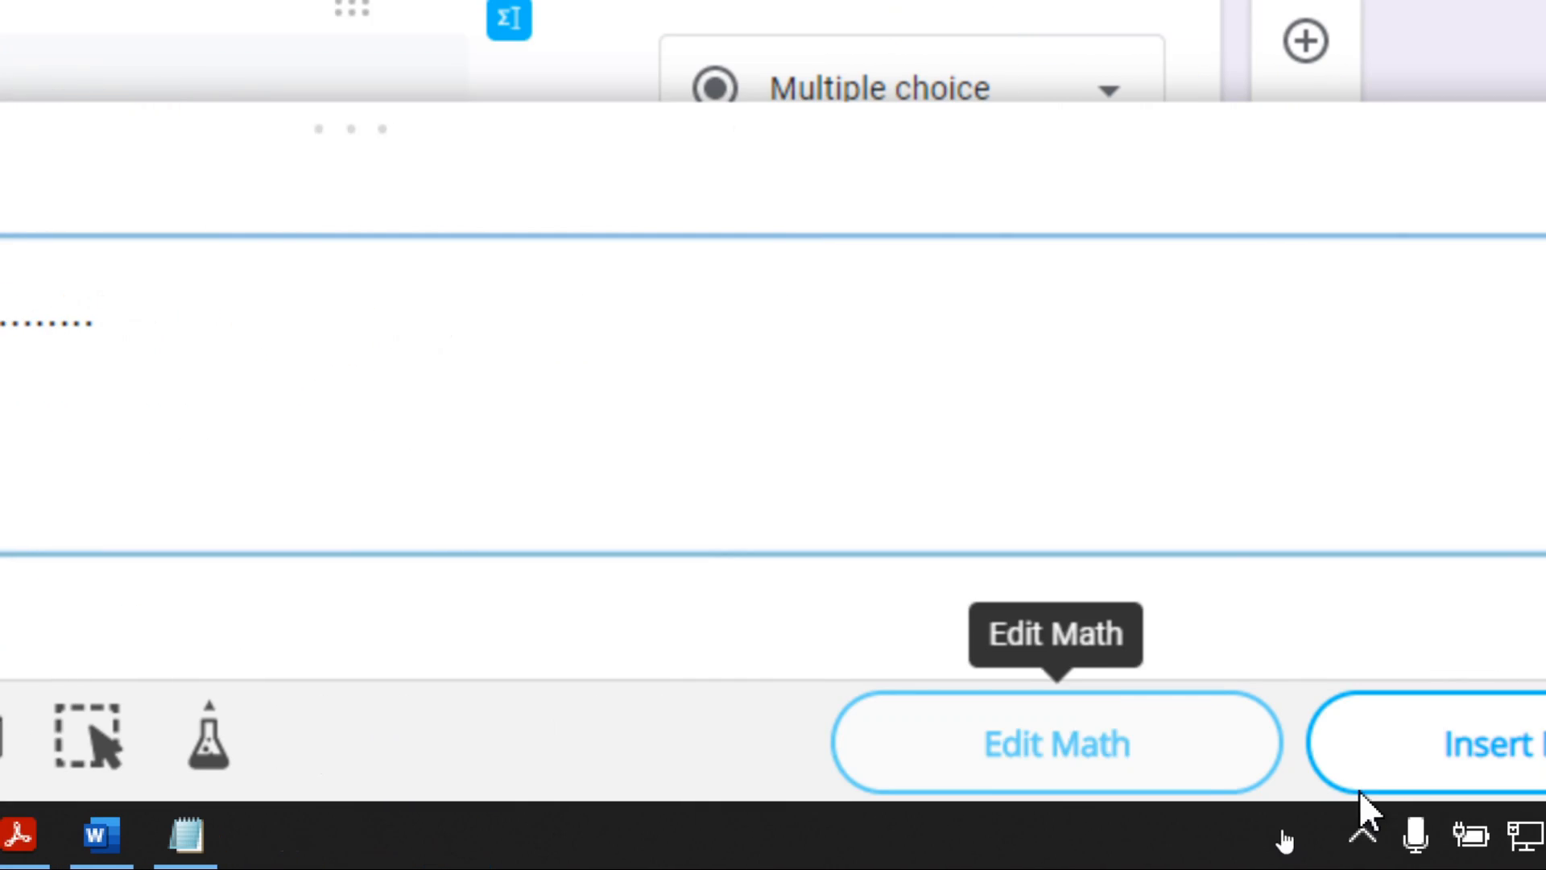
pyautogui.click(1505, 765)
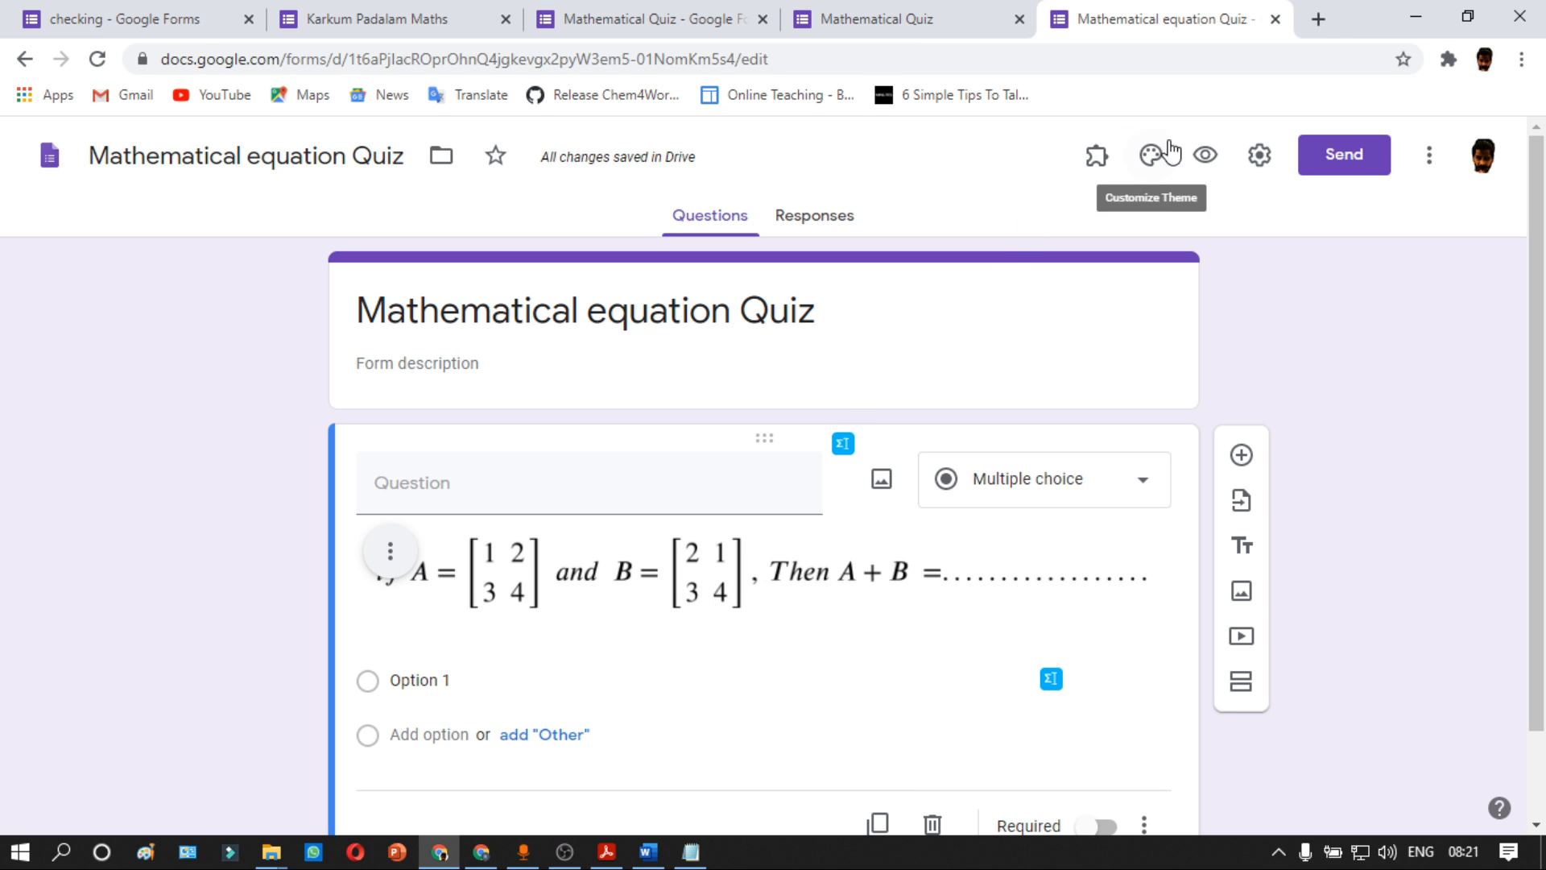
# Step: Preview the Mathematical equation Quiz form with the inserted matrix question and close the preview
pyautogui.click(1206, 154)
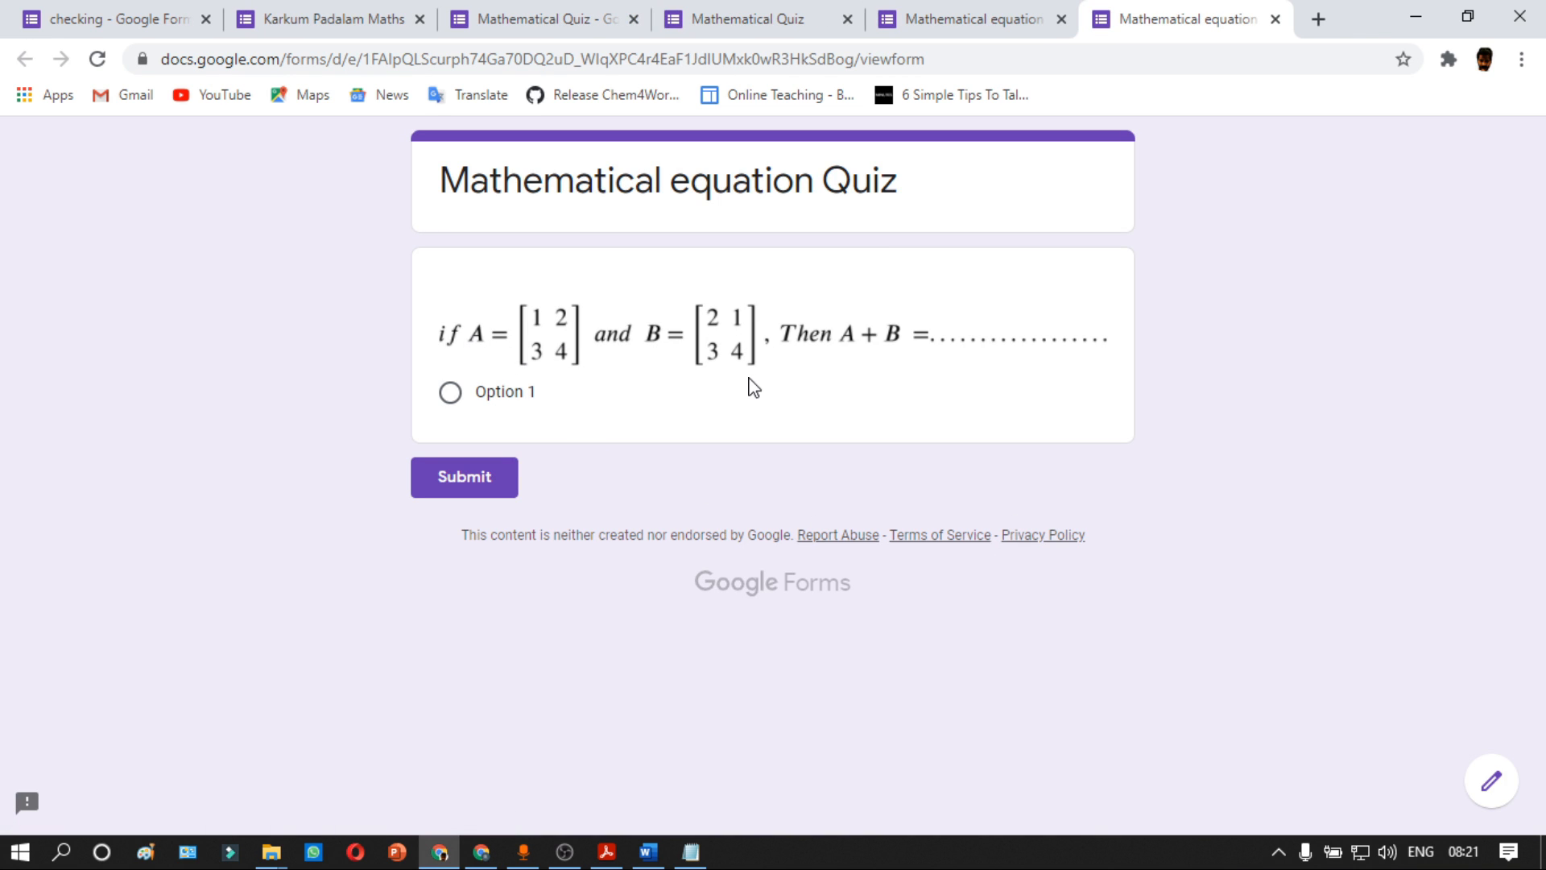
pyautogui.click(1275, 20)
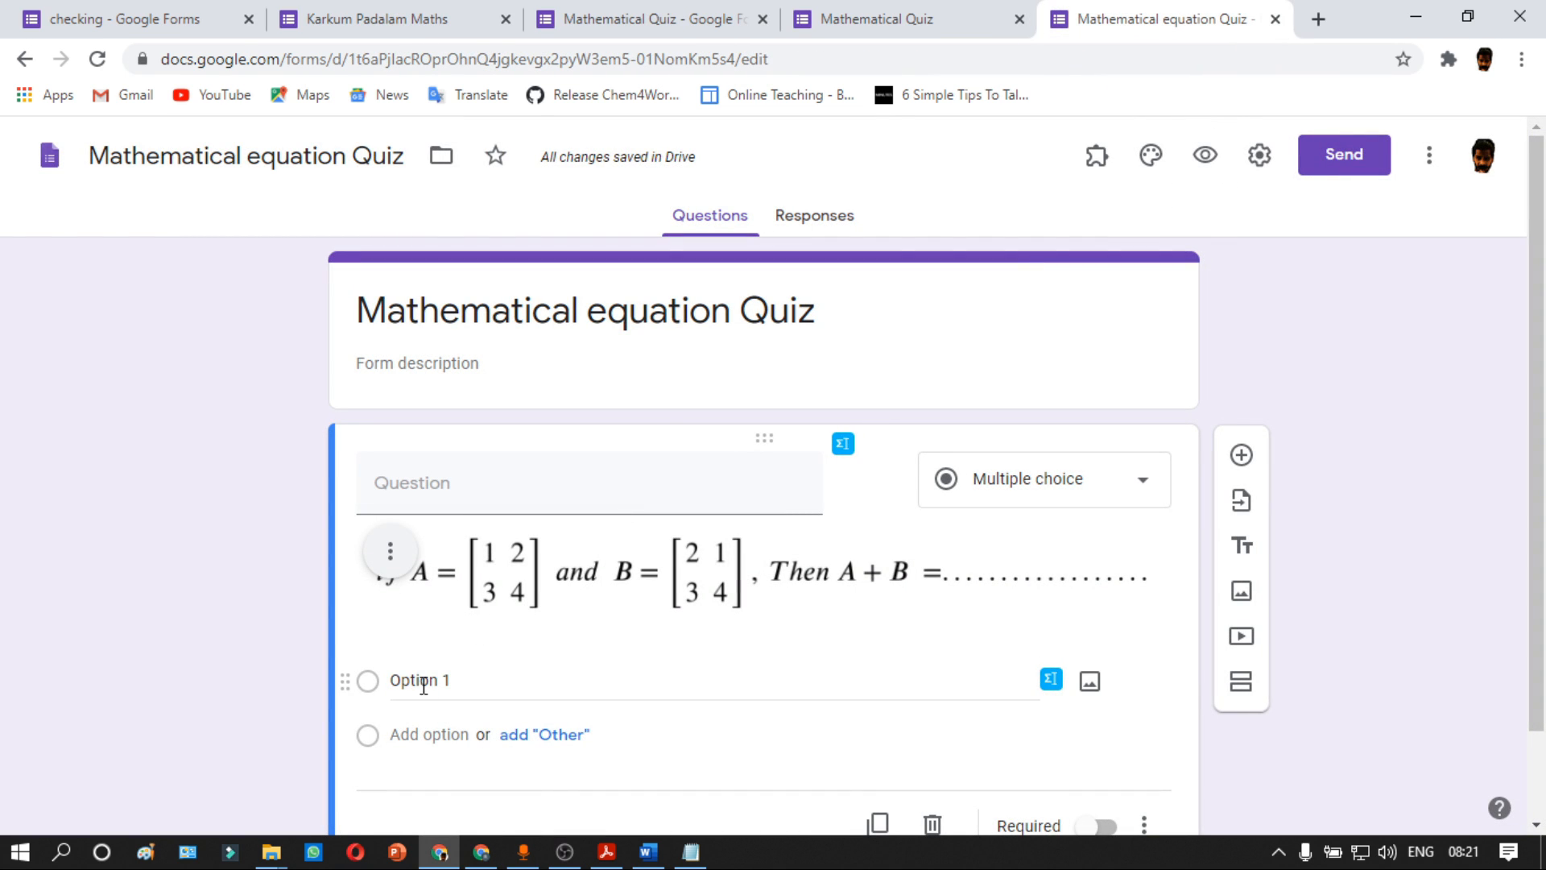
# Step: Open EquatIO for Option 1, choose handwriting input and clear the previous equation
pyautogui.click(460, 674)
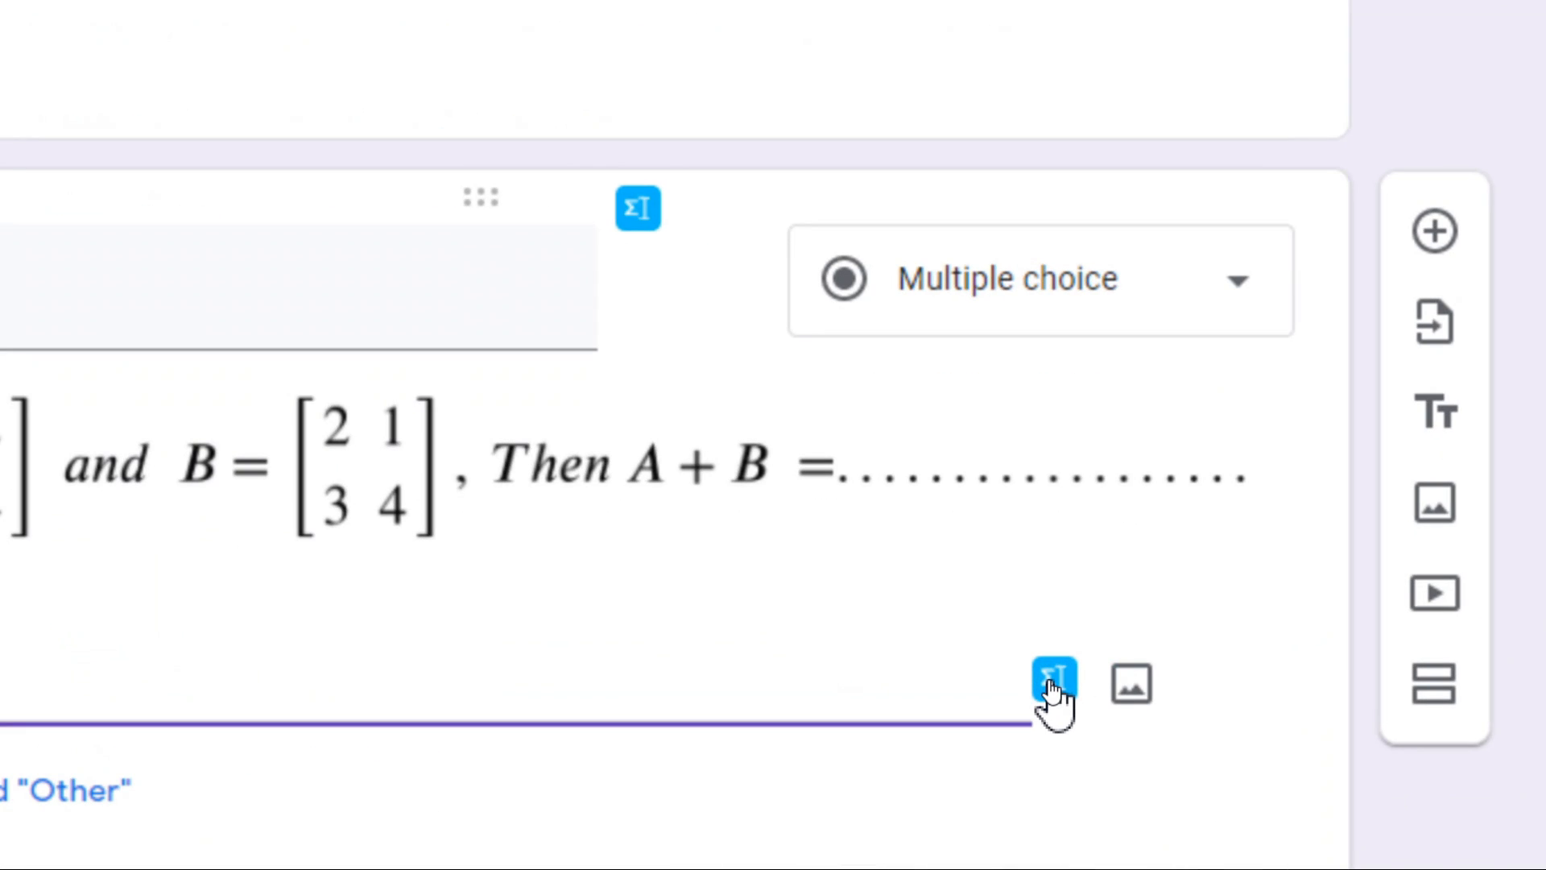
pyautogui.click(1051, 681)
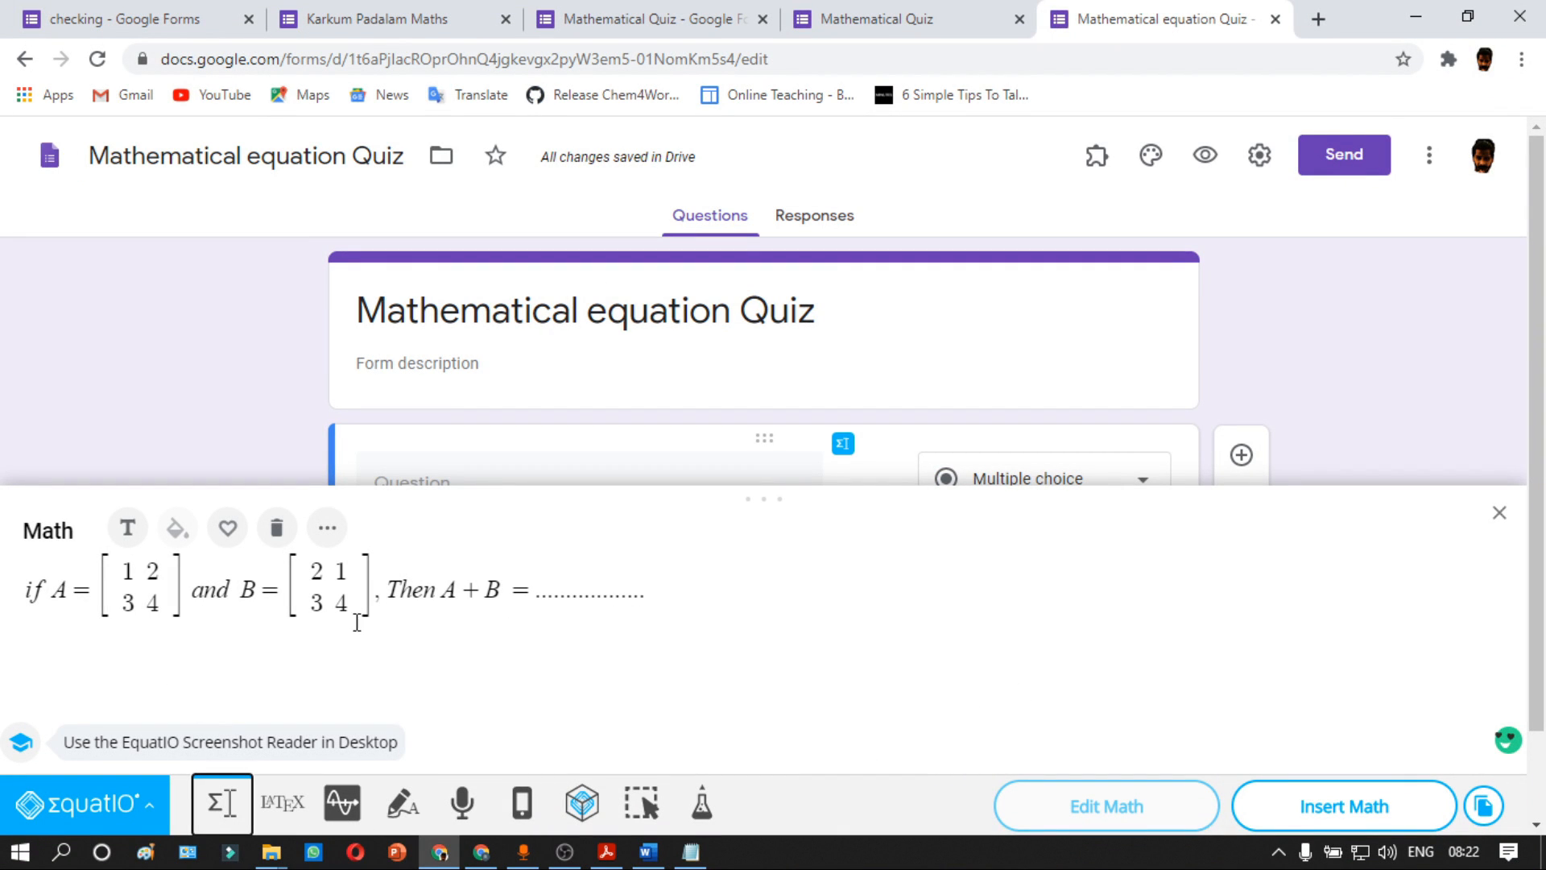
pyautogui.click(357, 623)
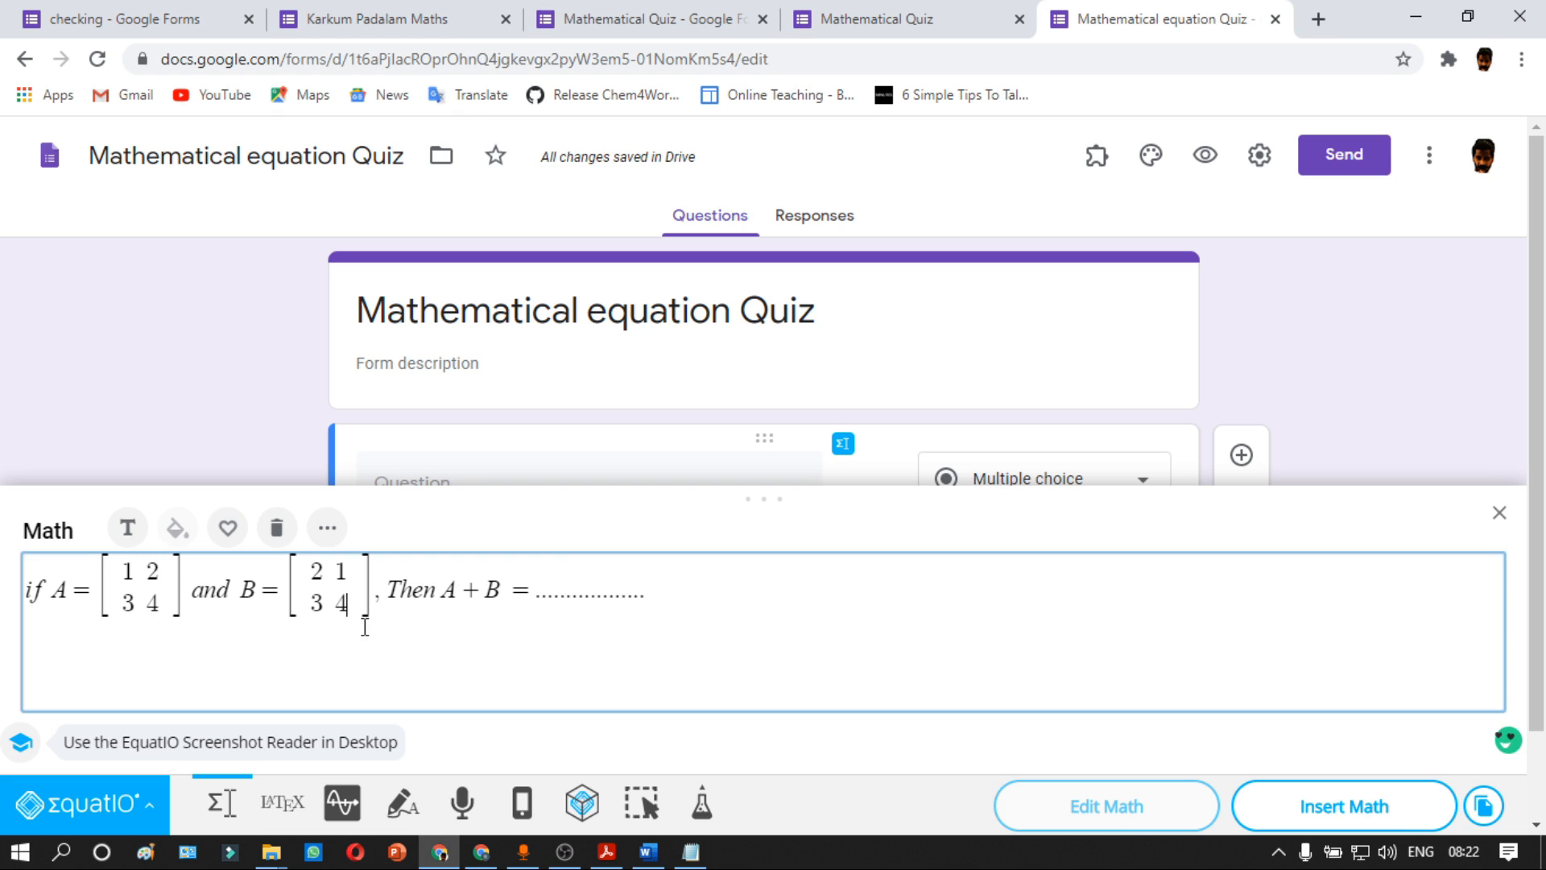
pyautogui.click(413, 813)
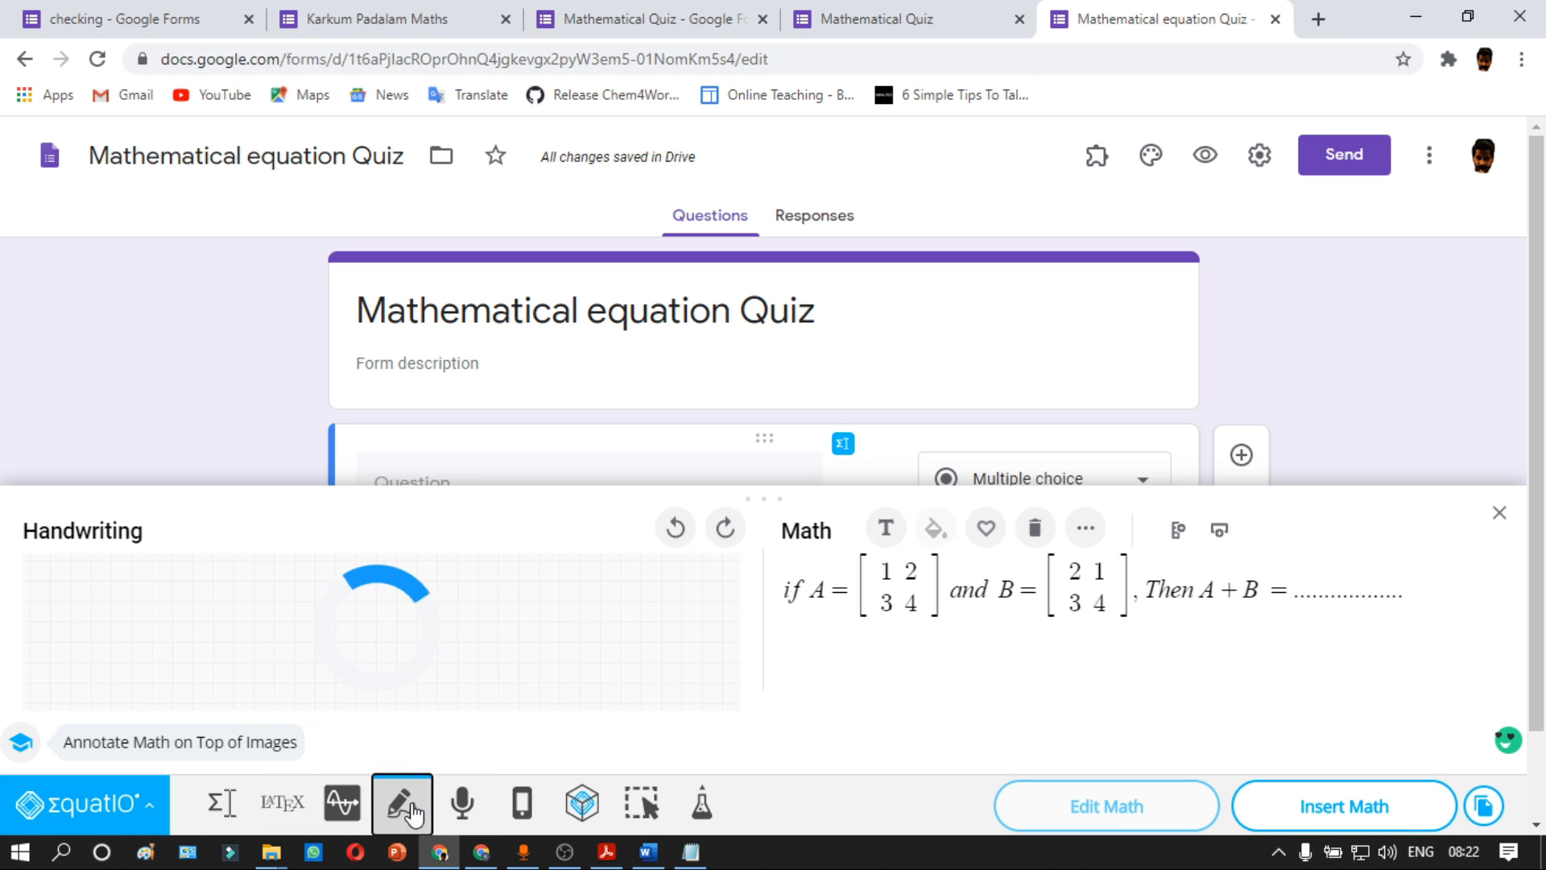
pyautogui.click(1035, 527)
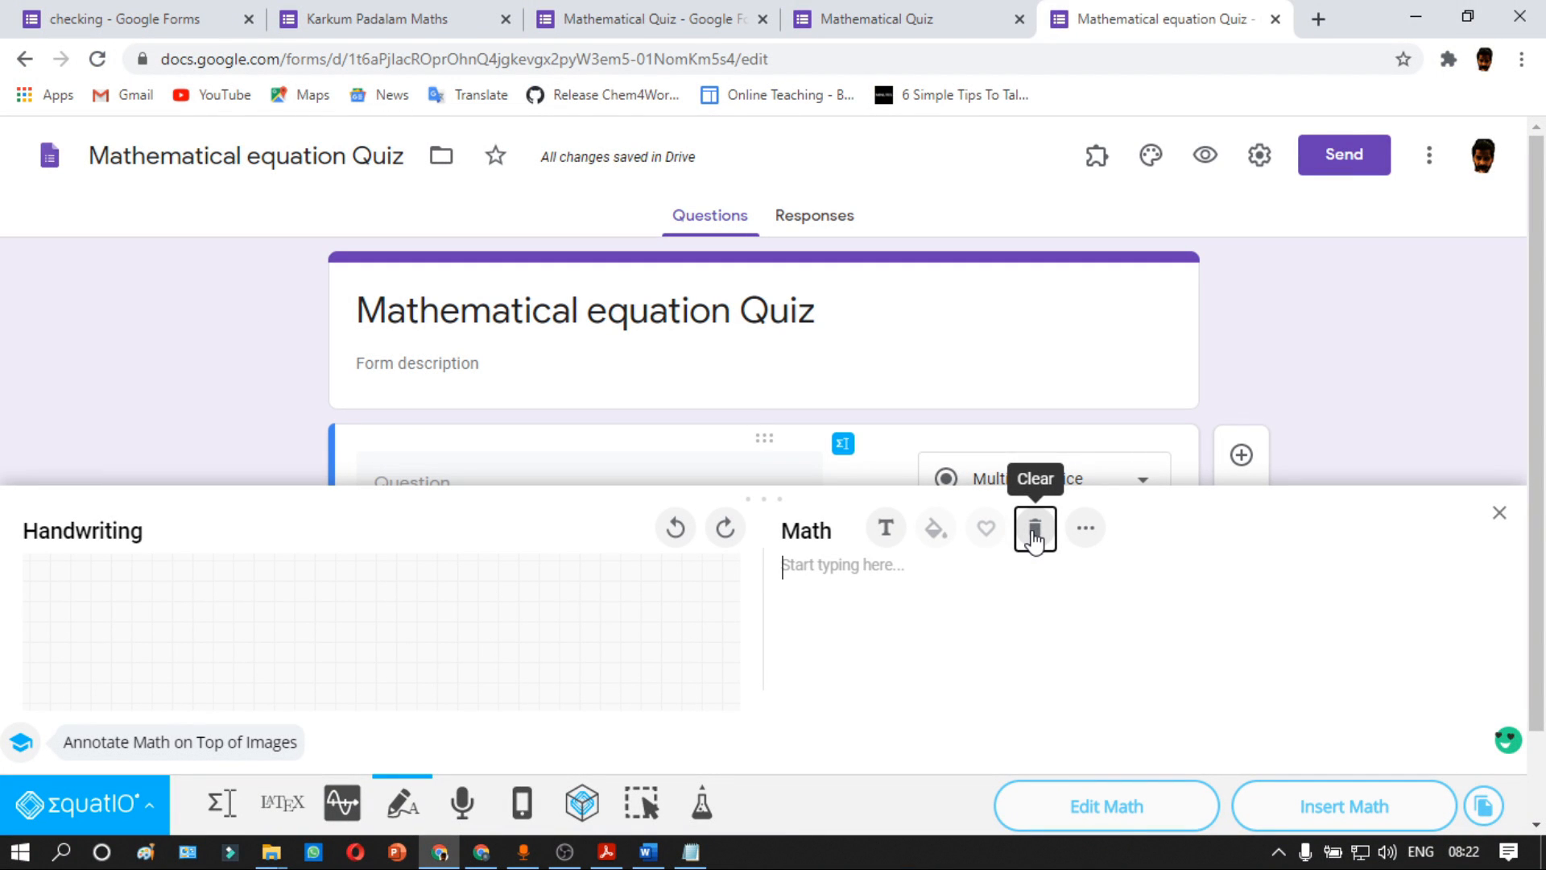
# Step: Check answer (a) in the PDF, handwrite [1 1; 0 0], separate its entries into columns and insert it into Option 1
pyautogui.hotkey('alt', 'Tab')
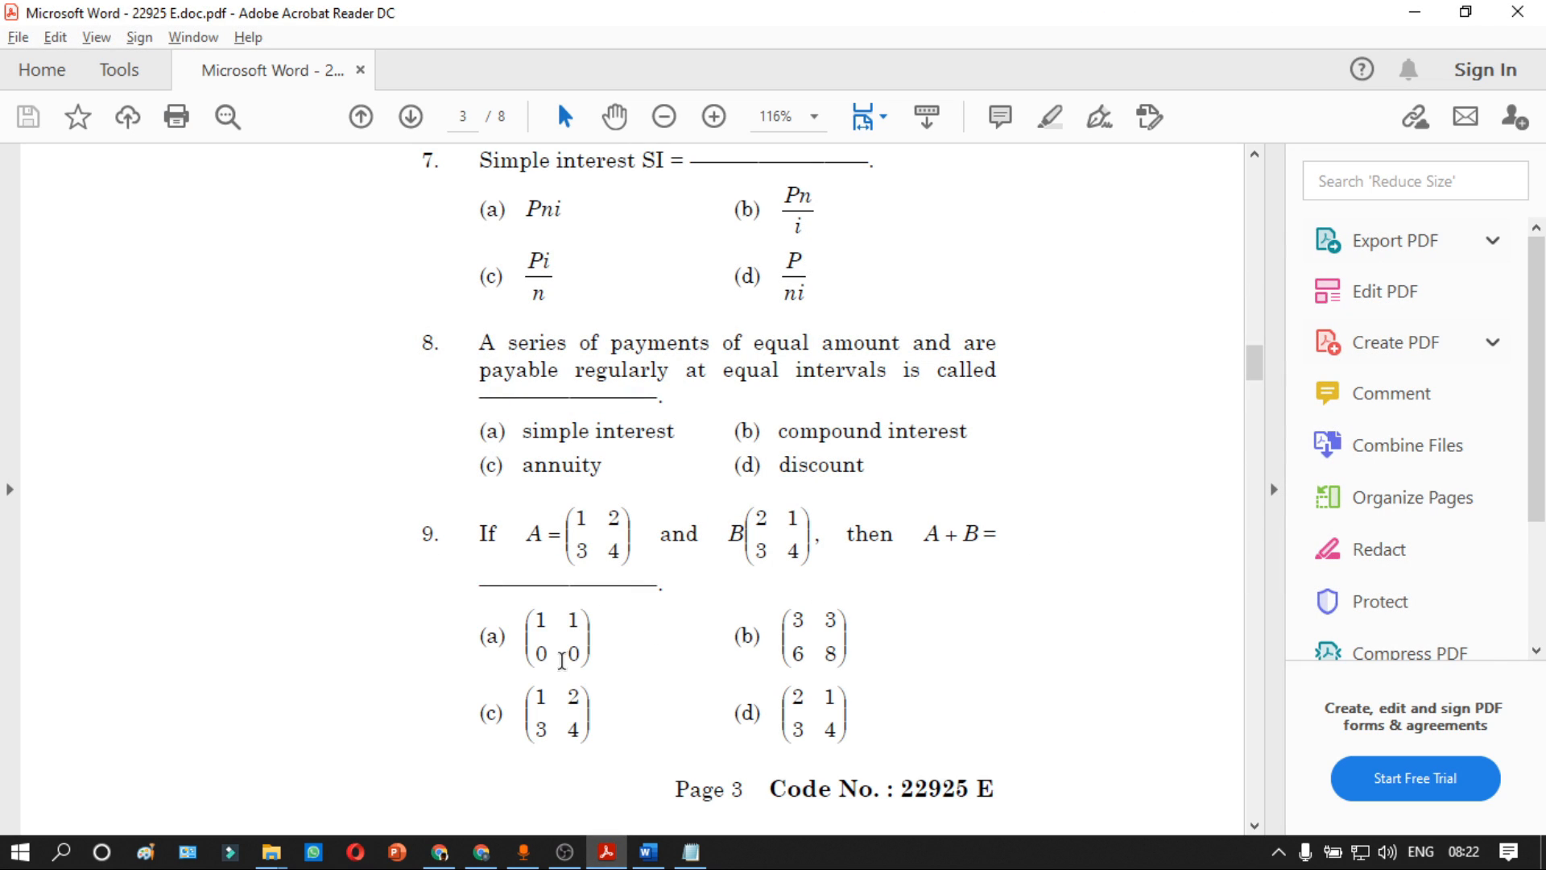
pyautogui.hotkey('alt', 'Tab')
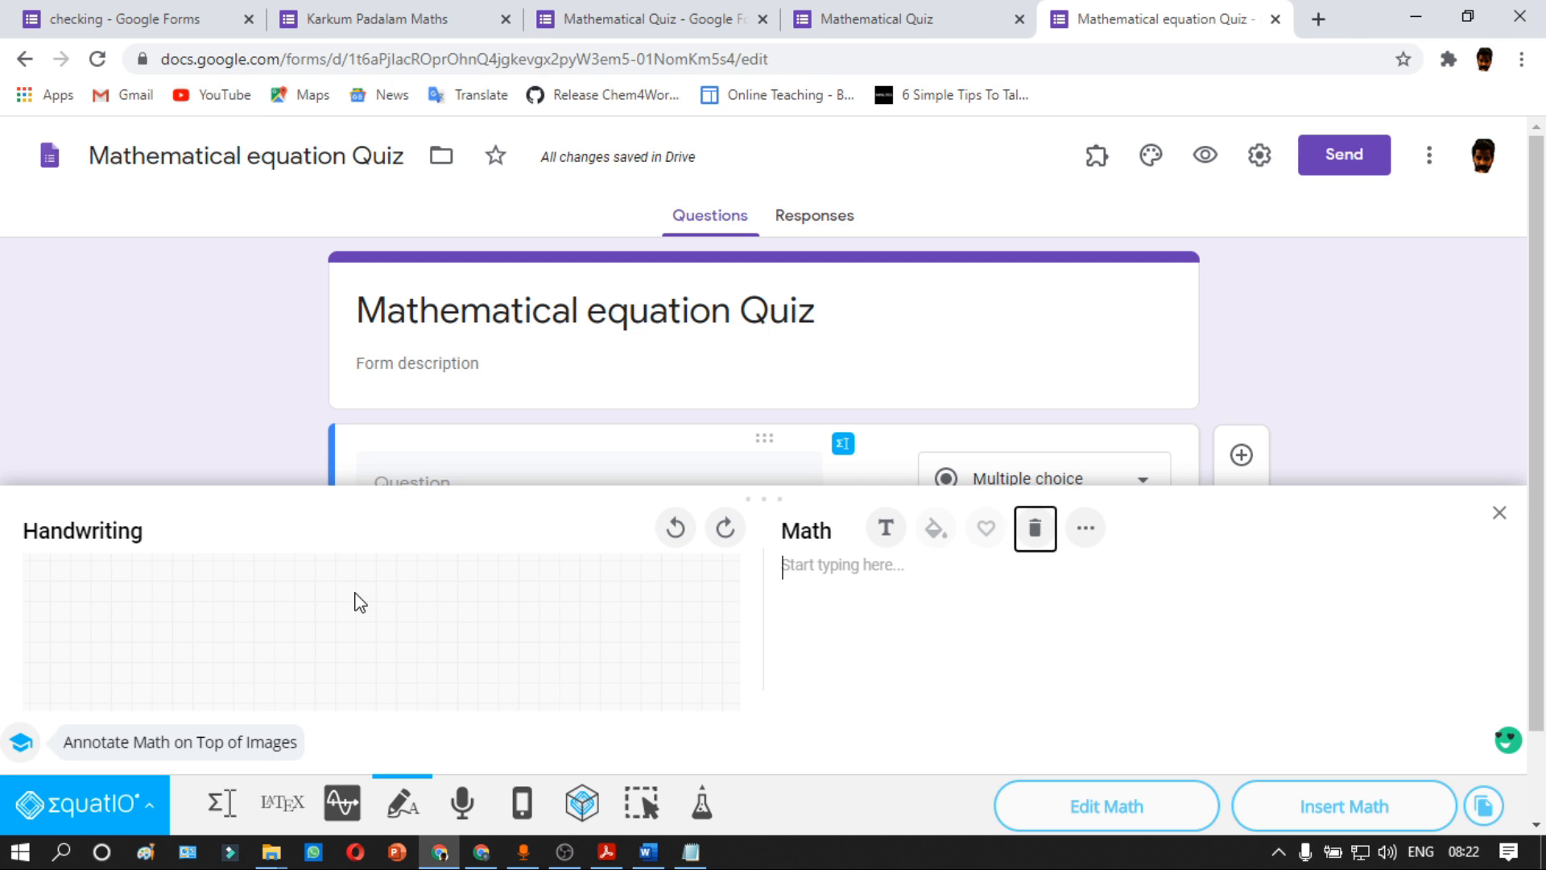
pyautogui.moveTo(333, 590)
pyautogui.mouseDown()
pyautogui.moveTo(327, 666)
pyautogui.moveTo(364, 664)
pyautogui.moveTo(375, 618)
pyautogui.moveTo(407, 616)
pyautogui.moveTo(397, 655)
pyautogui.moveTo(387, 643)
pyautogui.moveTo(409, 665)
pyautogui.moveTo(415, 645)
pyautogui.mouseUp()
pyautogui.moveTo(433, 591); pyautogui.dragTo(440, 667)
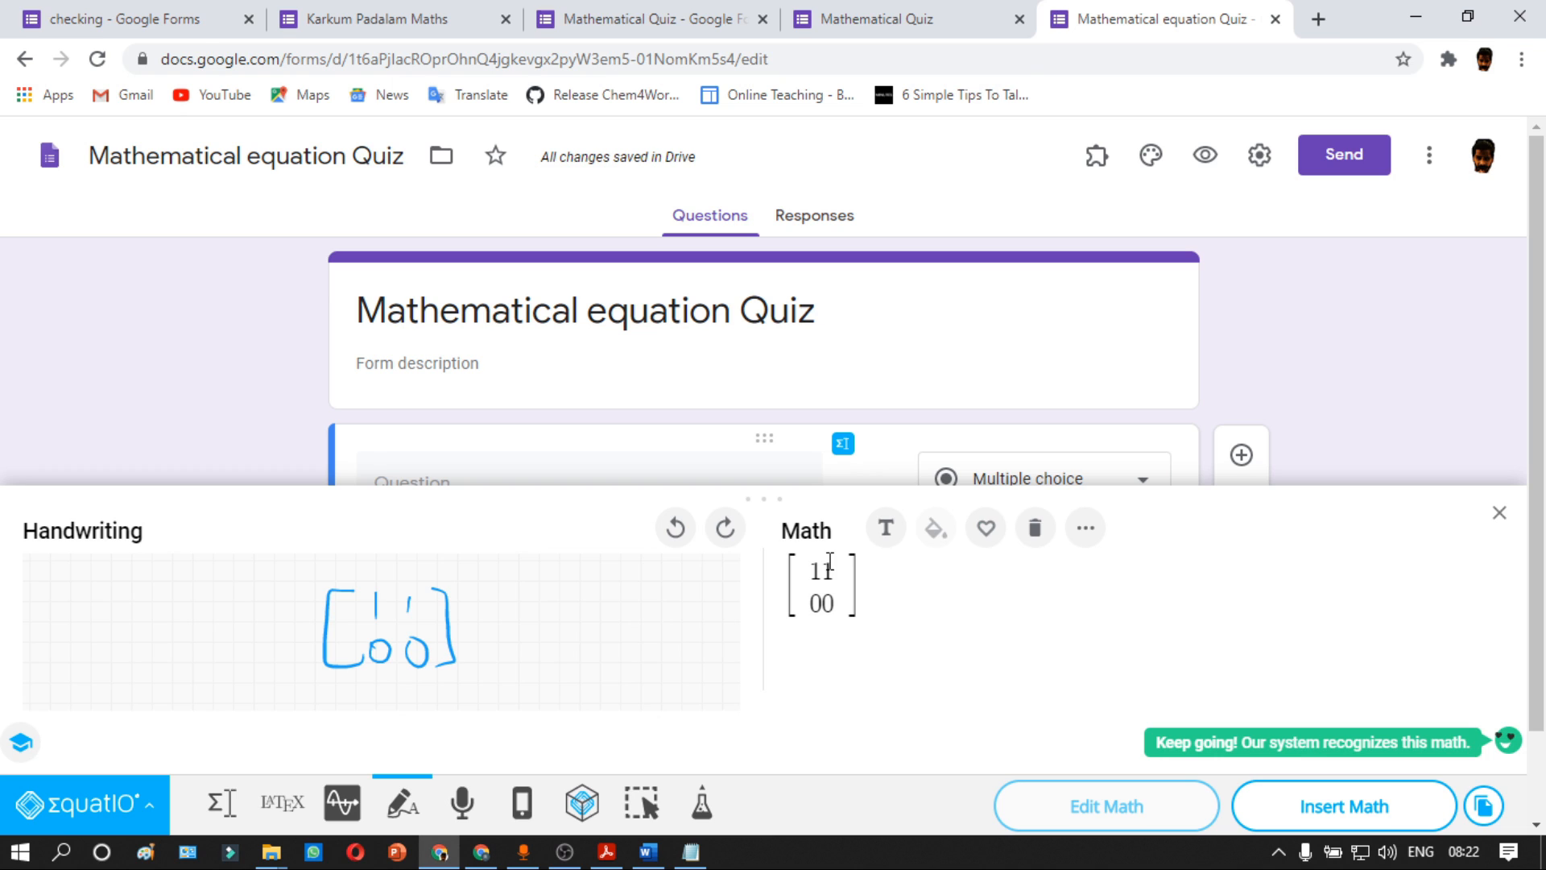
pyautogui.click(827, 572)
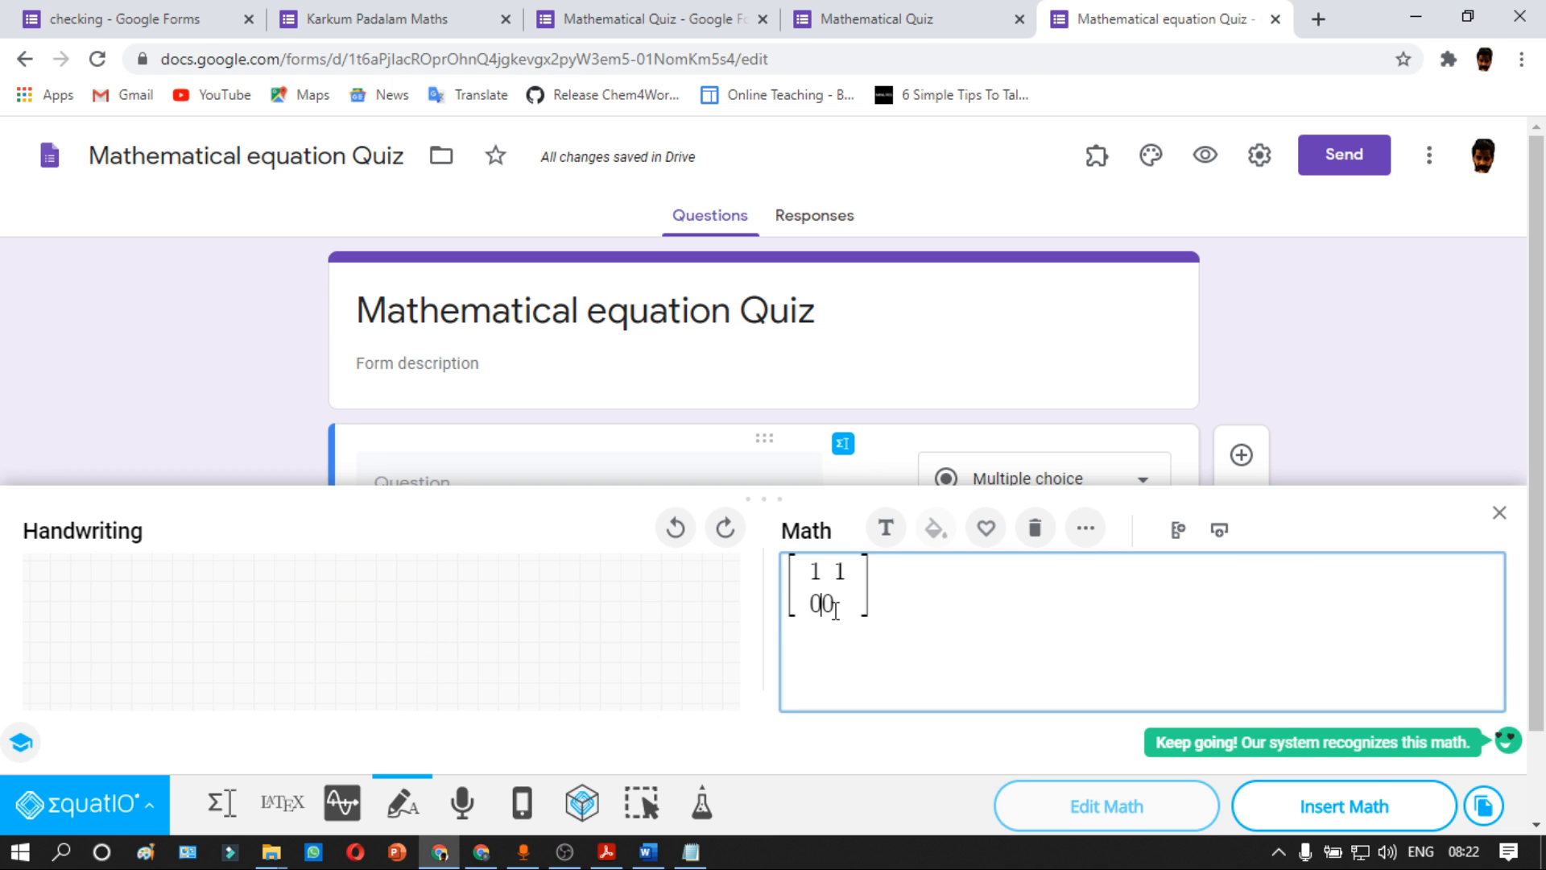
pyautogui.click(1369, 809)
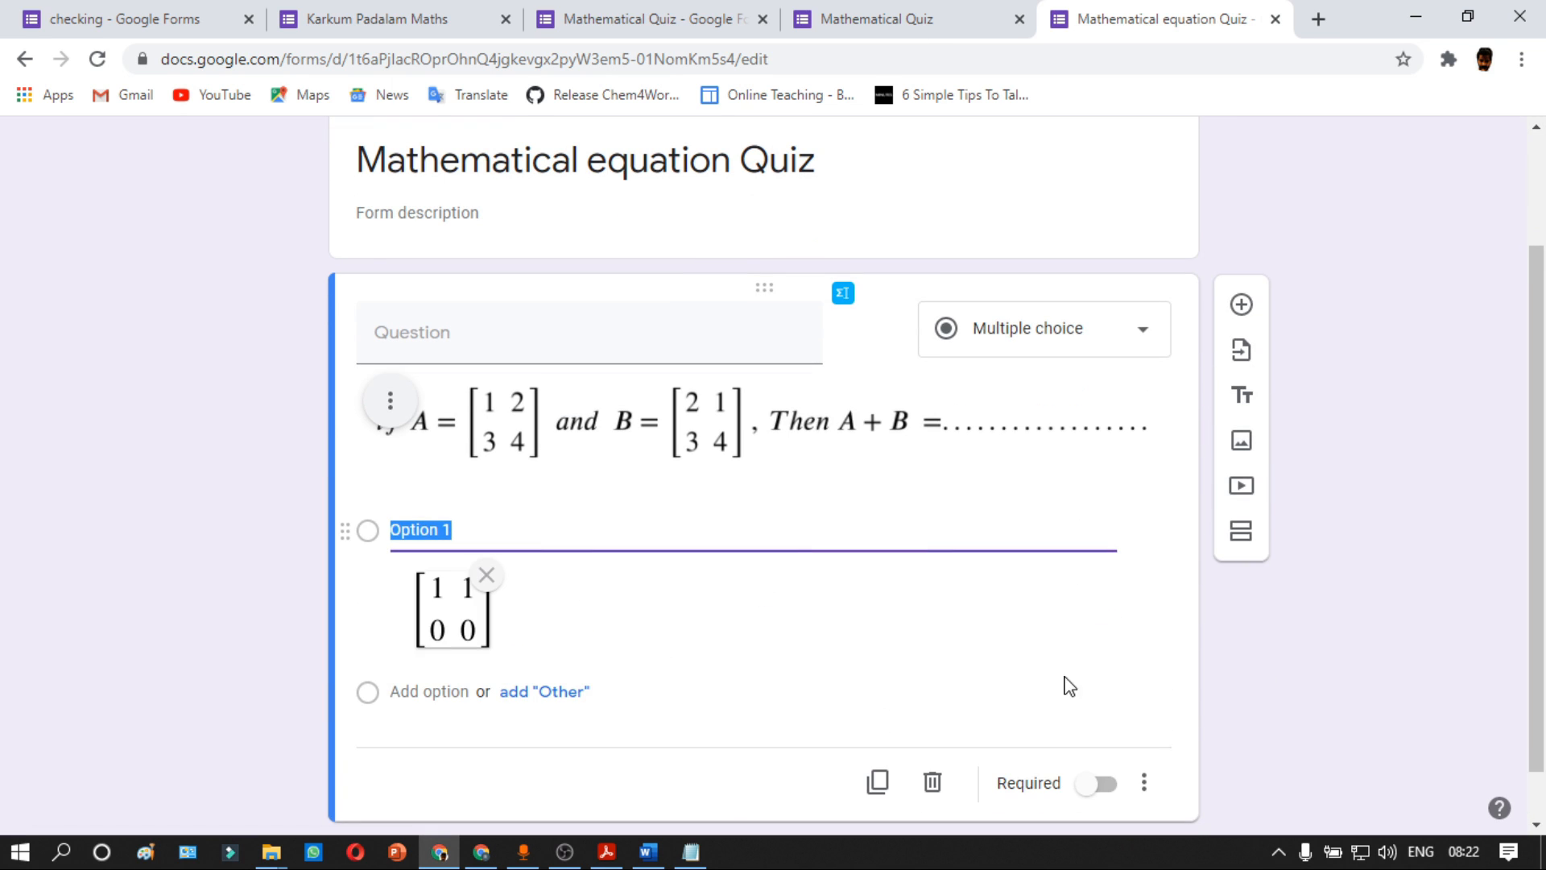
# Step: Add Option 2, open EquatIO for it, check answer (b) in the PDF and clear the previous matrix
pyautogui.press('Return')
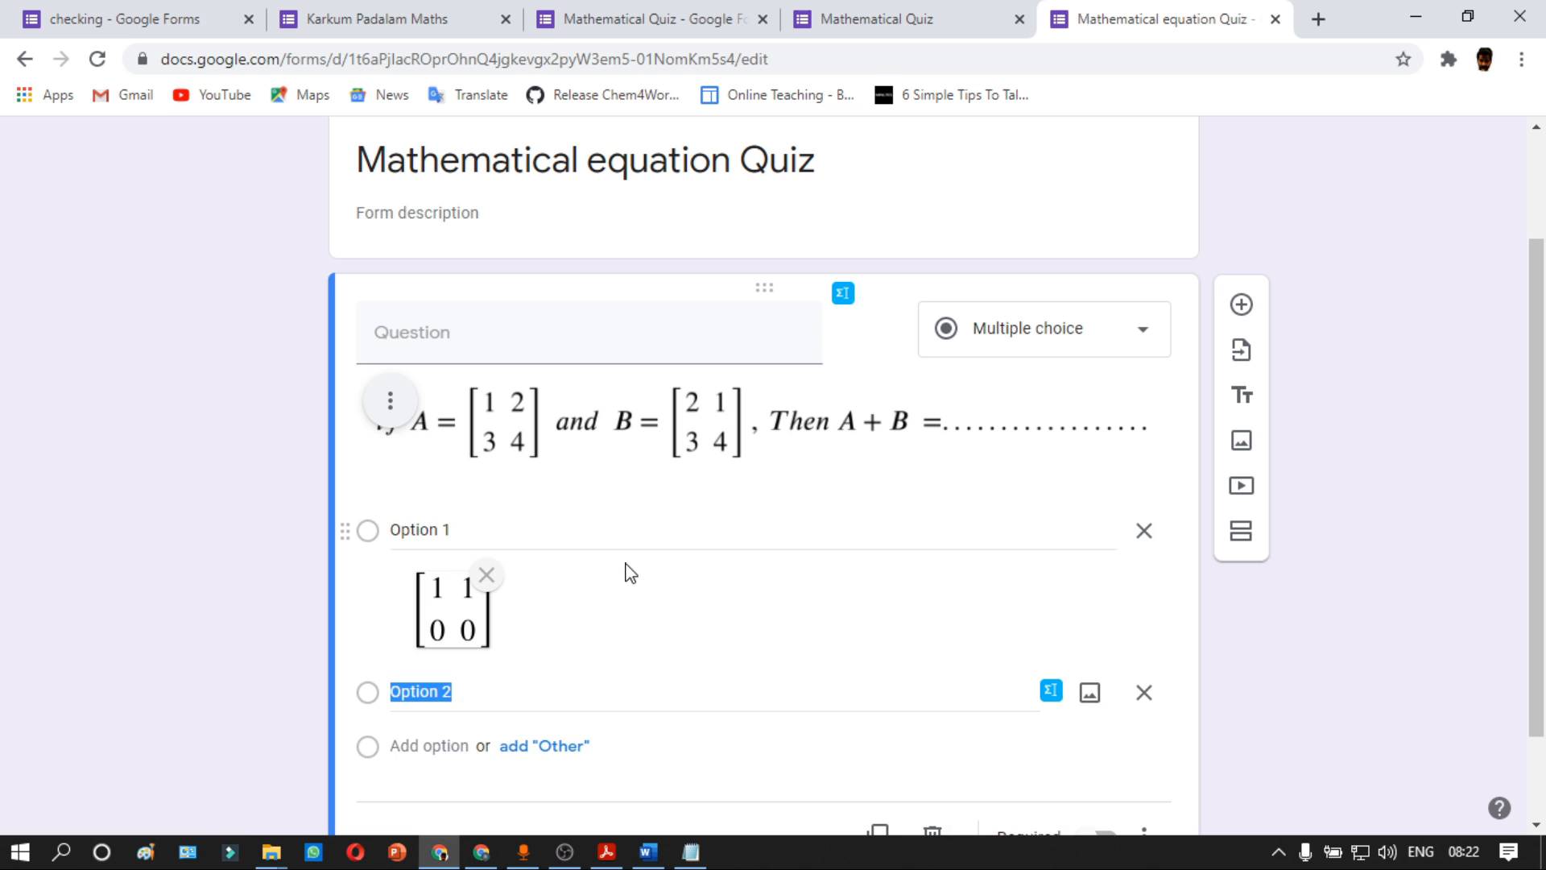
pyautogui.click(1055, 694)
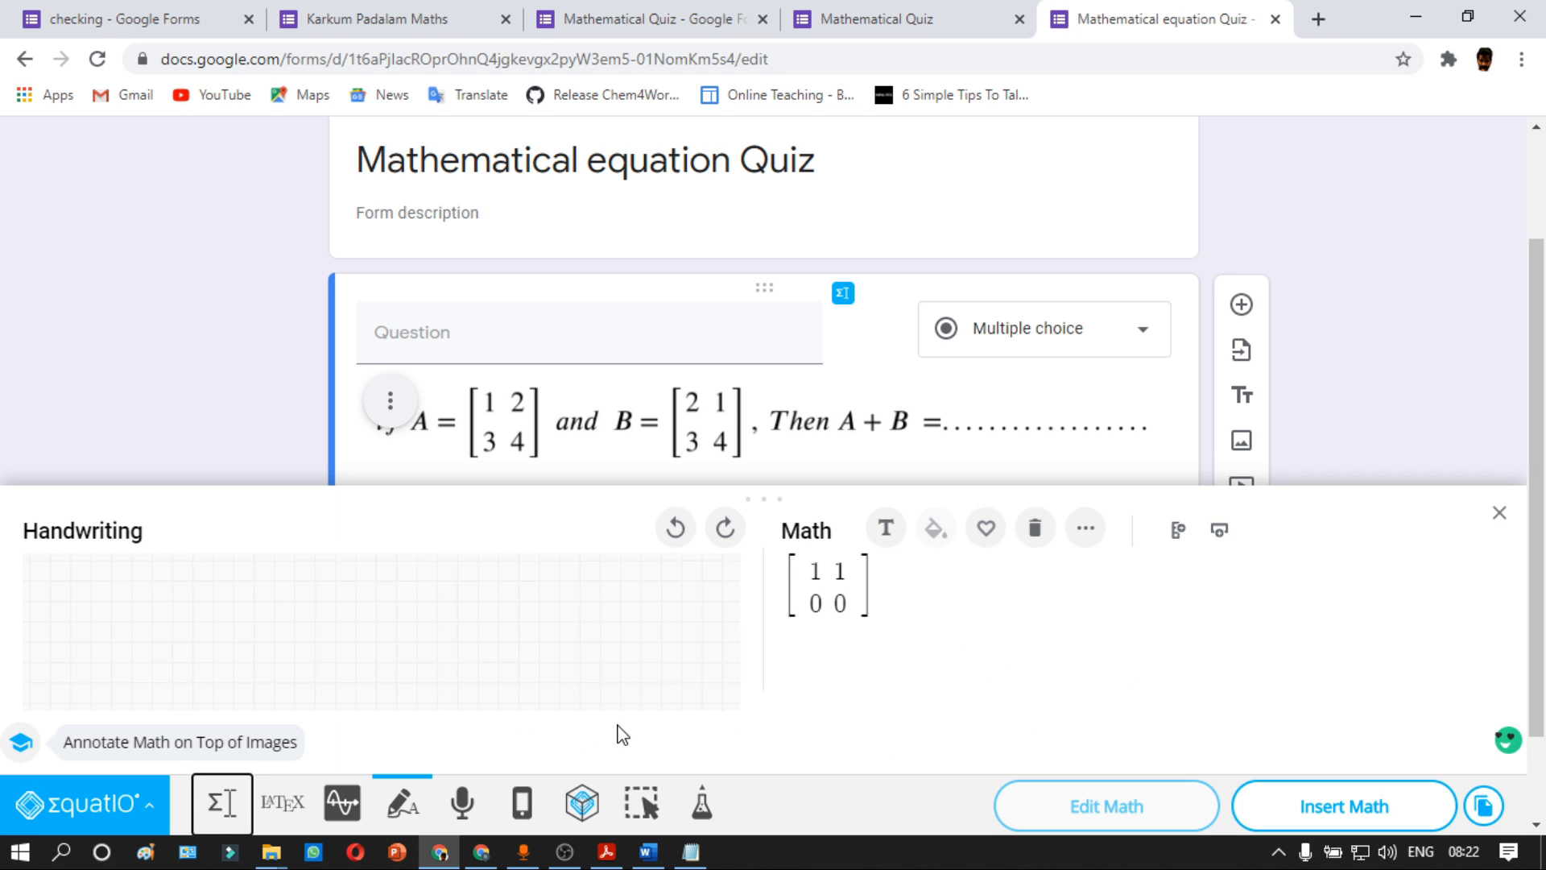
pyautogui.hotkey('alt', 'Tab')
pyautogui.hotkey('alt', 'Tab')
pyautogui.click(1036, 527)
# Step: Handwrite the matrix [3 3; 6 8], separate its entries into columns and insert it into Option 2
pyautogui.moveTo(330, 587)
pyautogui.mouseDown()
pyautogui.moveTo(305, 665)
pyautogui.moveTo(328, 665)
pyautogui.moveTo(342, 622)
pyautogui.moveTo(408, 599)
pyautogui.moveTo(395, 628)
pyautogui.mouseUp()
pyautogui.moveTo(360, 638); pyautogui.dragTo(348, 648)
pyautogui.moveTo(401, 634)
pyautogui.mouseDown()
pyautogui.moveTo(399, 656)
pyautogui.moveTo(407, 644)
pyautogui.mouseUp()
pyautogui.moveTo(418, 587)
pyautogui.mouseDown()
pyautogui.moveTo(437, 620)
pyautogui.moveTo(433, 677)
pyautogui.mouseUp()
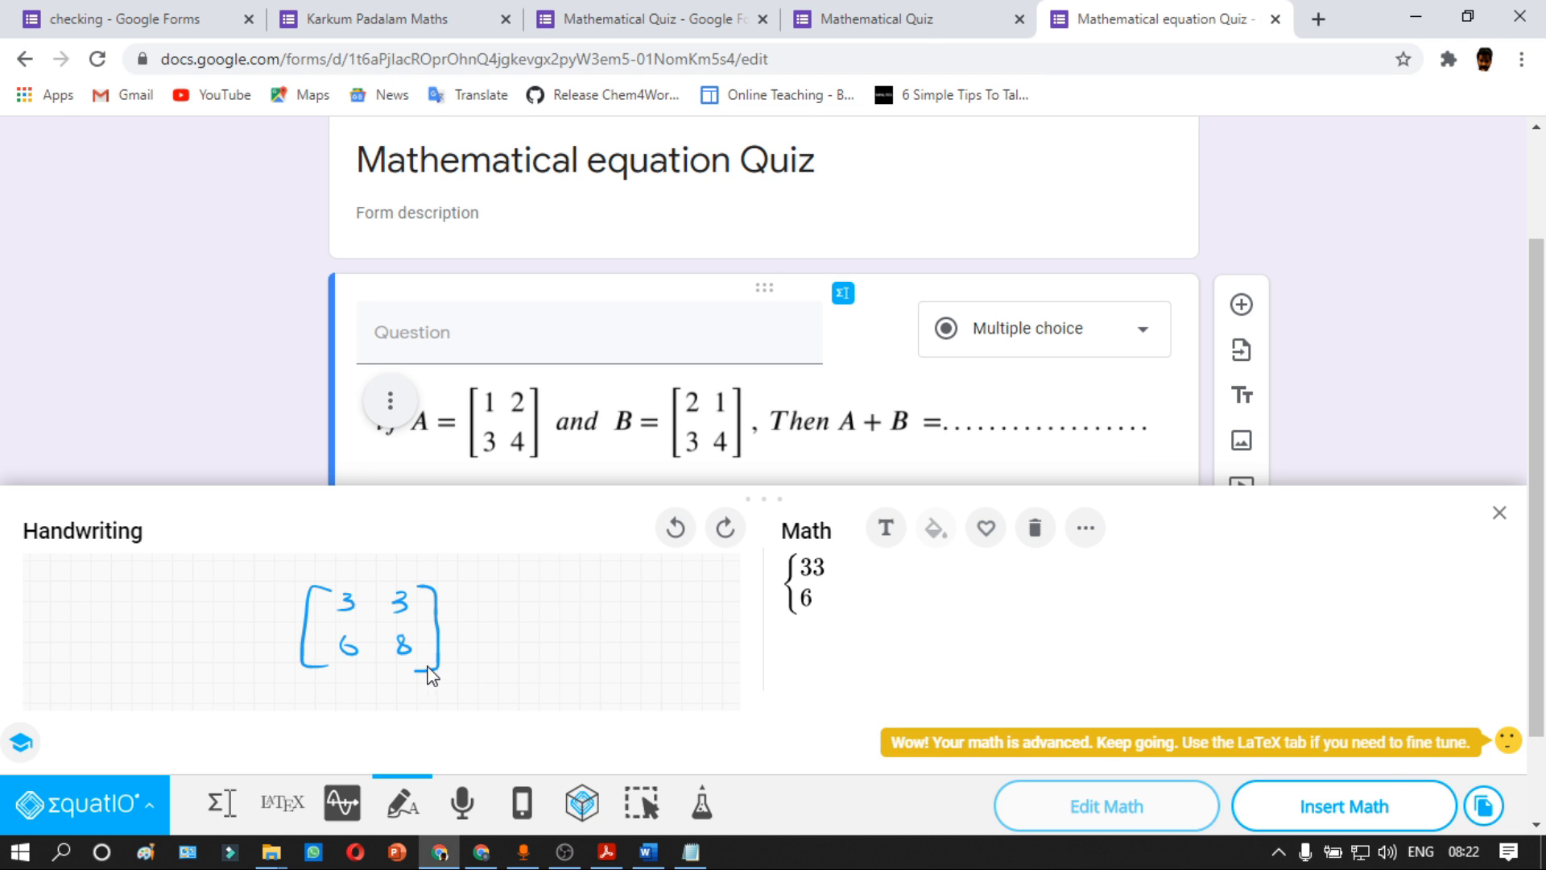
pyautogui.click(829, 572)
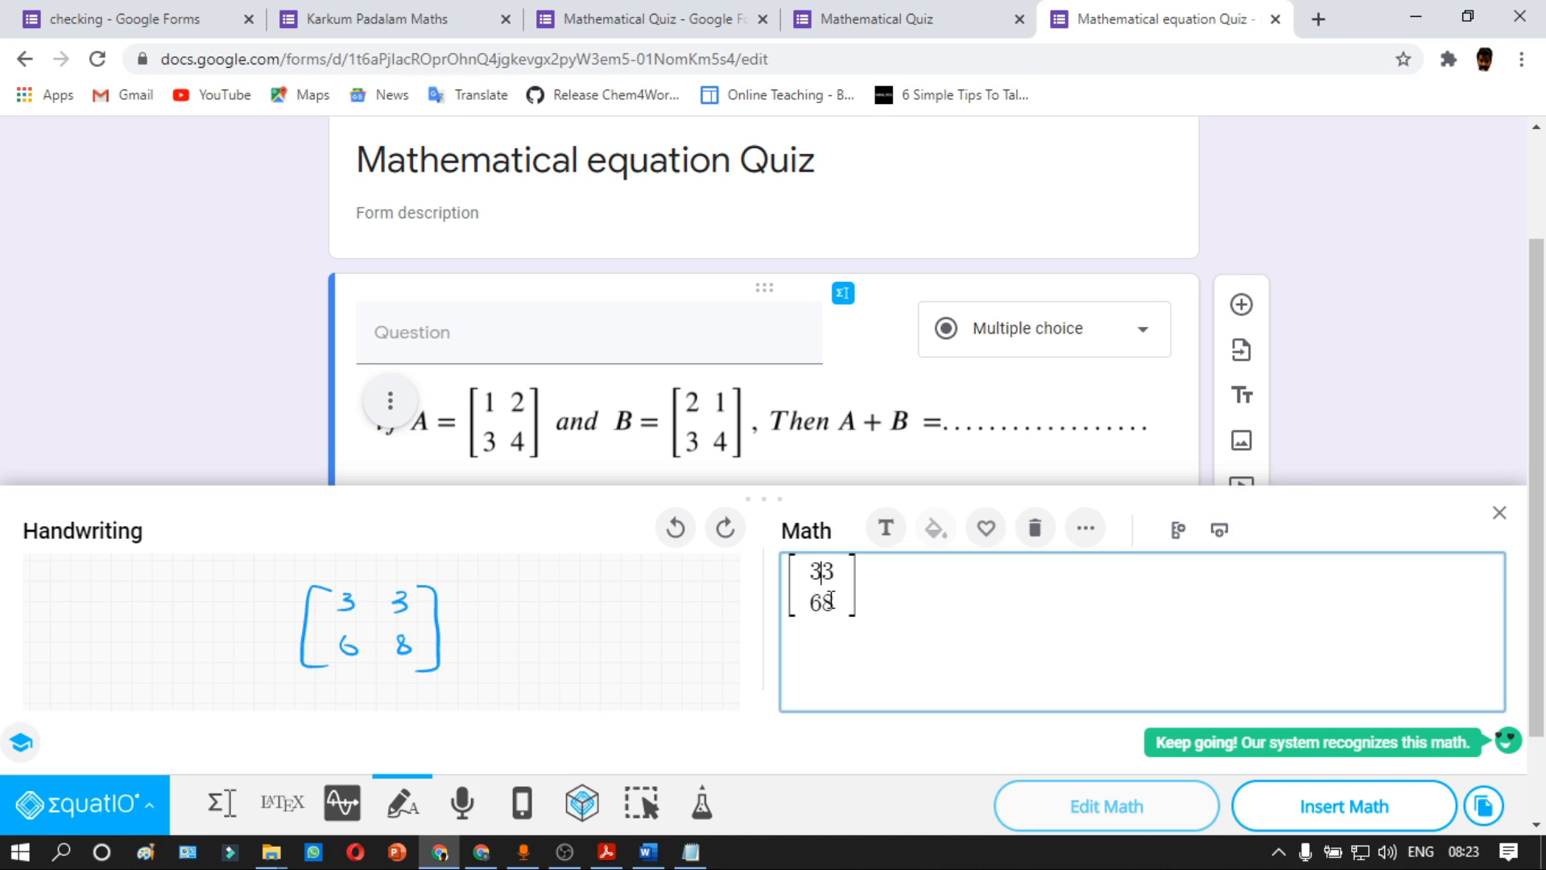
pyautogui.click(1336, 806)
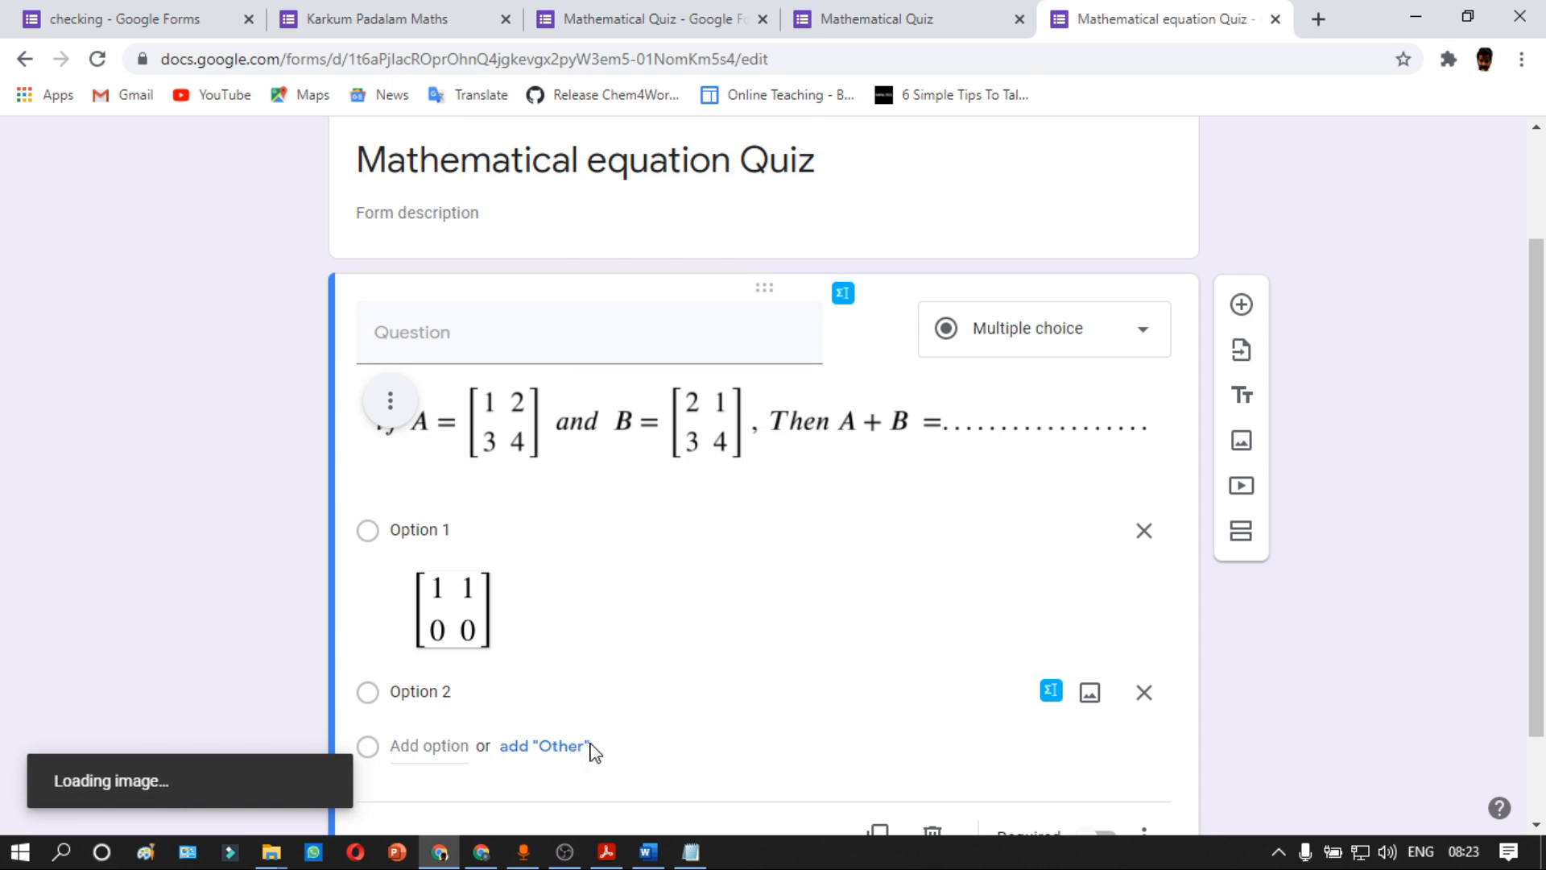
# Step: Add Option 3, open EquatIO for it, check answer (c) in the PDF and clear the previous matrix
pyautogui.scroll(-2, 531, 676)
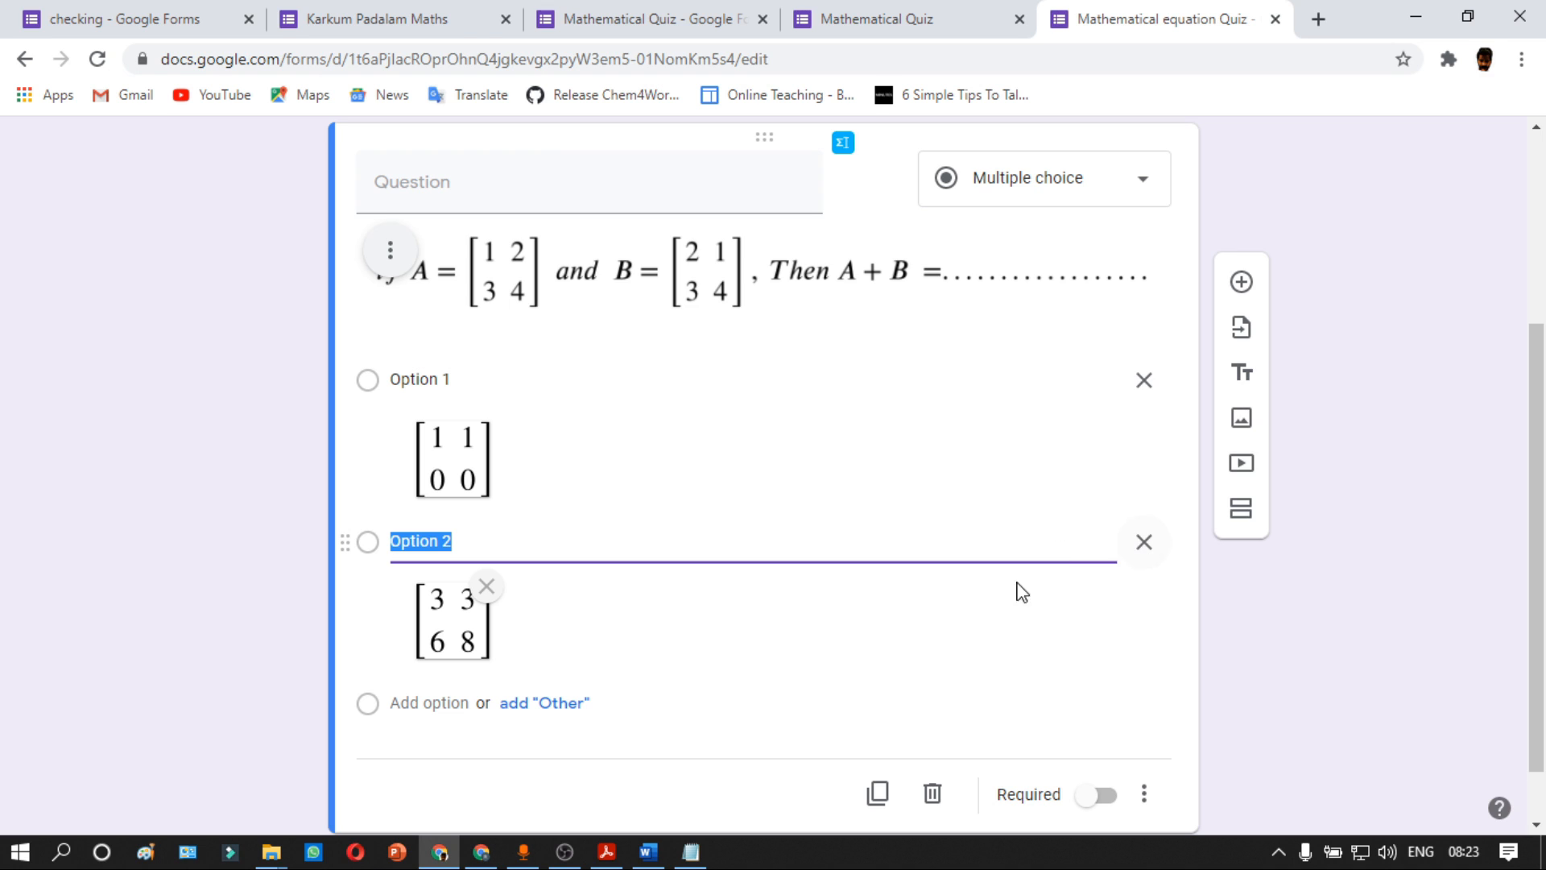
pyautogui.press('Return')
pyautogui.hotkey('alt', 'Tab')
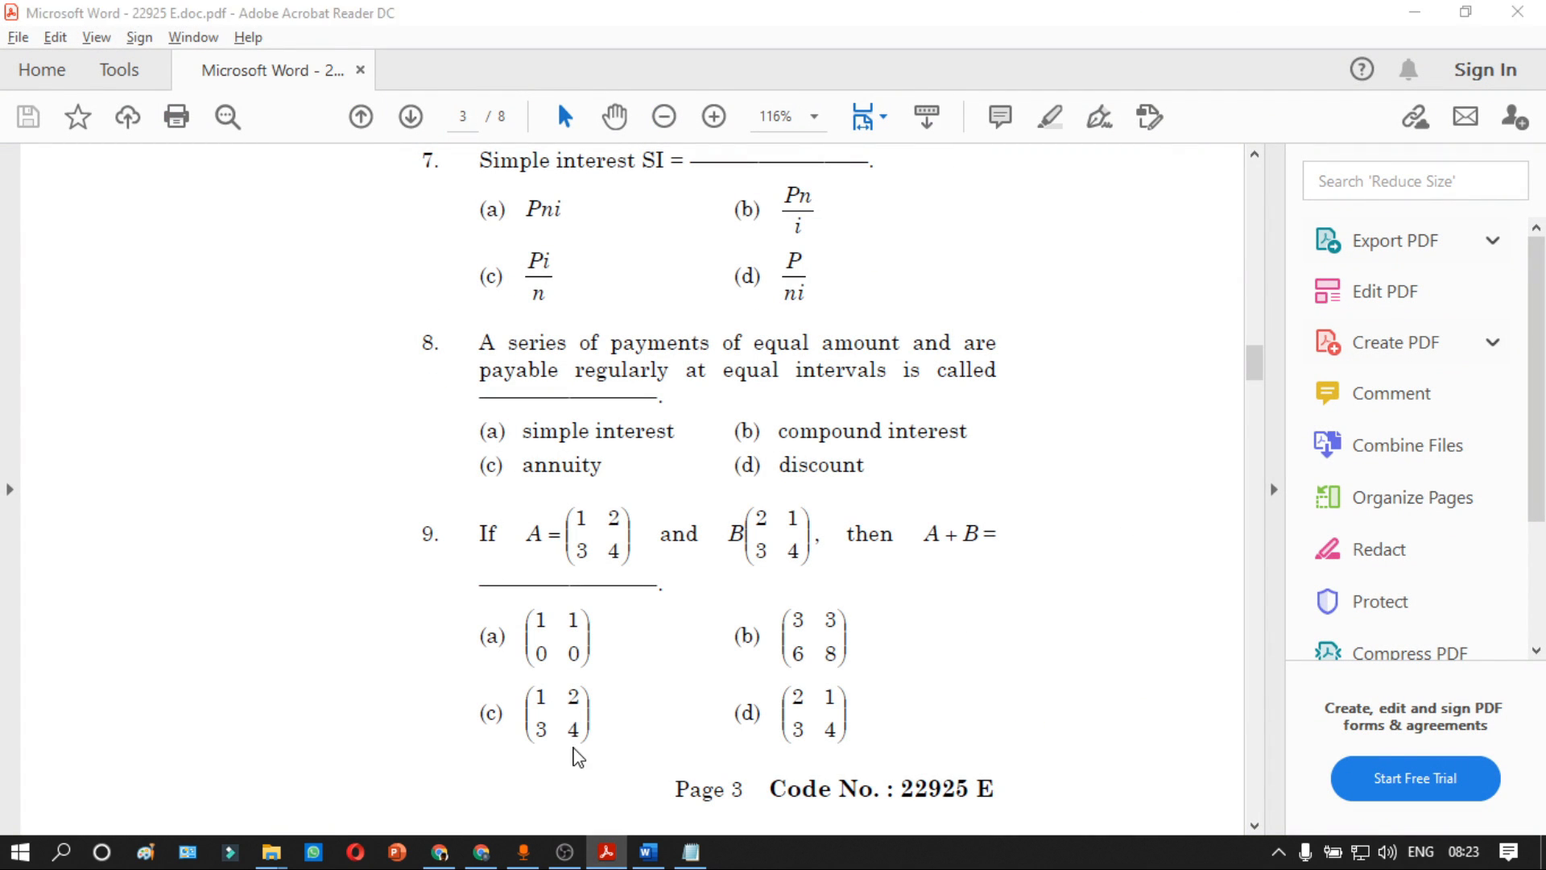
pyautogui.hotkey('alt', 'Tab')
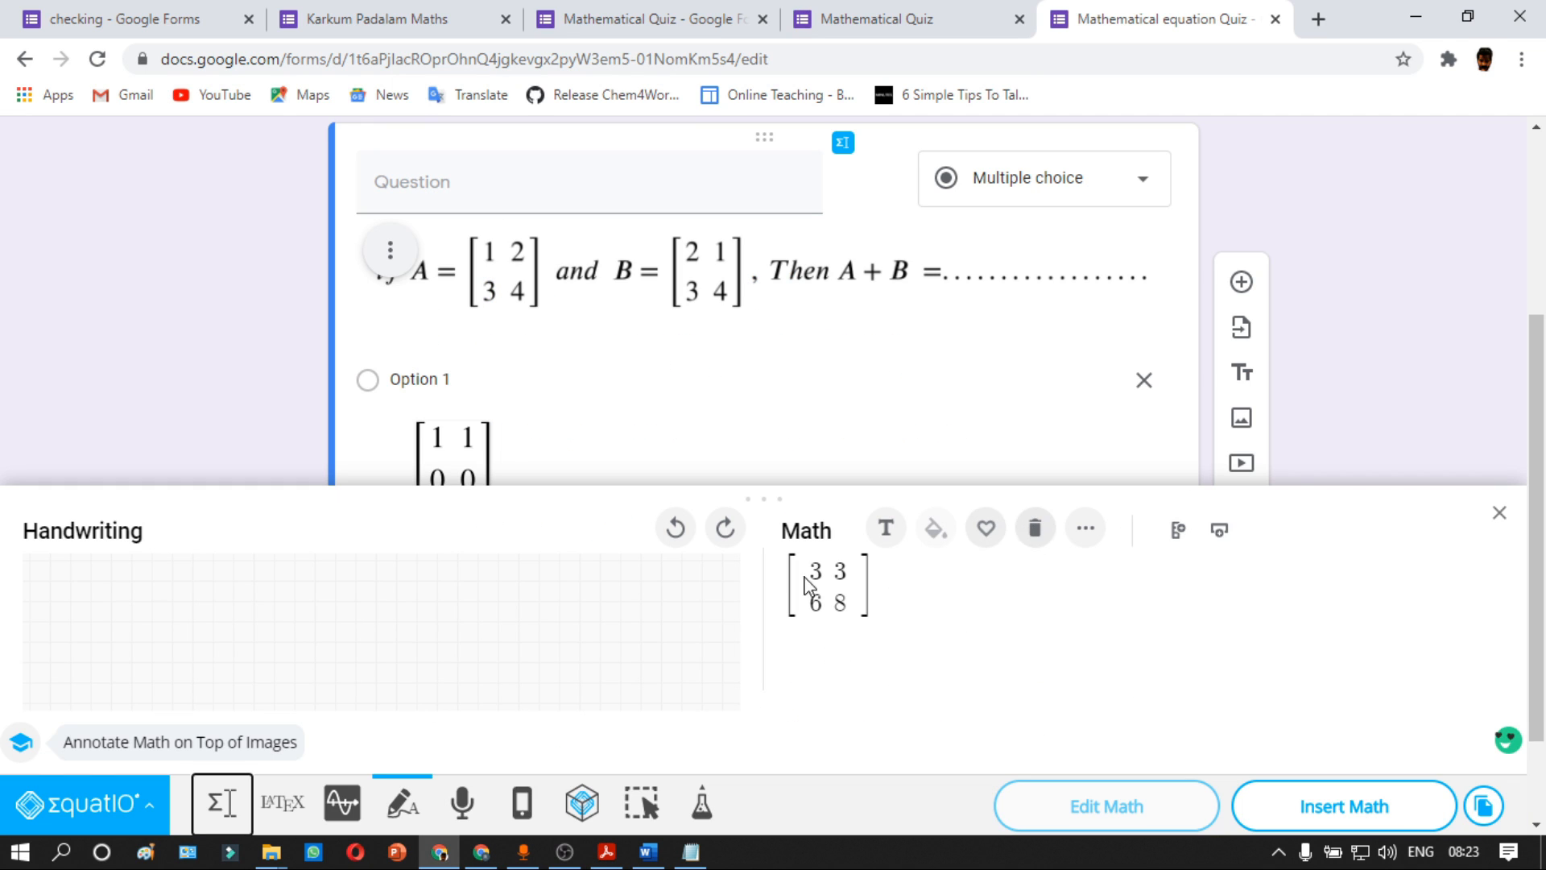
pyautogui.click(1034, 529)
# Step: Handwrite [1 2; 3 4] with its entries separated into columns, insert it into Option 3 and add Option 4
pyautogui.moveTo(300, 598)
pyautogui.mouseDown()
pyautogui.moveTo(283, 599)
pyautogui.moveTo(314, 666)
pyautogui.moveTo(330, 618)
pyautogui.moveTo(390, 613)
pyautogui.moveTo(330, 663)
pyautogui.moveTo(397, 669)
pyautogui.moveTo(394, 649)
pyautogui.mouseUp()
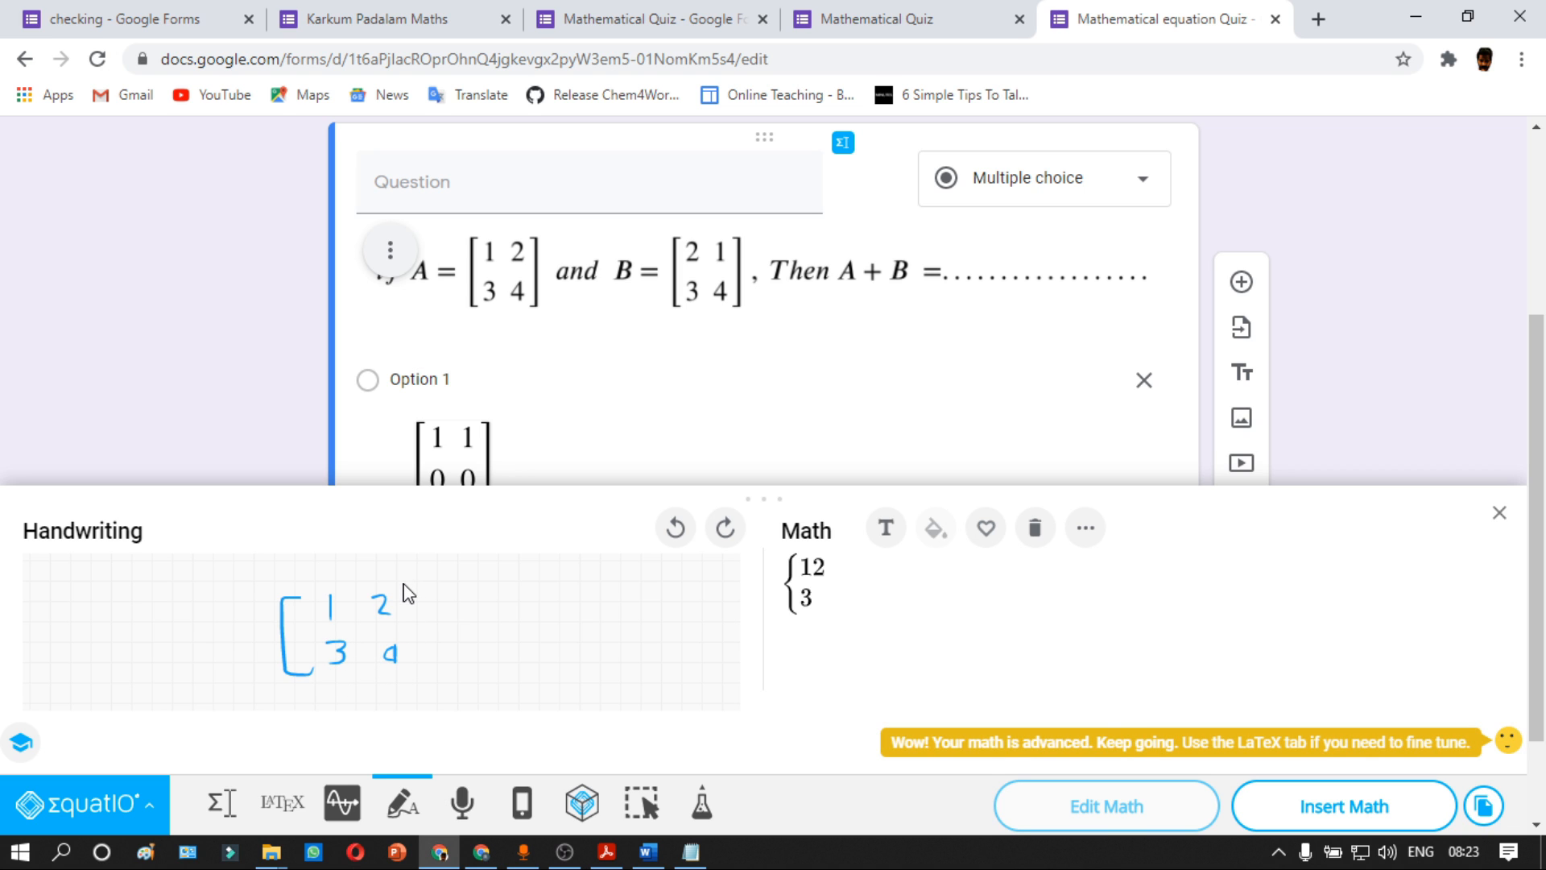
pyautogui.moveTo(402, 583)
pyautogui.mouseDown()
pyautogui.moveTo(424, 669)
pyautogui.moveTo(403, 672)
pyautogui.mouseUp()
pyautogui.click(833, 603)
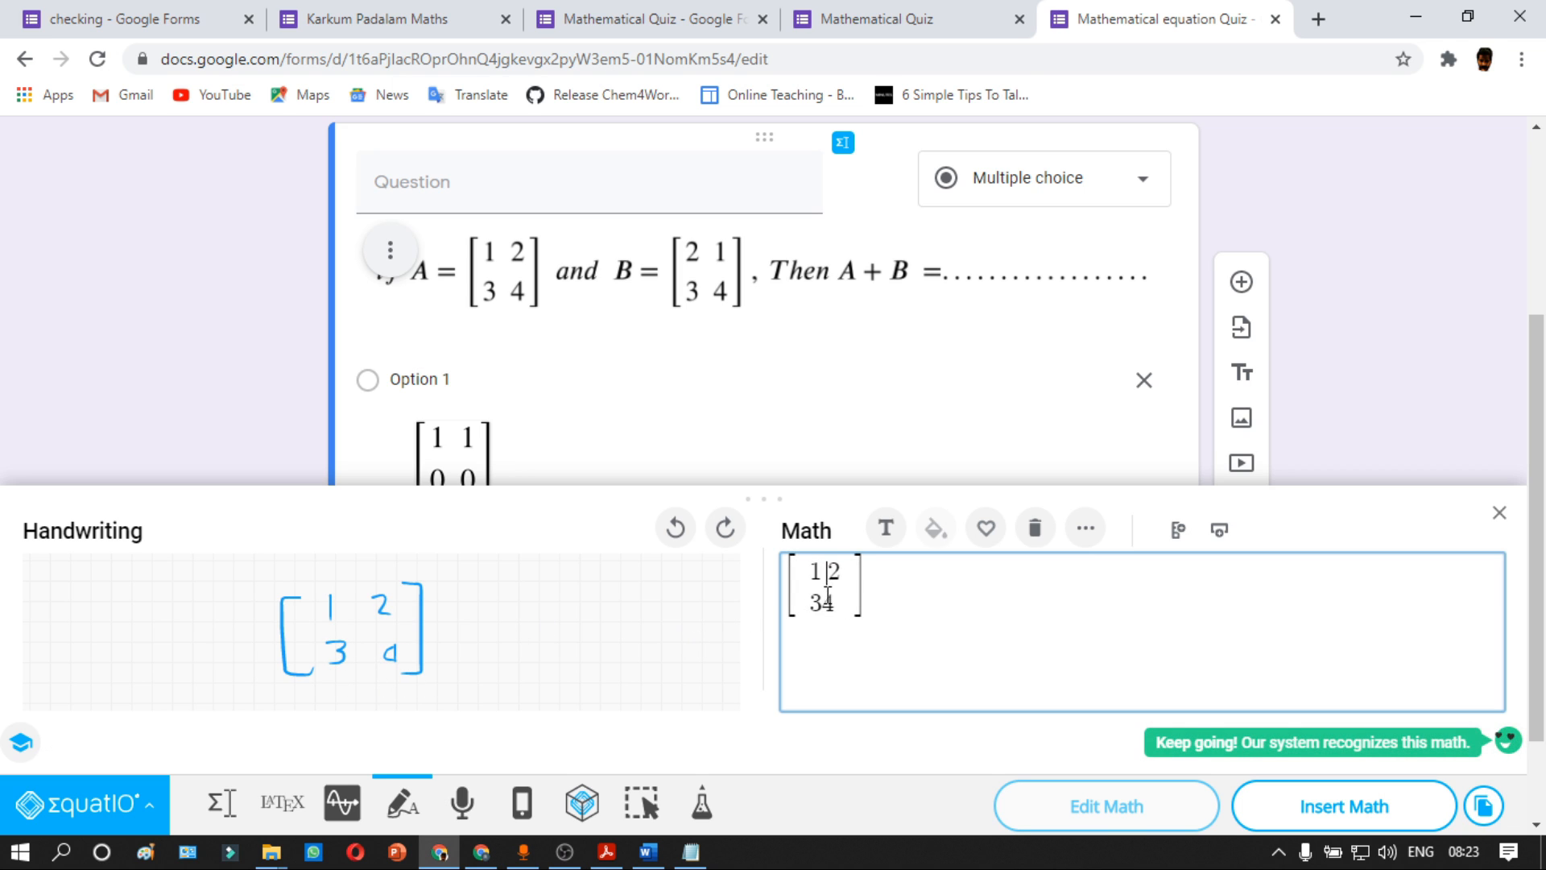
pyautogui.click(1244, 797)
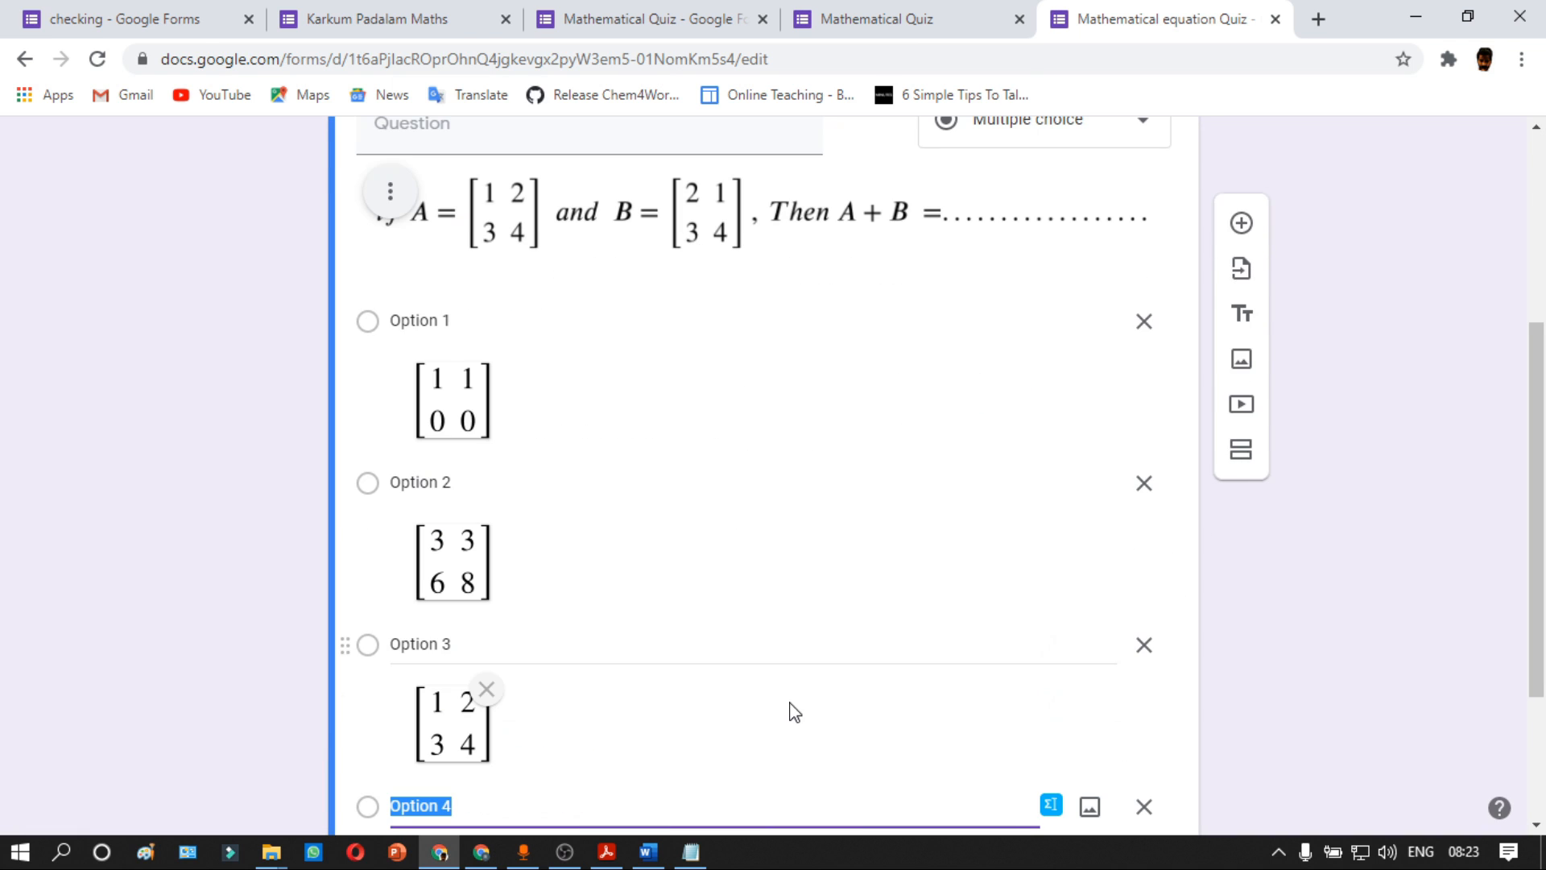
# Step: Open EquatIO for Option 4, replace the previous matrix with a handwritten [2 1; 3 4] with separated columns and insert it
pyautogui.click(1051, 805)
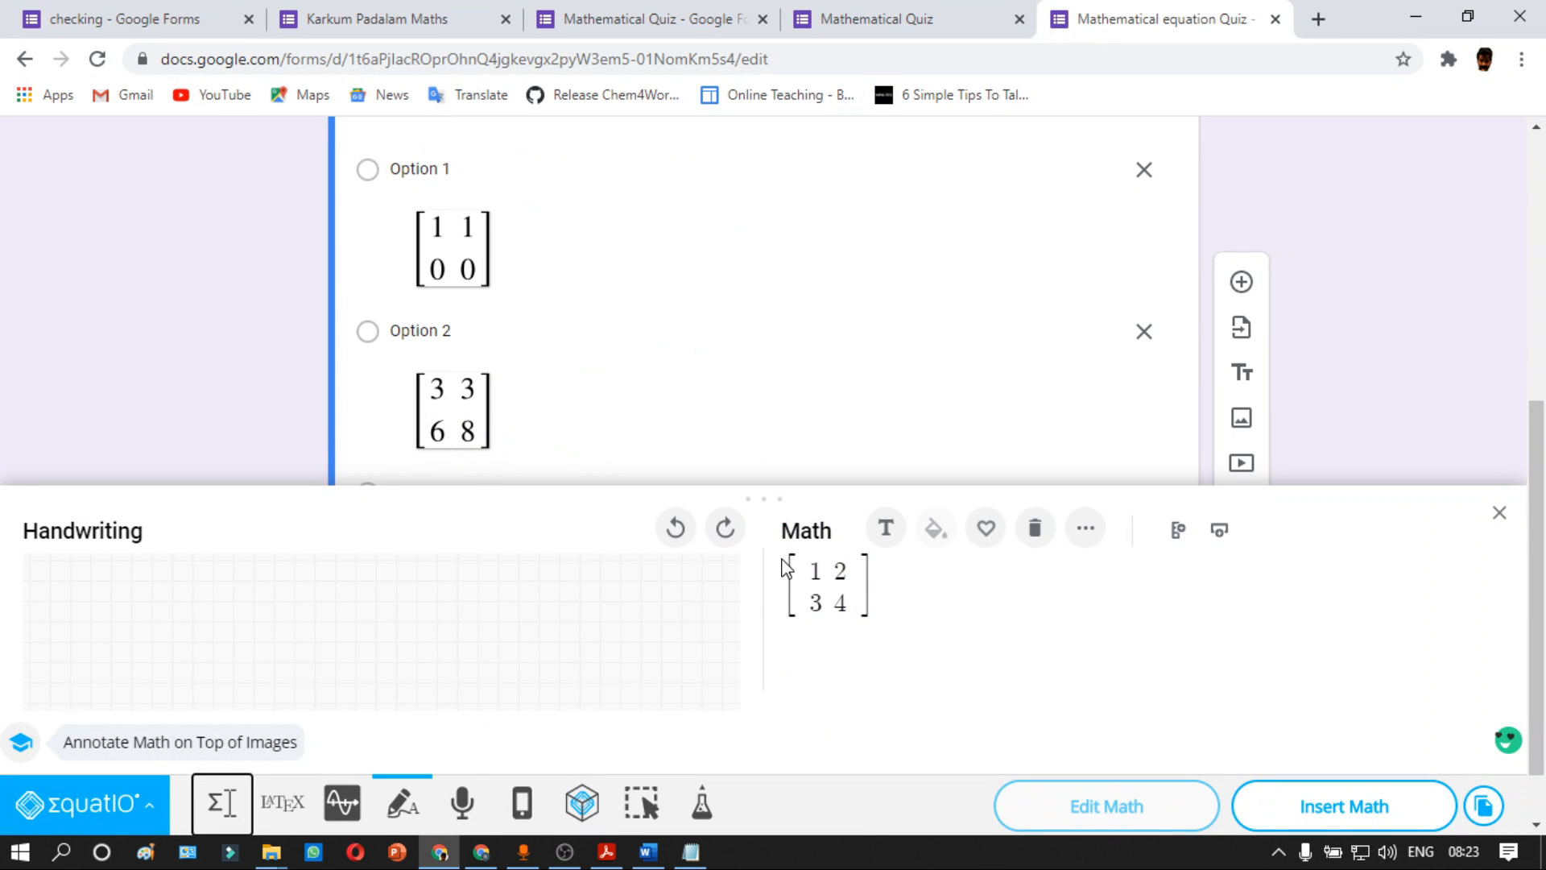
pyautogui.click(1035, 528)
pyautogui.moveTo(296, 590)
pyautogui.mouseDown()
pyautogui.moveTo(276, 614)
pyautogui.moveTo(294, 663)
pyautogui.moveTo(322, 610)
pyautogui.moveTo(370, 612)
pyautogui.moveTo(310, 655)
pyautogui.moveTo(369, 660)
pyautogui.mouseUp()
pyautogui.moveTo(388, 585); pyautogui.dragTo(390, 670)
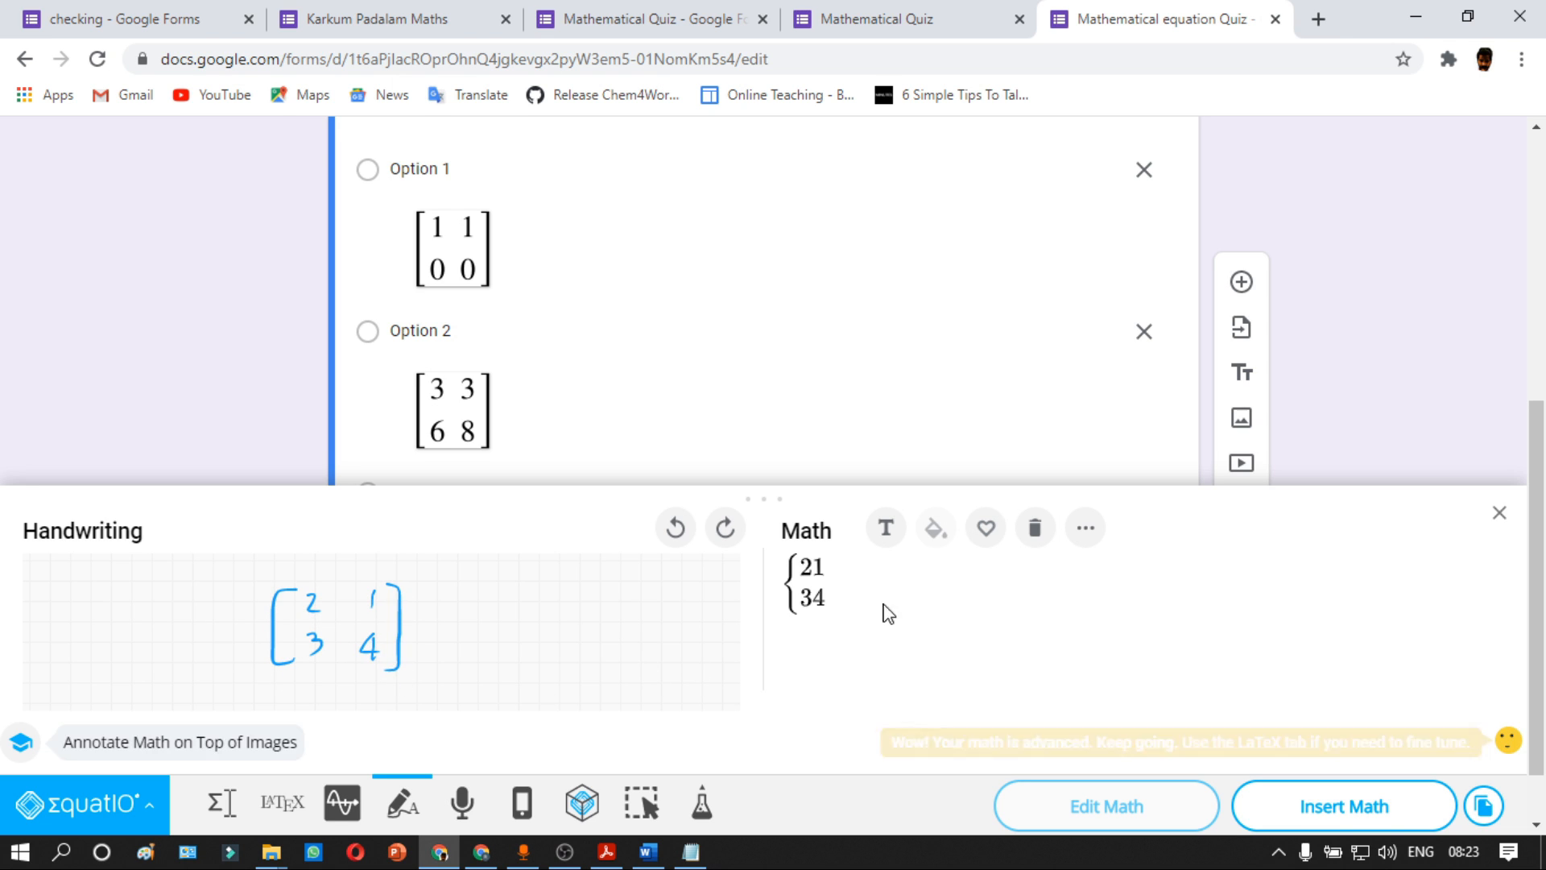
pyautogui.click(830, 607)
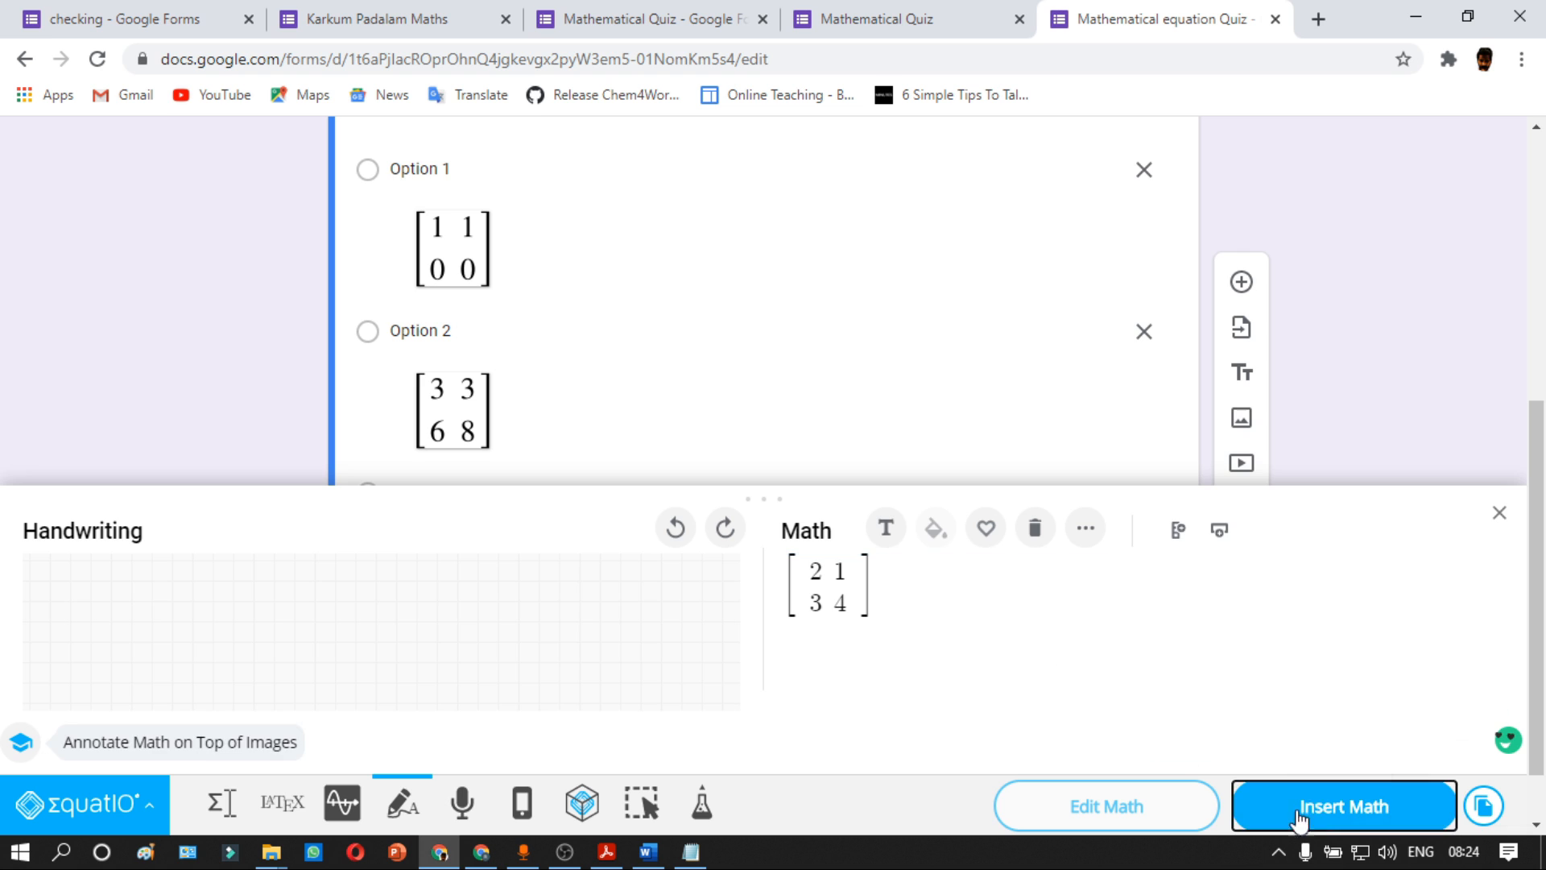
pyautogui.click(1329, 805)
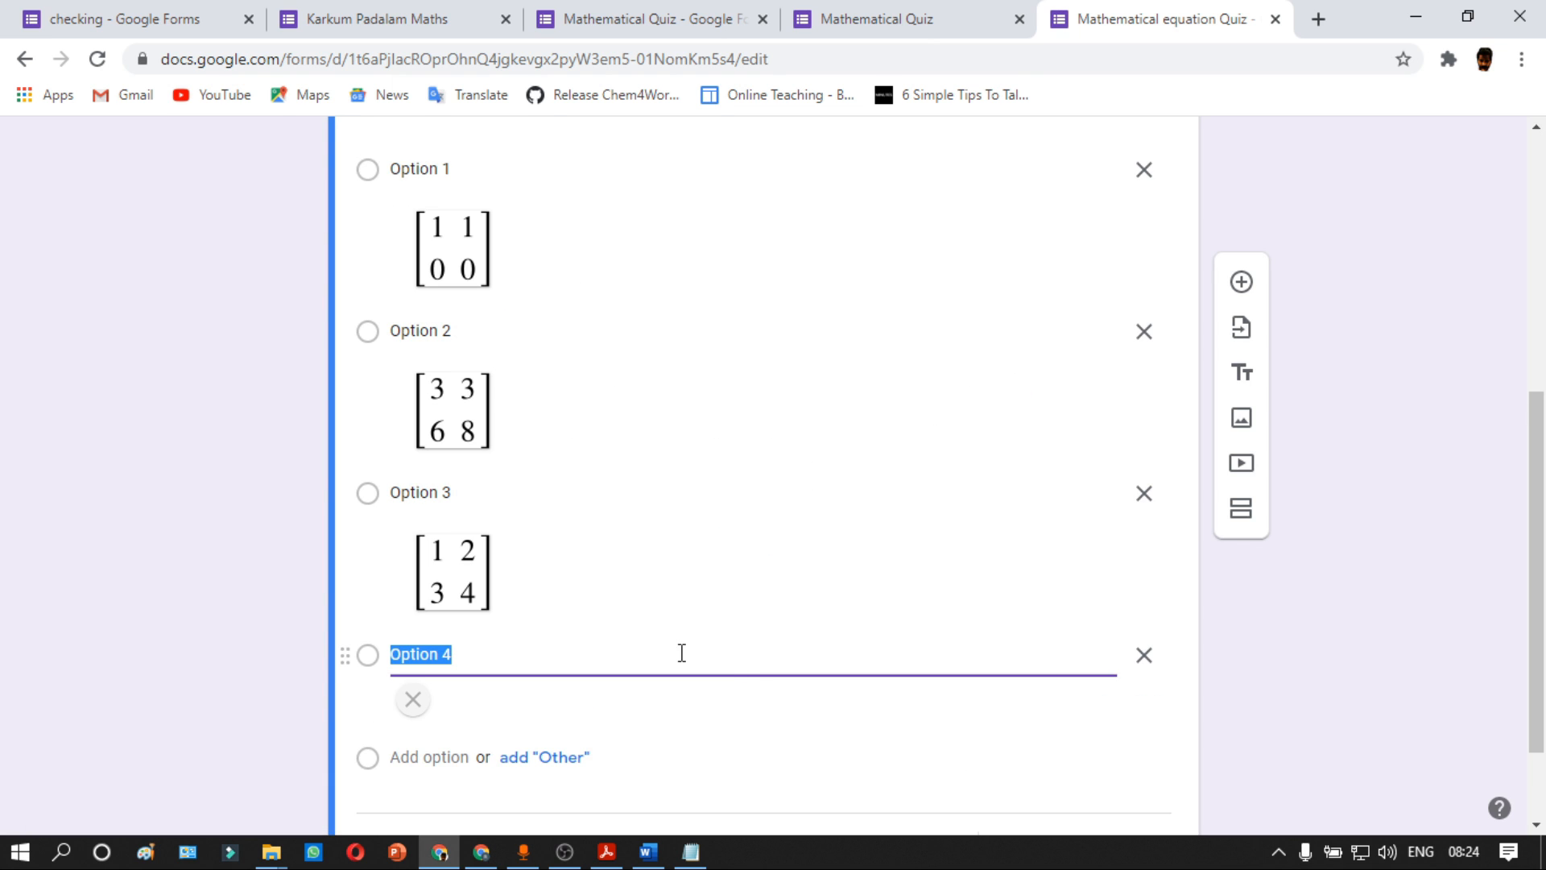
# Step: Preview the quiz form and examine the matrix question with its four answer options
pyautogui.scroll(6, 835, 483)
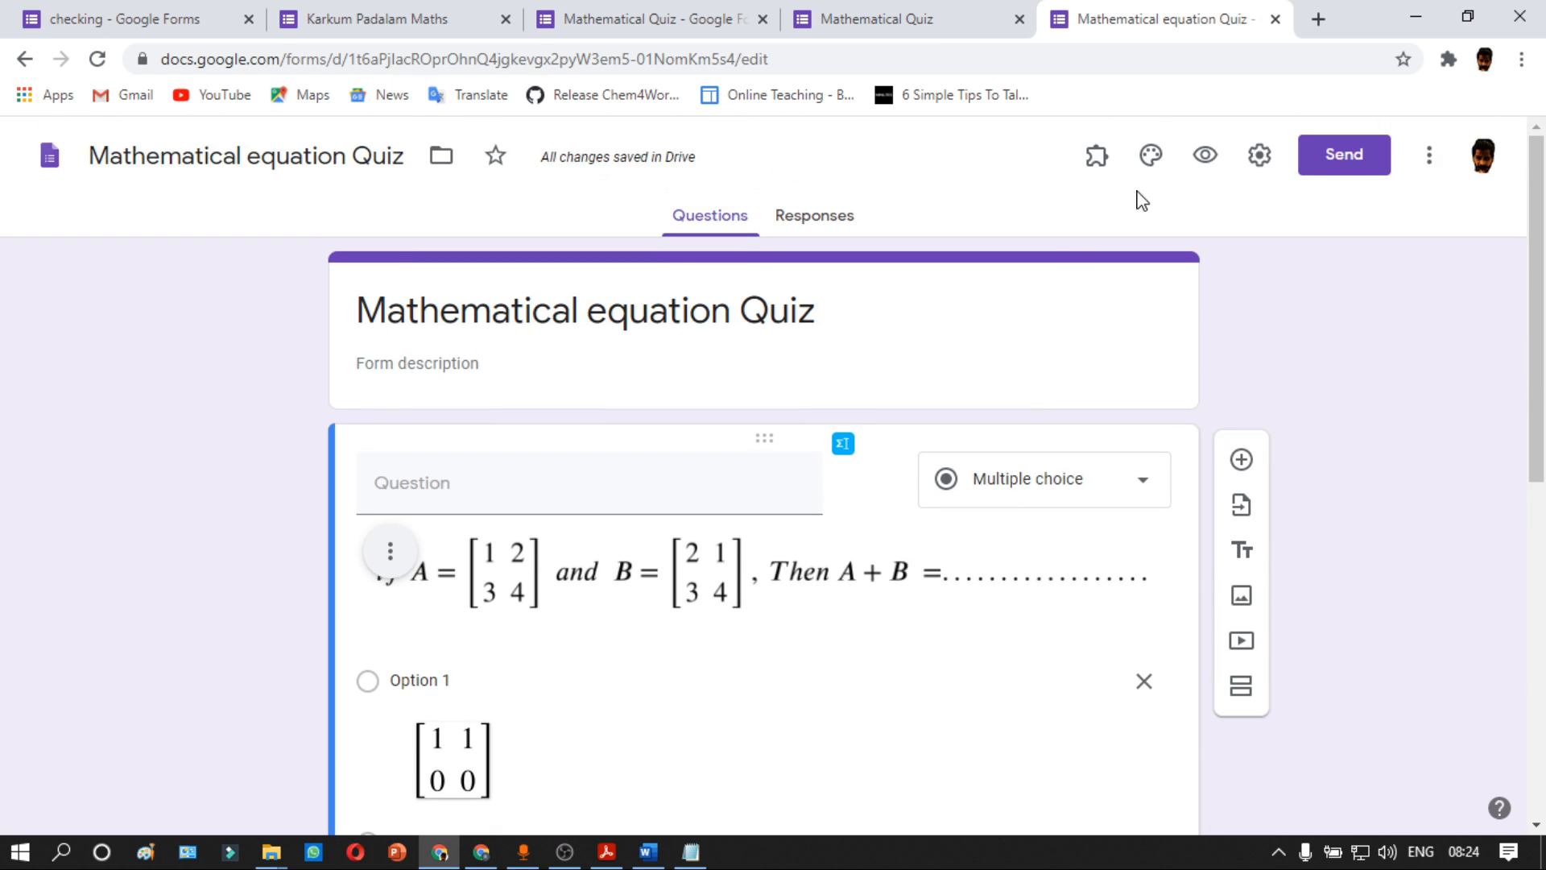
pyautogui.click(1202, 155)
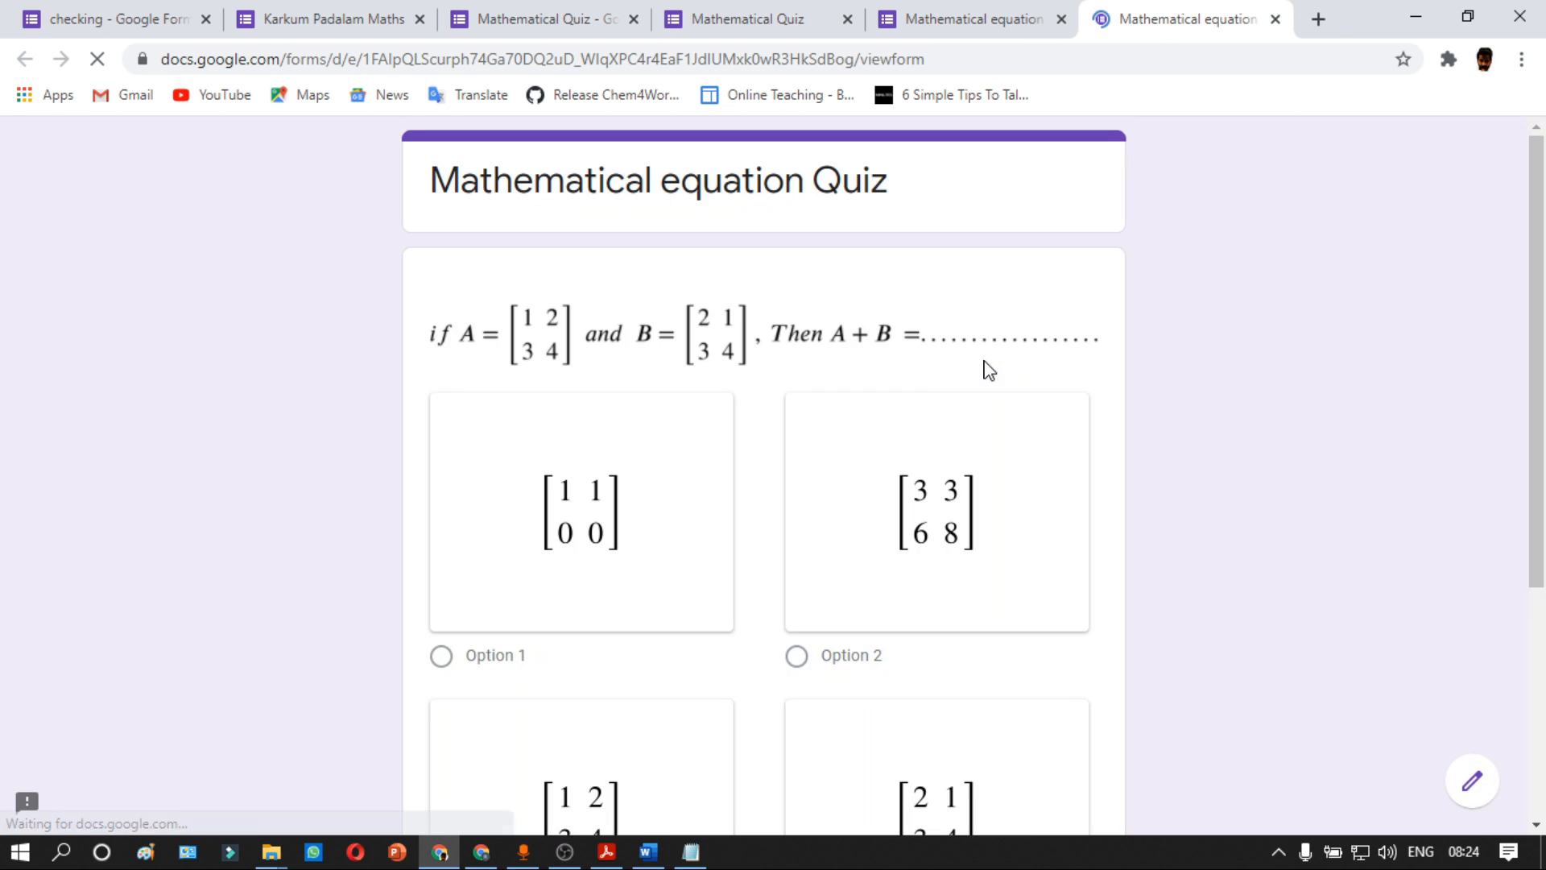
pyautogui.scroll(-2, 475, 371)
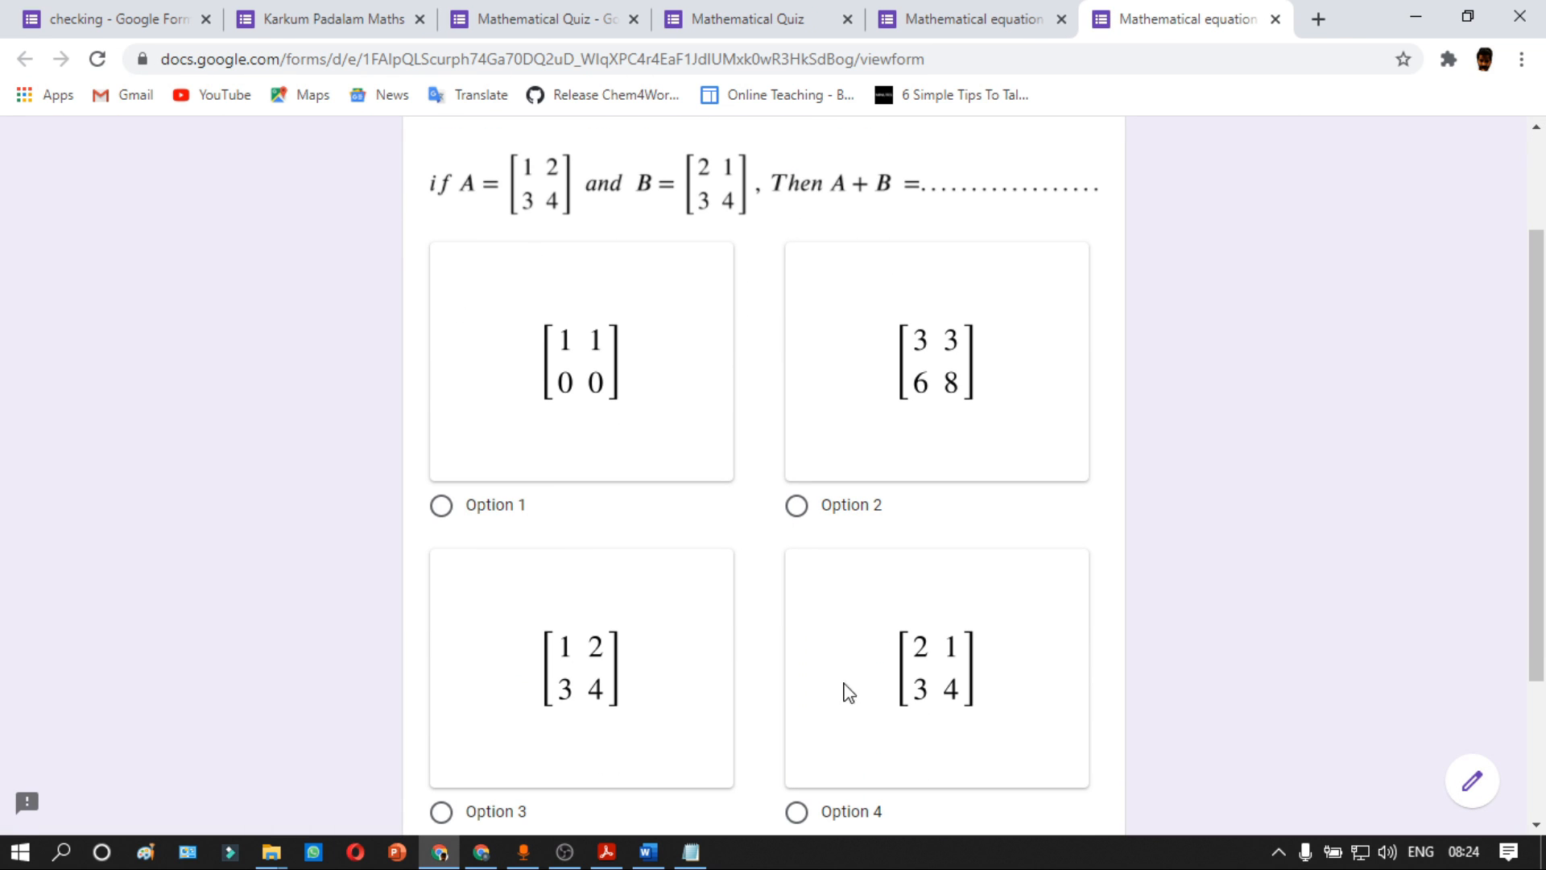
# Step: Look through the rest of the form preview, return to the form editor and review the matrix question's options
pyautogui.scroll(-2, 497, 283)
pyautogui.scroll(4, 576, 245)
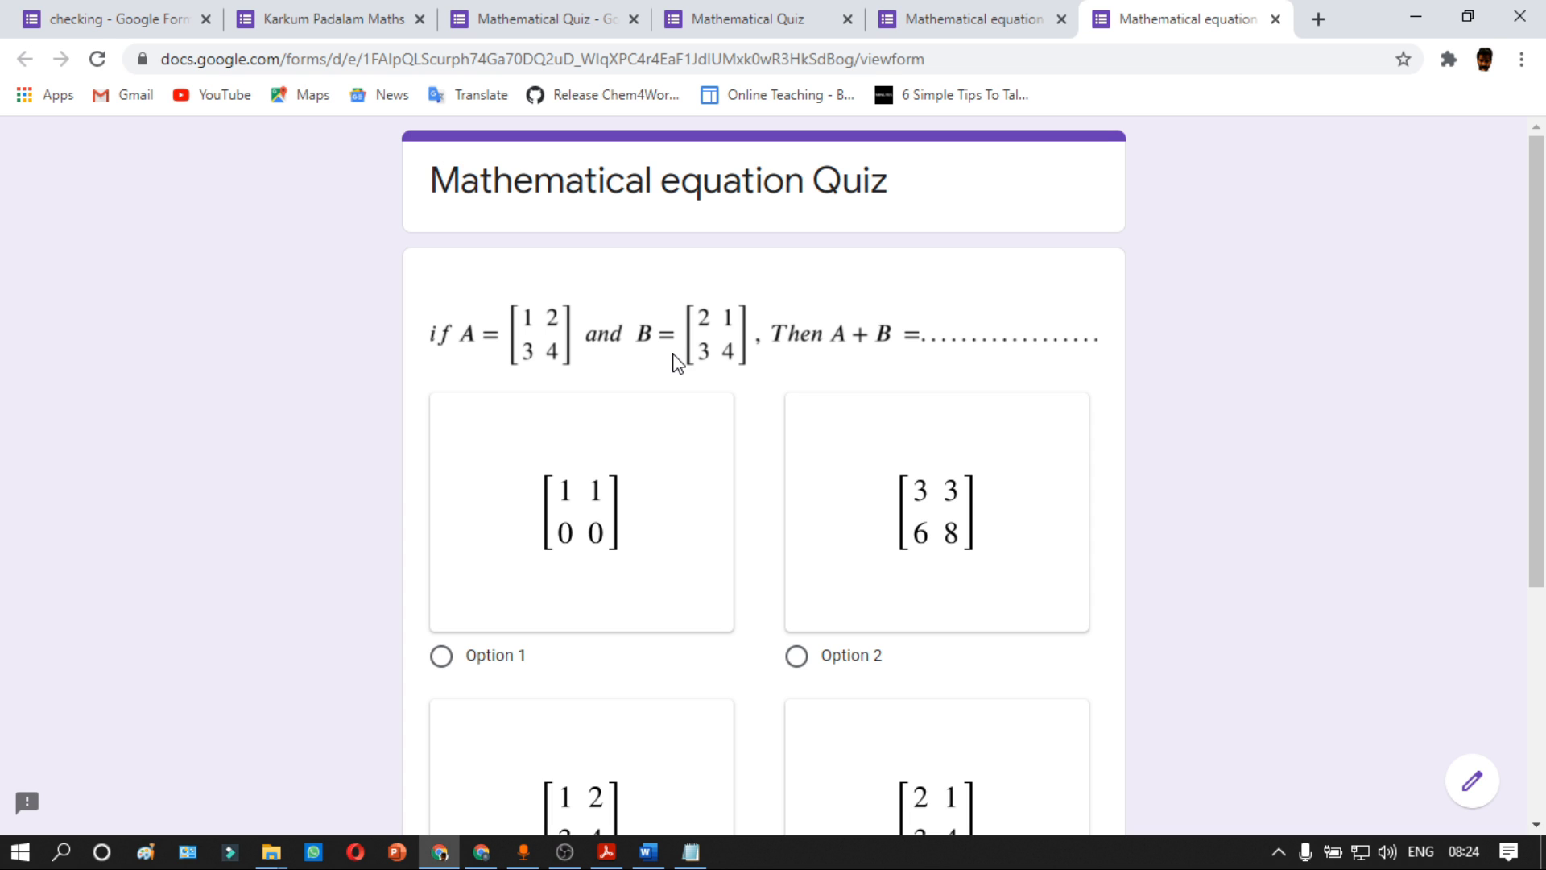
pyautogui.click(991, 19)
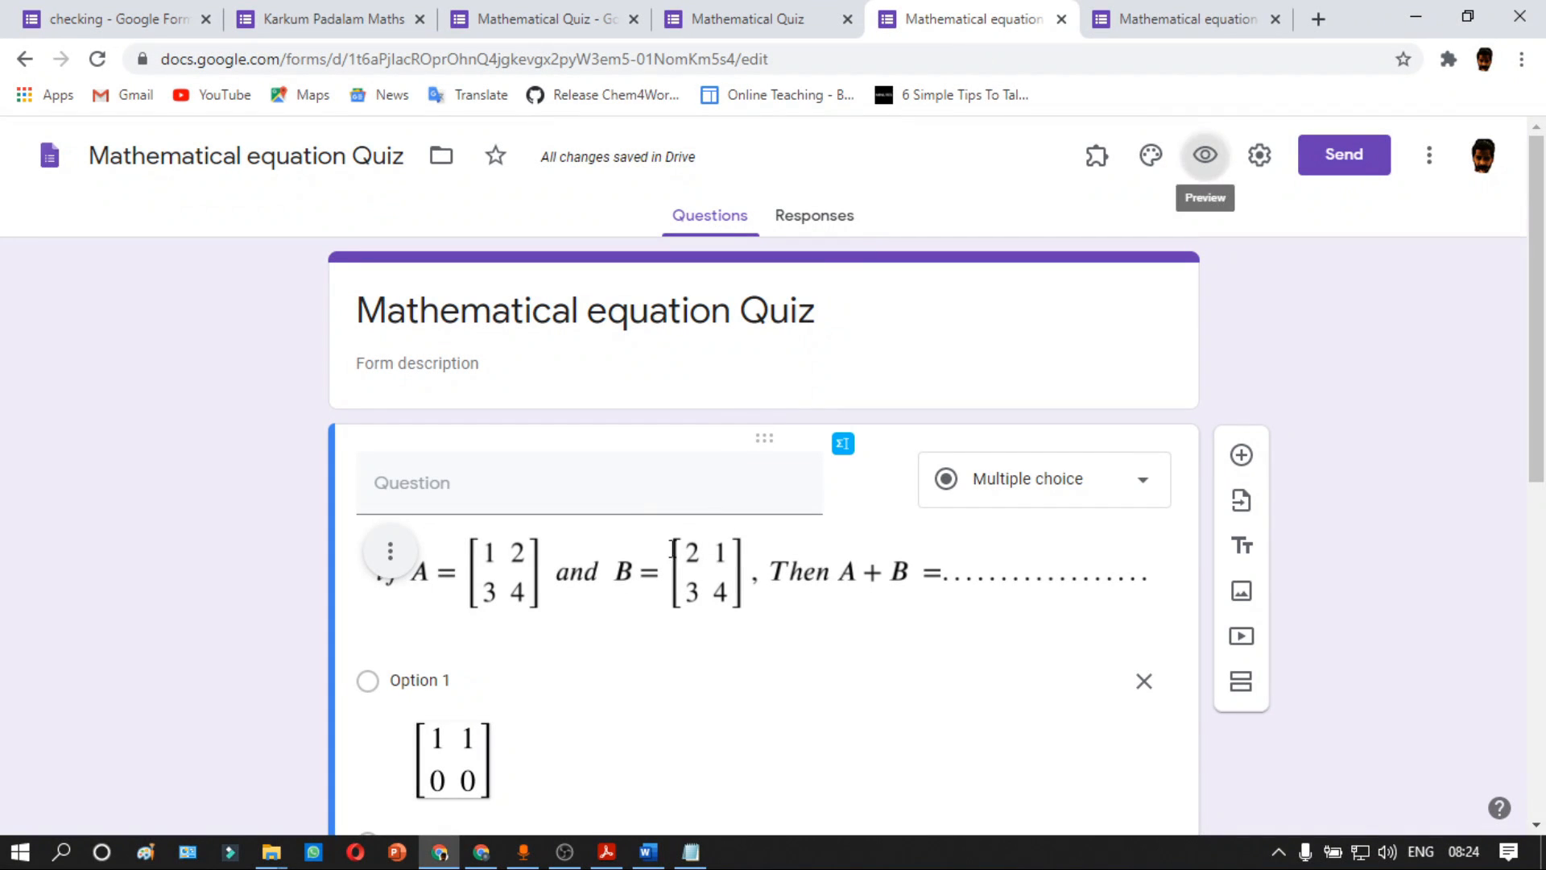
pyautogui.scroll(-8, 881, 656)
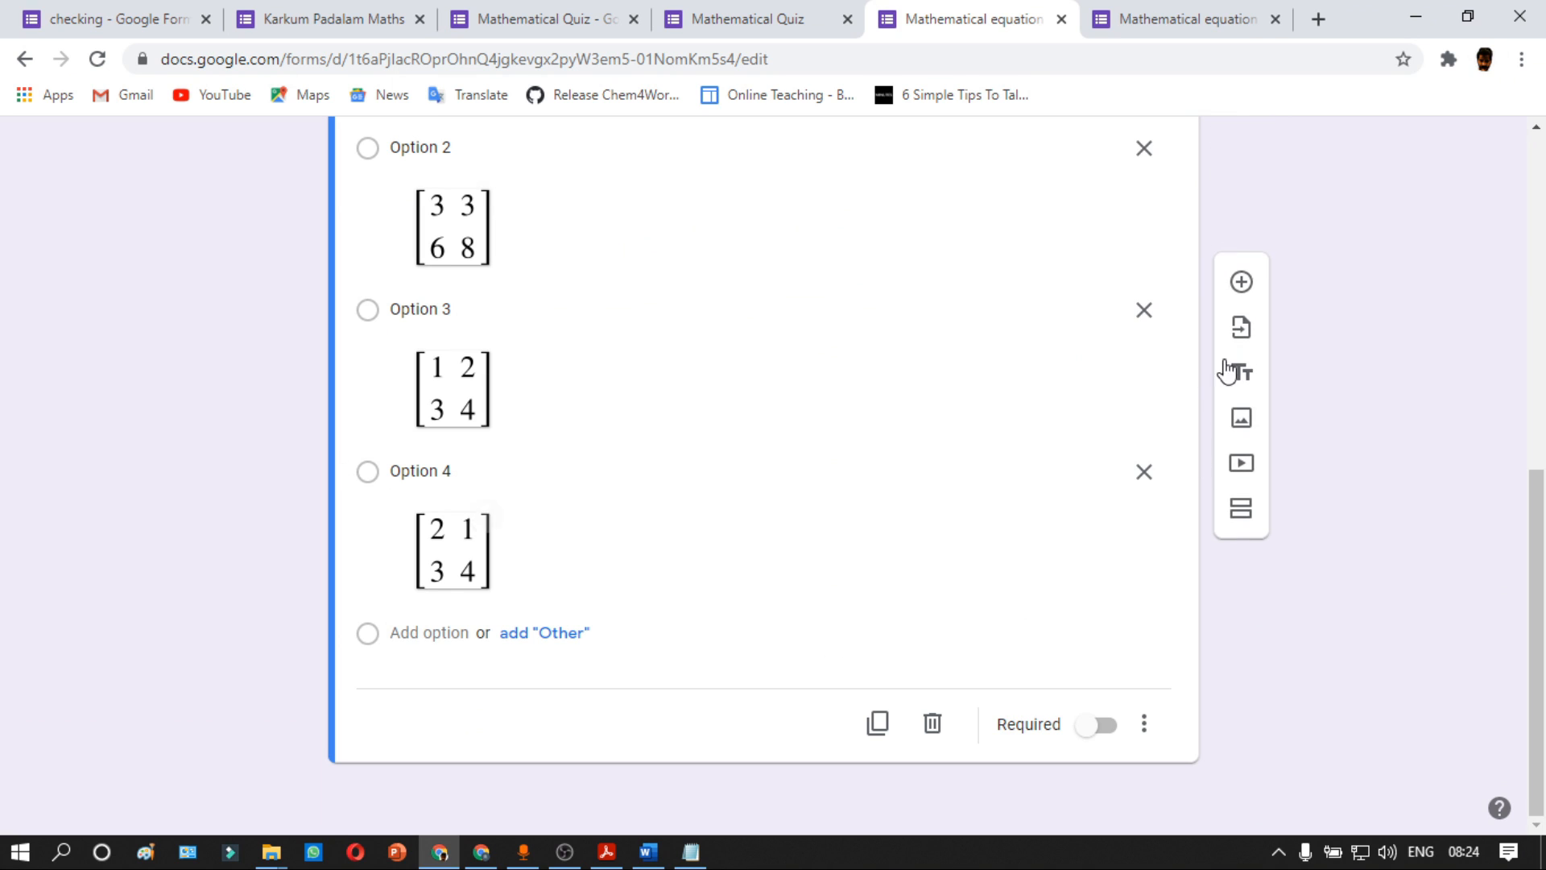
pyautogui.scroll(5, 1208, 322)
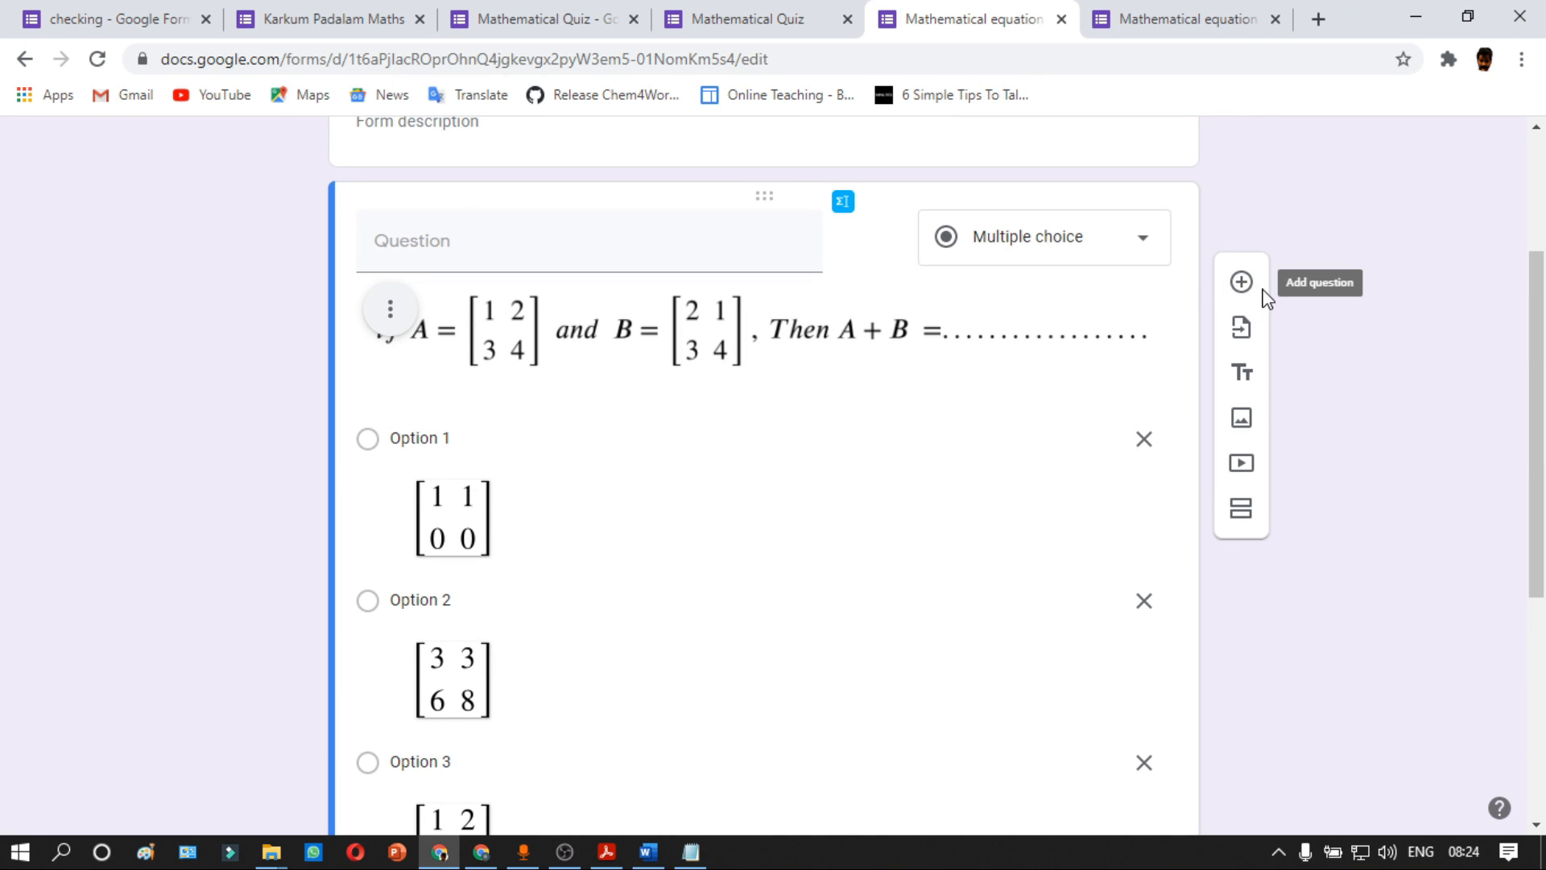
# Step: Add a new question below the matrix question, open EquatIO for it and clear the previous matrix
pyautogui.click(1091, 576)
pyautogui.scroll(-5, 846, 690)
pyautogui.click(801, 642)
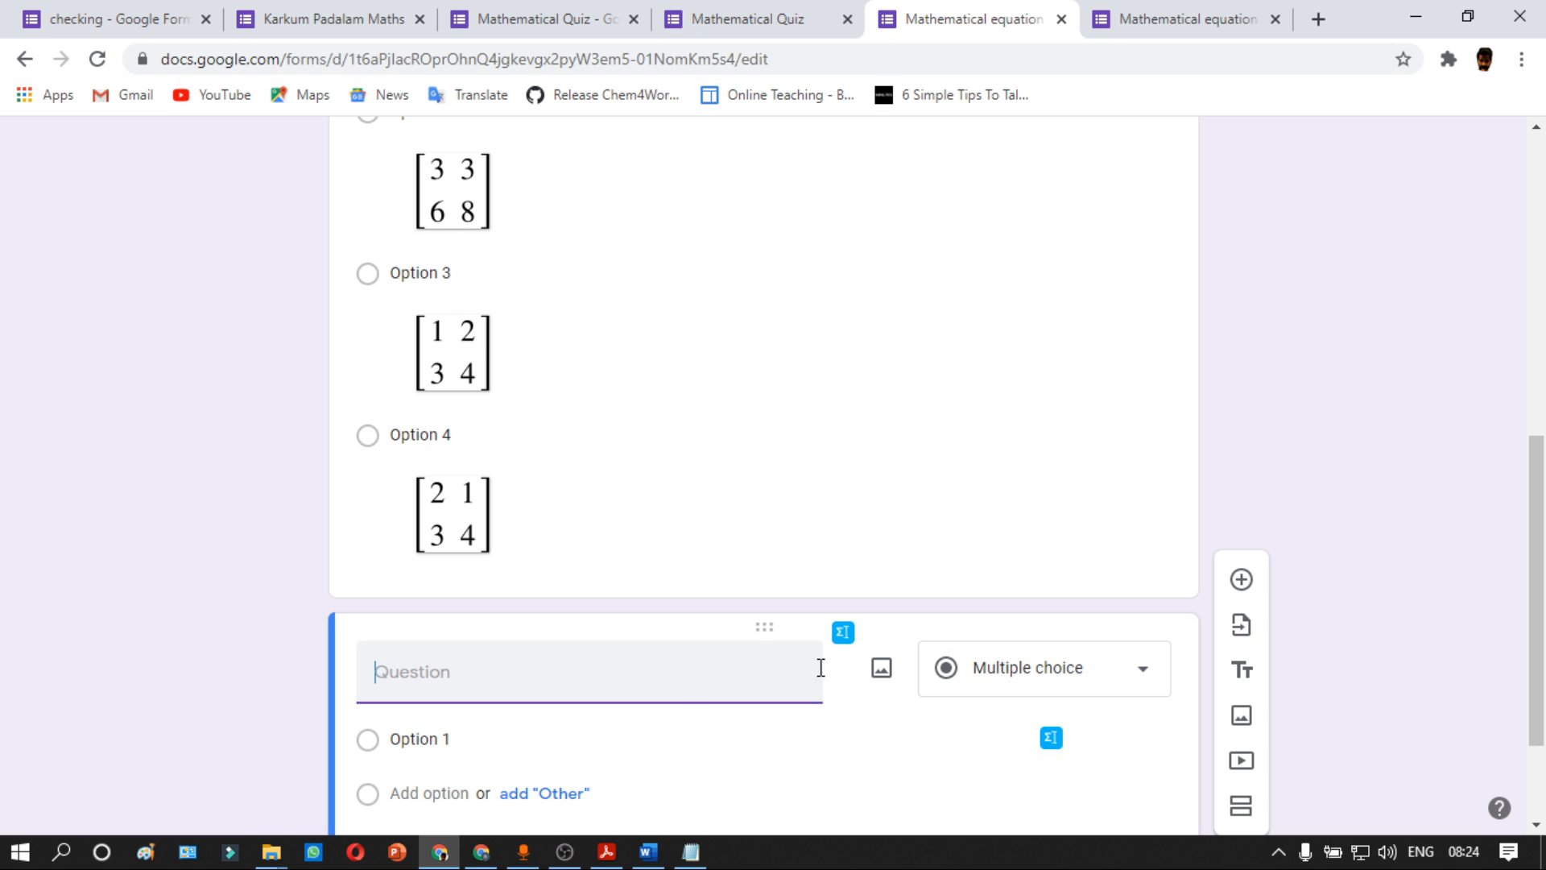
pyautogui.click(843, 633)
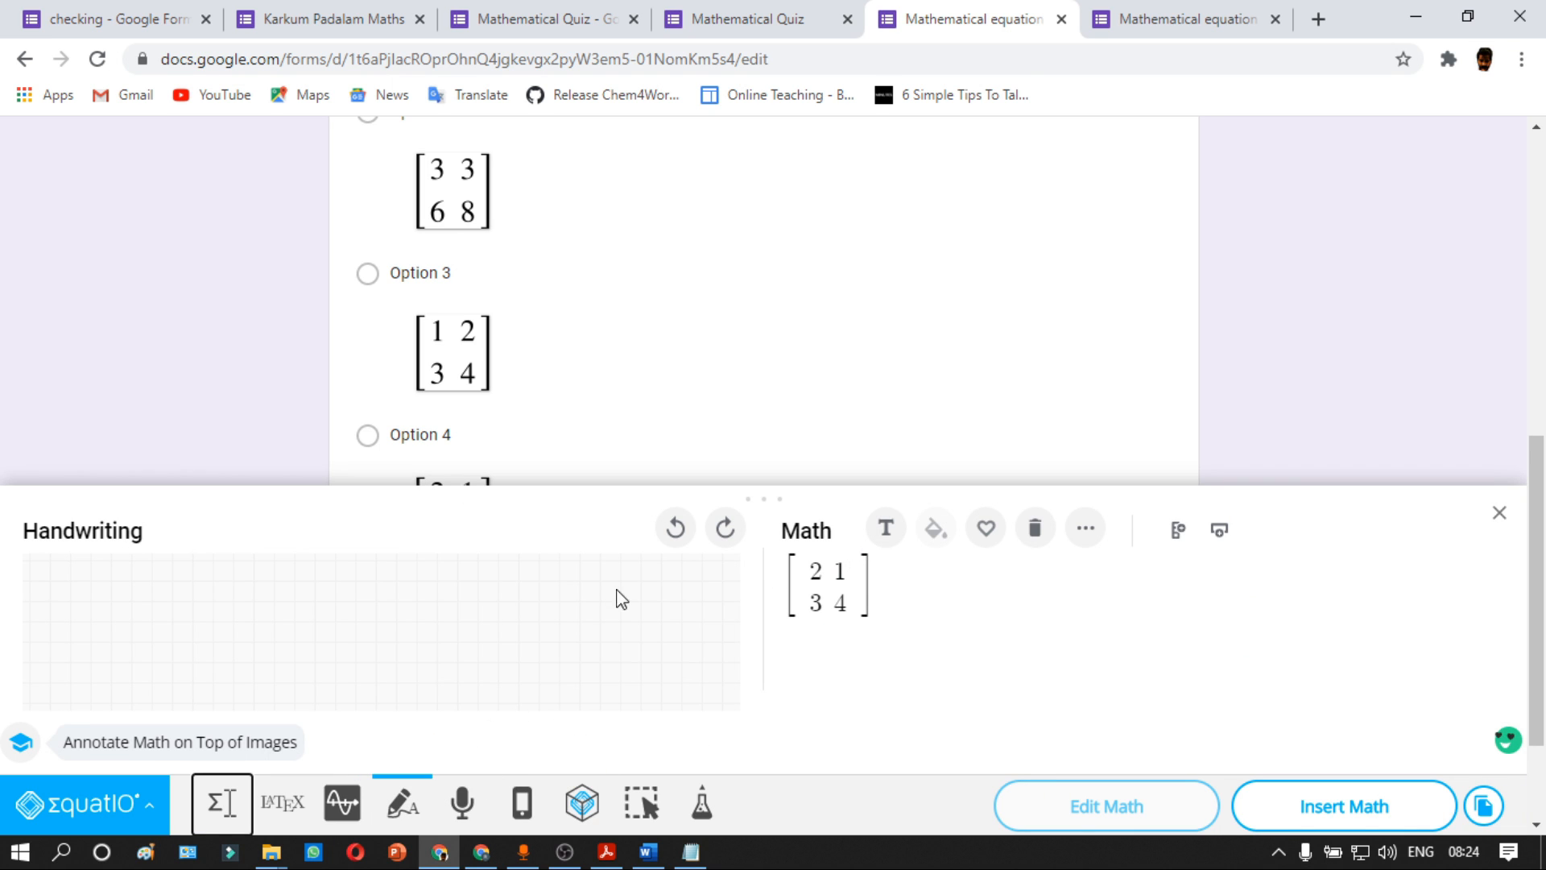
pyautogui.click(1035, 527)
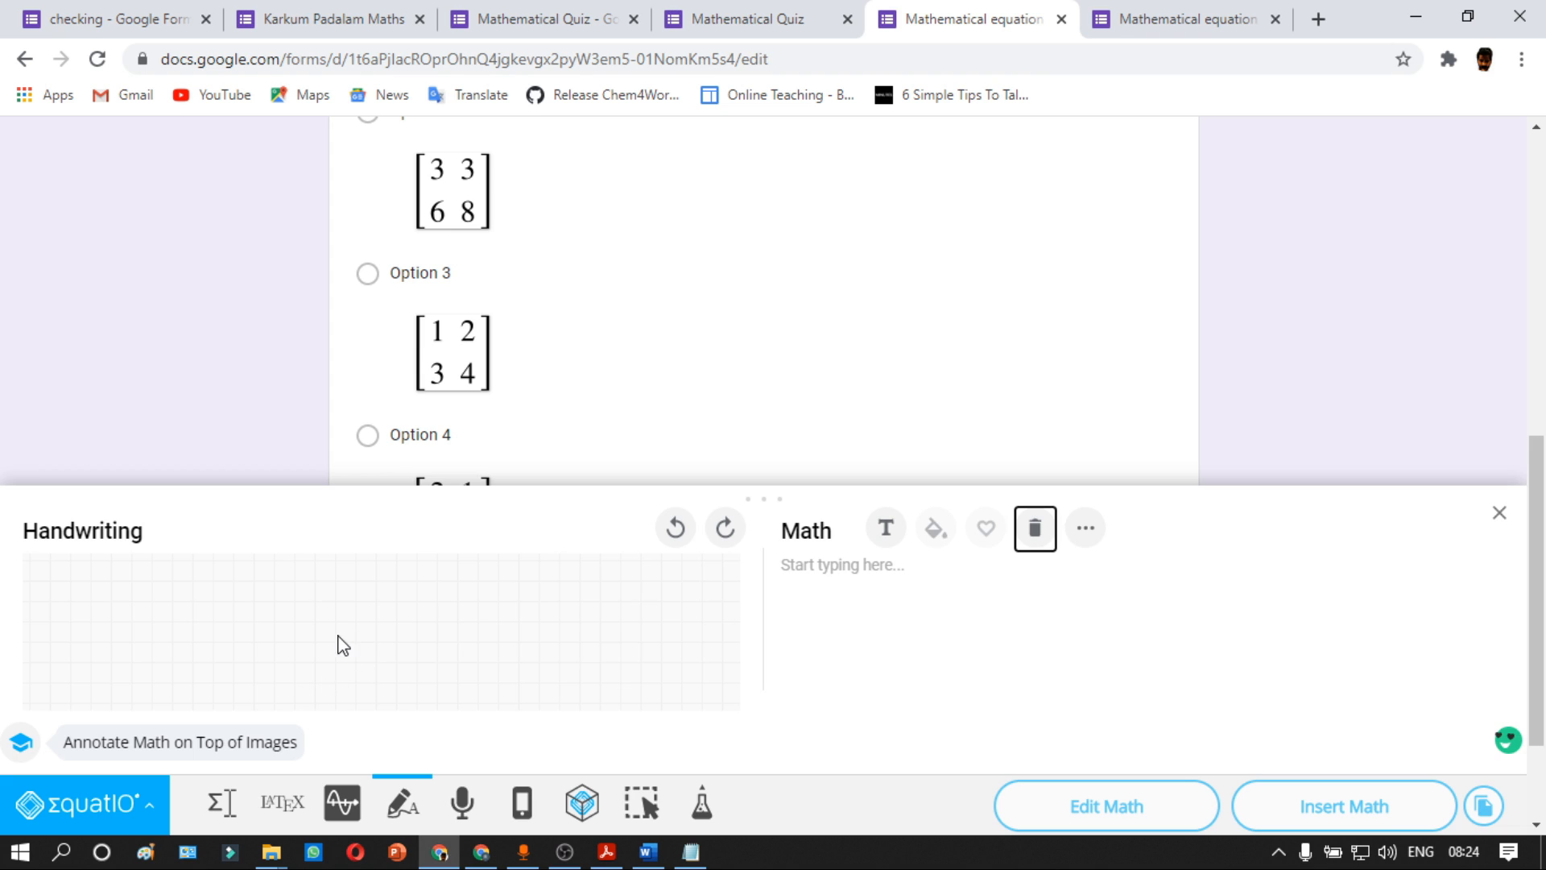
# Step: Handwrite an integral sign in EquatIO, clearing the first stroke and drawing it again with curved ends
pyautogui.moveTo(344, 592); pyautogui.dragTo(314, 682)
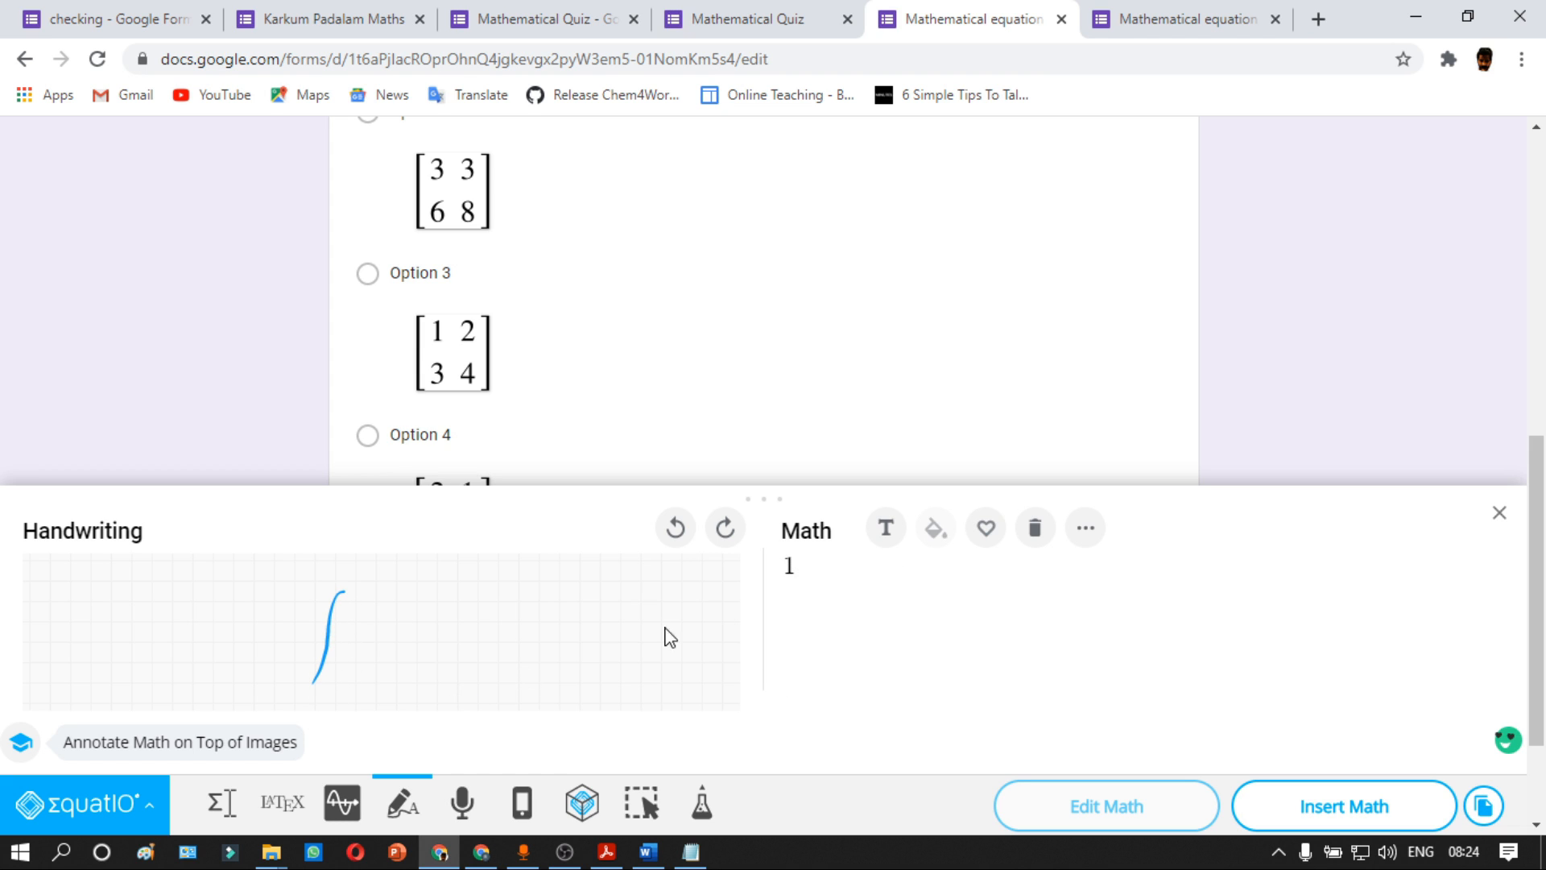
pyautogui.click(1035, 527)
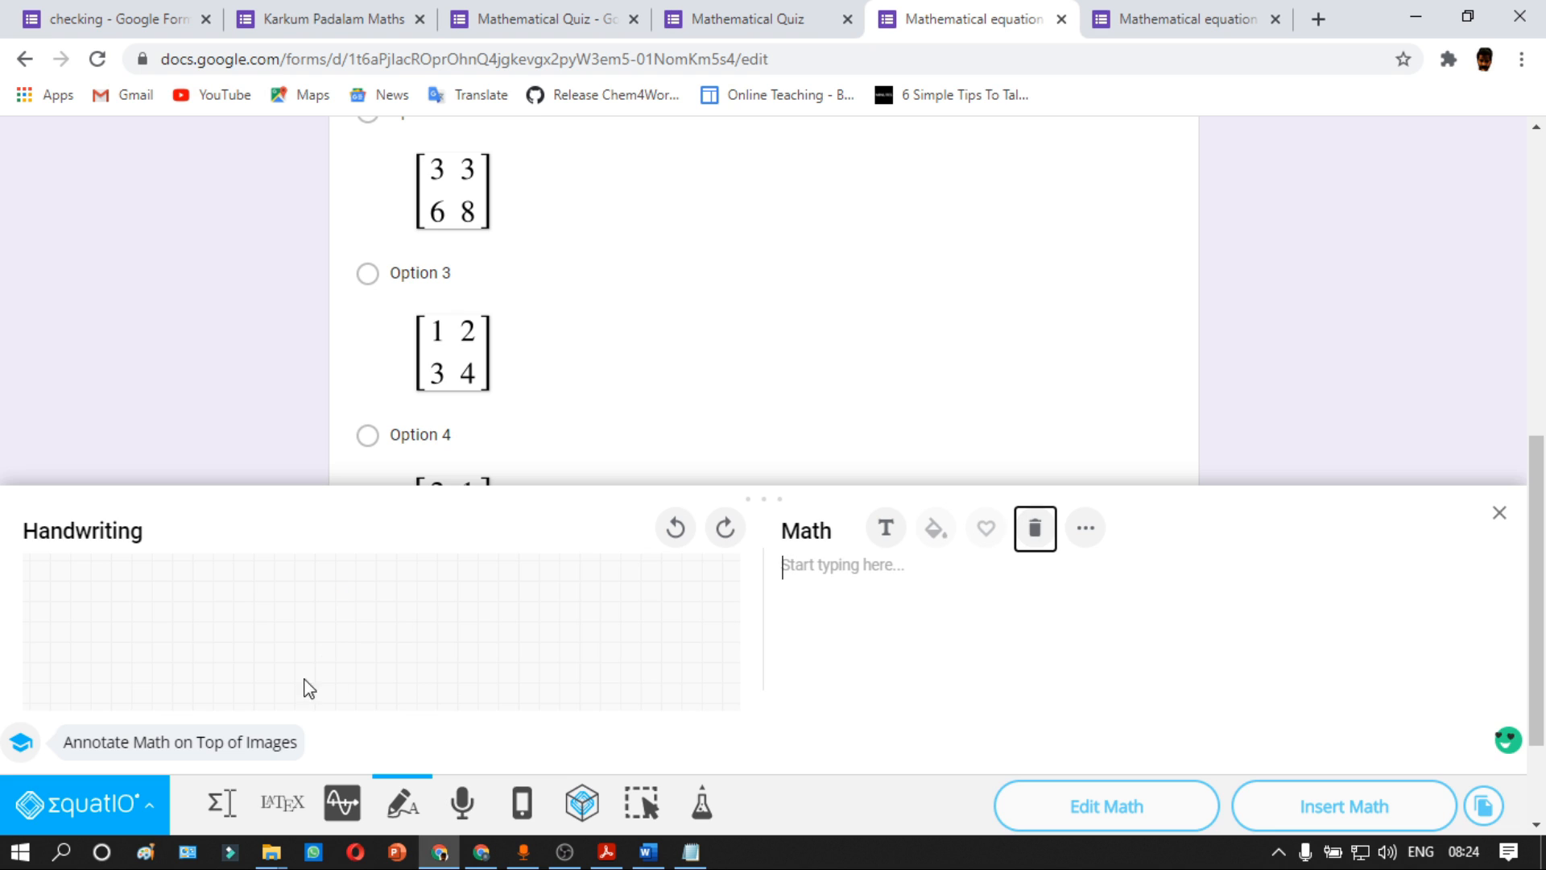
pyautogui.moveTo(389, 588)
pyautogui.mouseDown()
pyautogui.moveTo(333, 670)
pyautogui.moveTo(306, 666)
pyautogui.mouseUp()
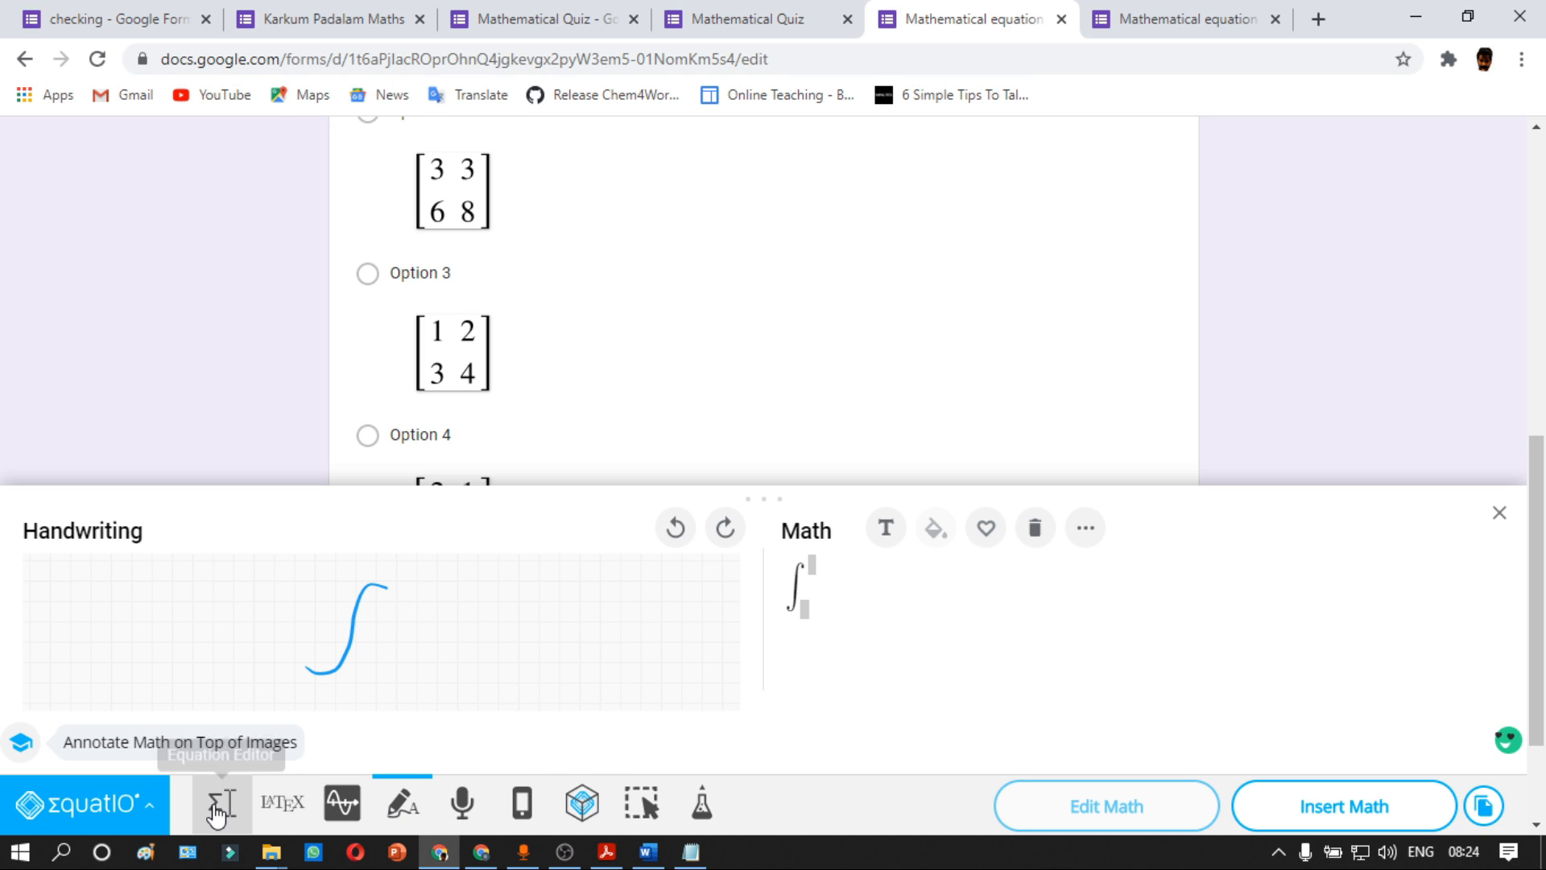
# Step: Switch EquatIO to the equation editor and enter sin²x after the integral sign
pyautogui.click(216, 810)
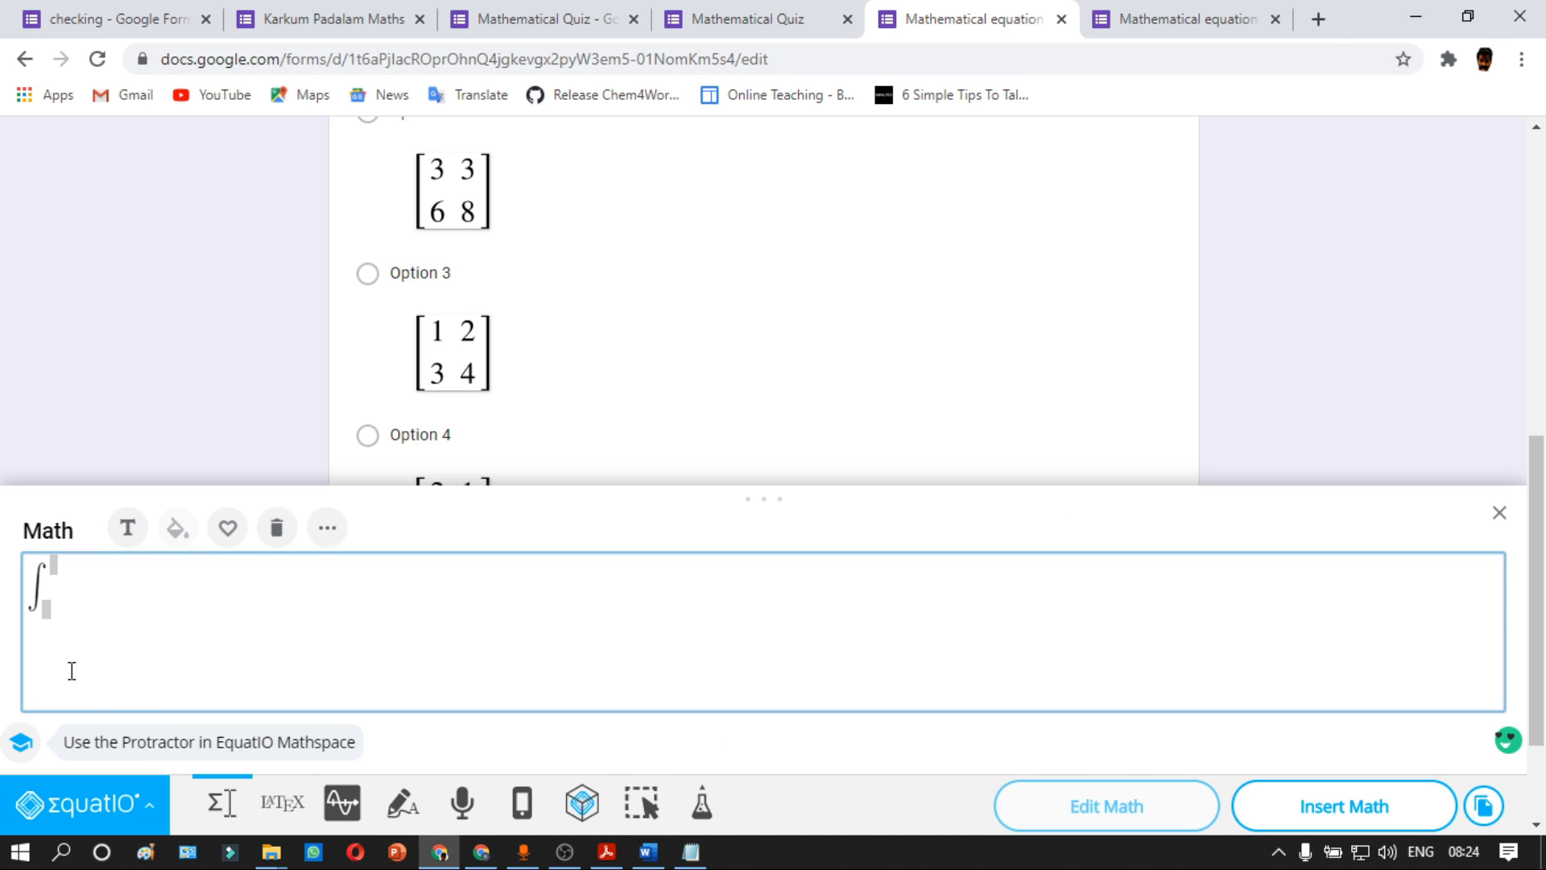
pyautogui.write('sin')
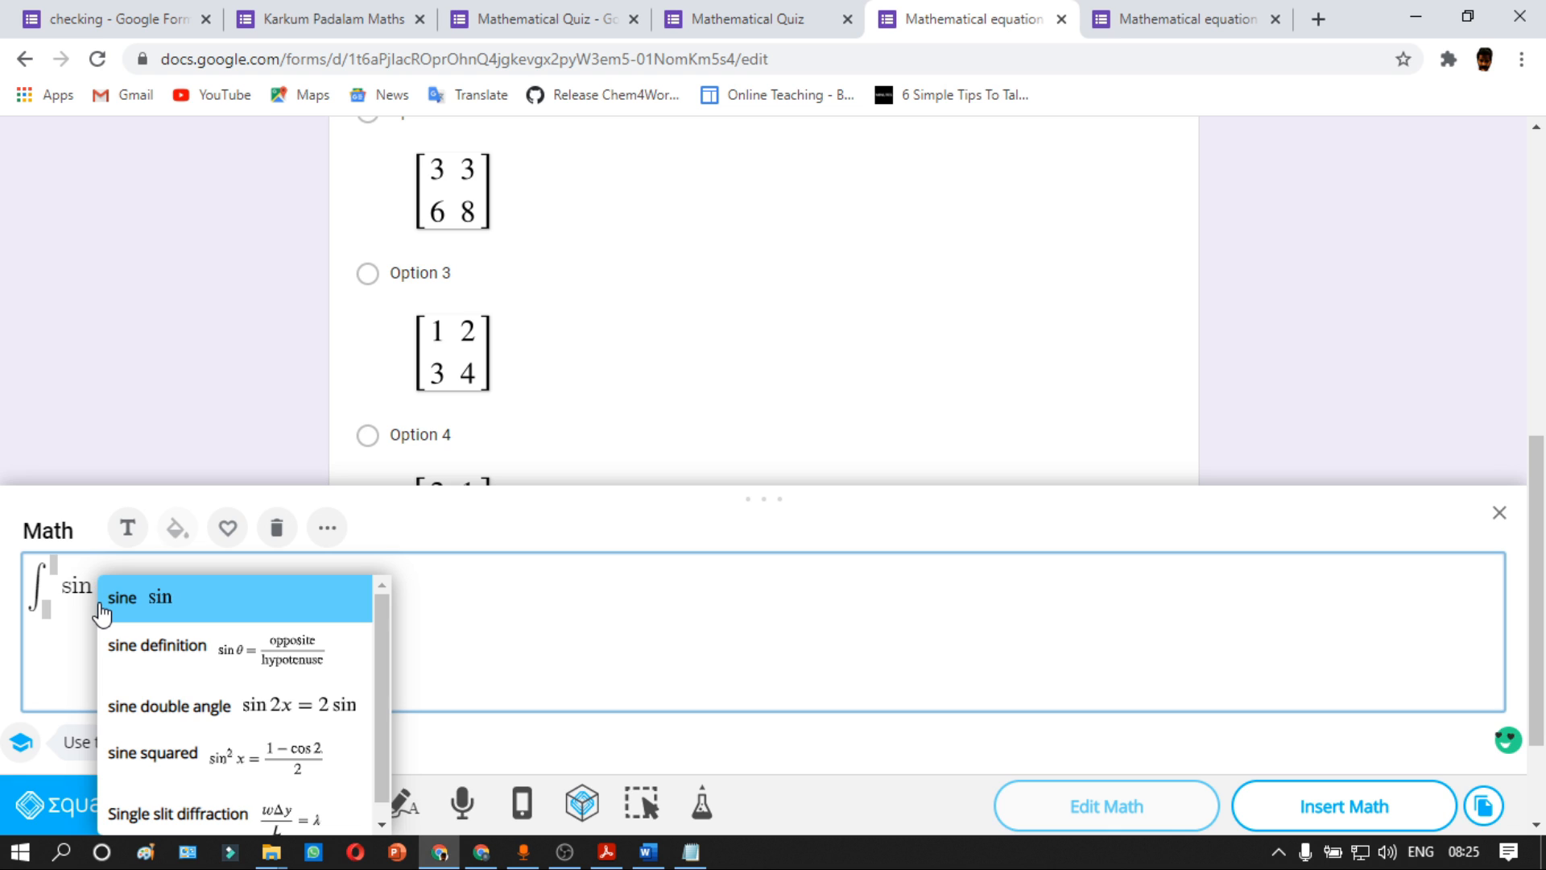
pyautogui.click(102, 608)
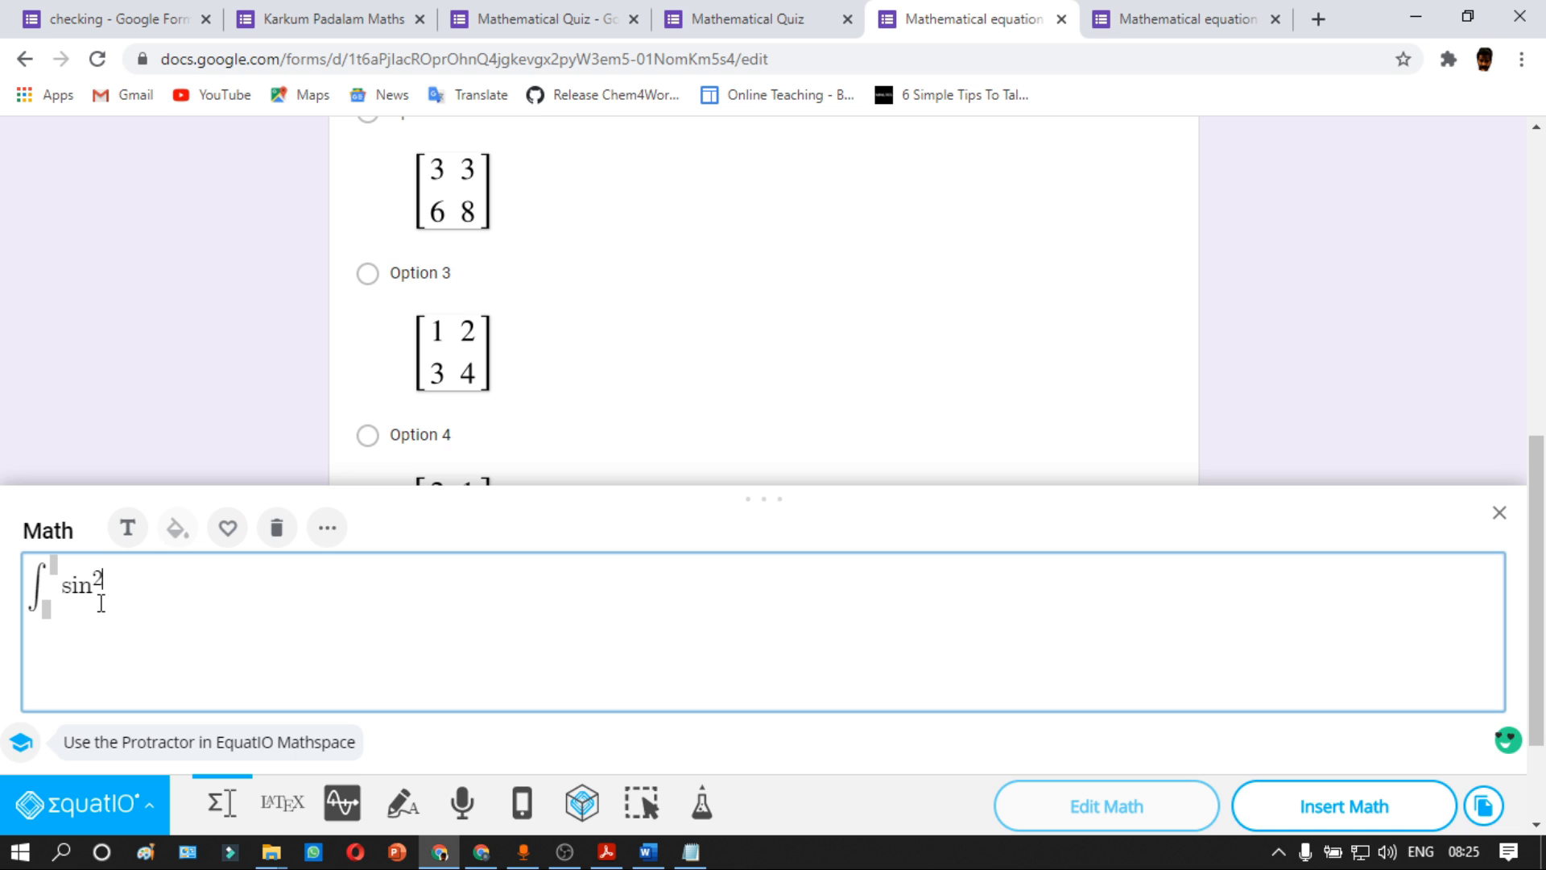
pyautogui.press('Right')
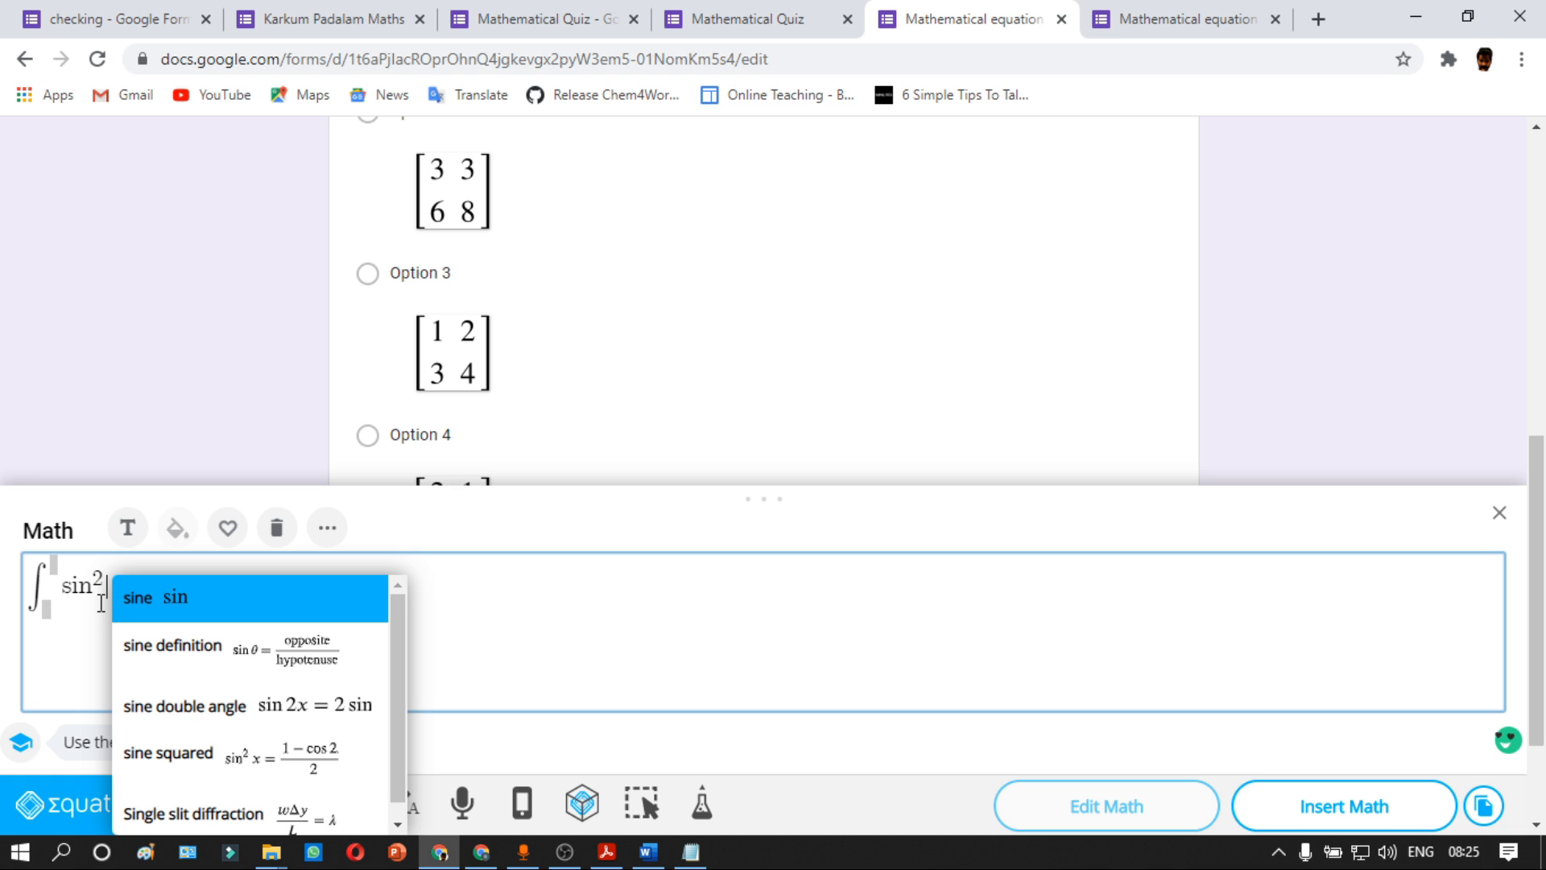
pyautogui.write('x')
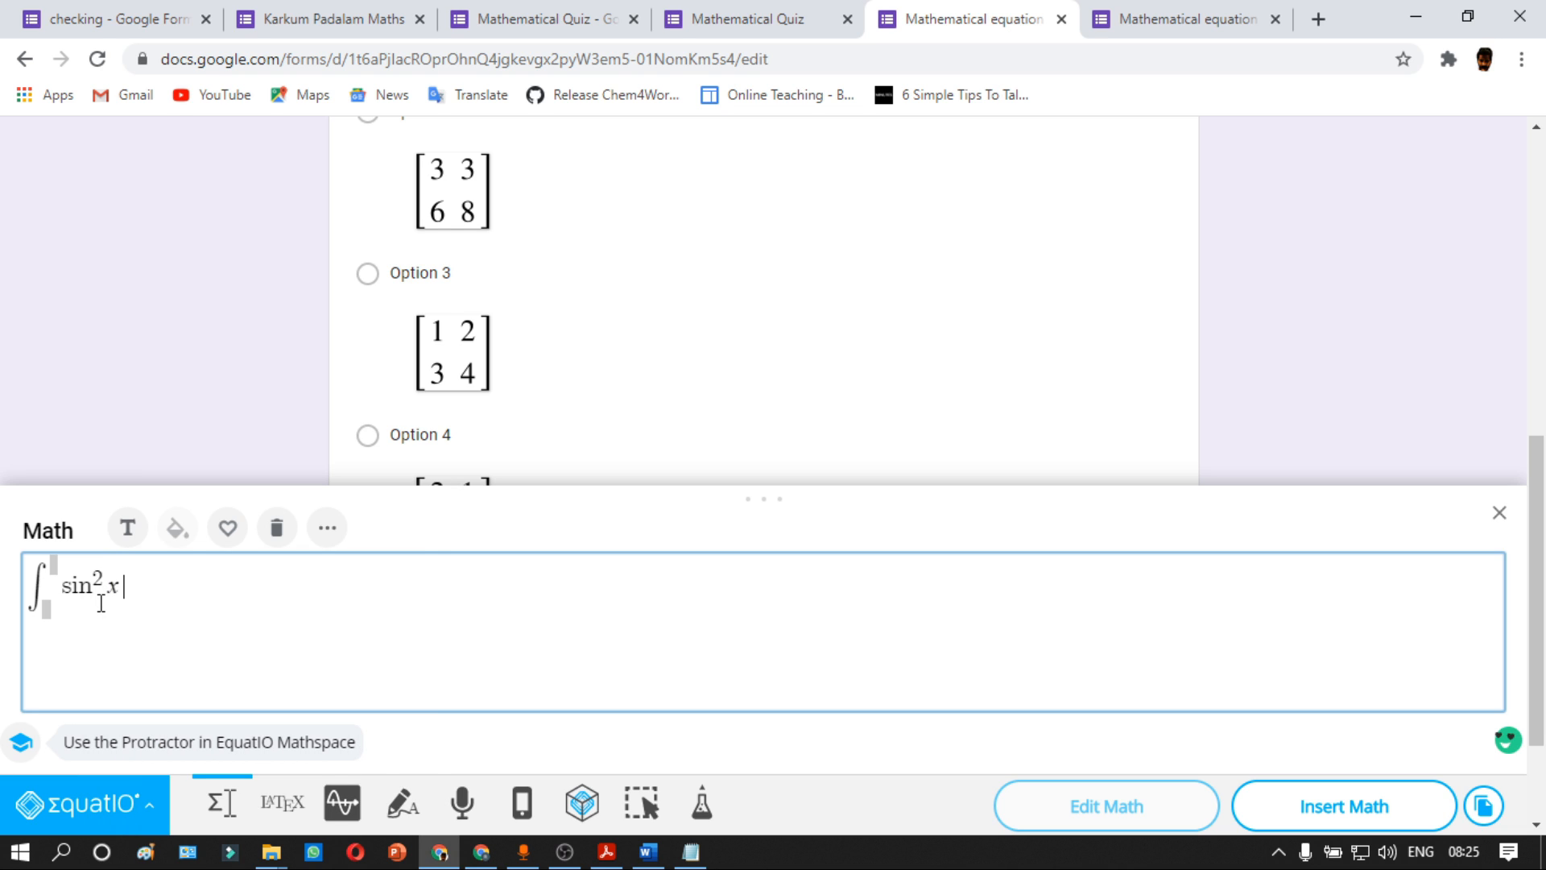
# Step: Complete the integral with cos³x dx, insert it into the second question and add another question
pyautogui.write('cos')
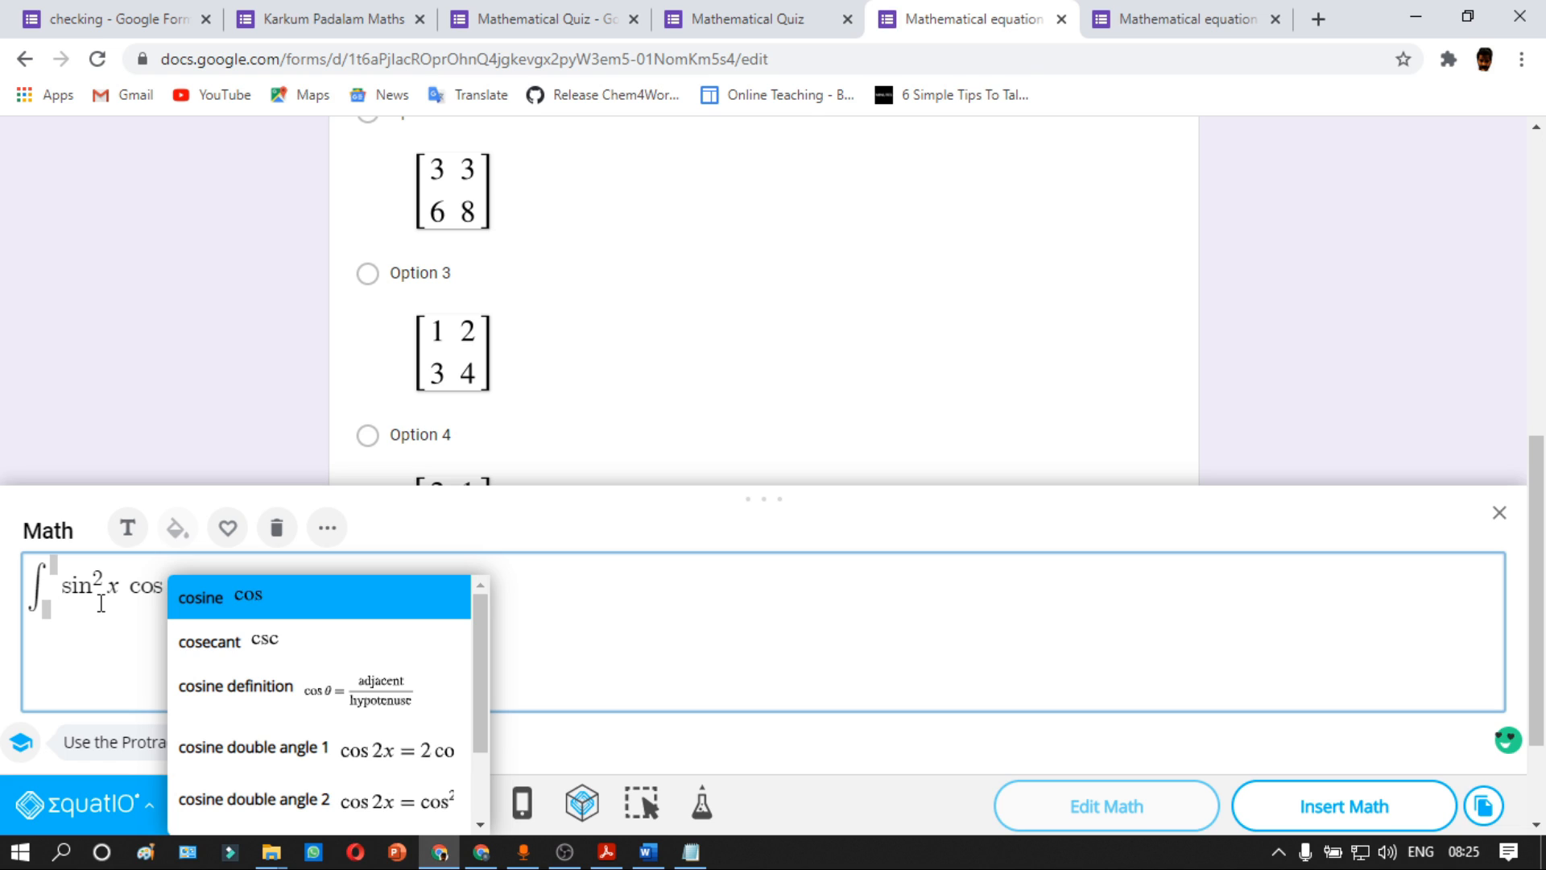
pyautogui.write('^3')
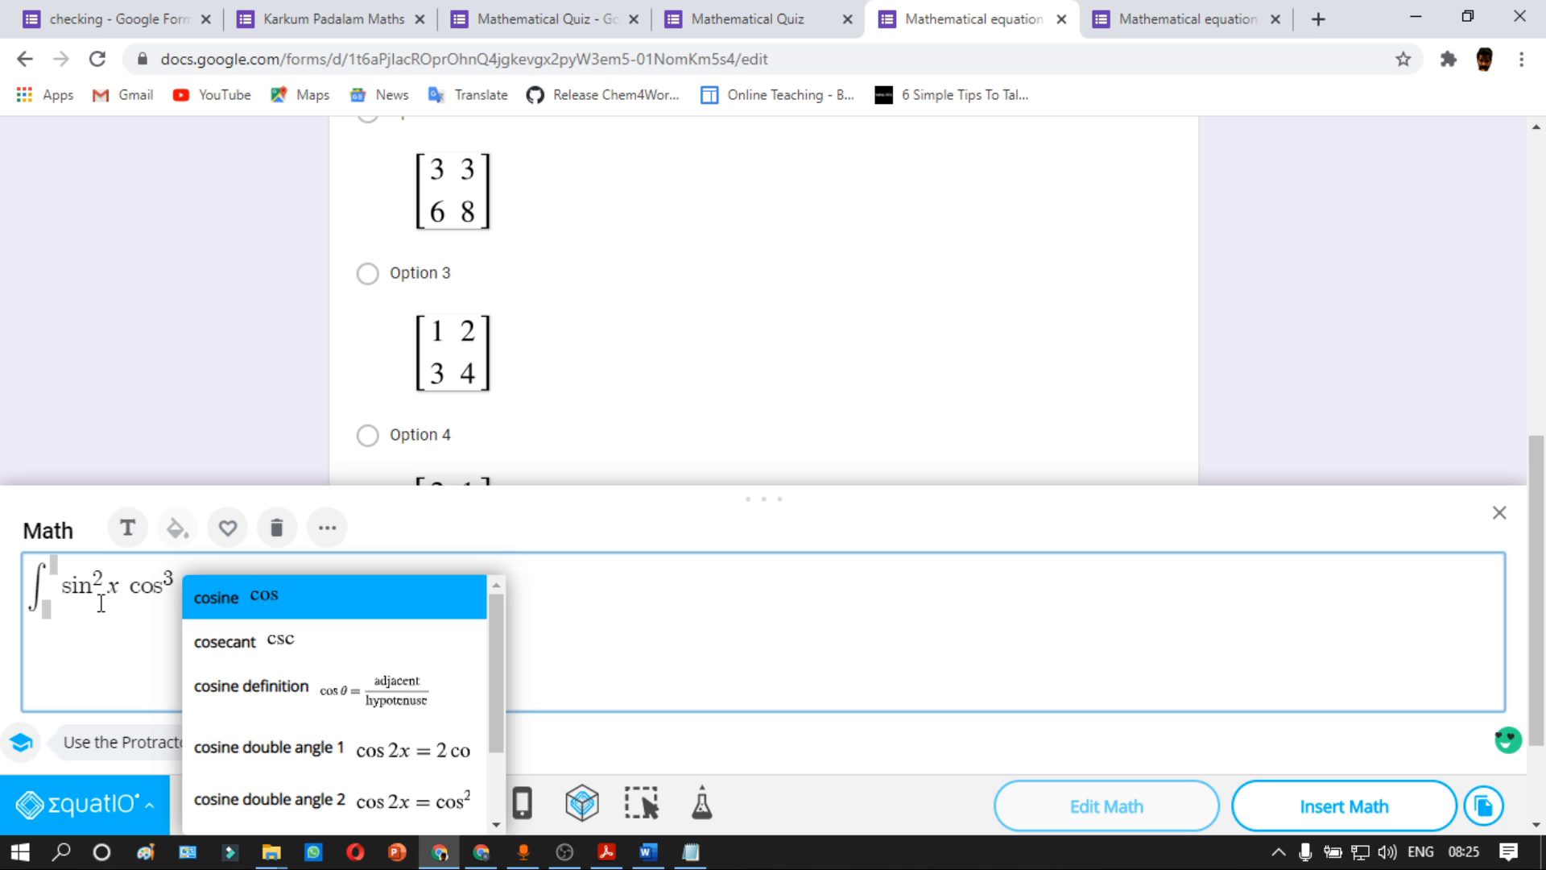
pyautogui.write('x')
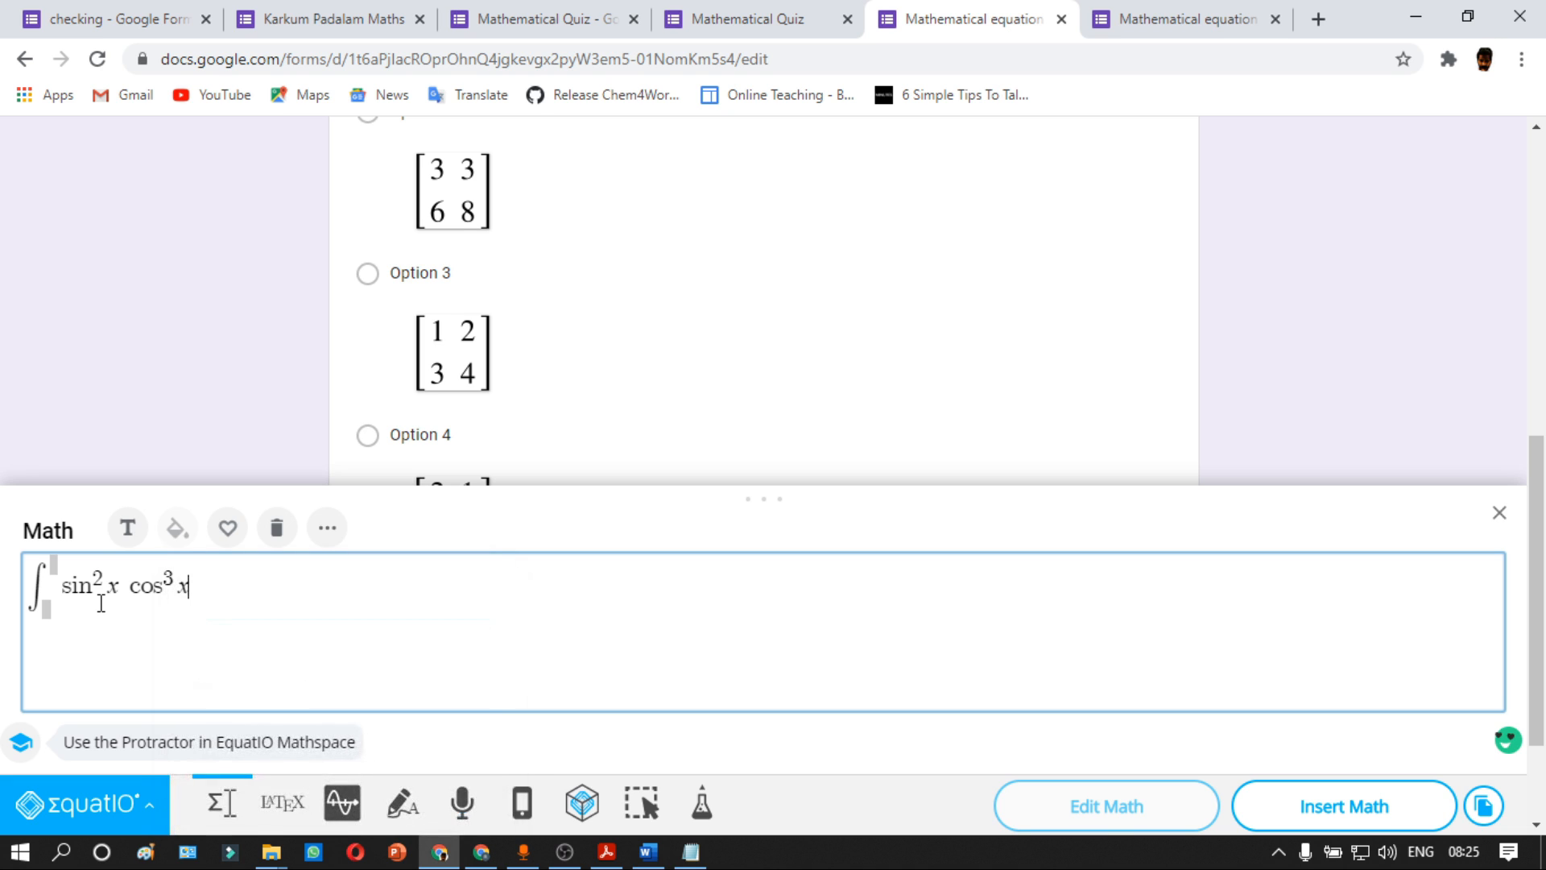
pyautogui.write('x')
pyautogui.click(1386, 800)
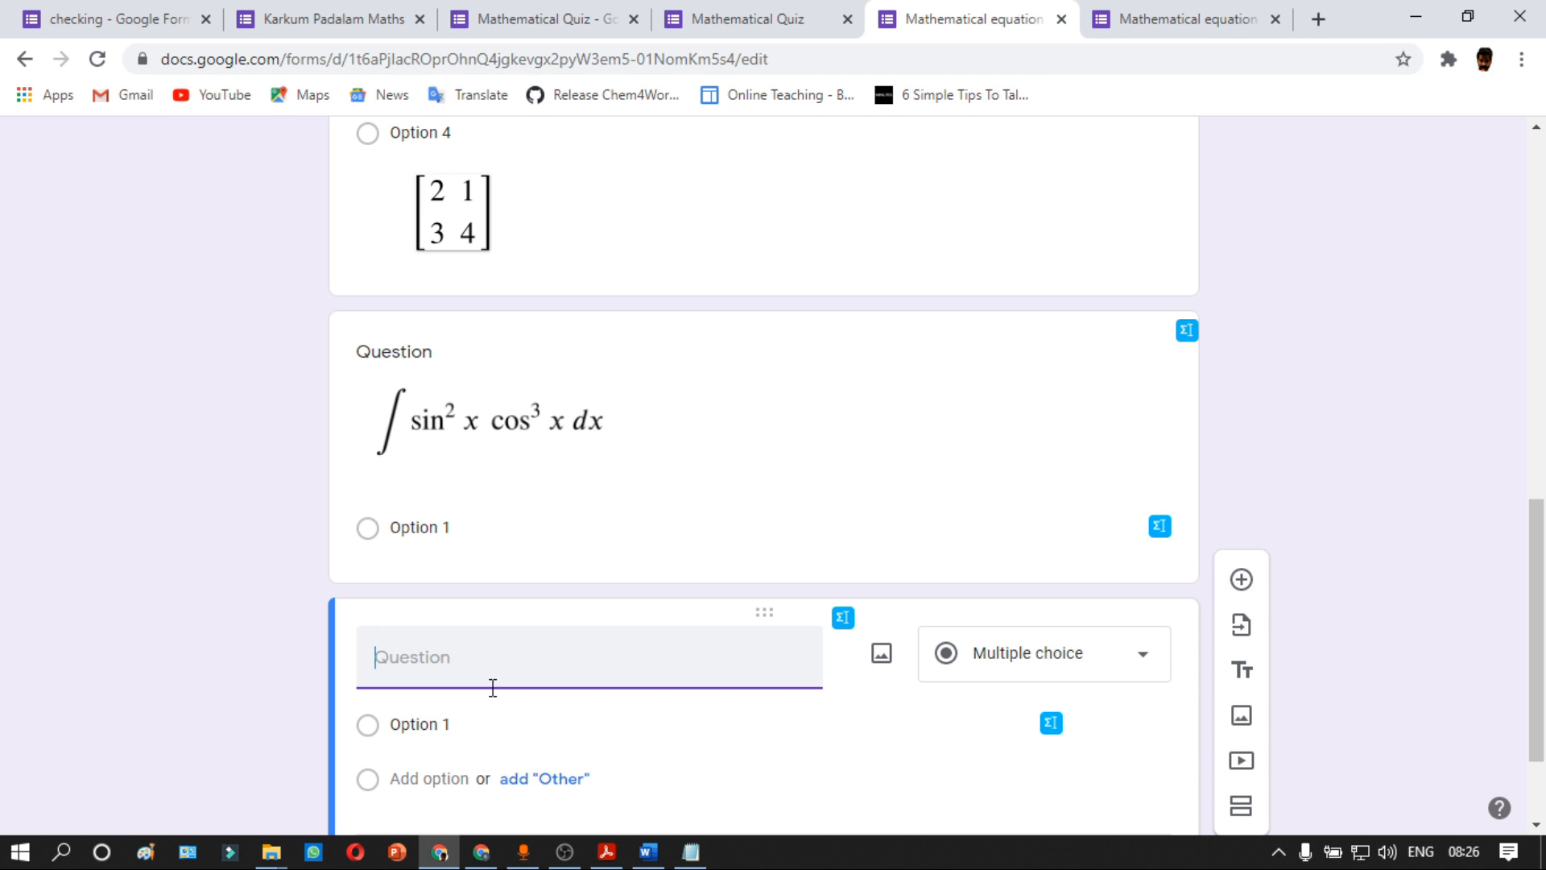
# Step: Open EquatIO for the newly added question and clear the previous integral, leaving the equation editor open and empty
pyautogui.click(843, 618)
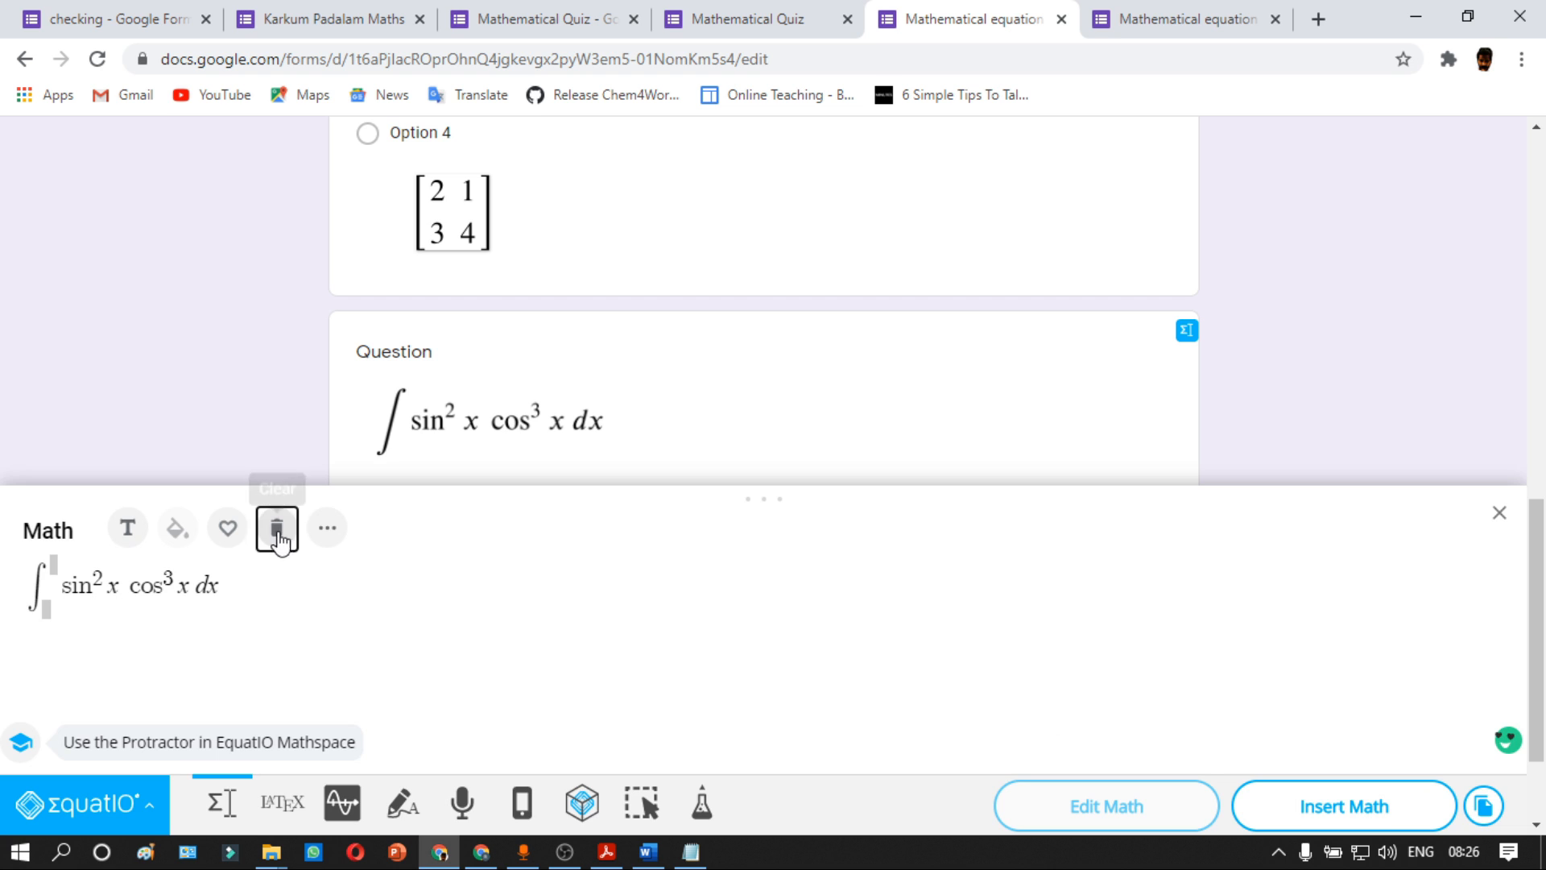
pyautogui.click(278, 538)
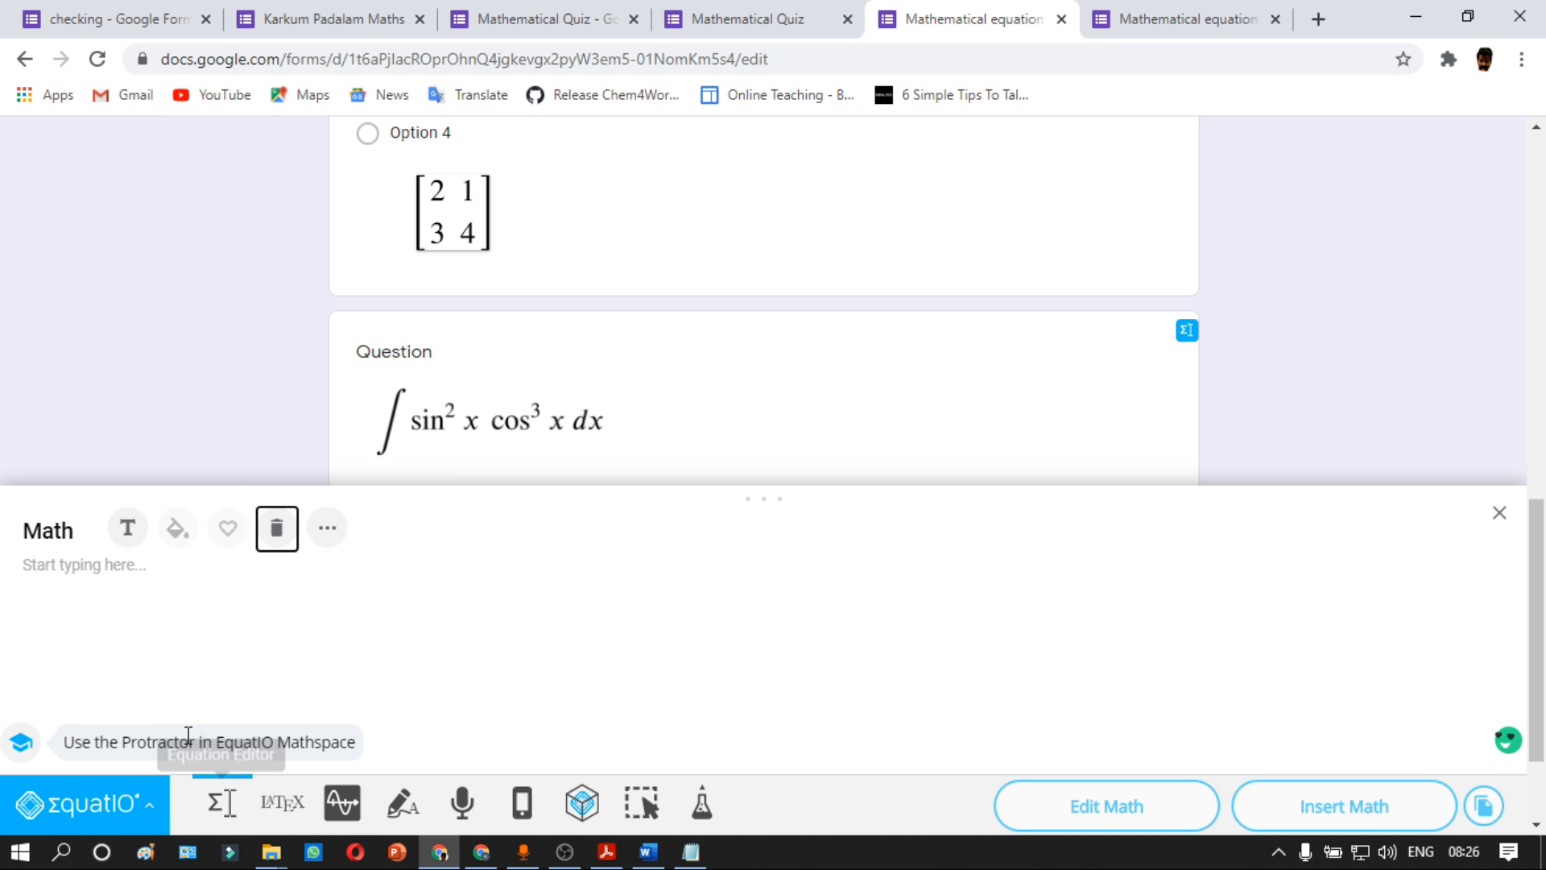
pyautogui.click(220, 805)
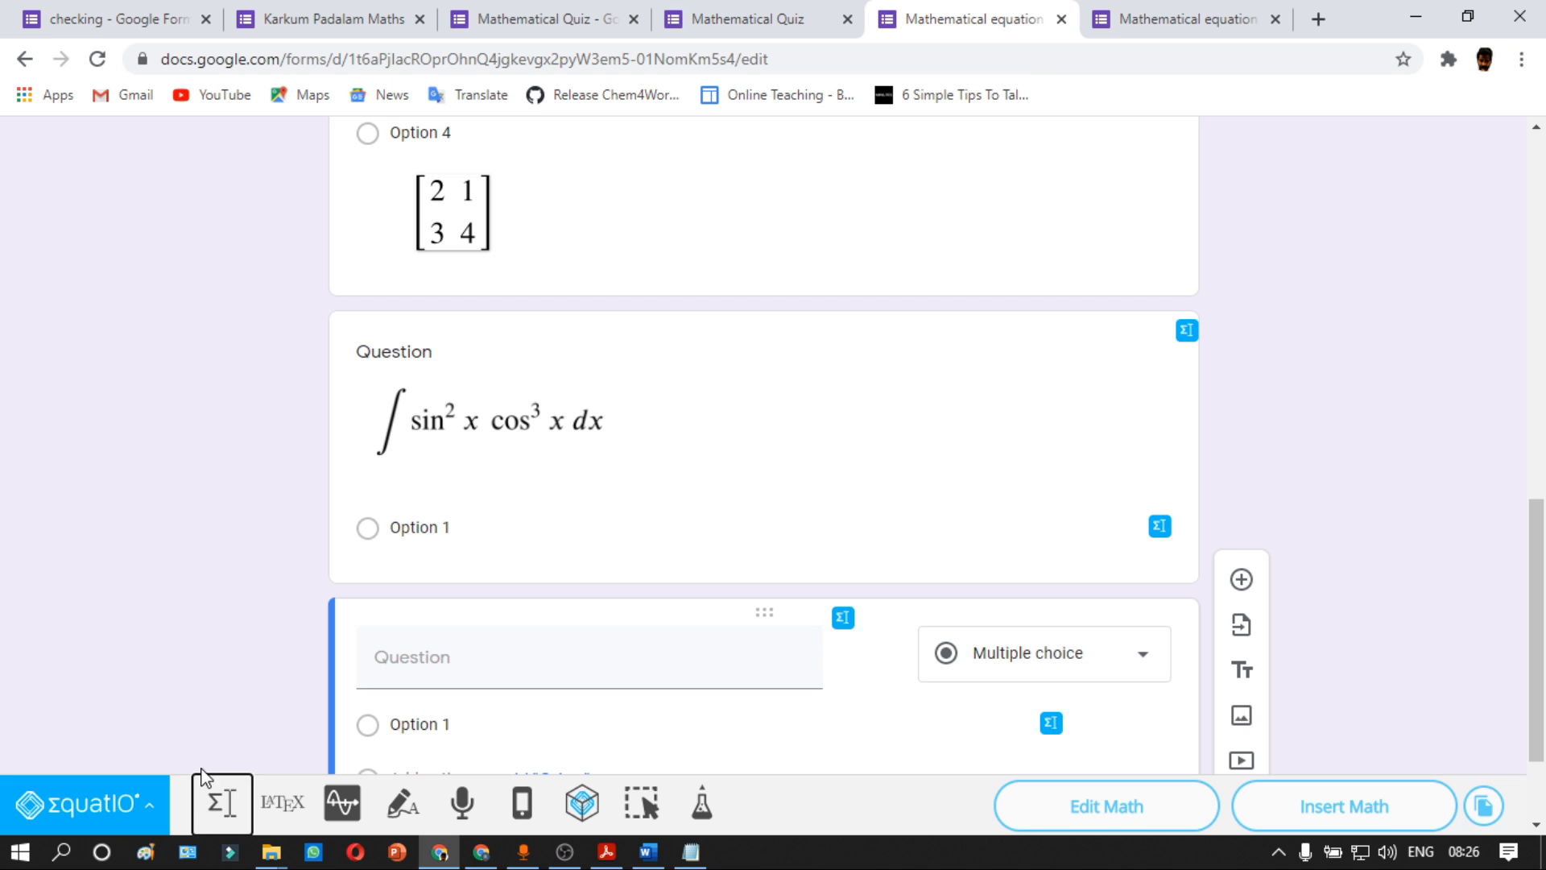
pyautogui.click(219, 805)
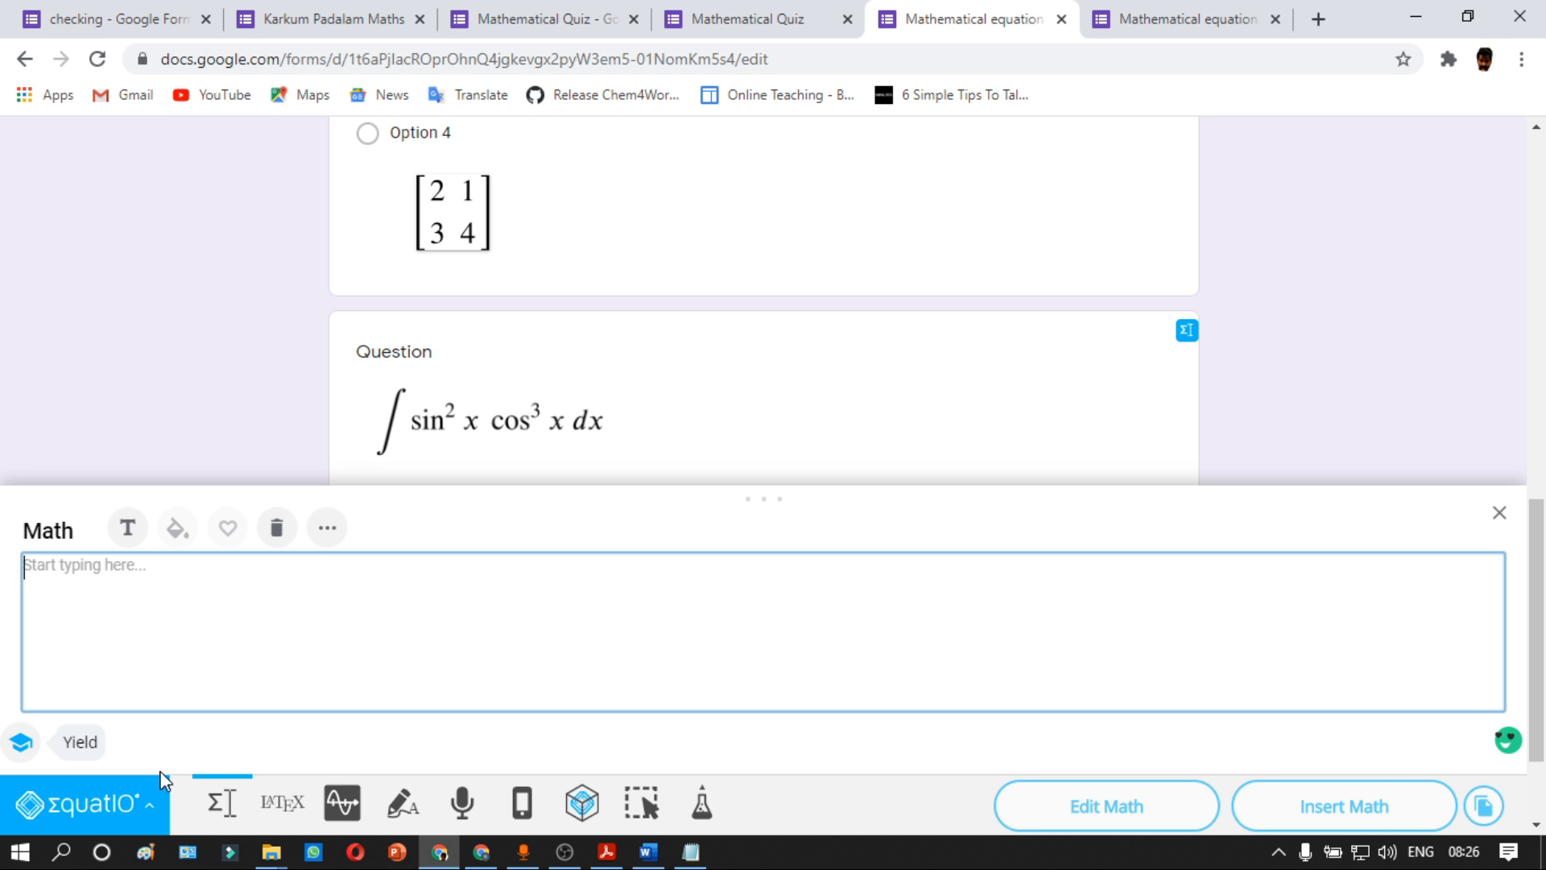
pyautogui.write('_')
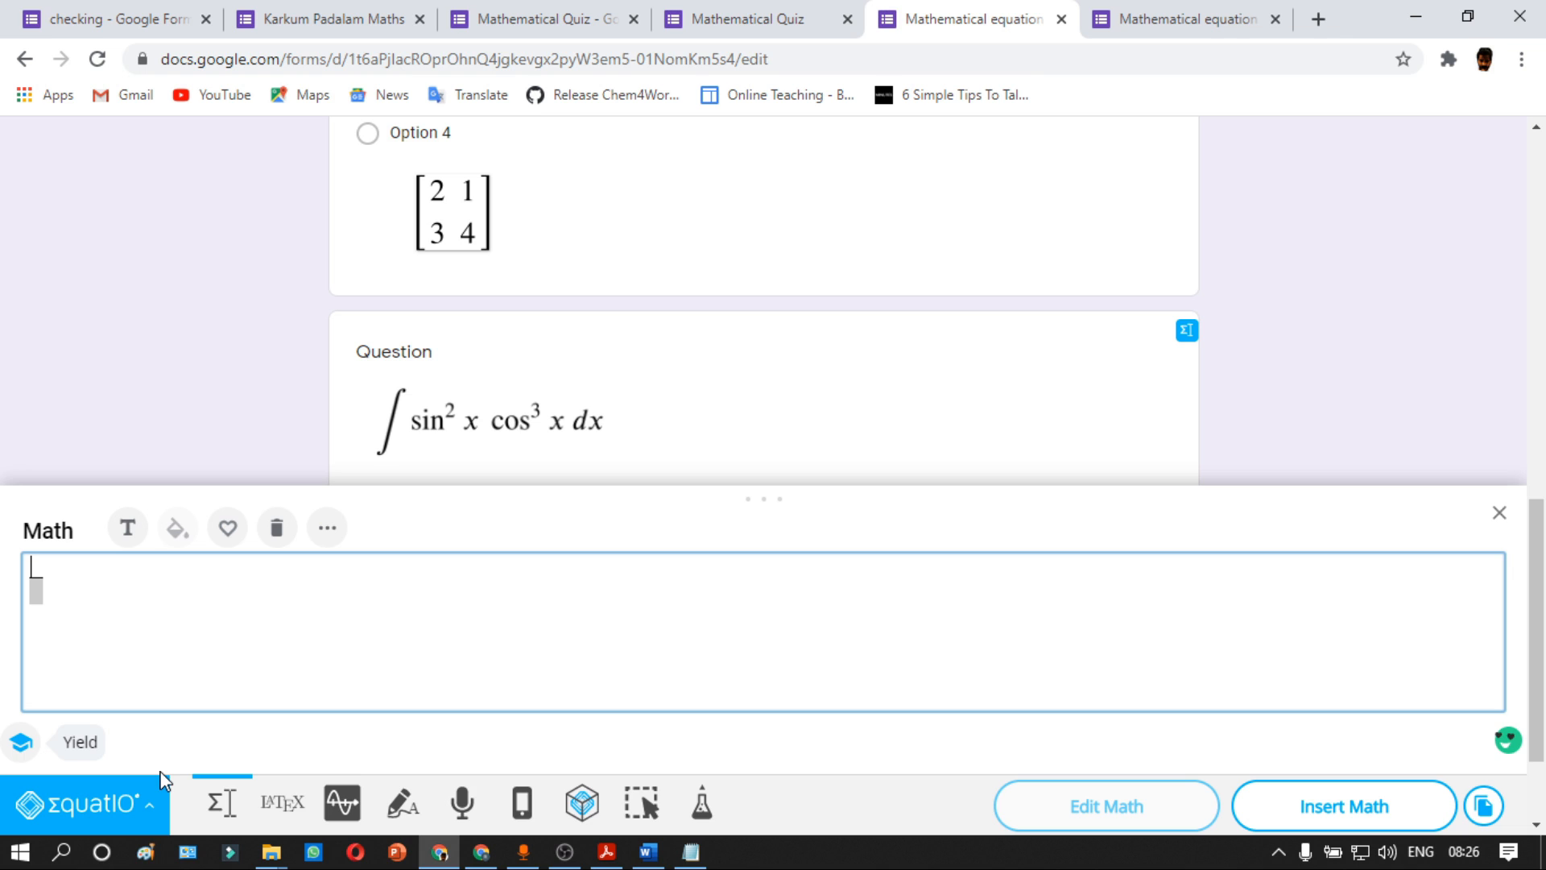
pyautogui.press('BackSpace')
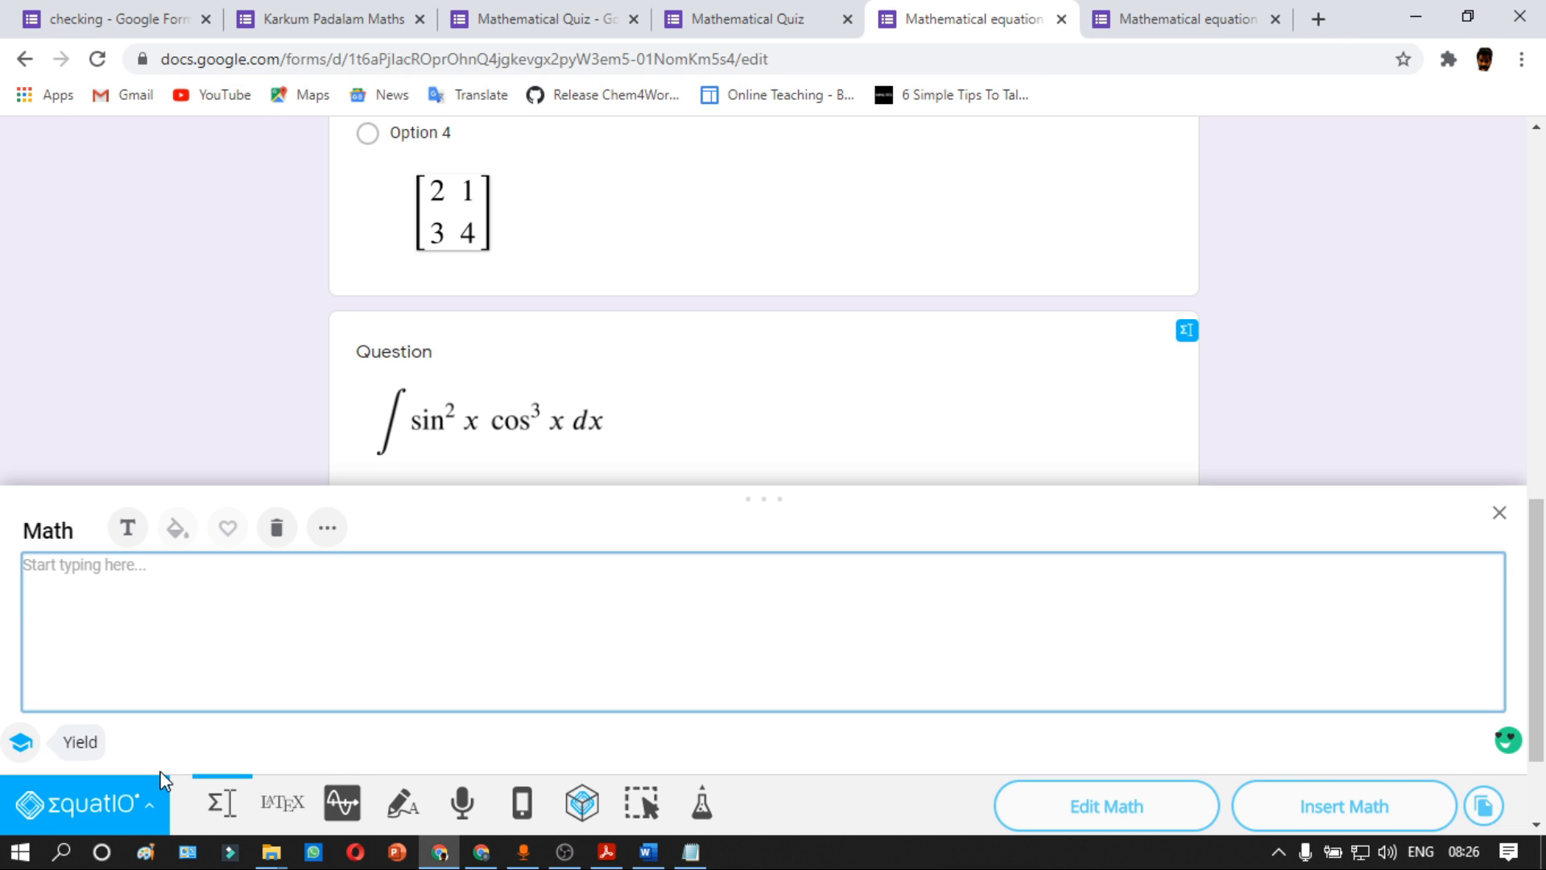
# Step: Enter the derivative d/dx(e^x) in the equation editor, dismissing the exponent suggestions and leaving the parentheses
pyautogui.write('d')
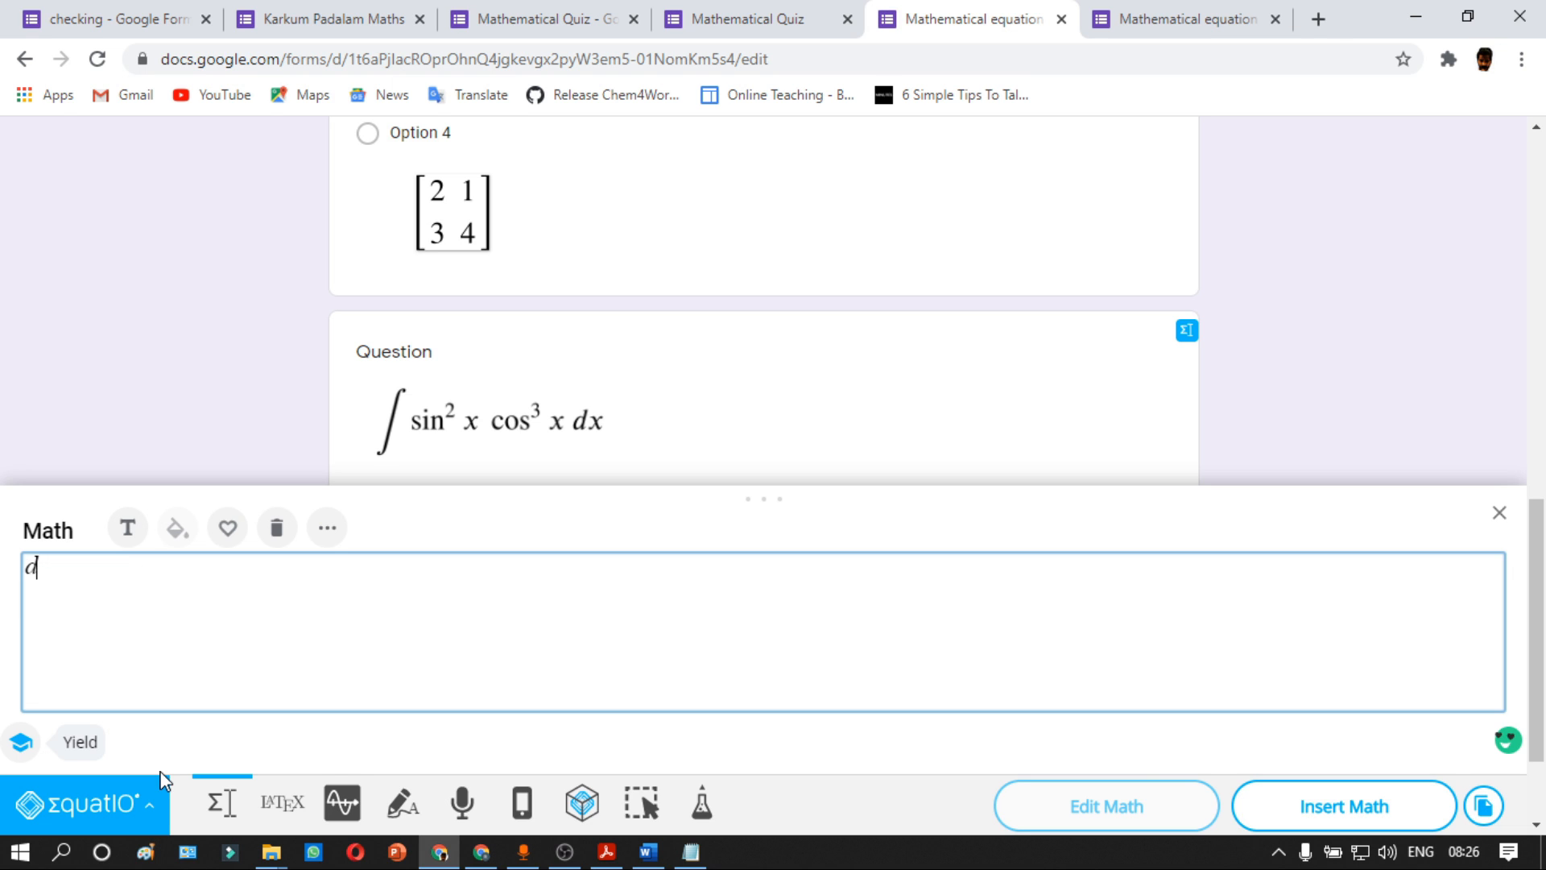
pyautogui.write('/dx')
pyautogui.write('(e6')
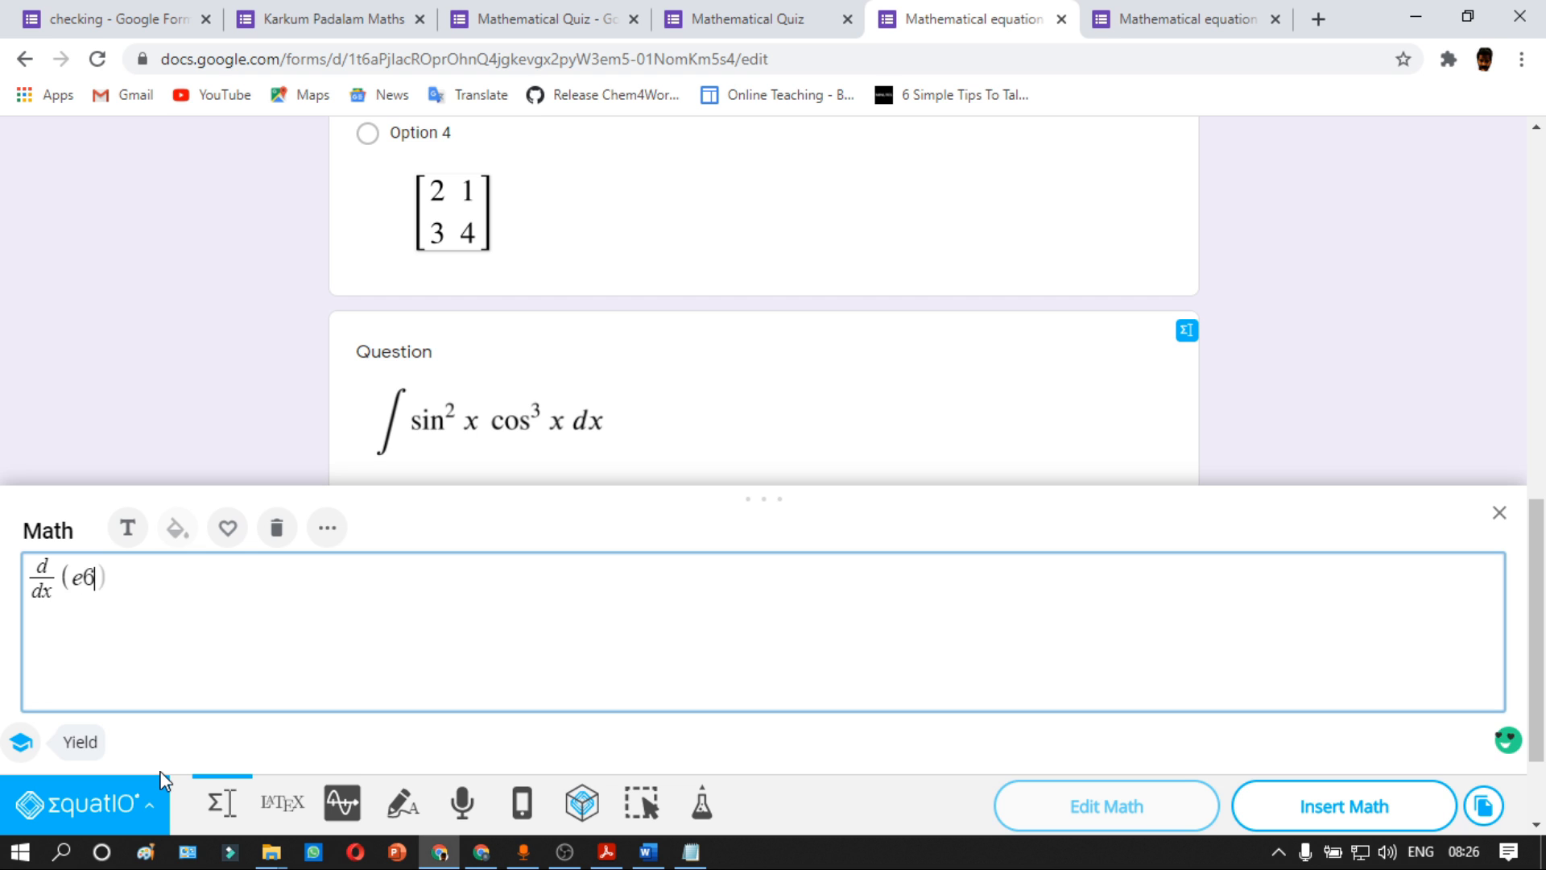
pyautogui.press('BackSpace')
pyautogui.write('^x')
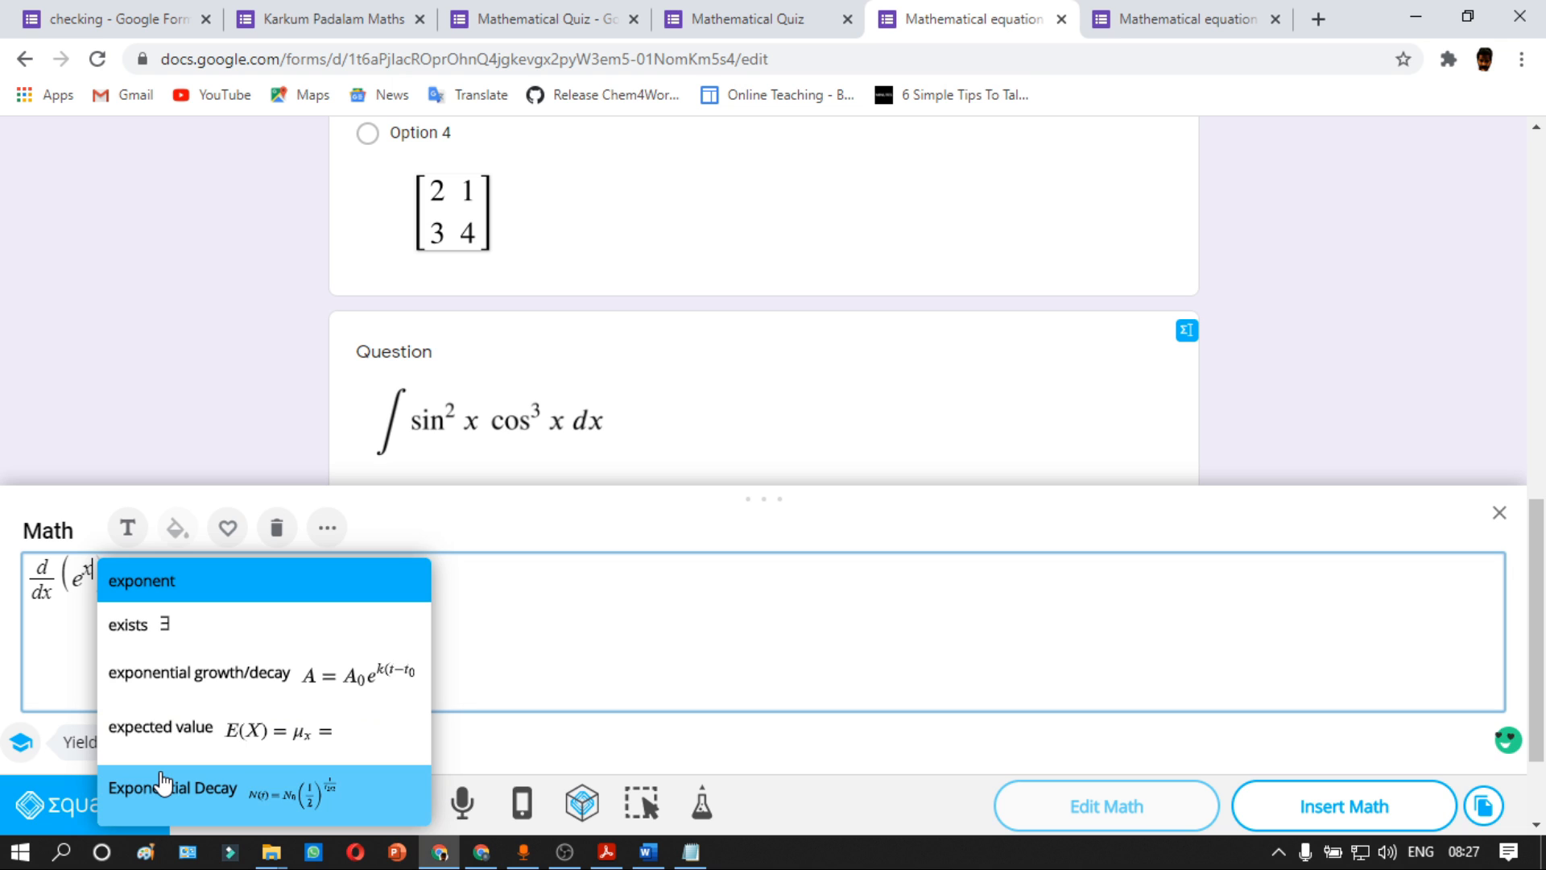
pyautogui.press('Down')
pyautogui.press('Down')
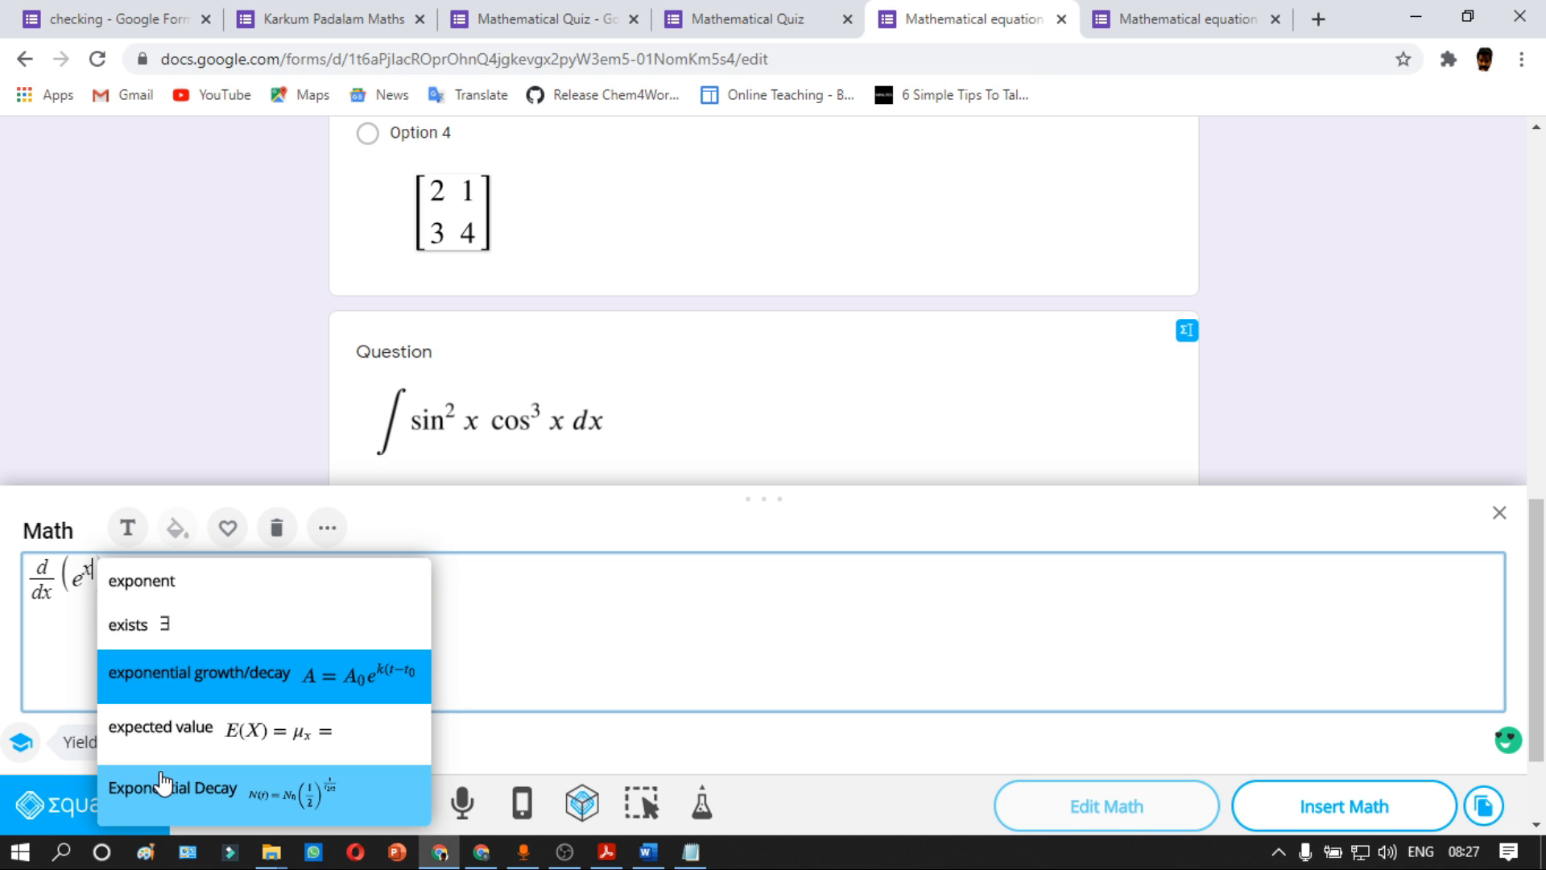
pyautogui.press('Up')
pyautogui.press('Up')
pyautogui.press('Escape')
pyautogui.press('Right')
pyautogui.press('Right')
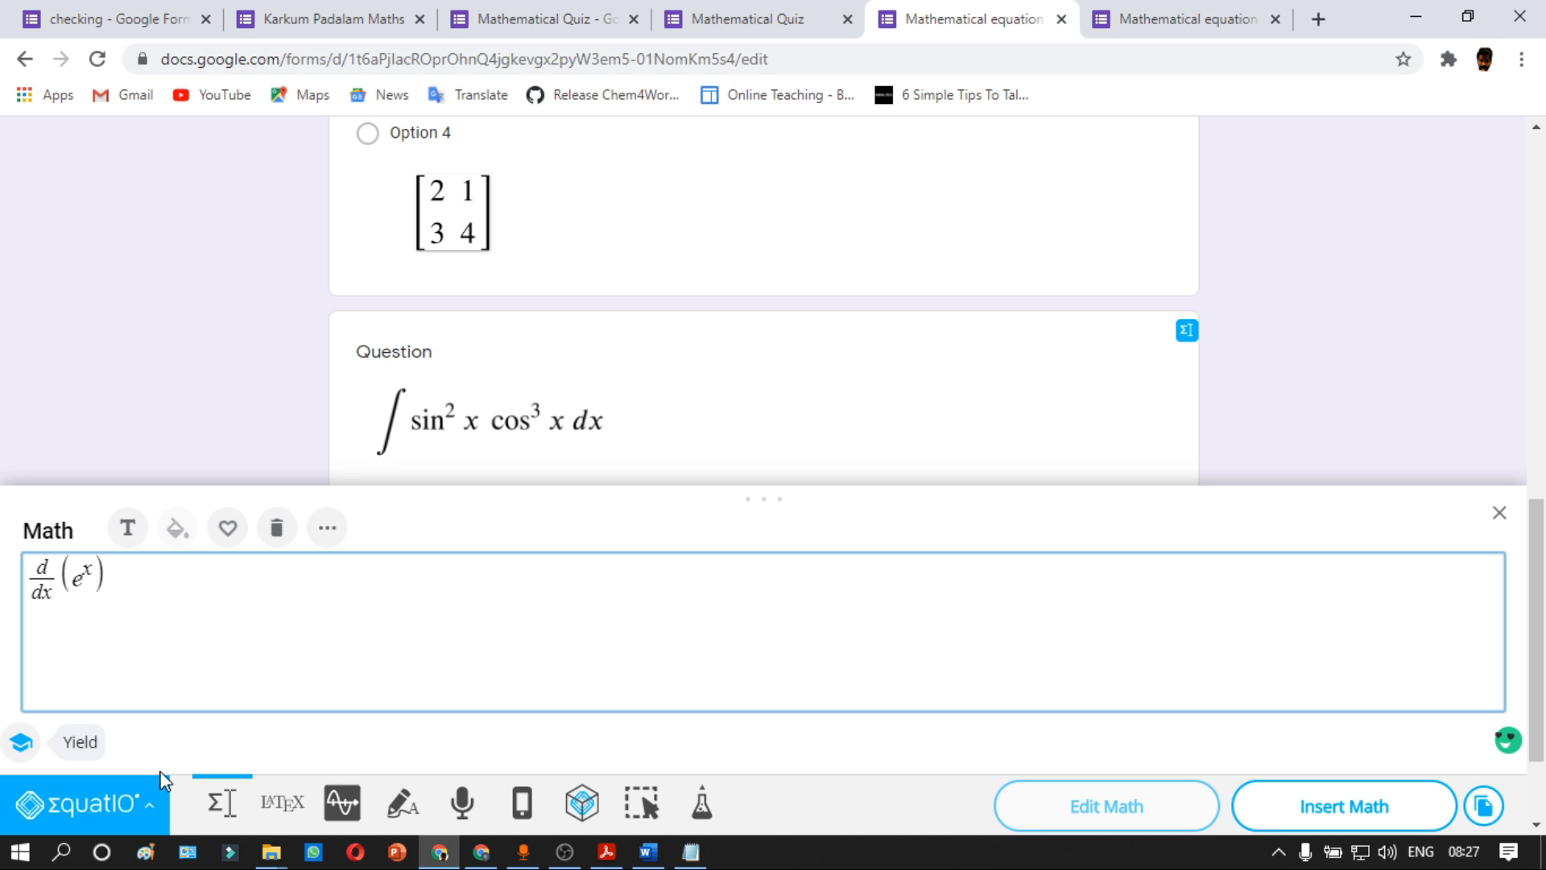
# Step: Append a logarithm with its base changed to 2 and insert the expression into the third question
pyautogui.write('log')
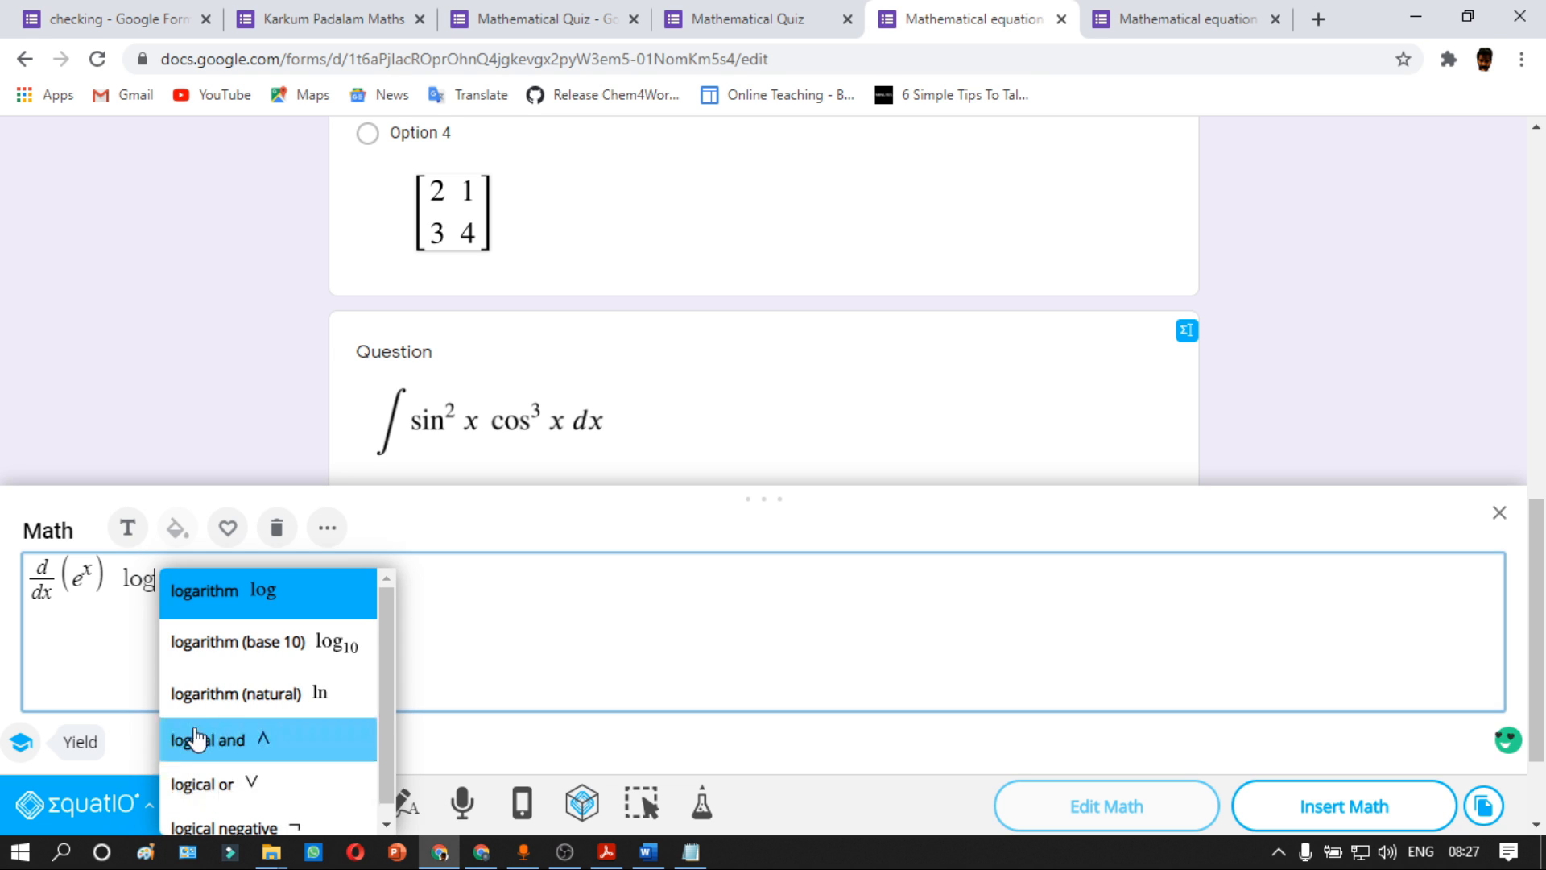
pyautogui.click(325, 658)
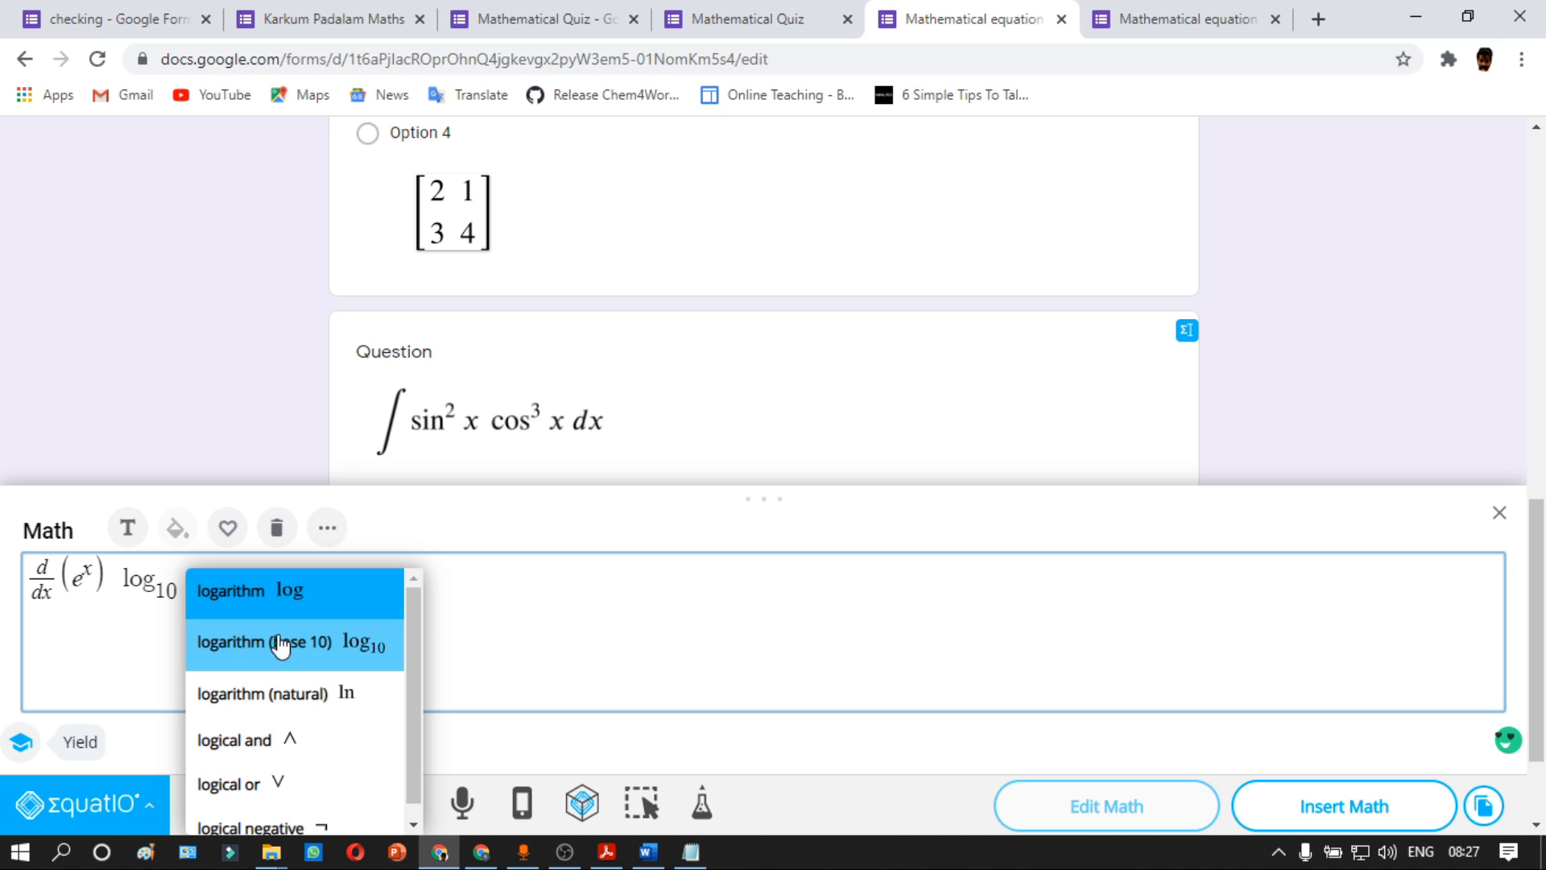
pyautogui.click(179, 596)
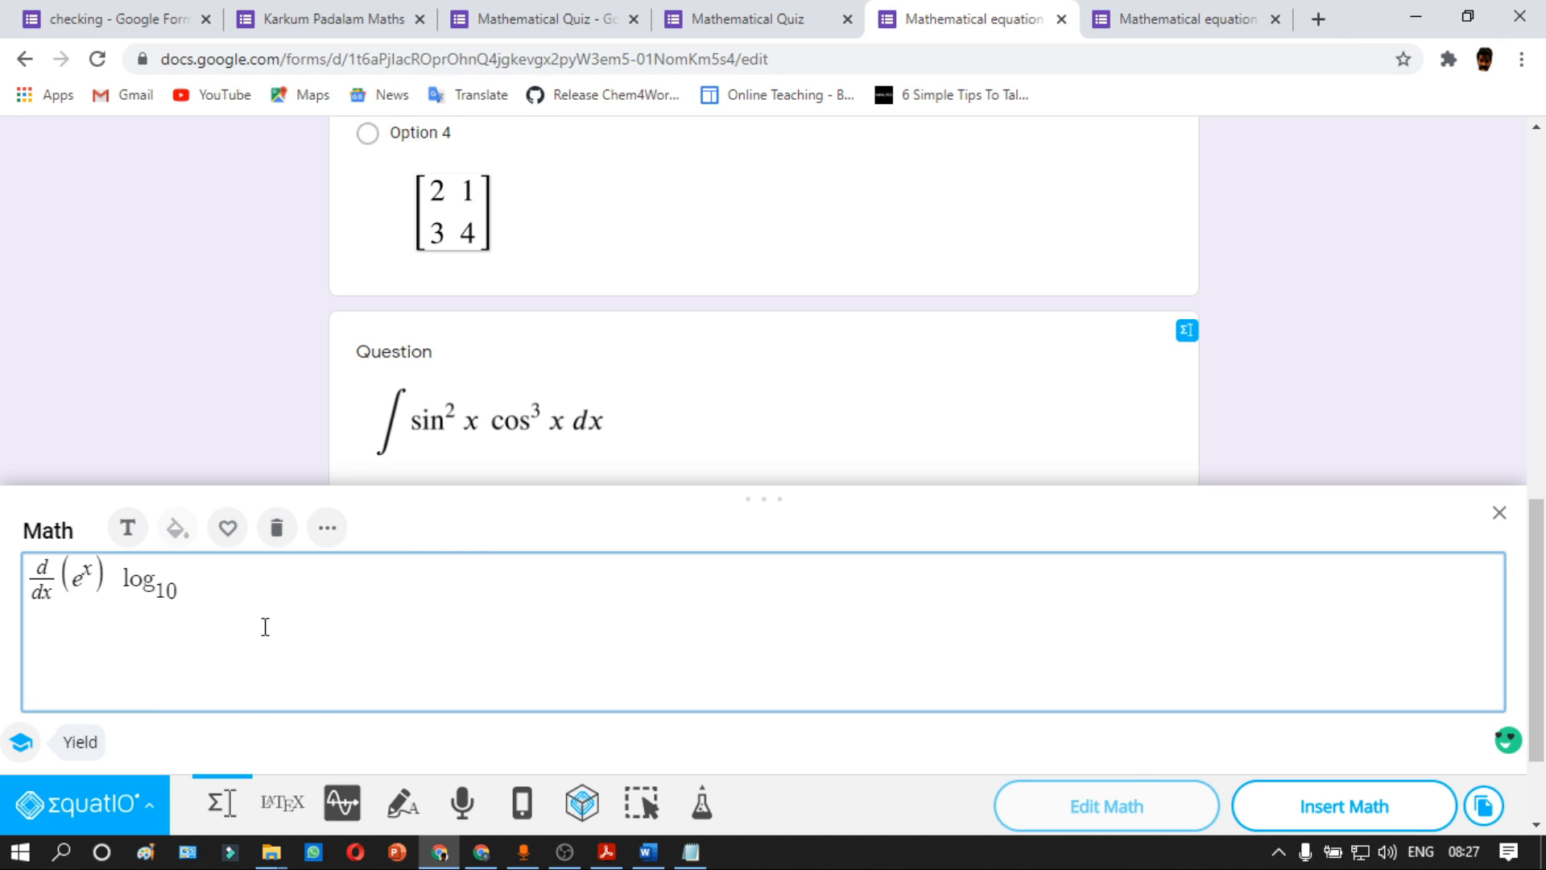
pyautogui.press('BackSpace')
pyautogui.press('BackSpace')
pyautogui.write('2')
pyautogui.press('Right')
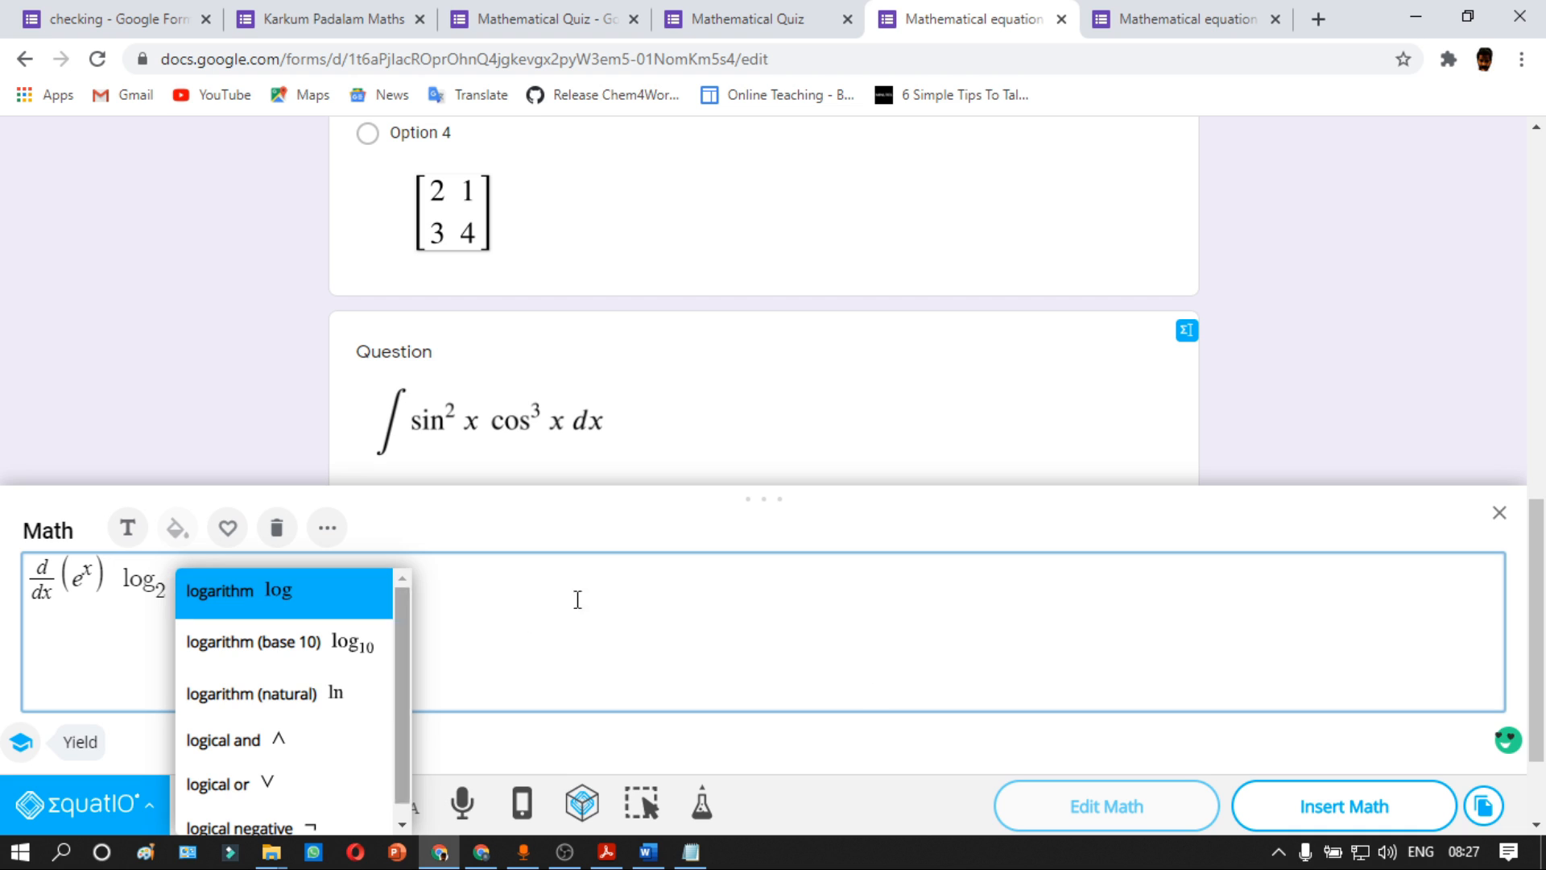
pyautogui.click(1339, 814)
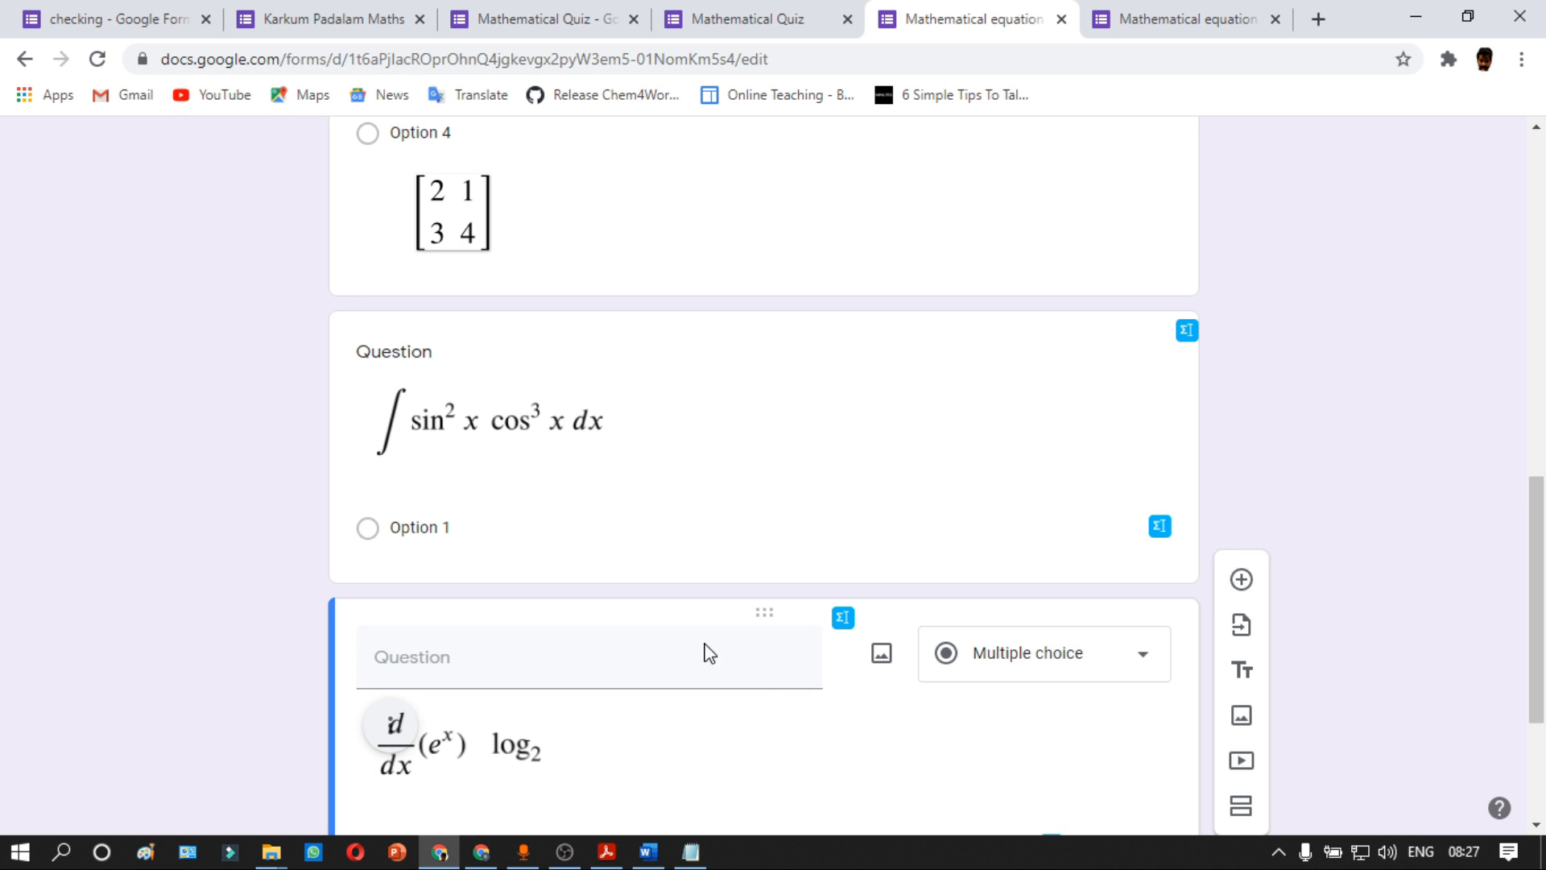
# Step: Review the equations inserted in the quiz questions and add a new blank question below the derivative and logarithm question
pyautogui.scroll(-3, 449, 487)
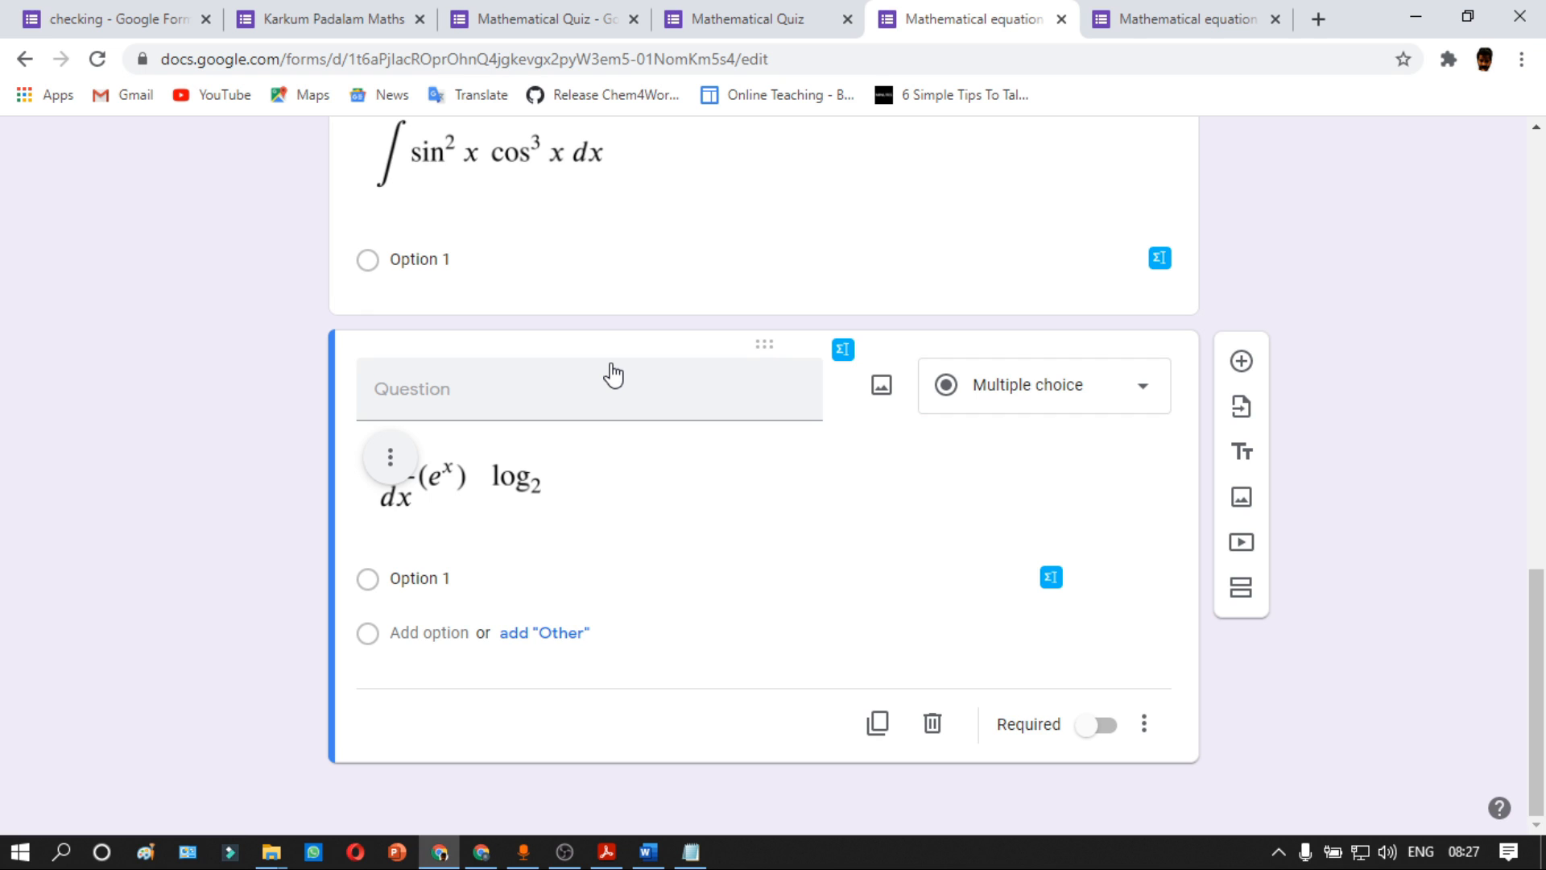
pyautogui.scroll(7, 606, 493)
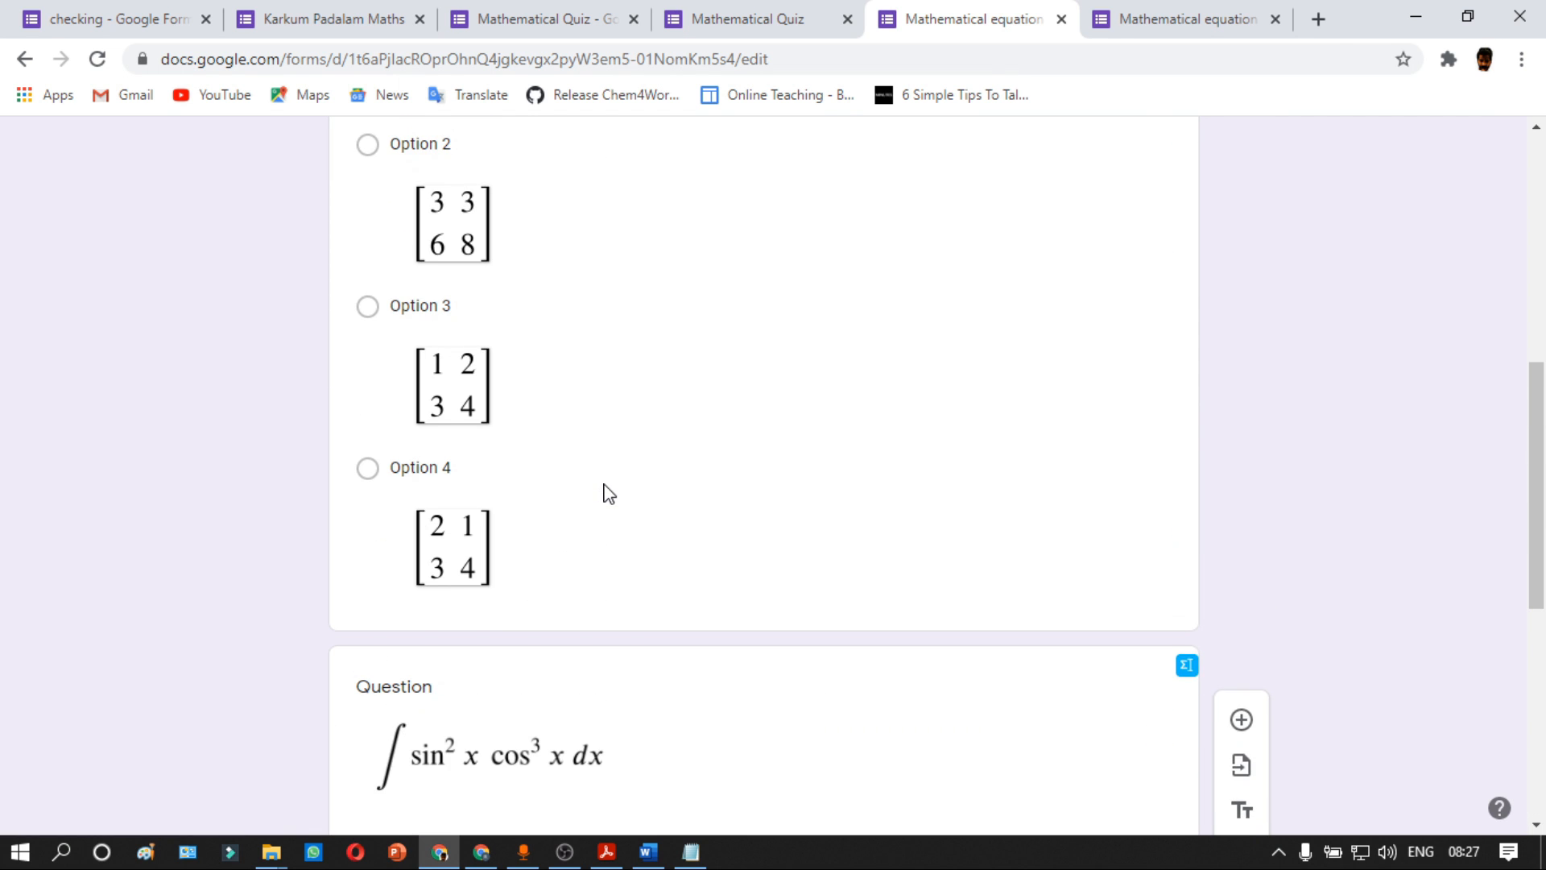
pyautogui.scroll(5, 606, 493)
pyautogui.scroll(-9, 608, 495)
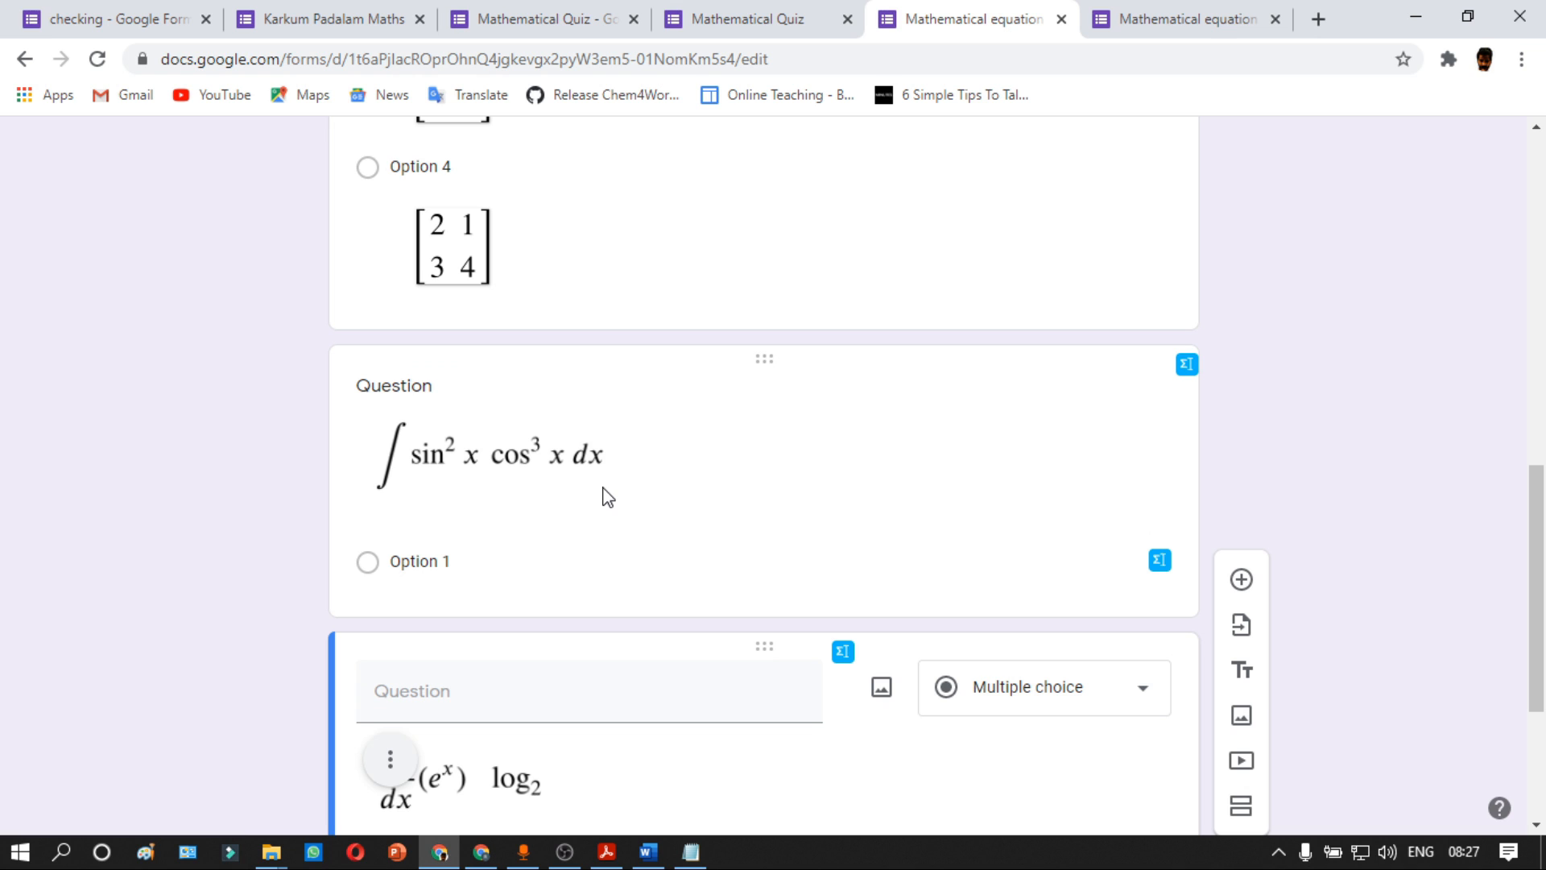
pyautogui.scroll(-4, 608, 497)
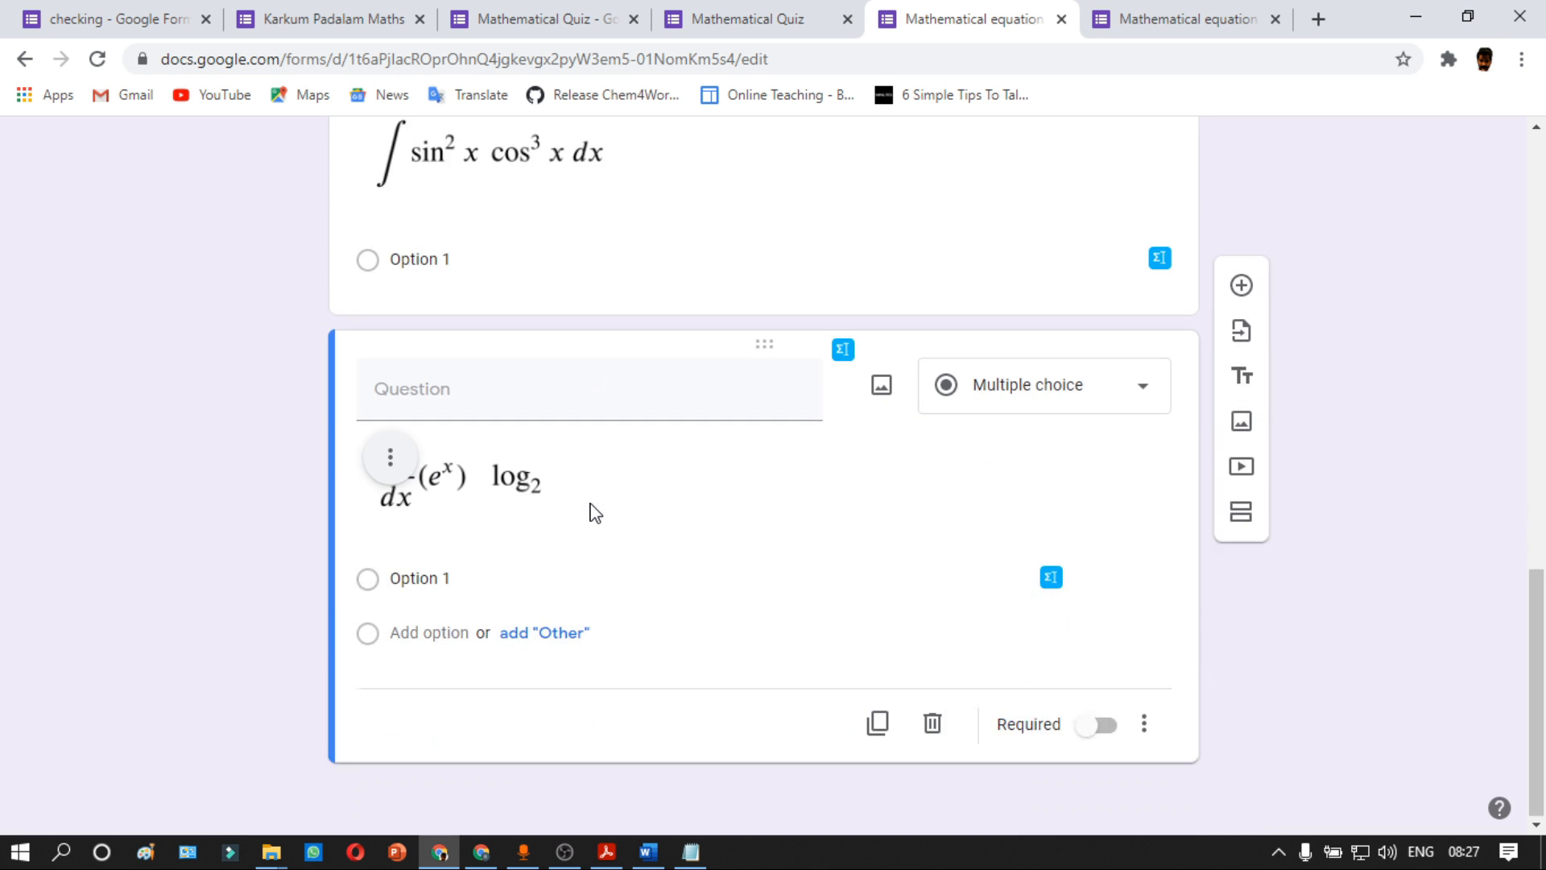
pyautogui.click(1241, 362)
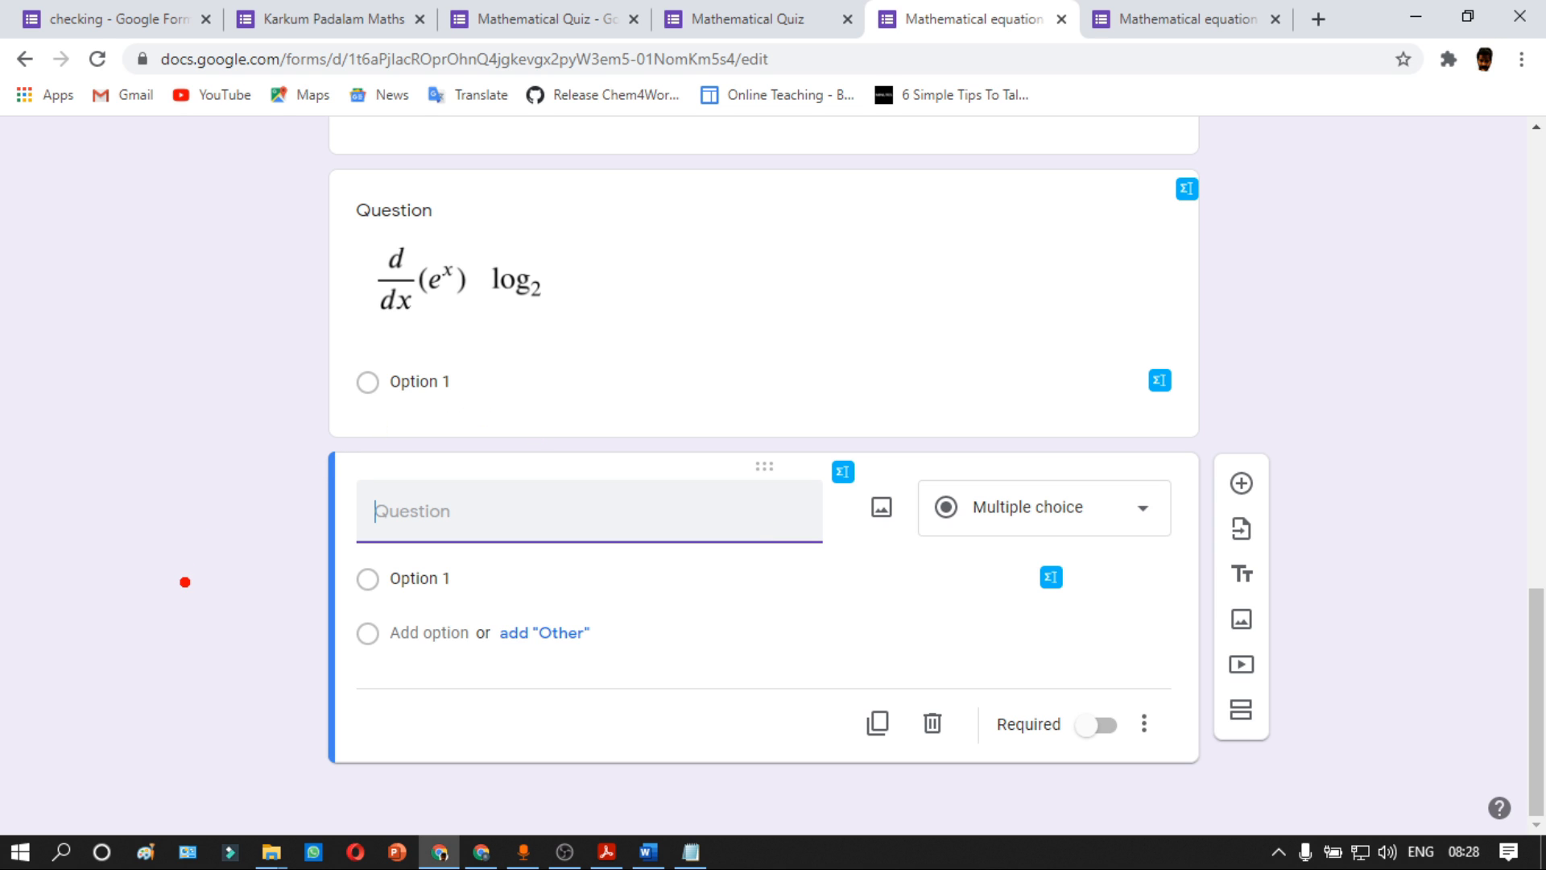
pyautogui.moveTo(193, 598); pyautogui.dragTo(193, 668)
pyautogui.write('wind')
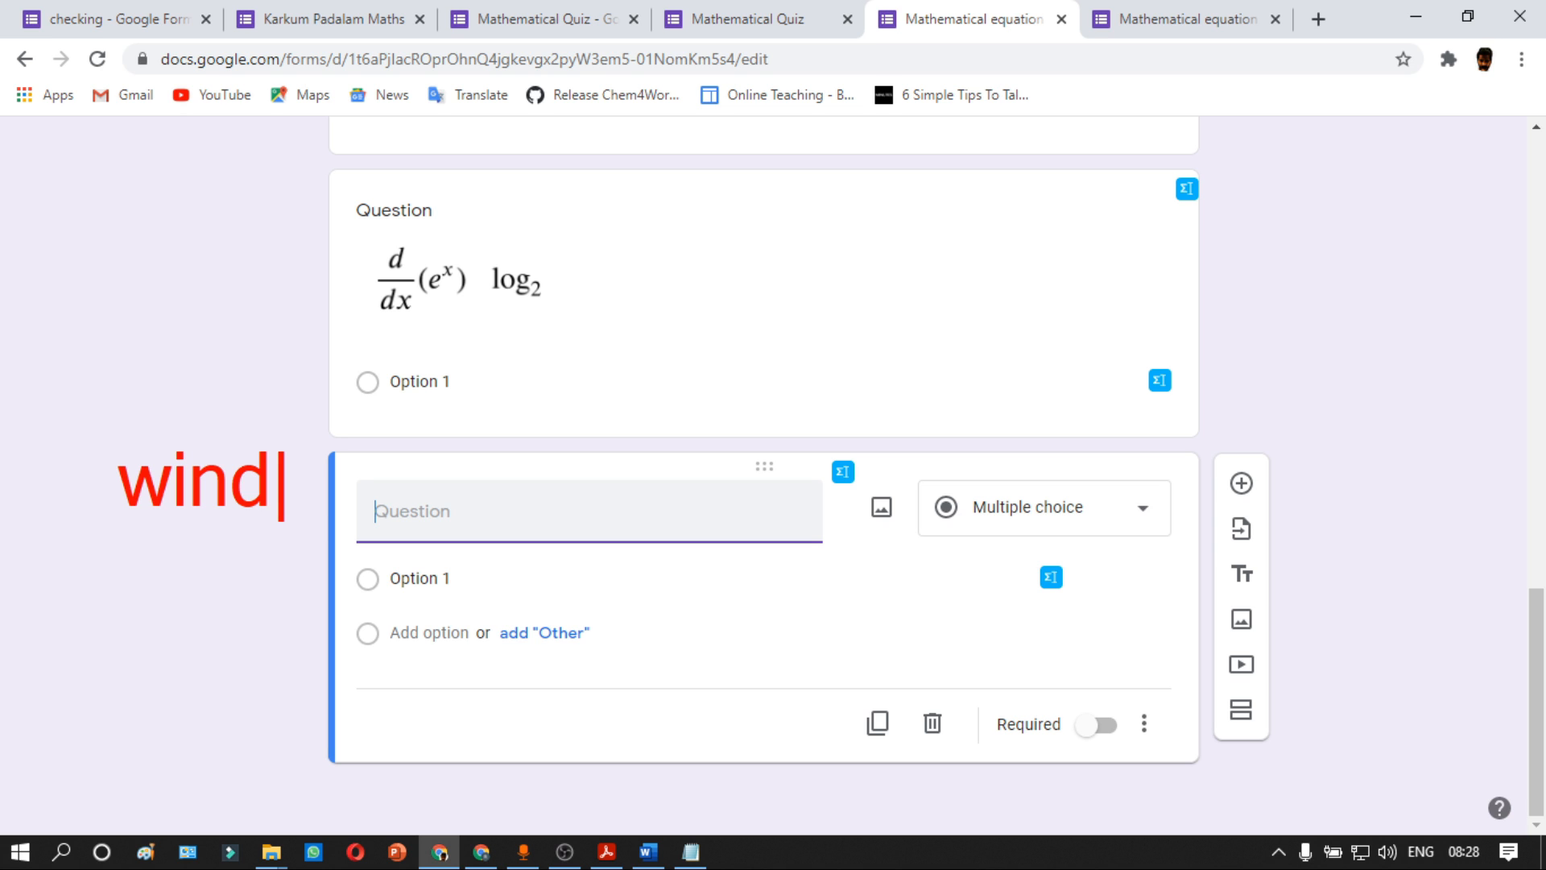
pyautogui.write('ow key')
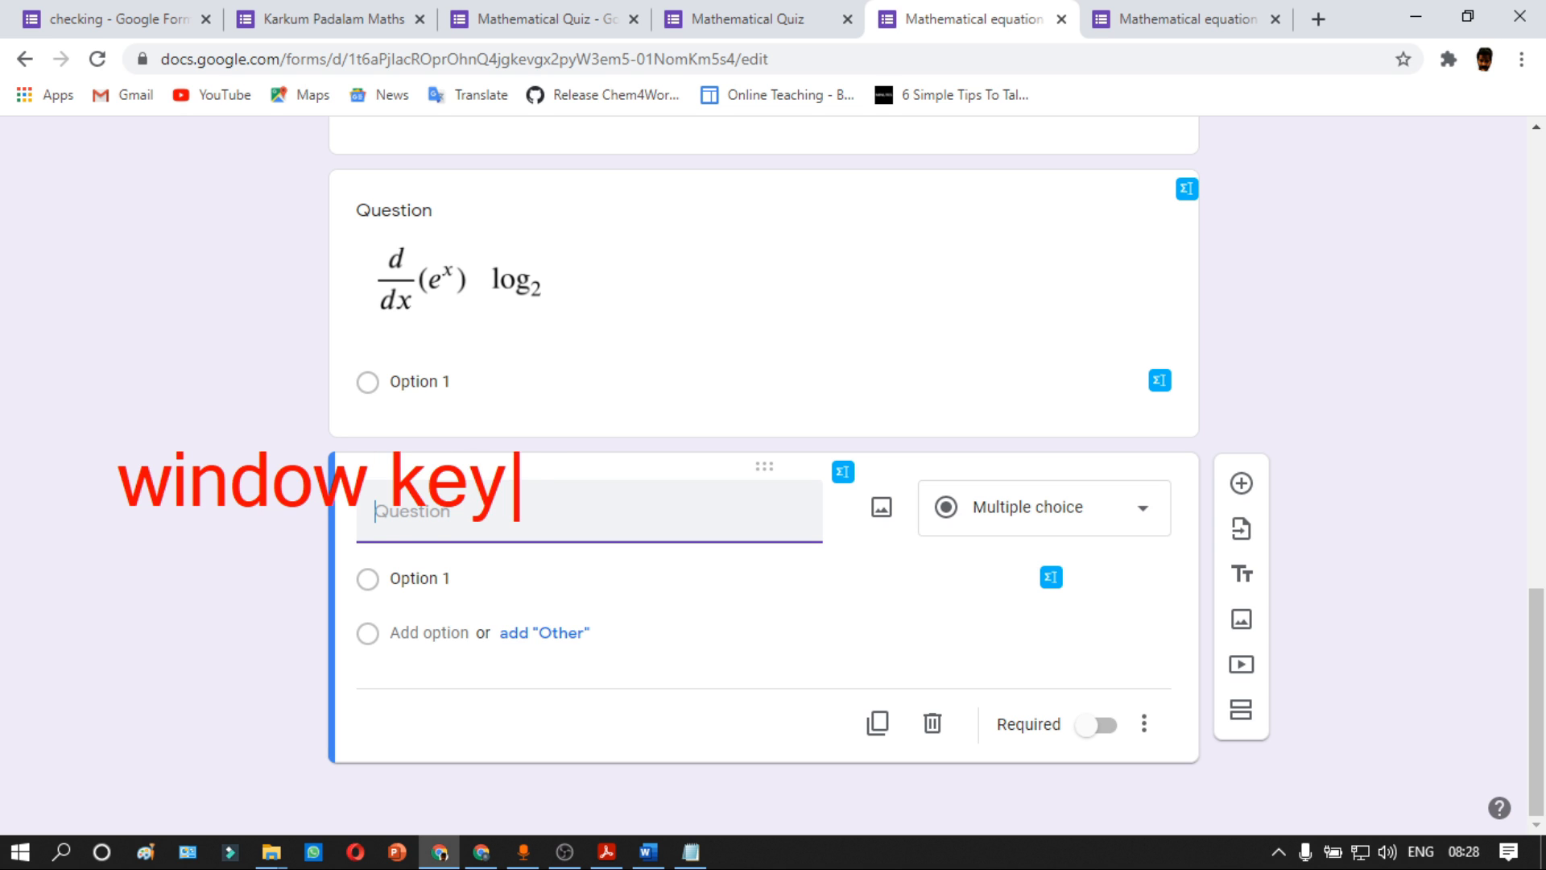
pyautogui.write(' + shif')
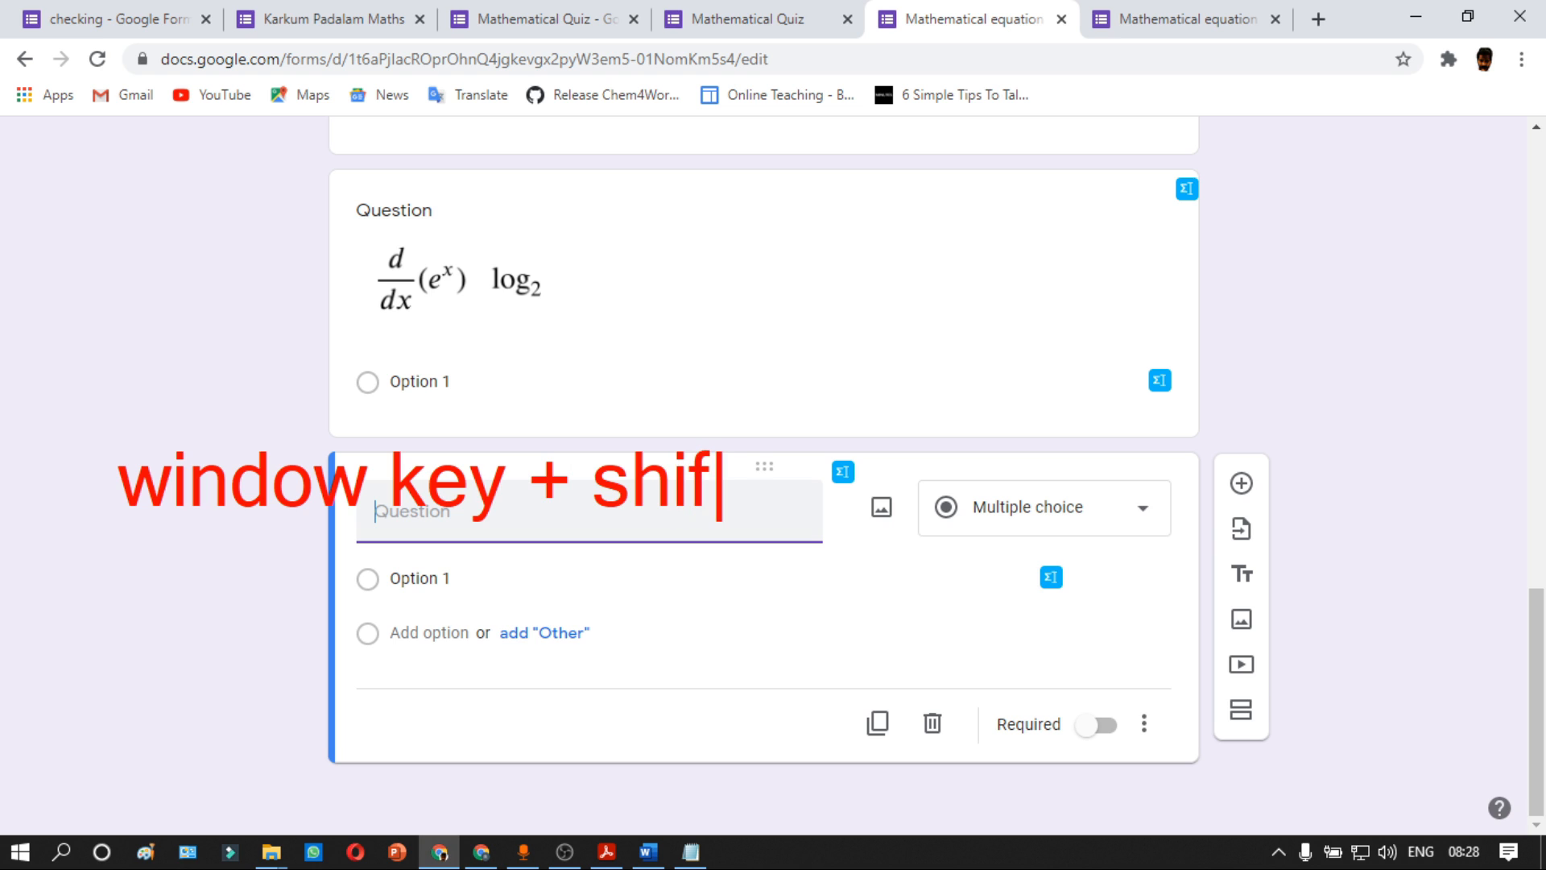
pyautogui.write('t +s')
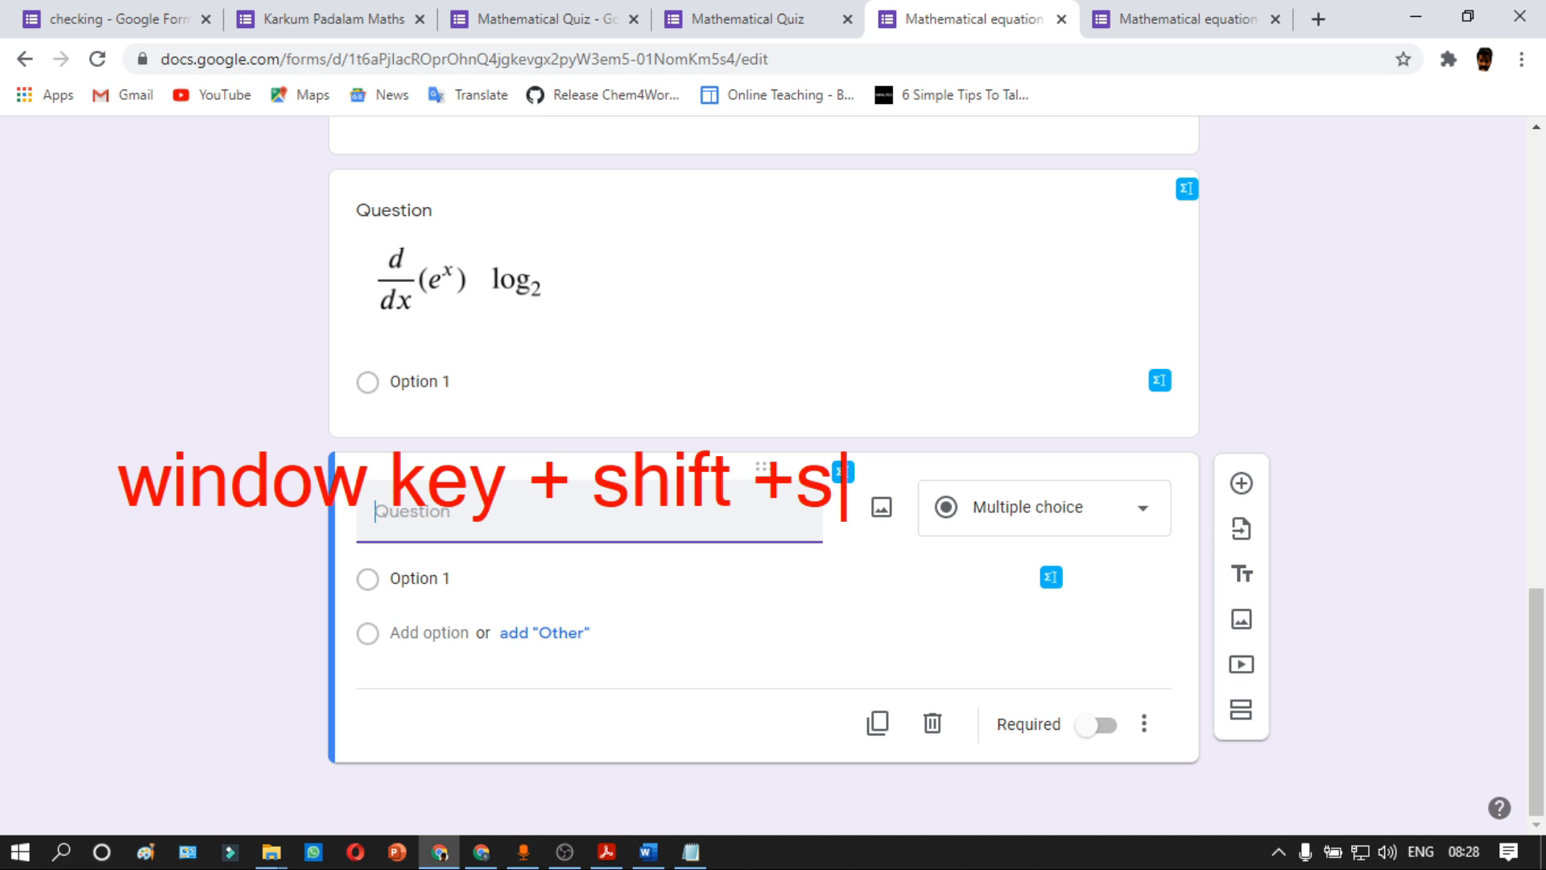
pyautogui.press('Escape')
# Step: Switch to Adobe Acrobat Reader and capture a freeform snip around question 9 with its four matrix options
pyautogui.click(612, 854)
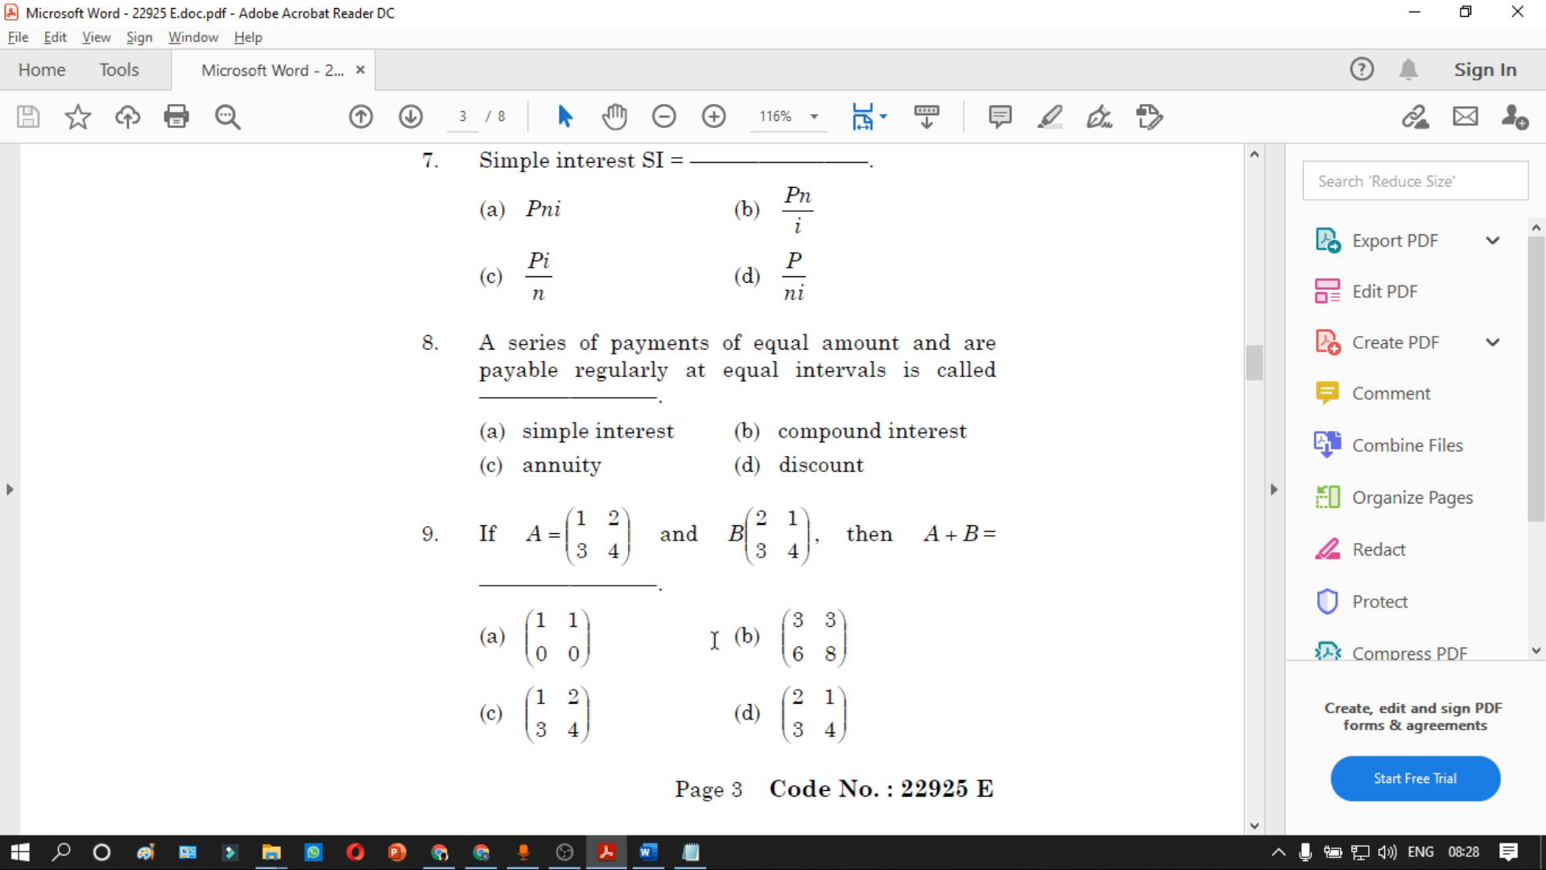
pyautogui.press('super+shift+s')
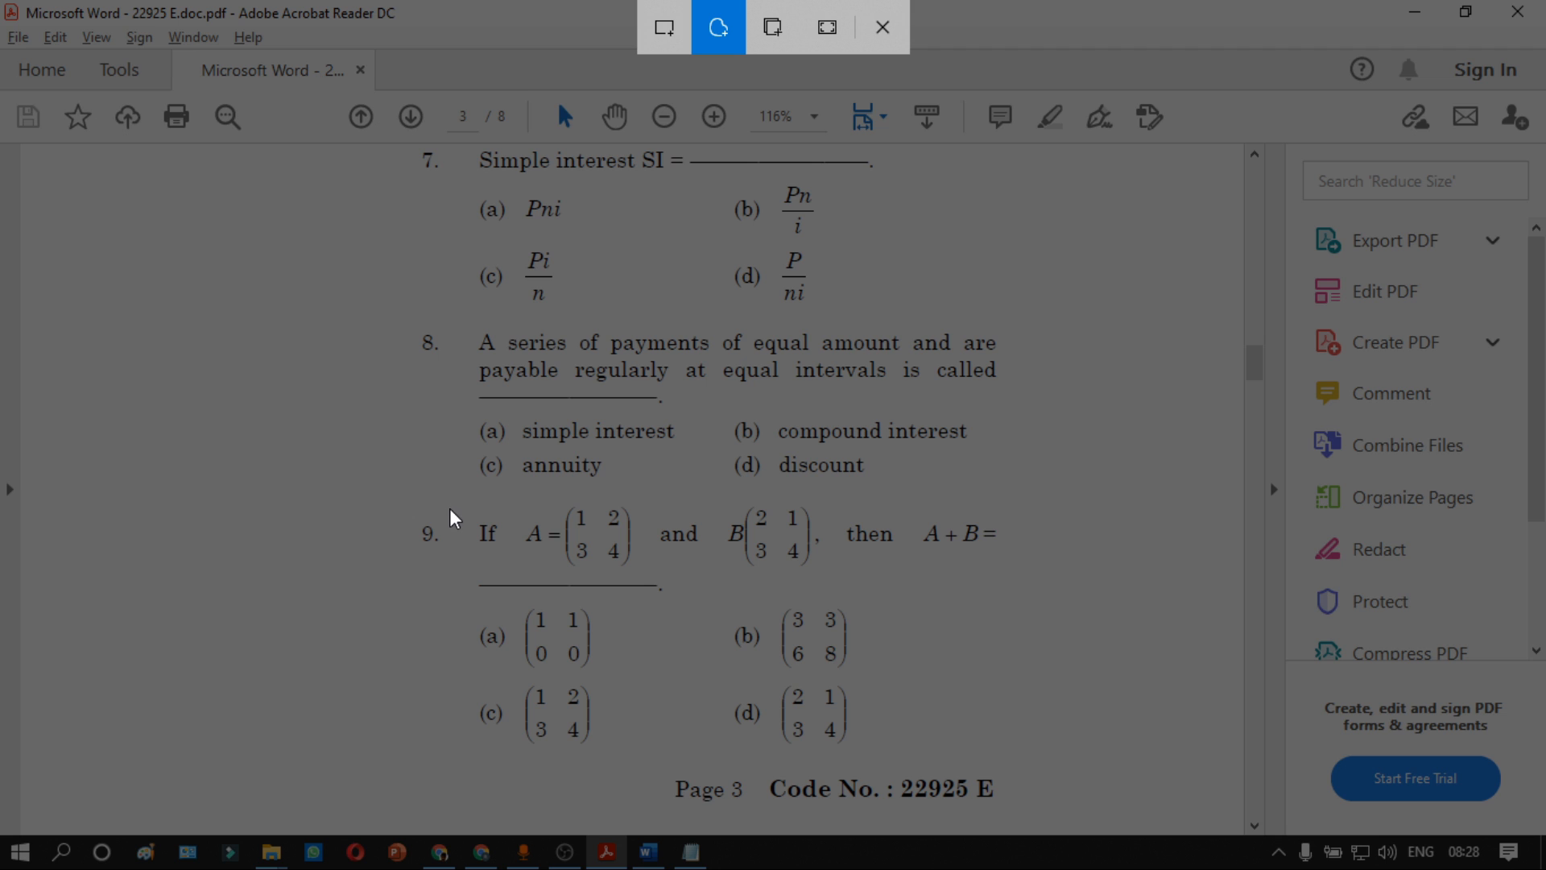
pyautogui.moveTo(448, 511)
pyautogui.mouseDown()
pyautogui.moveTo(476, 683)
pyautogui.moveTo(465, 715)
pyautogui.moveTo(542, 780)
pyautogui.moveTo(930, 765)
pyautogui.moveTo(972, 507)
pyautogui.moveTo(444, 510)
pyautogui.mouseUp()
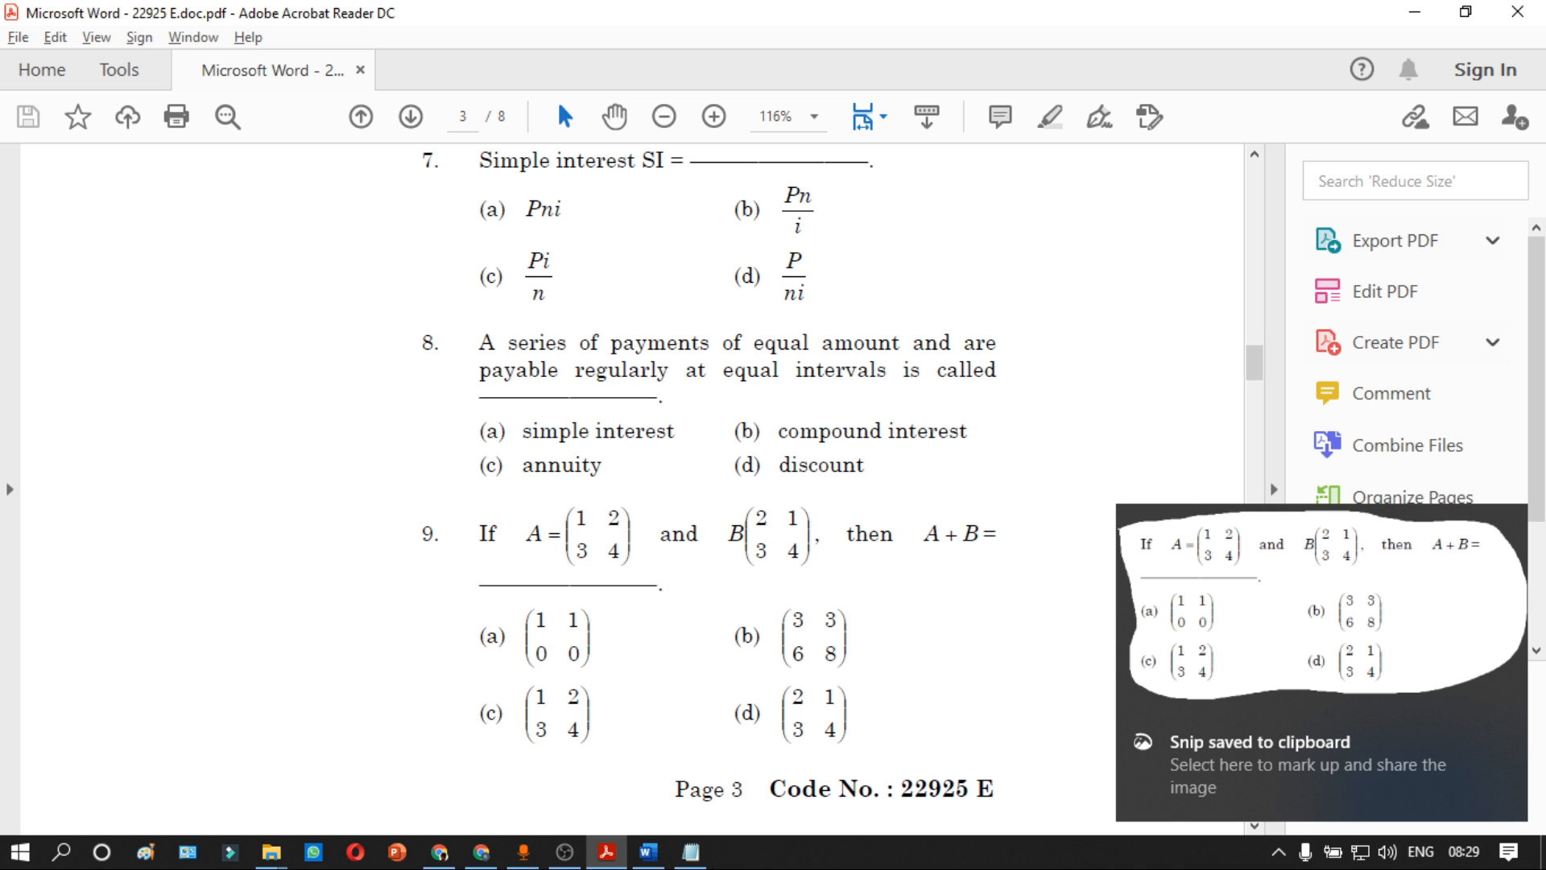
# Step: Check the ScreenClip folder path noted in the Notepad text document, then minimize Notepad and the PDF window
pyautogui.click(691, 853)
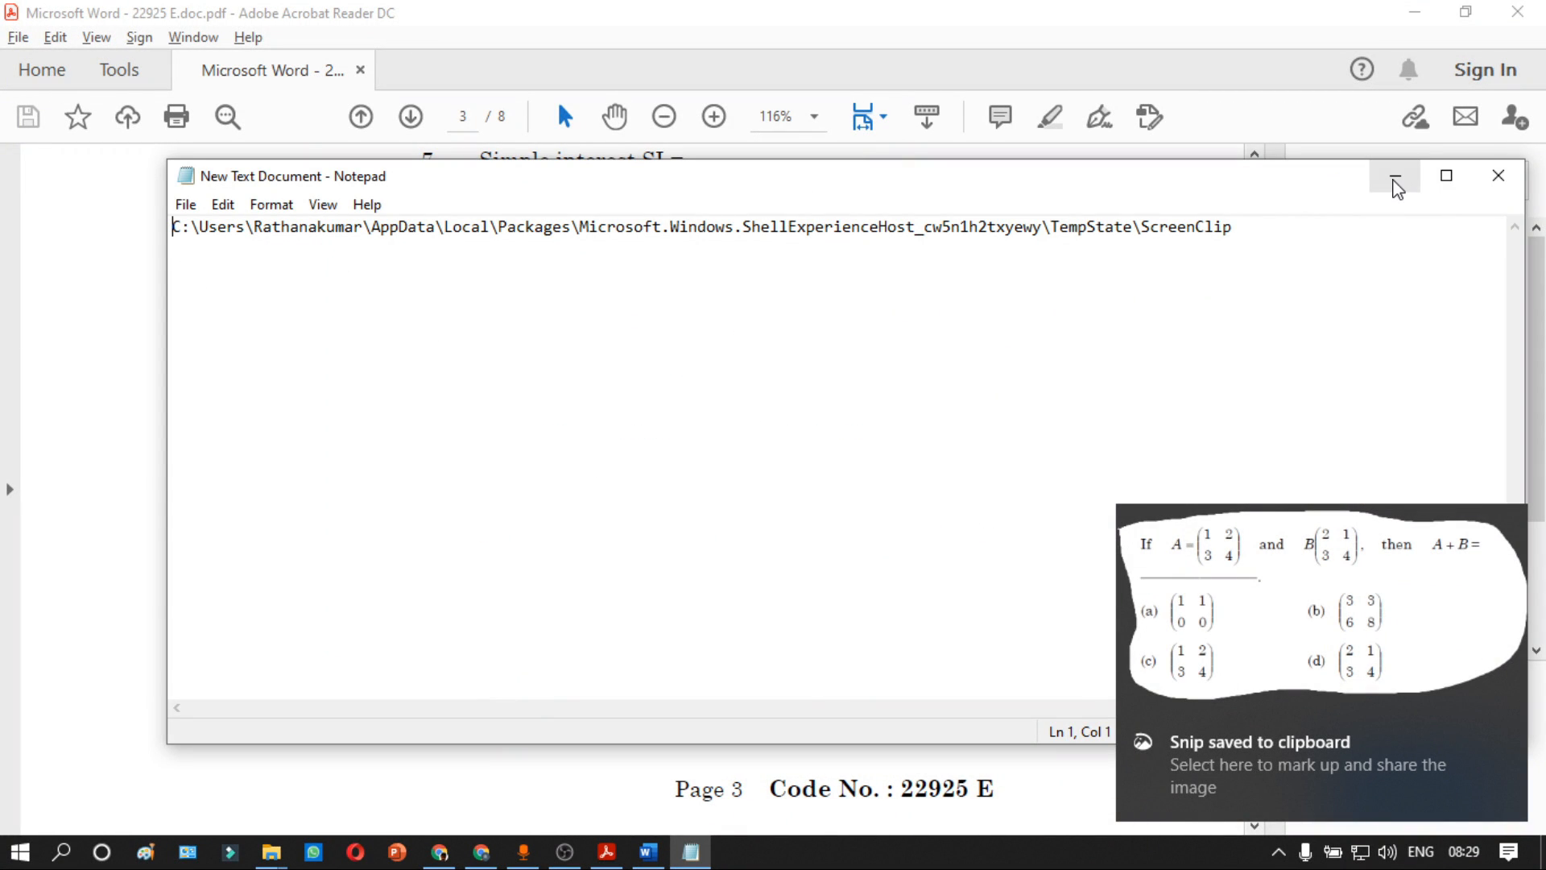
pyautogui.click(1397, 175)
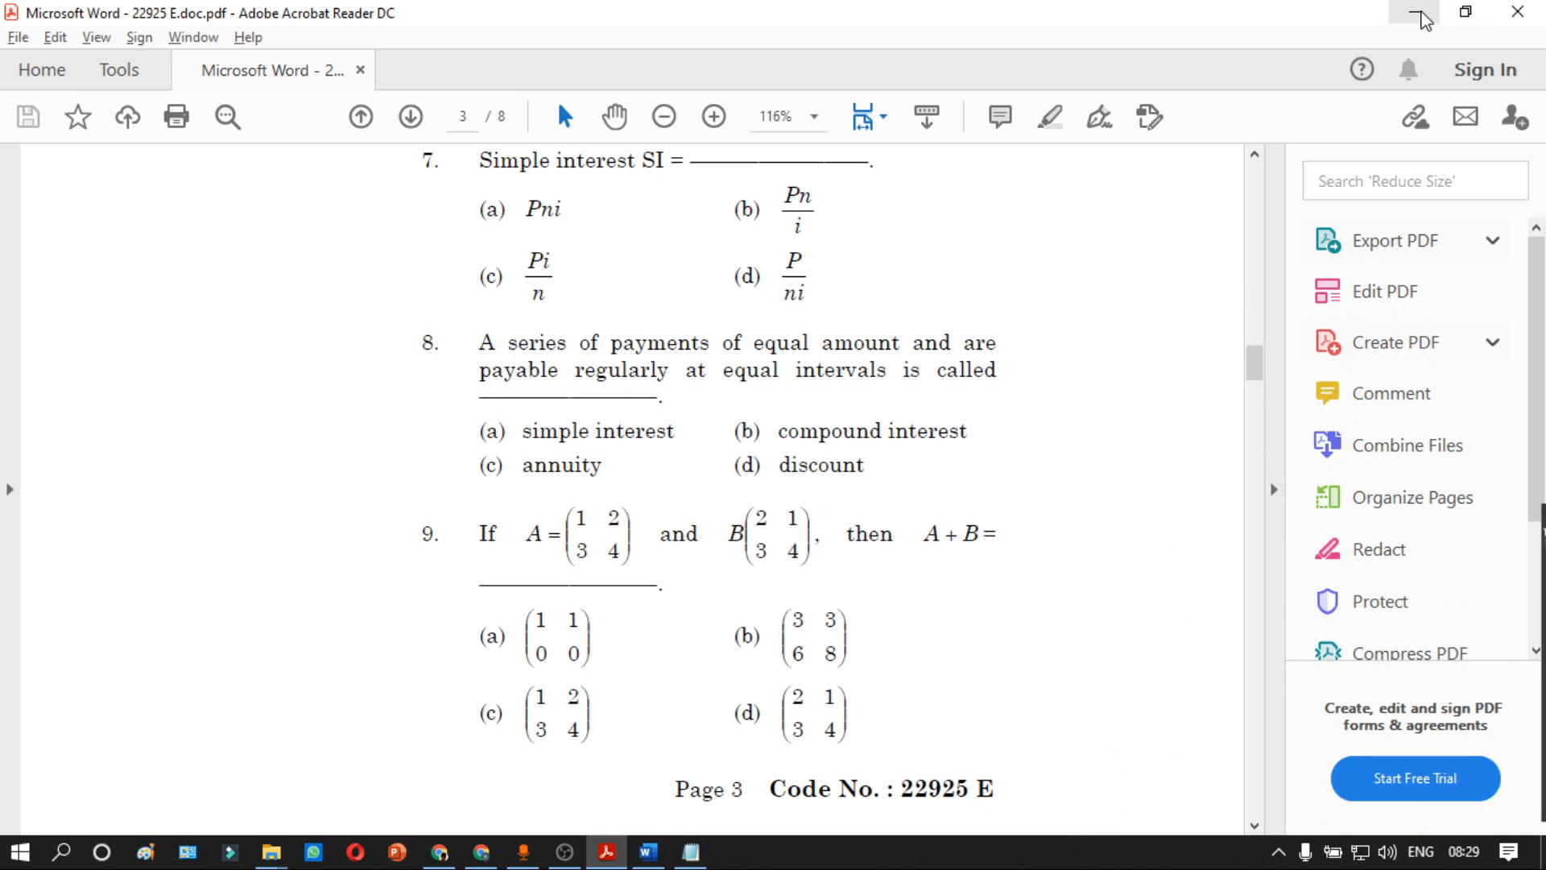
pyautogui.click(1414, 12)
# Step: Switch to File Explorer and open the account's profile folder inside Users on Local Disk (C:)
pyautogui.click(271, 852)
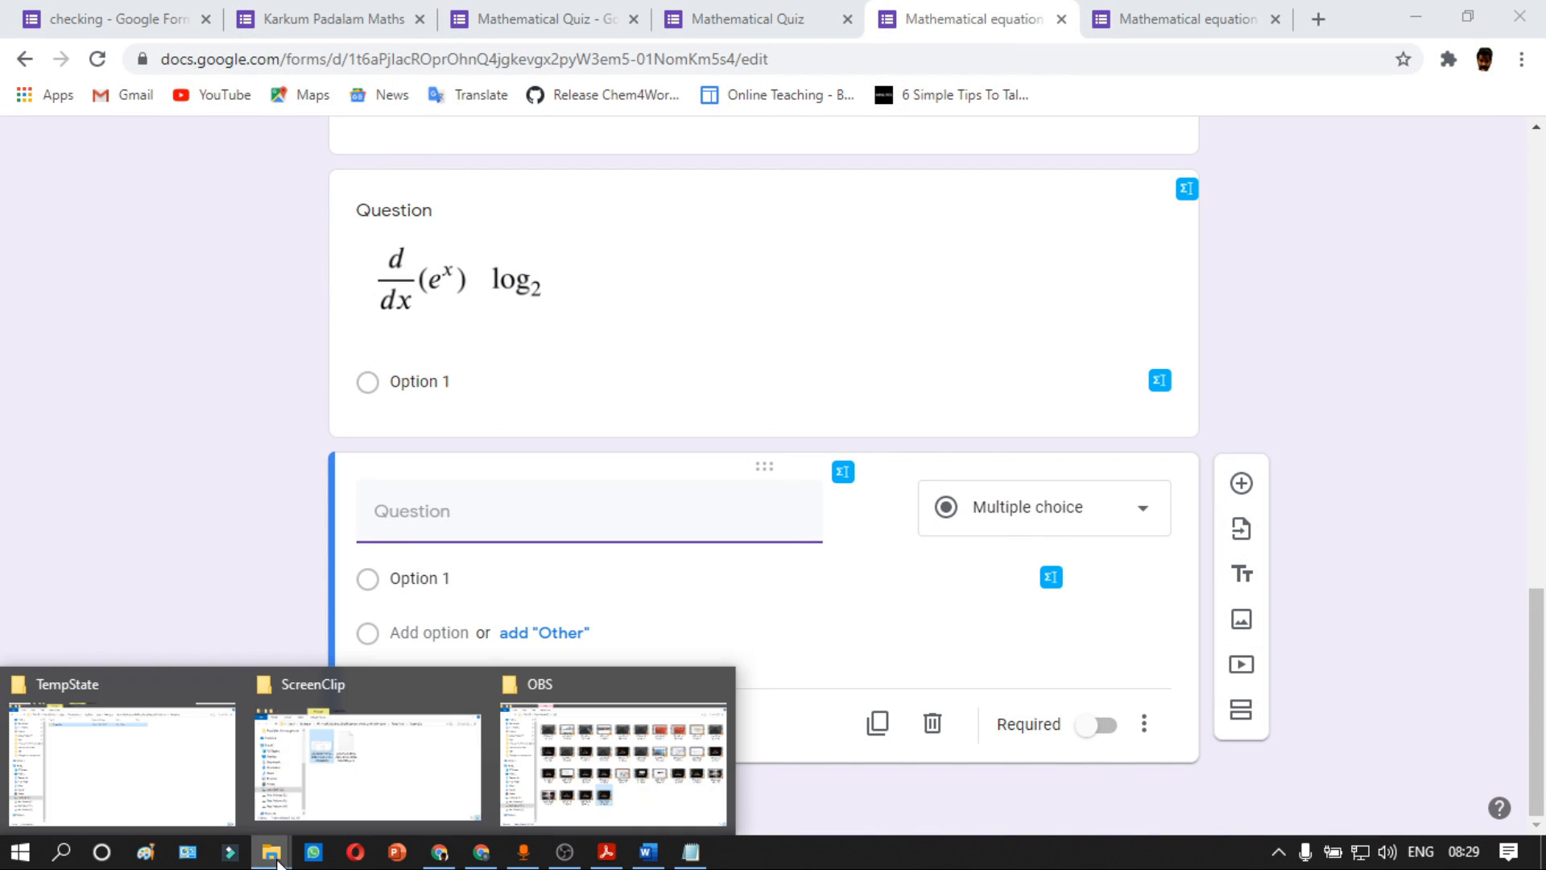
pyautogui.click(103, 772)
pyautogui.click(86, 640)
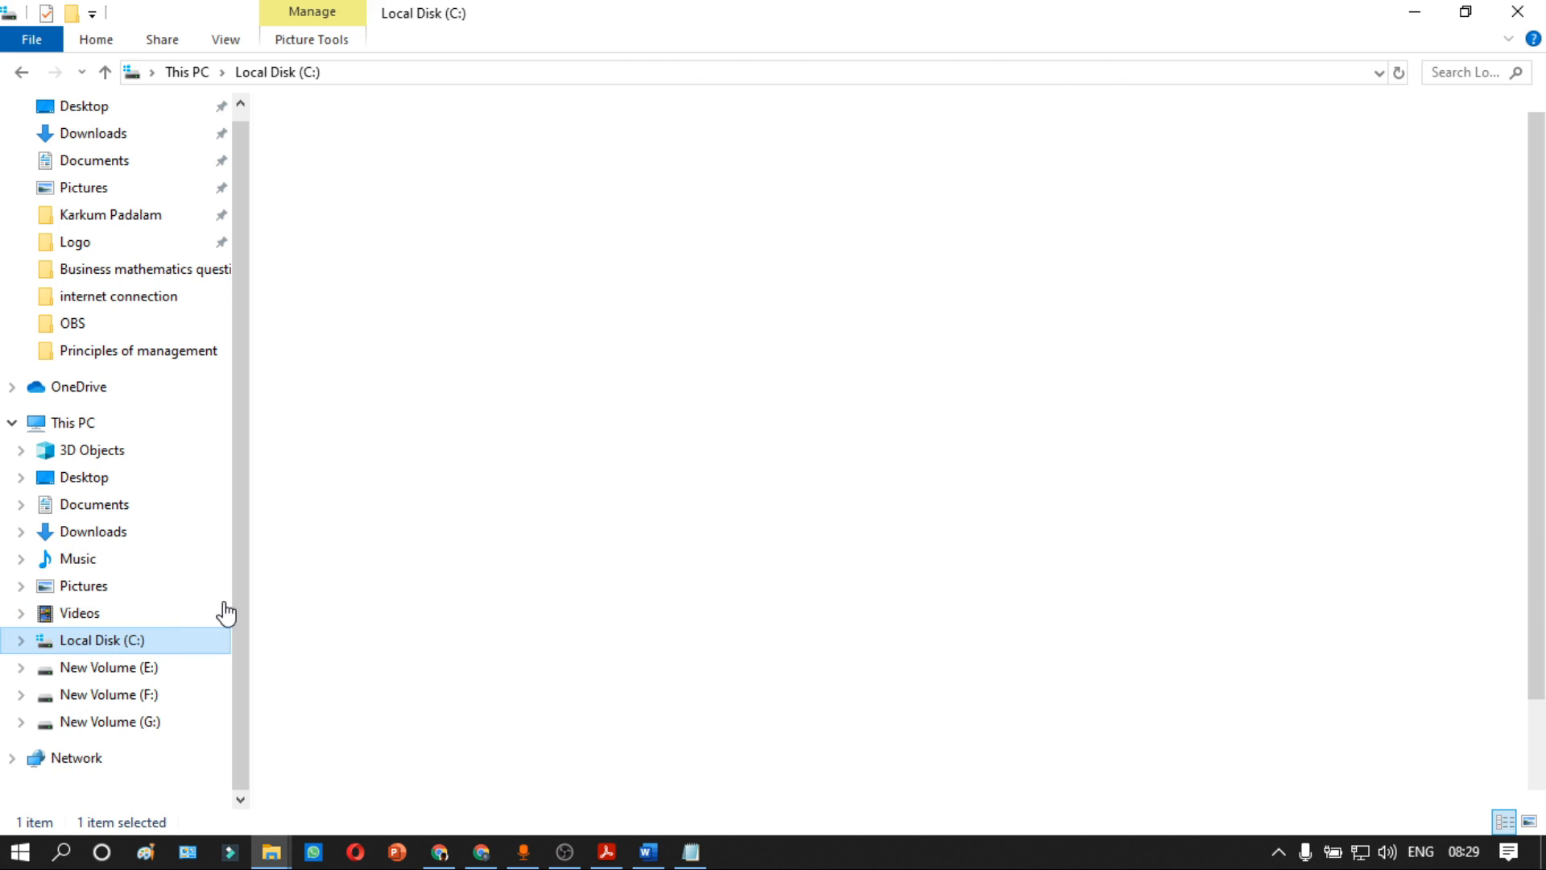
pyautogui.click(76, 422)
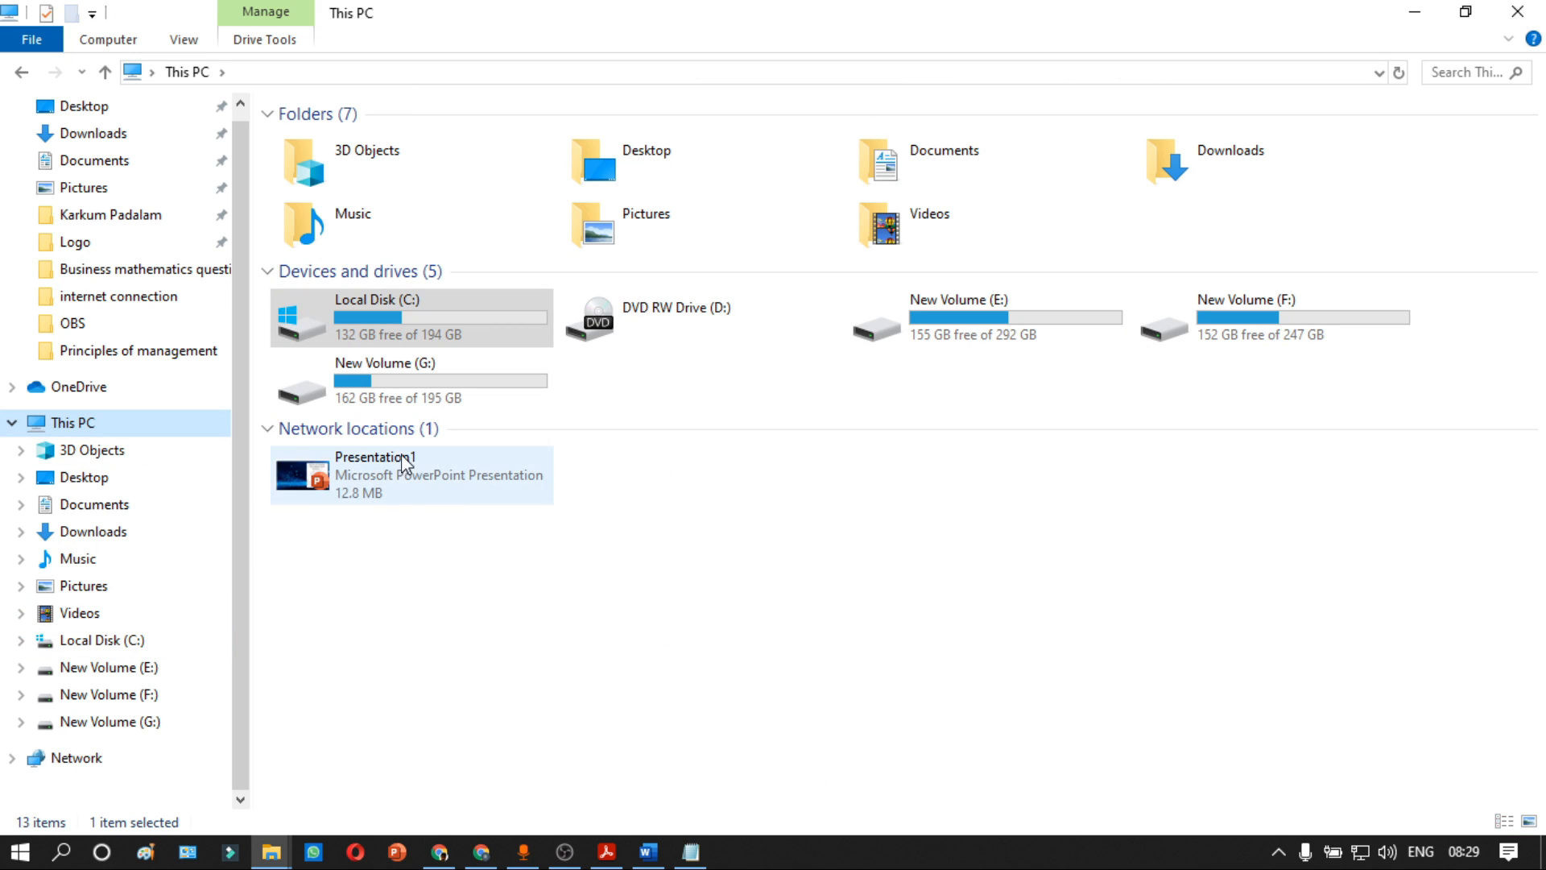
pyautogui.doubleClick(385, 321)
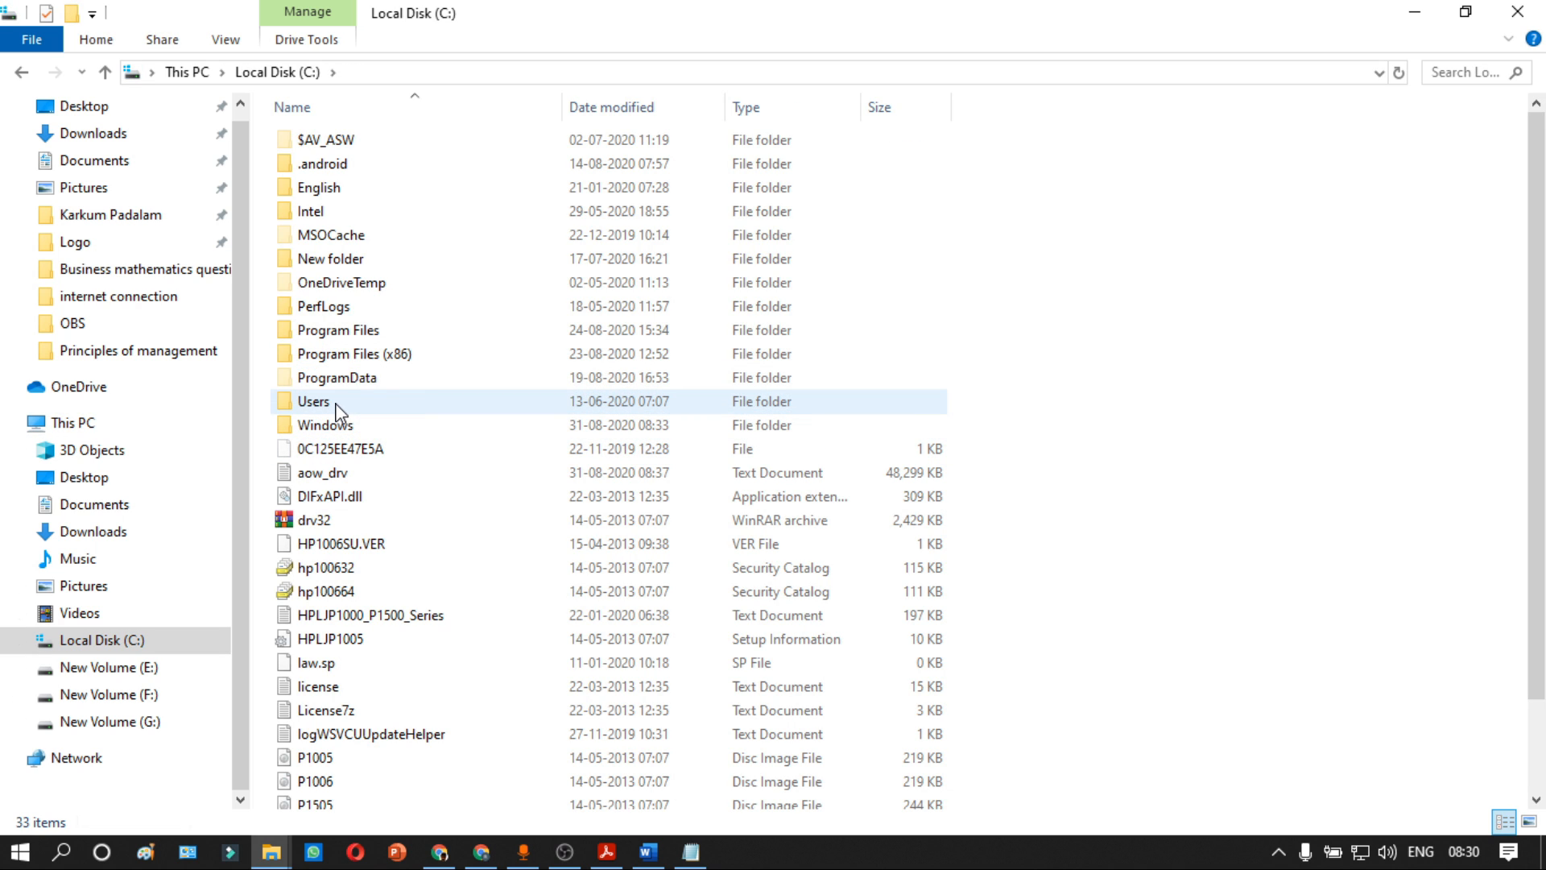
pyautogui.doubleClick(335, 406)
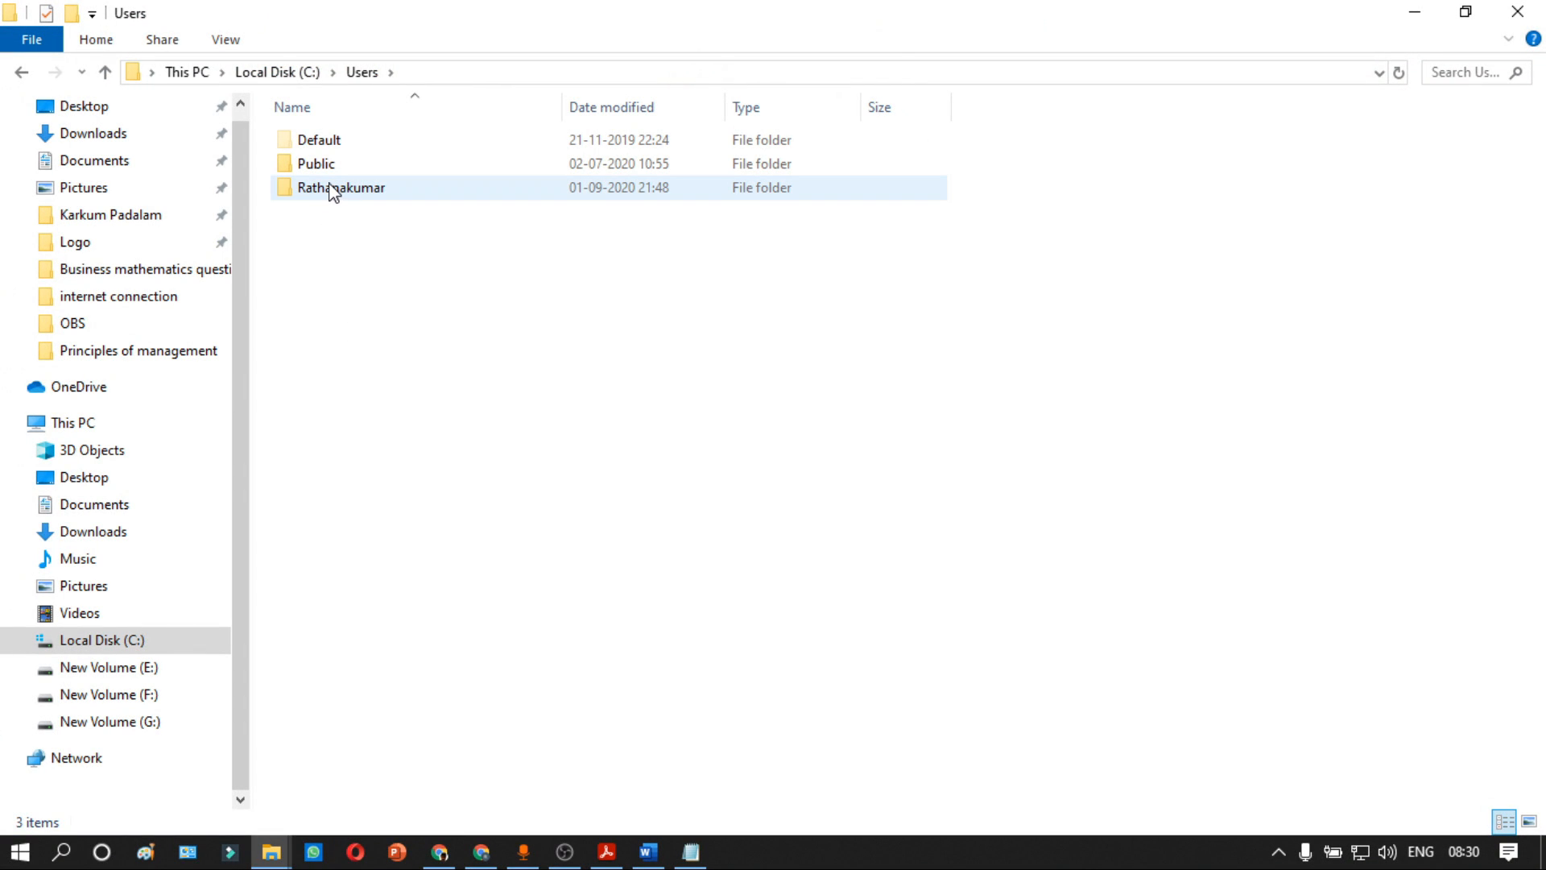
pyautogui.moveTo(337, 193)
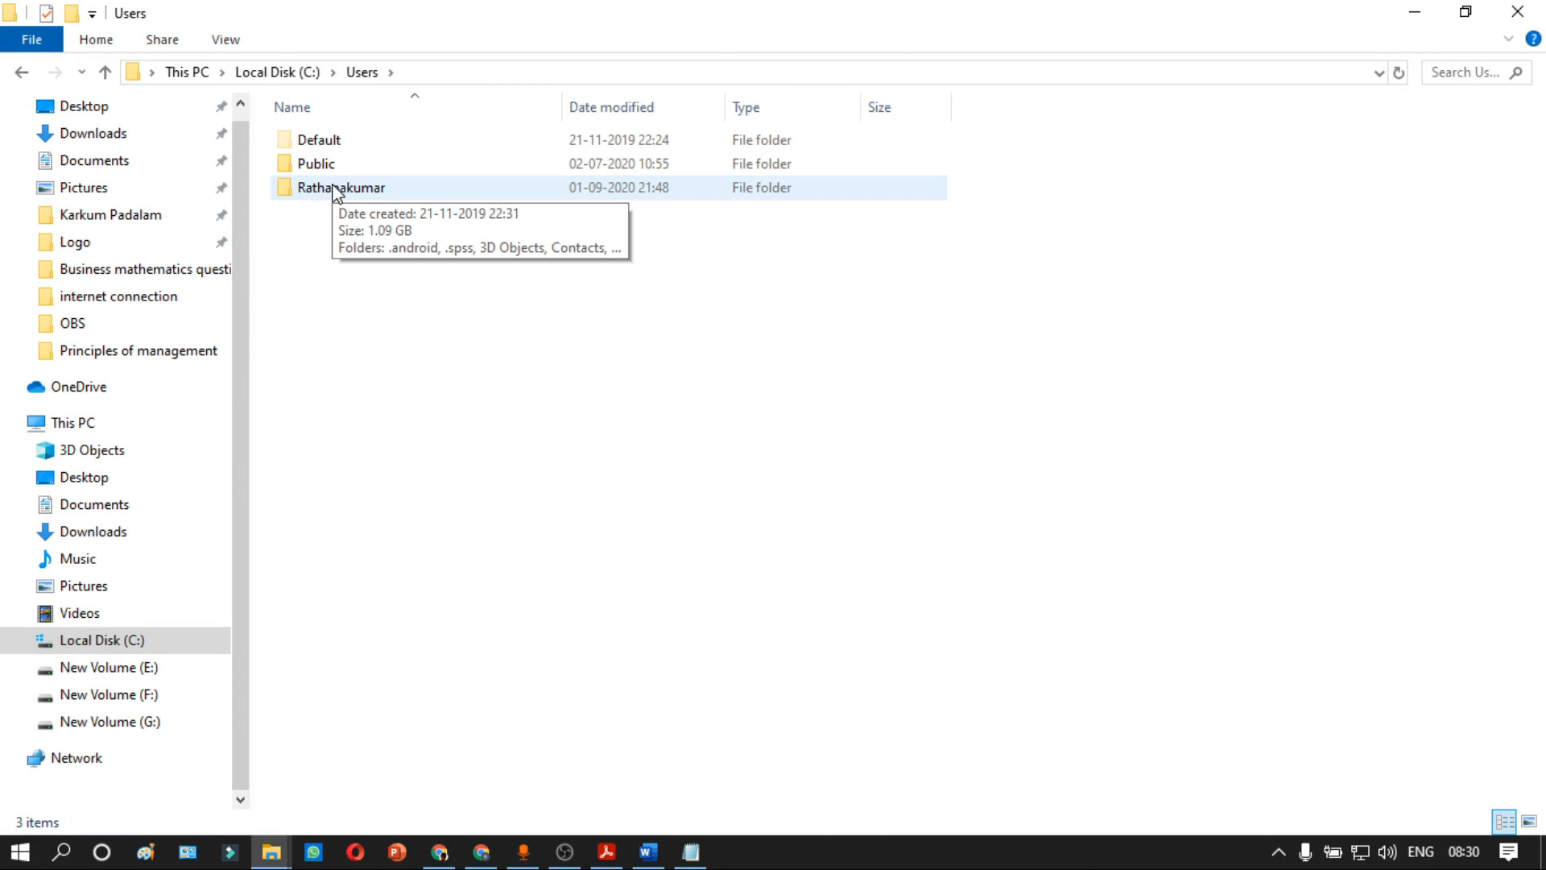
pyautogui.doubleClick(330, 197)
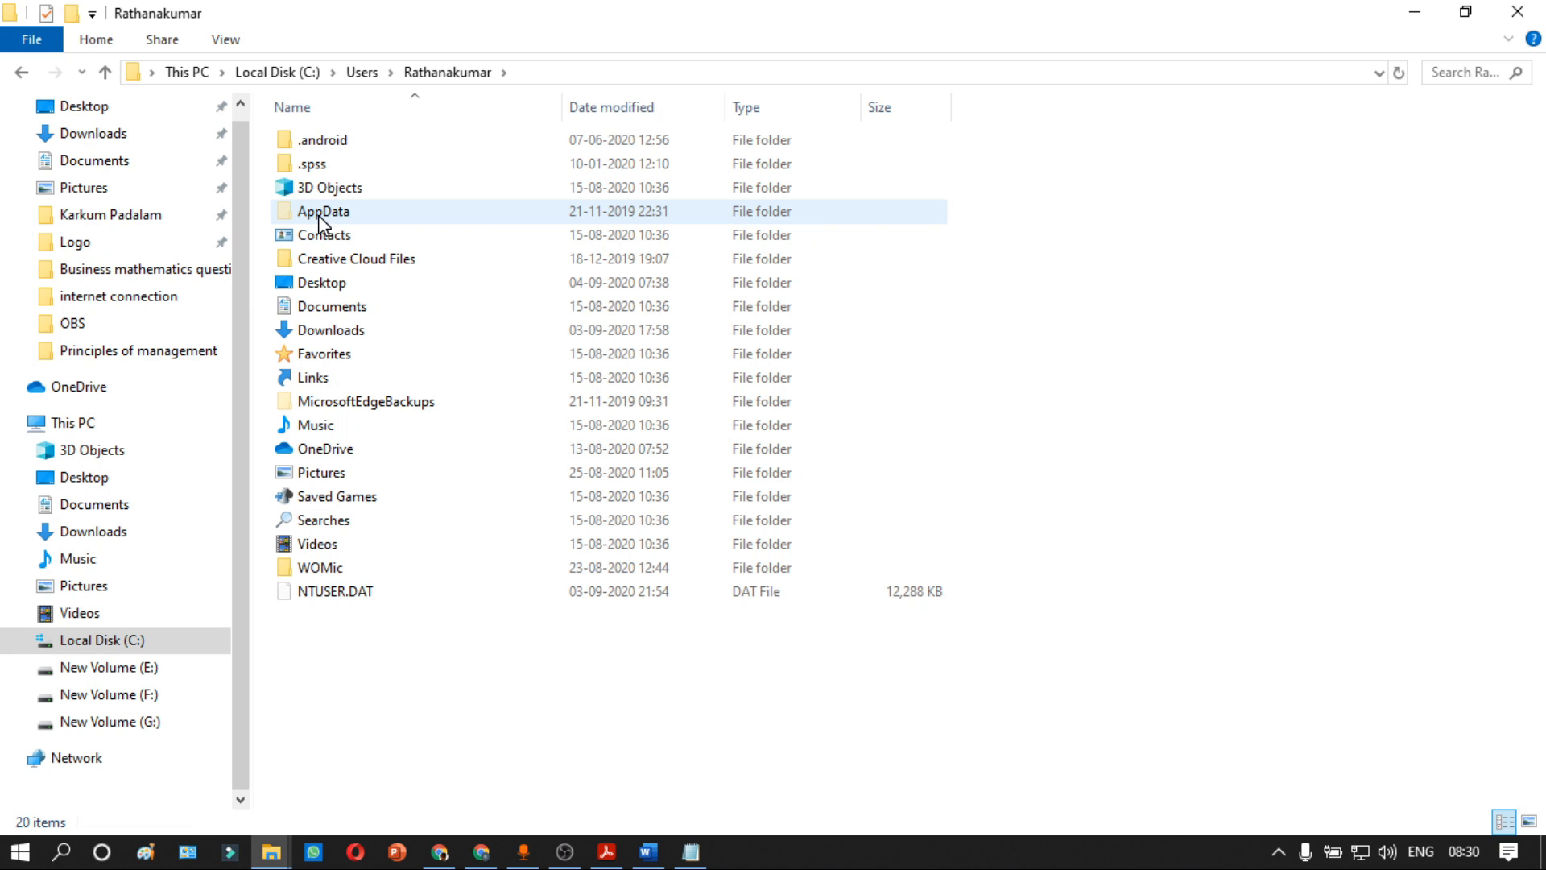
# Step: Open the Packages folder inside AppData\Local of the user profile
pyautogui.doubleClick(317, 214)
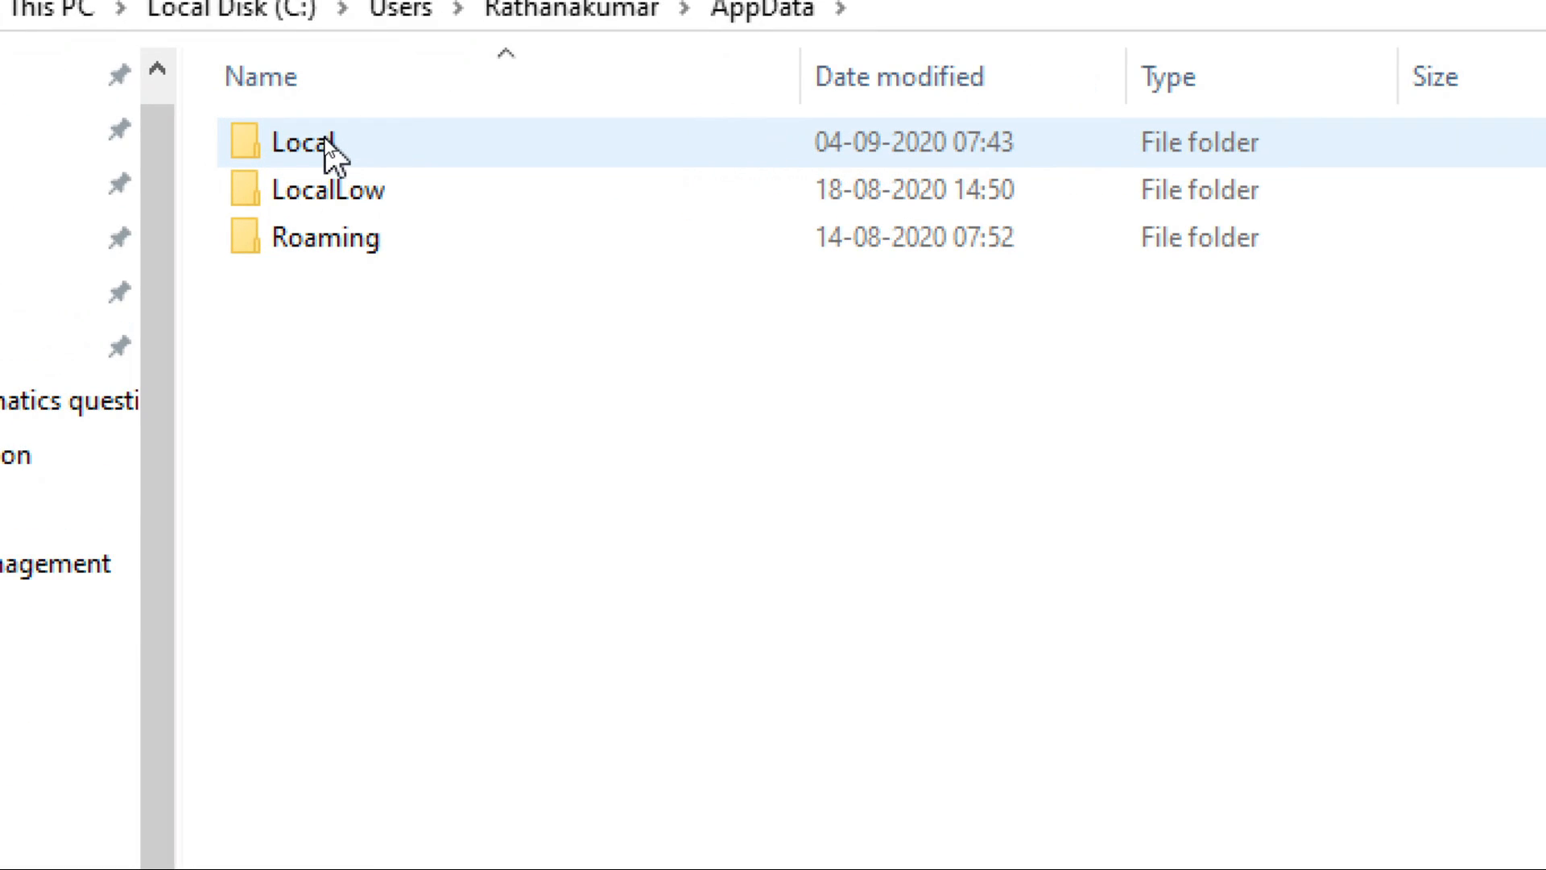
pyautogui.doubleClick(330, 149)
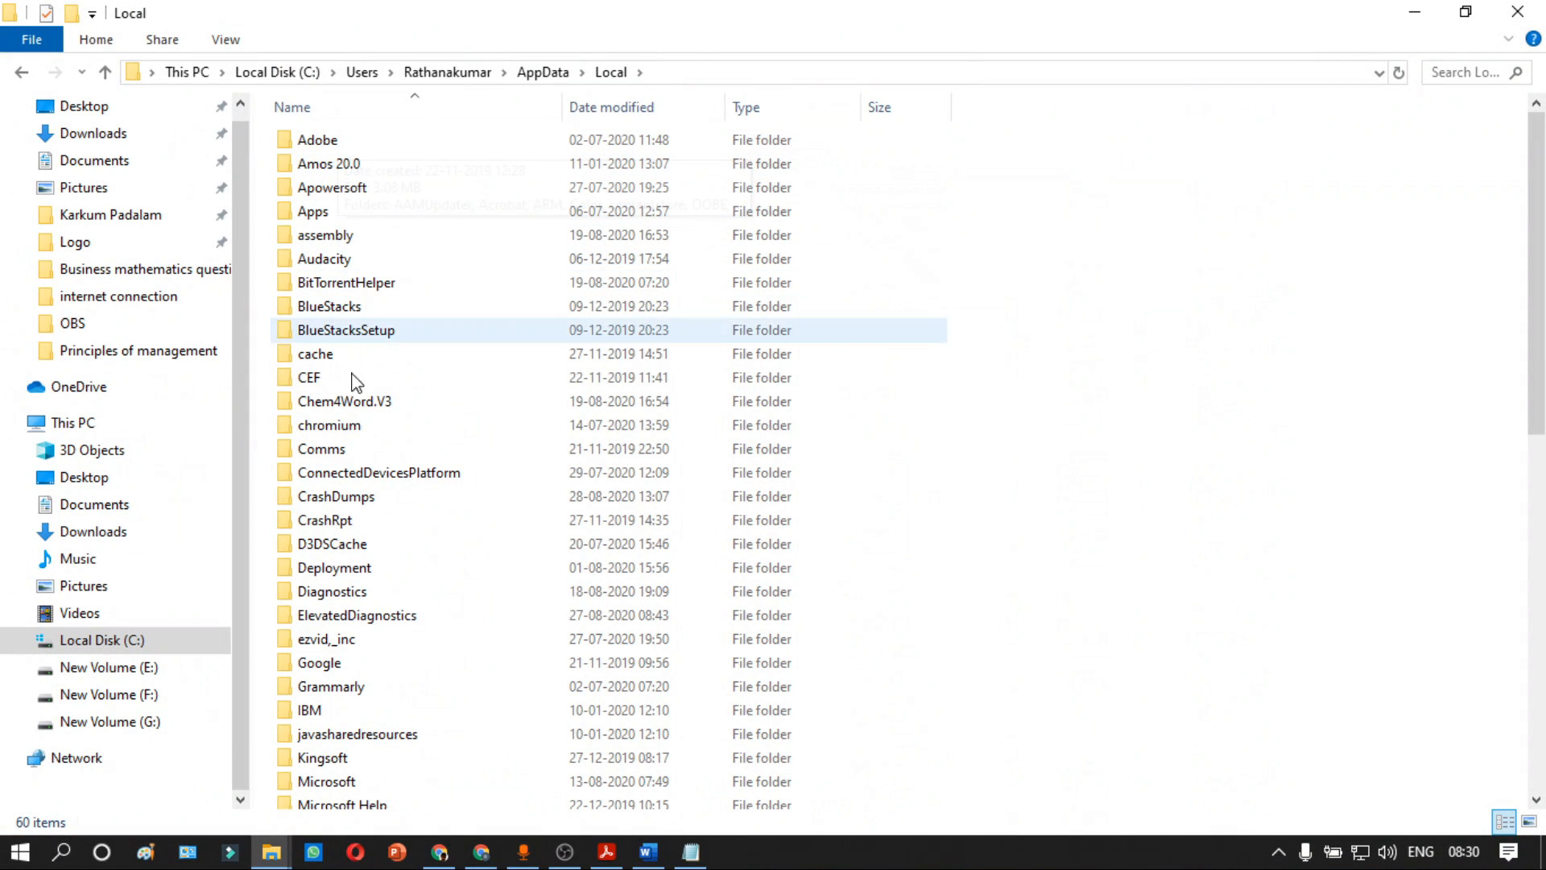
pyautogui.scroll(-8, 403, 687)
pyautogui.scroll(-2, 355, 592)
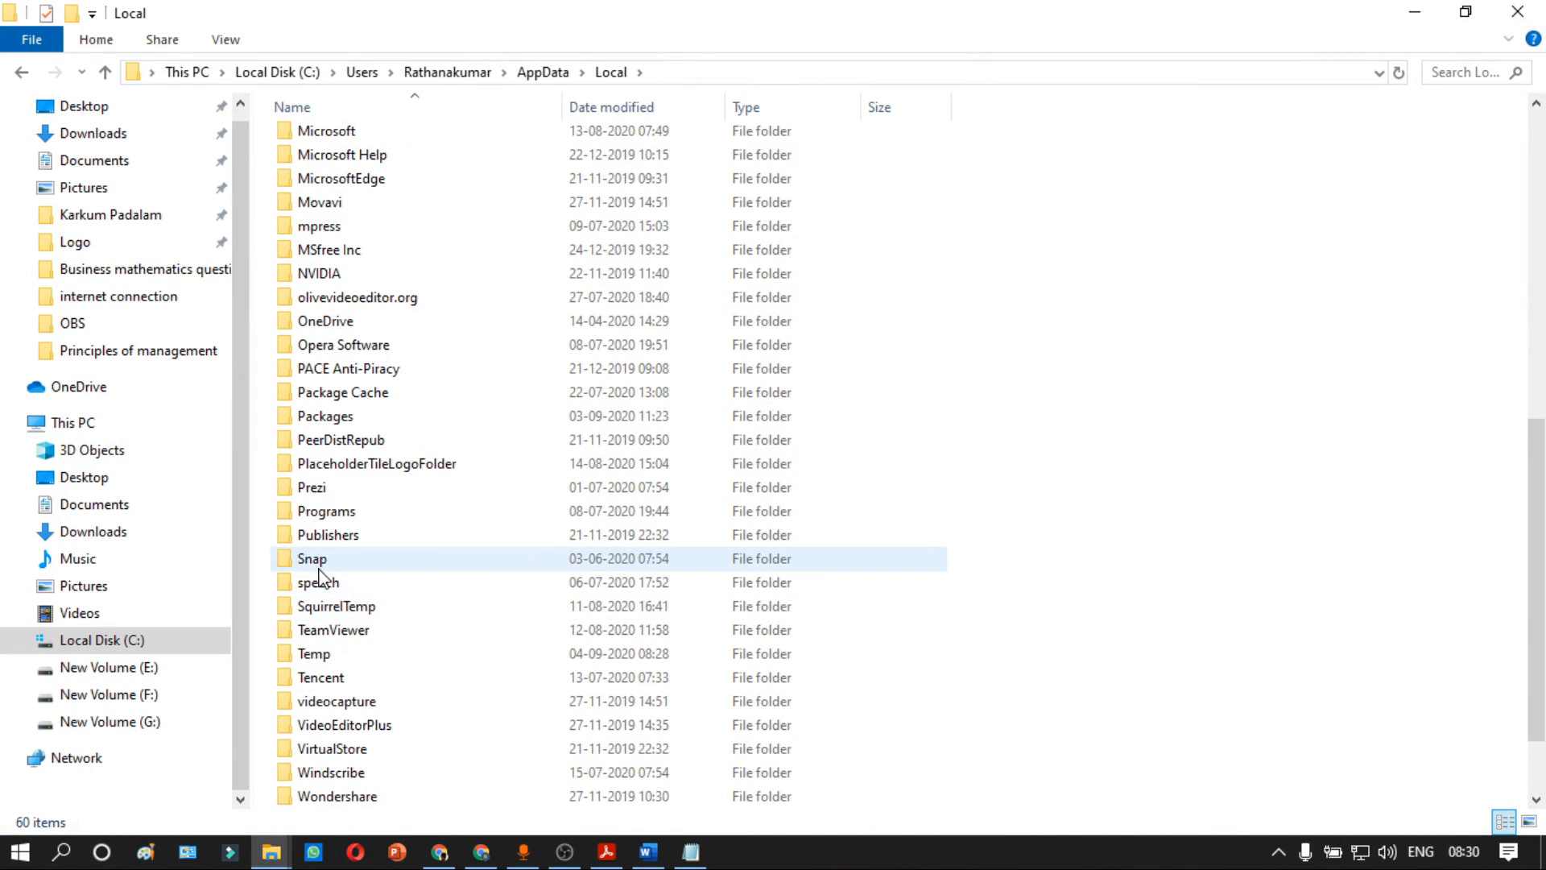
pyautogui.scroll(-2, 371, 483)
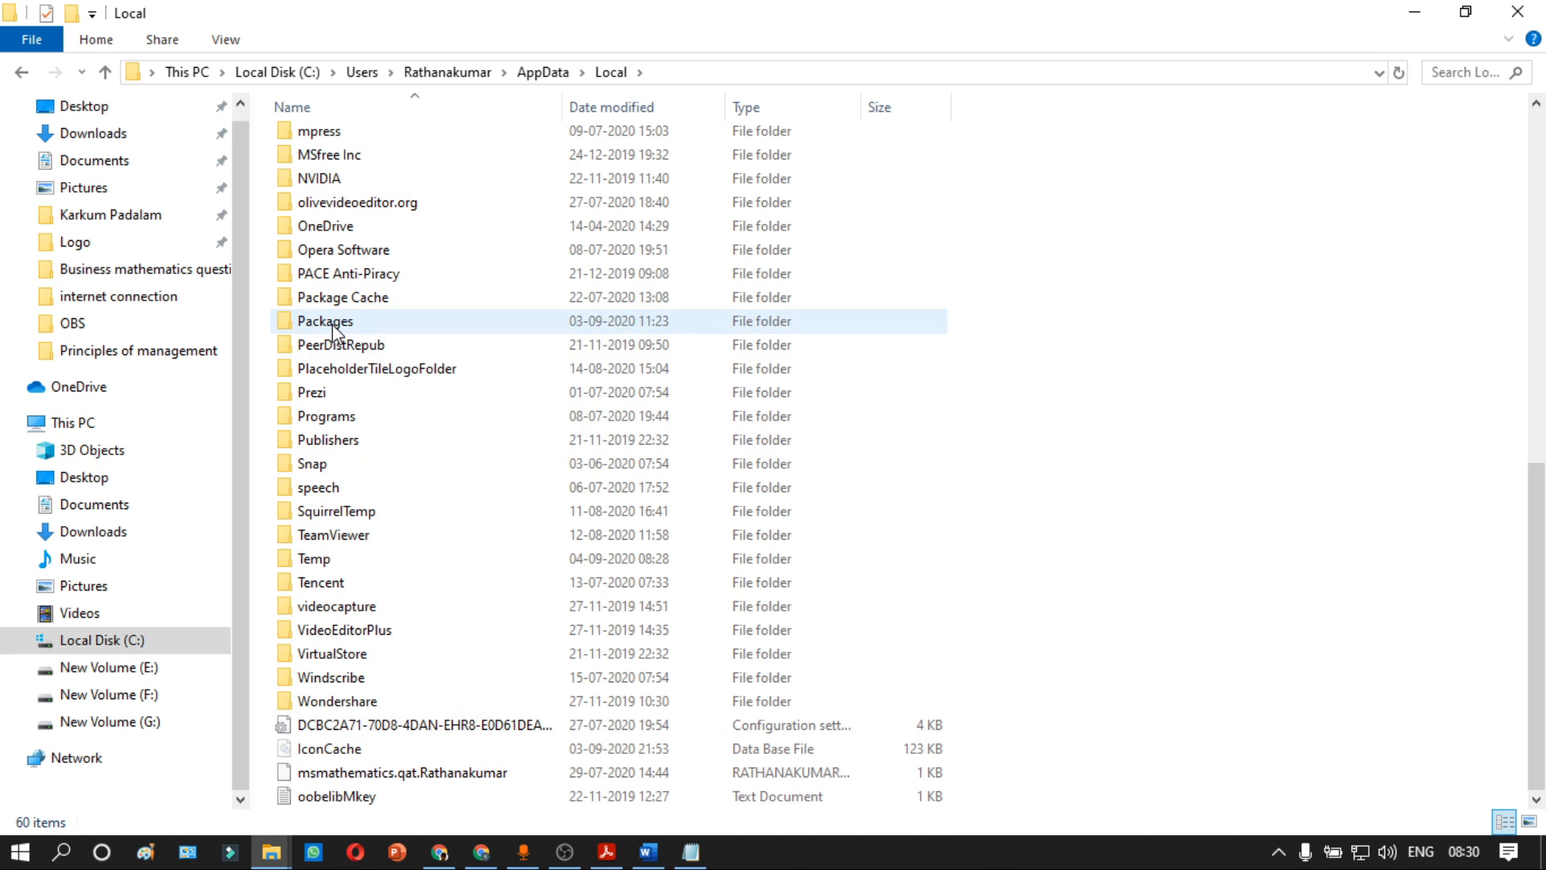
pyautogui.doubleClick(332, 324)
# Step: Open the ScreenClip folder inside TempState of the Microsoft.Windows.ShellExperienceHost_cw5n1h2txyewy package to show the saved snips
pyautogui.scroll(-12, 354, 483)
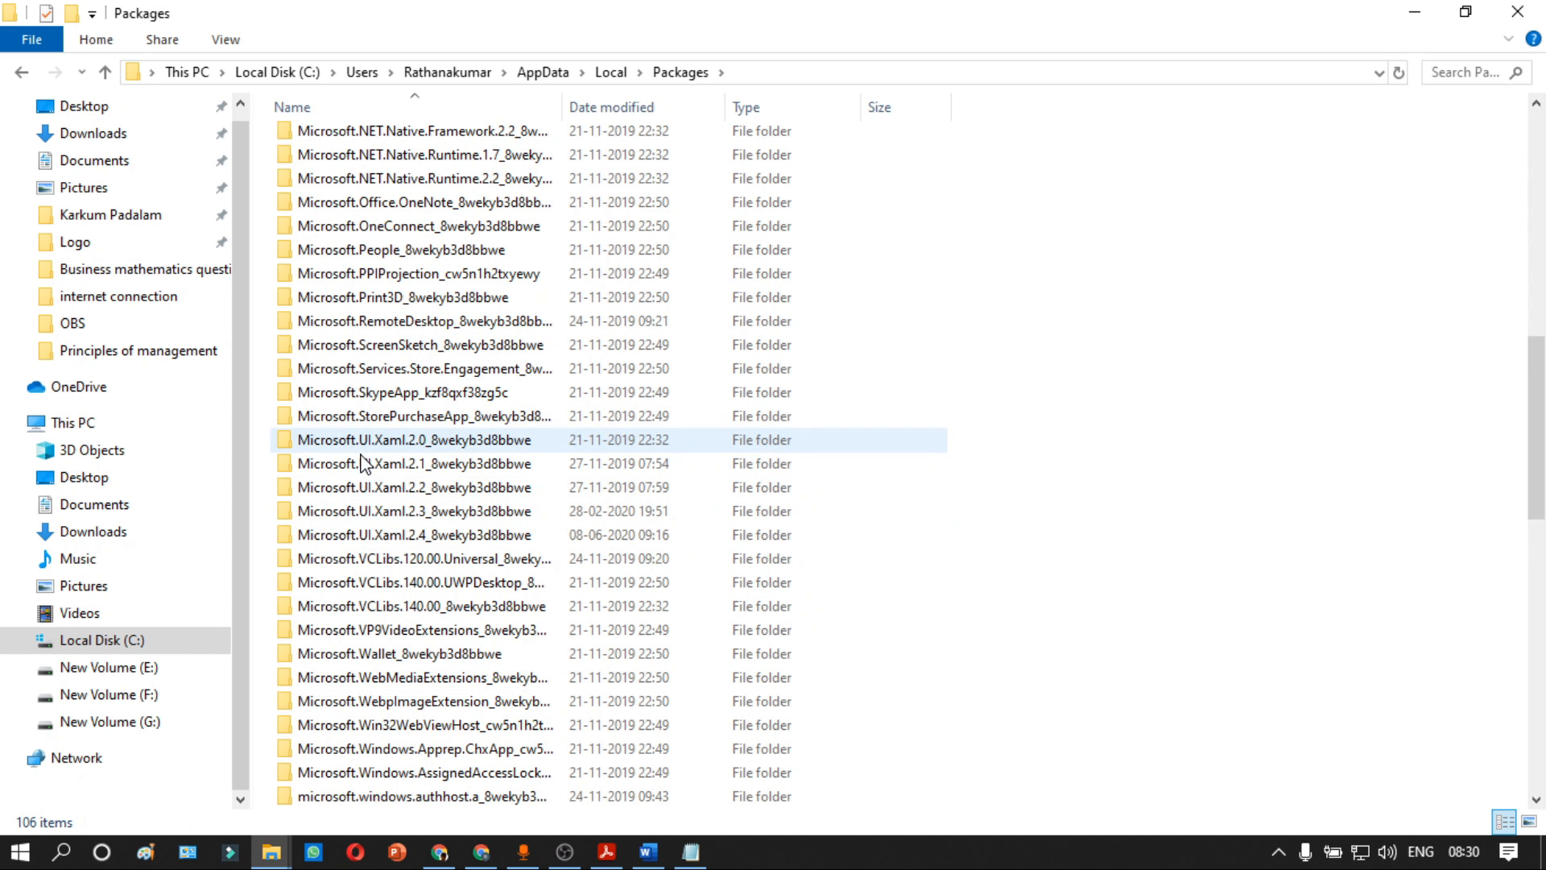
pyautogui.scroll(-9, 362, 465)
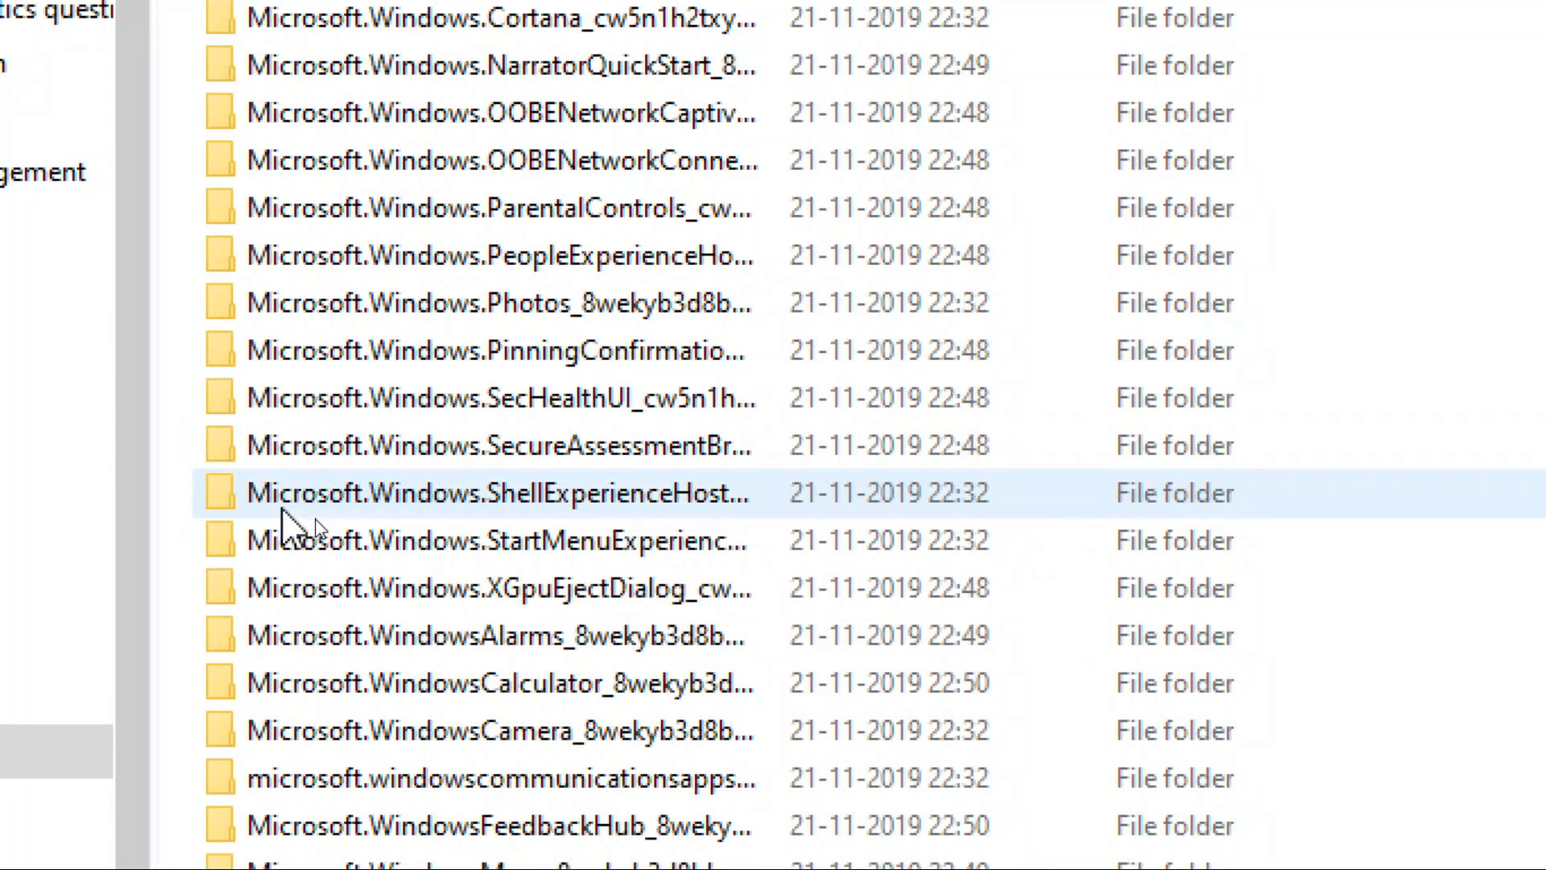
pyautogui.doubleClick(504, 496)
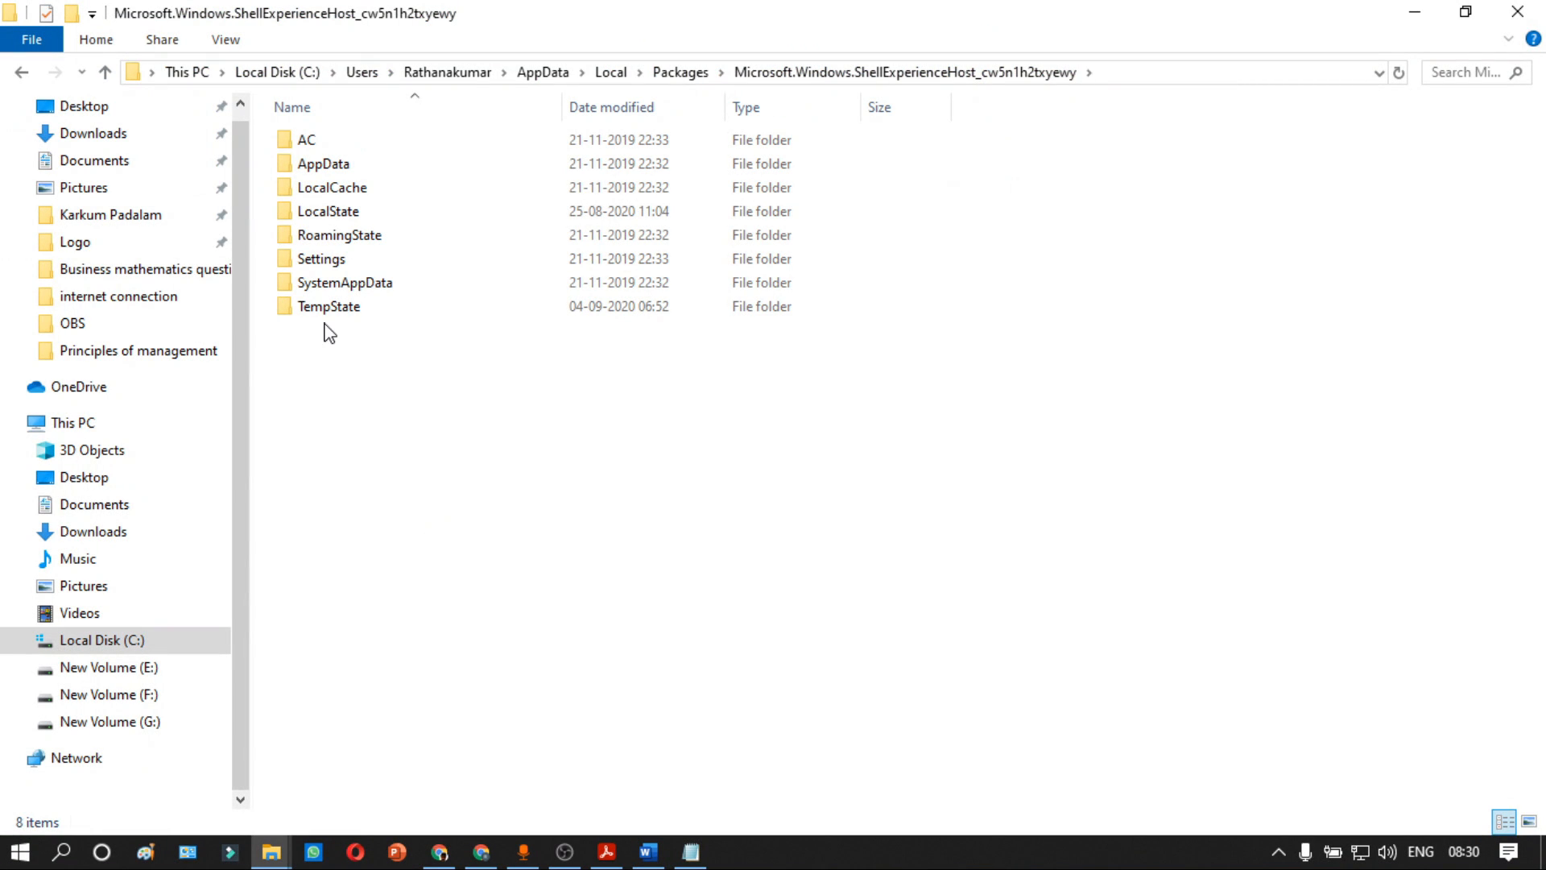
pyautogui.doubleClick(324, 317)
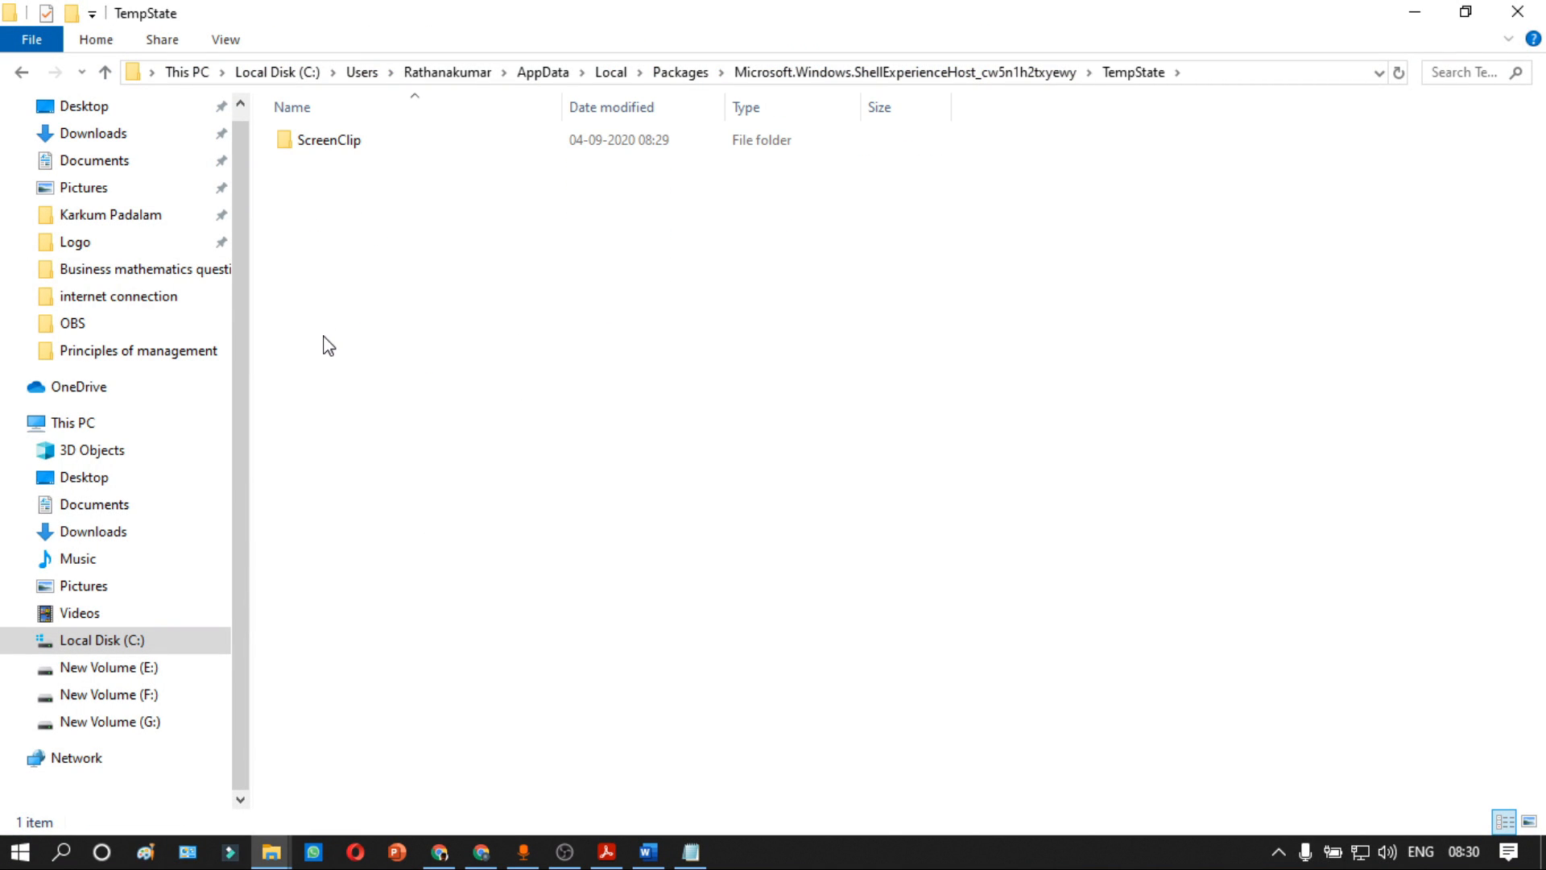
pyautogui.doubleClick(341, 142)
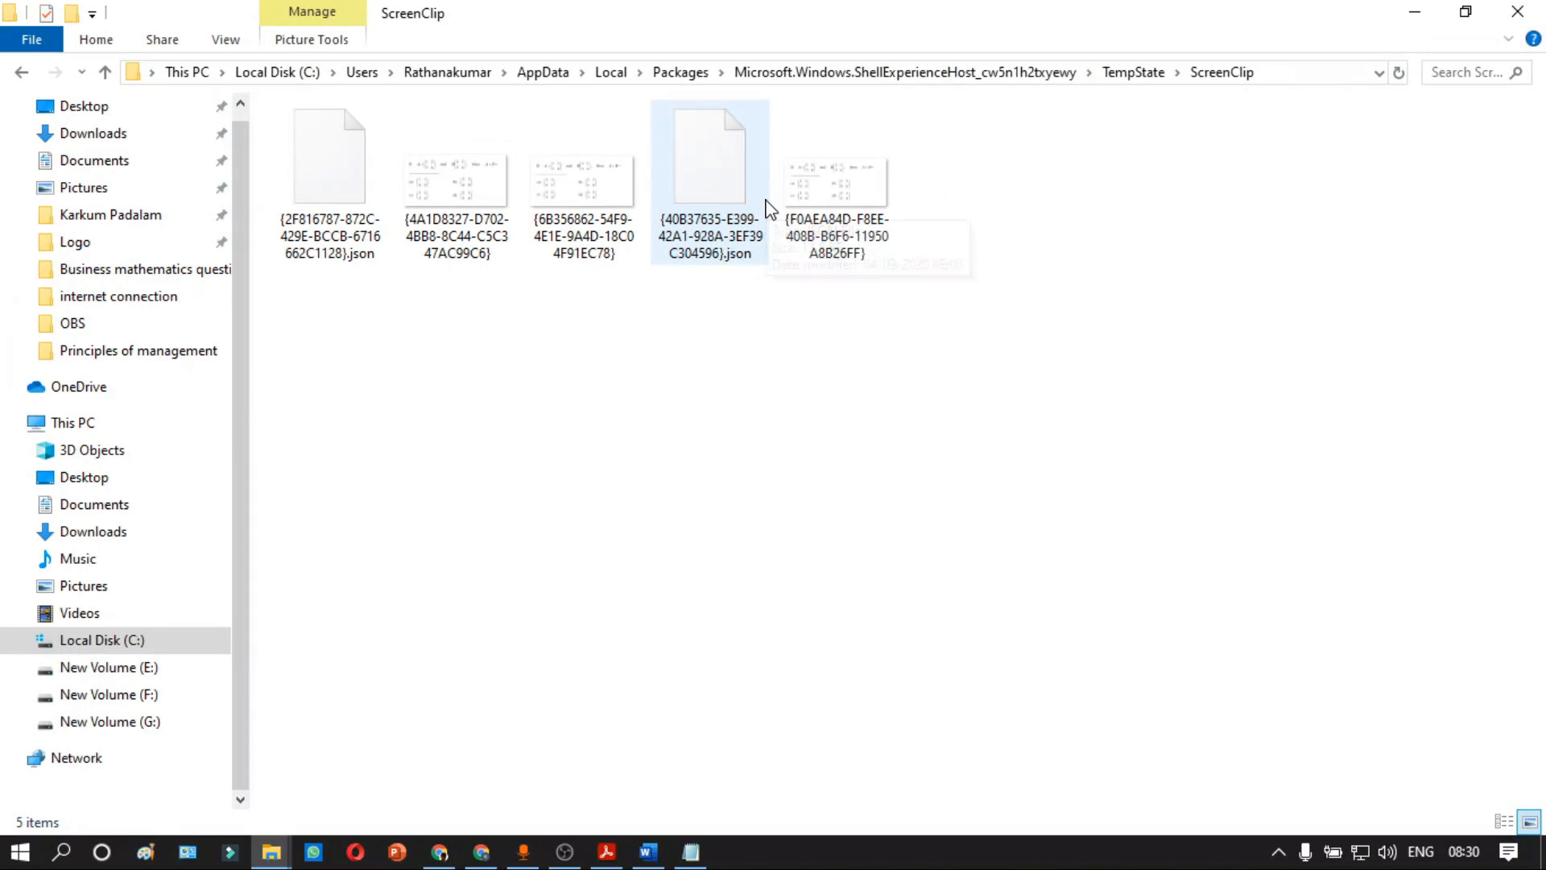
# Step: Return to the TempState folder and show the option for sending the ScreenClip folder to the desktop as a shortcut
pyautogui.click(19, 73)
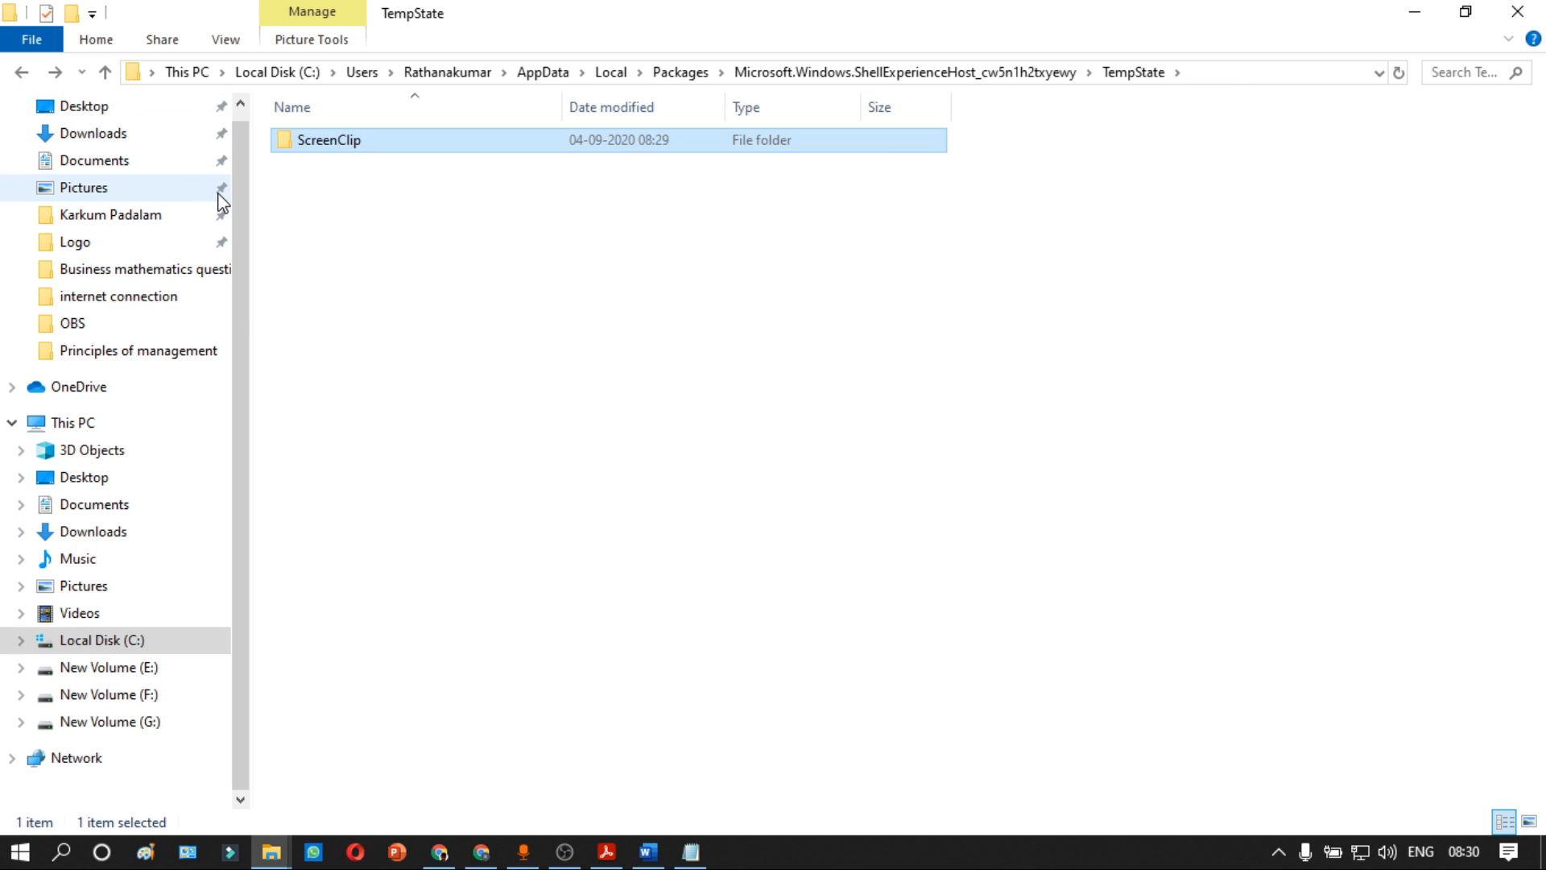
pyautogui.moveTo(358, 144)
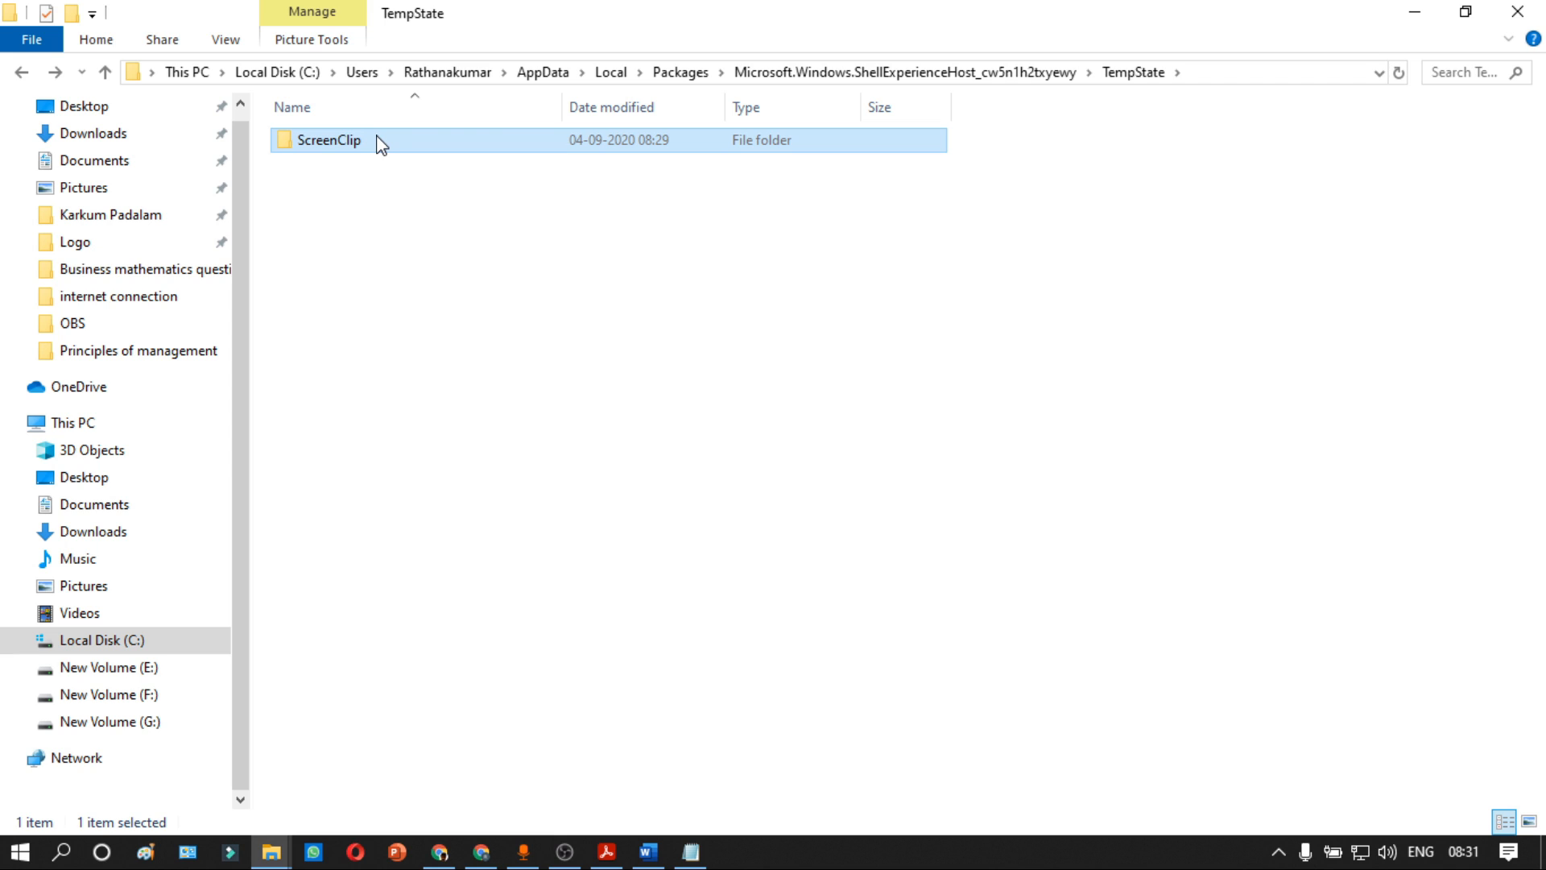
pyautogui.rightClick(377, 138)
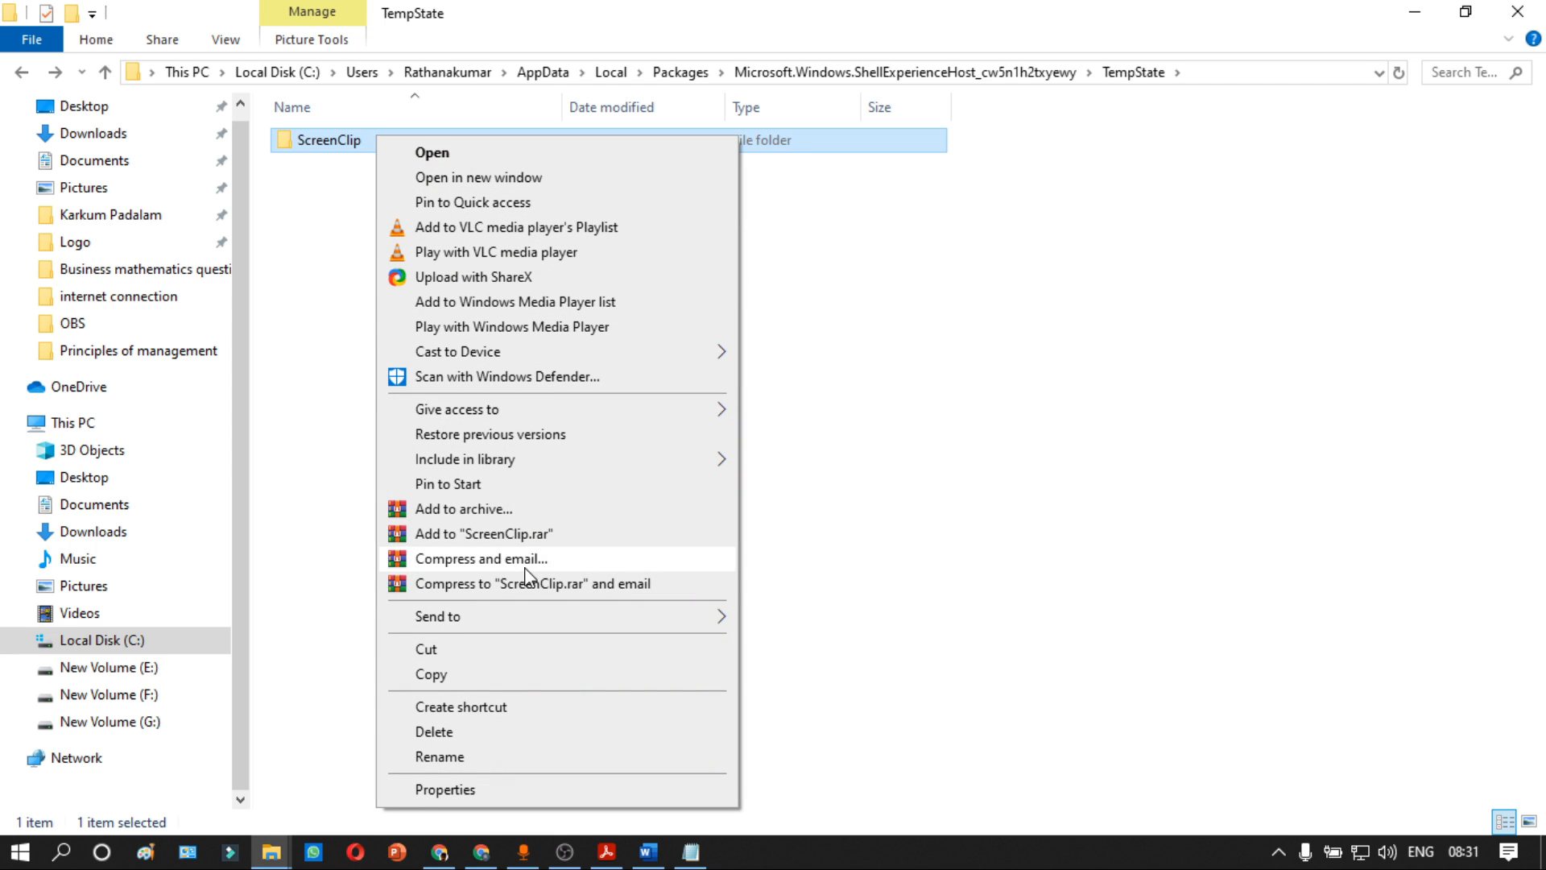
pyautogui.moveTo(521, 616)
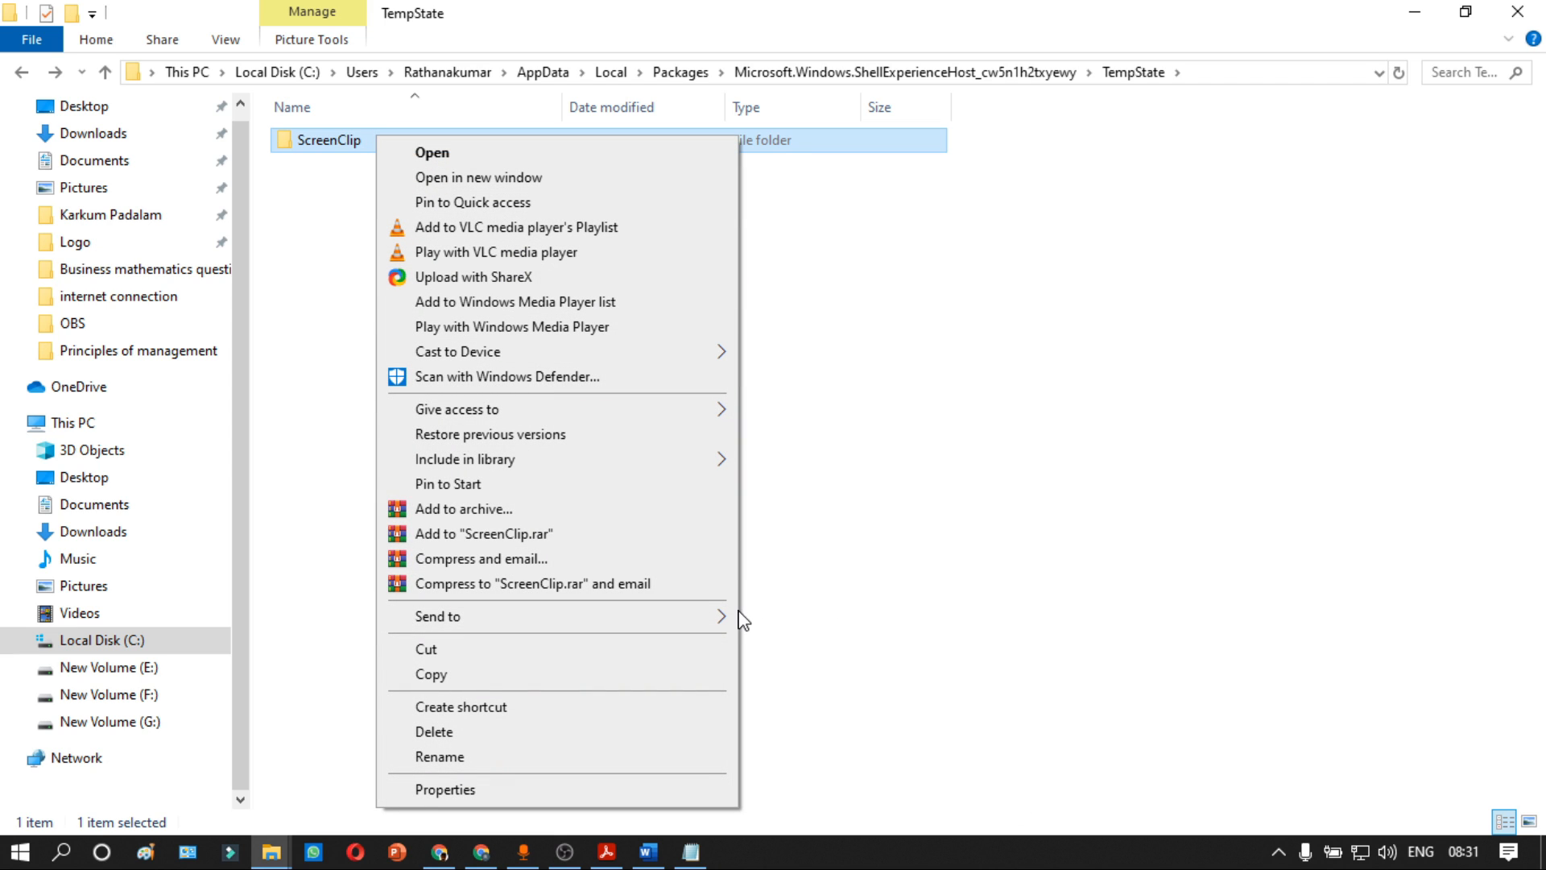
pyautogui.moveTo(719, 616)
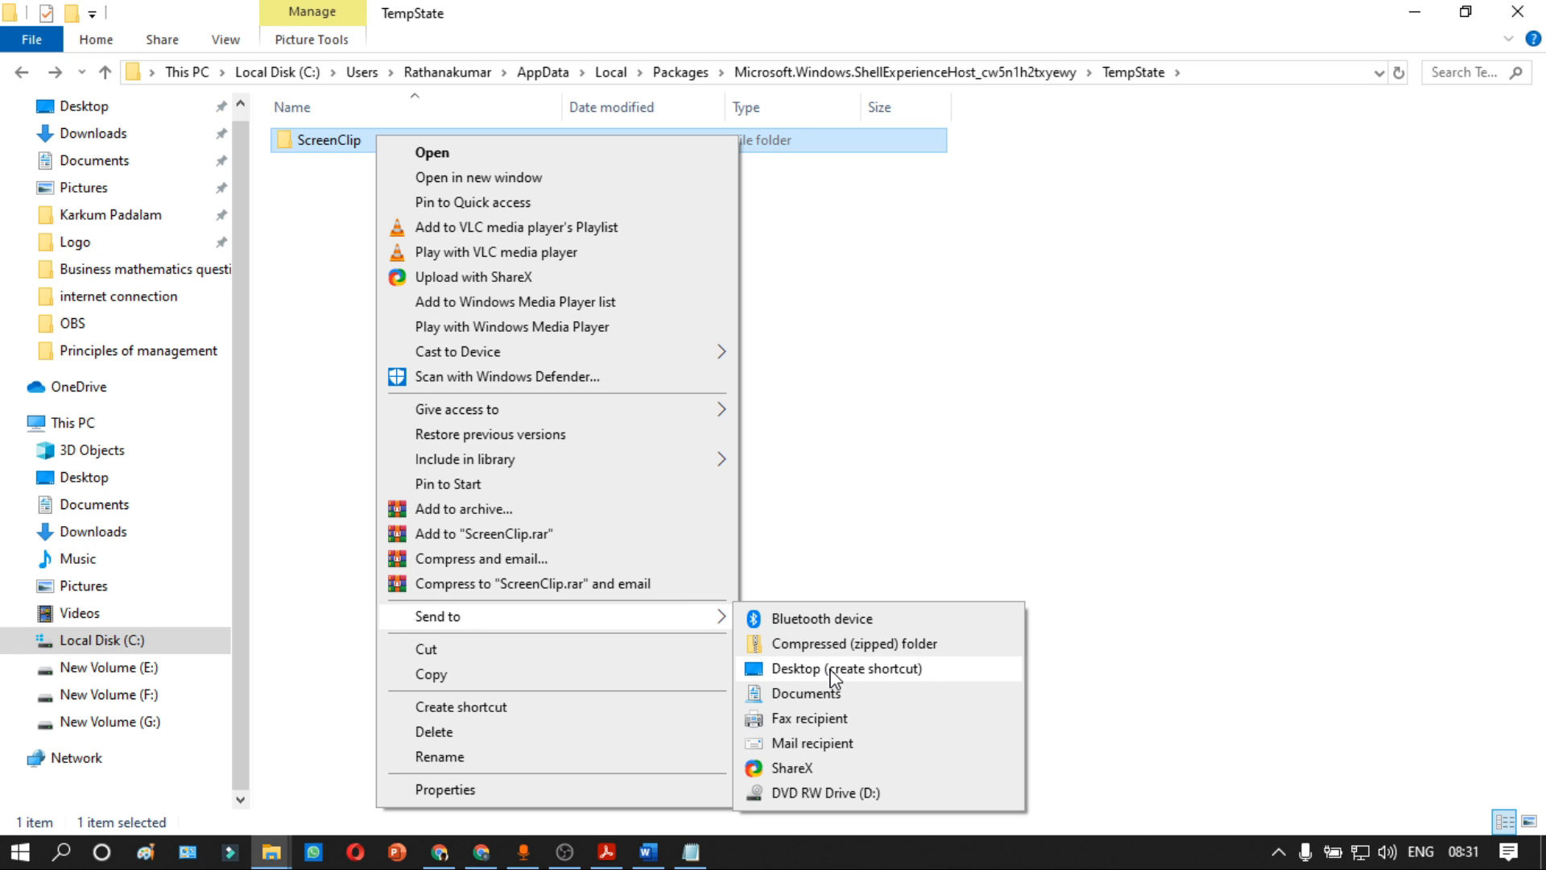
# Step: Go to the desktop, open the ScreenClip folder from its shortcut to check the saved snips, and minimize its window
pyautogui.click(1415, 11)
pyautogui.click(1415, 15)
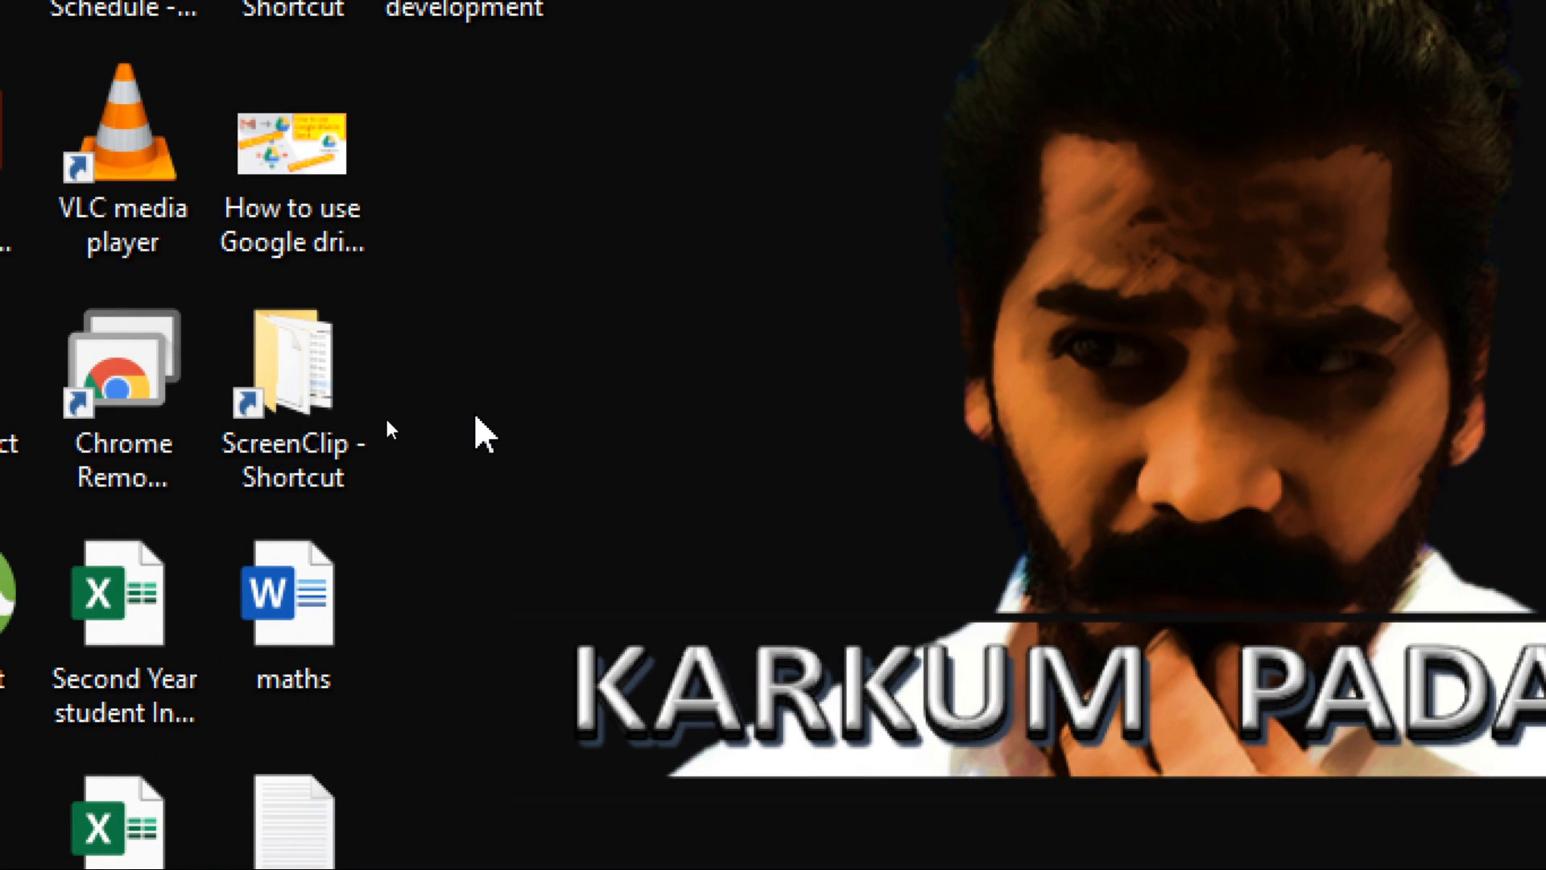
pyautogui.doubleClick(291, 395)
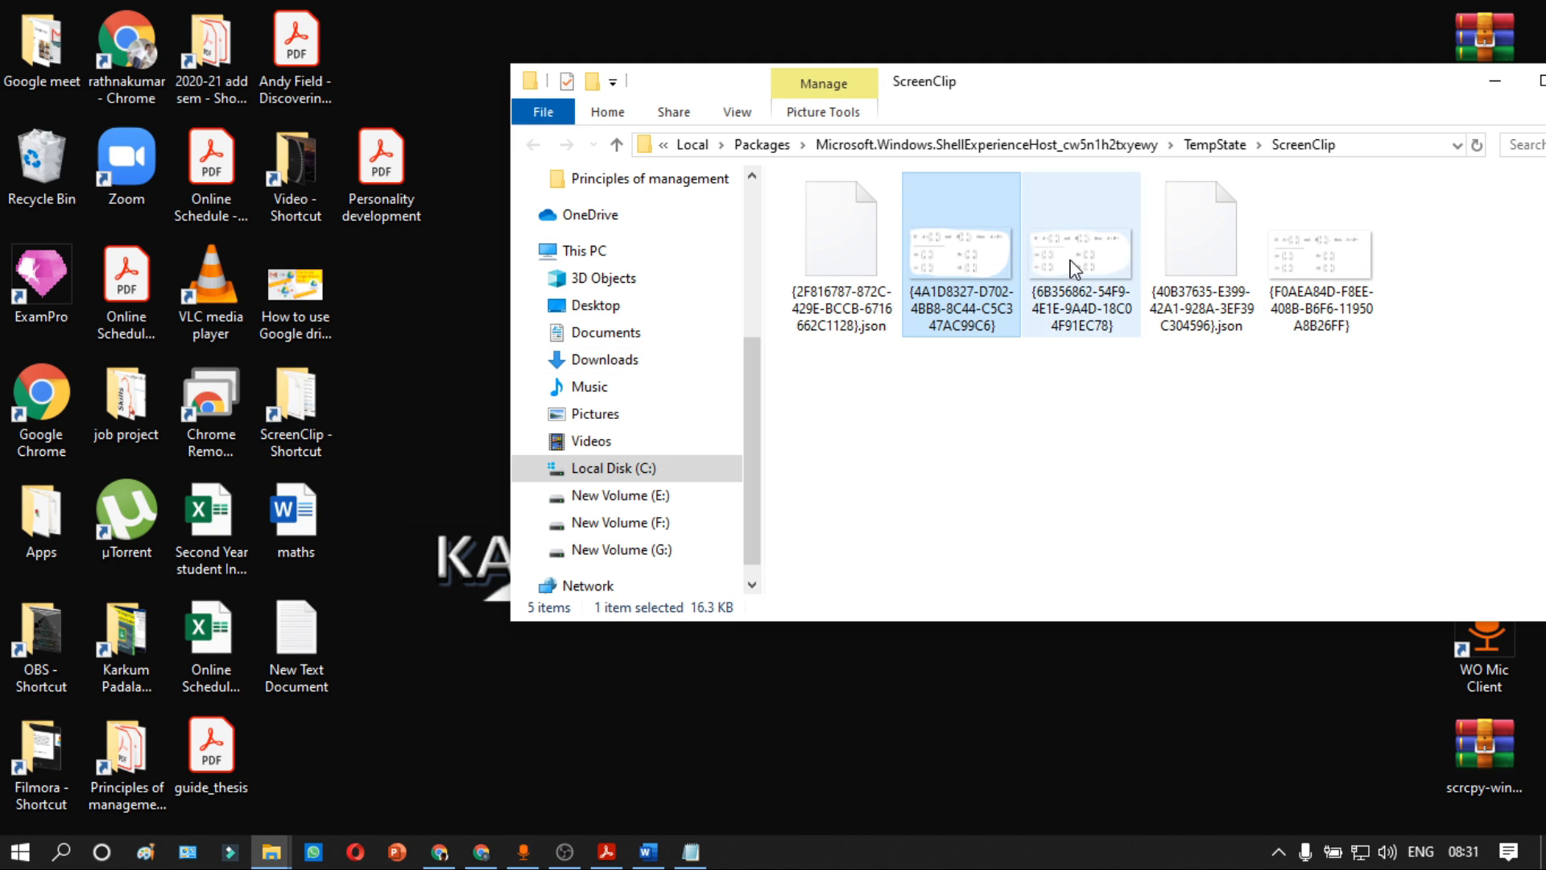
pyautogui.moveTo(1329, 98); pyautogui.dragTo(1056, 148)
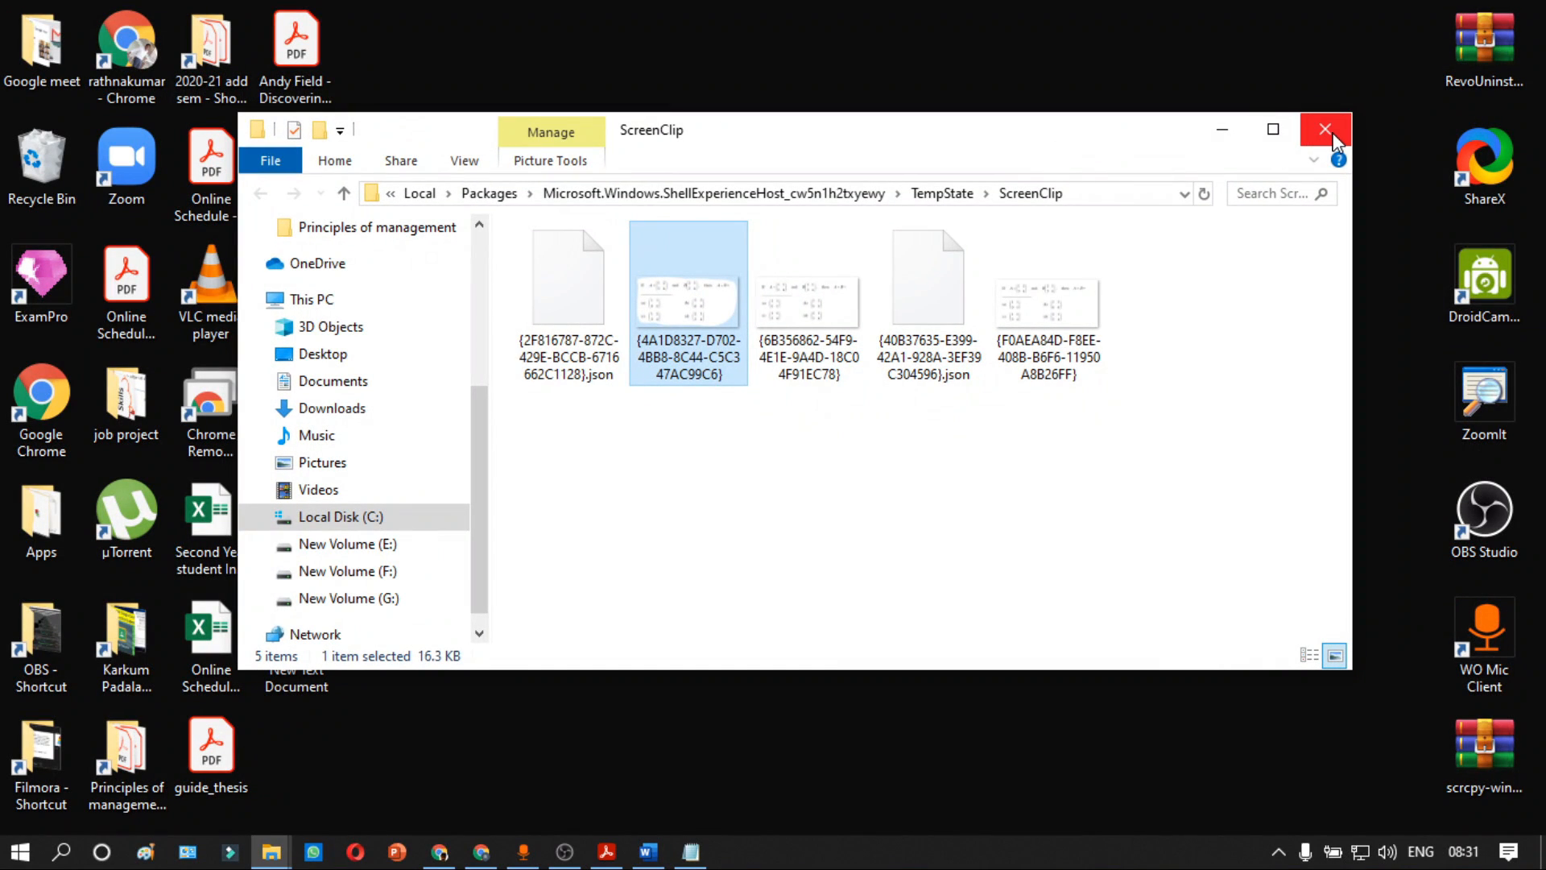
pyautogui.click(1037, 316)
pyautogui.click(1222, 129)
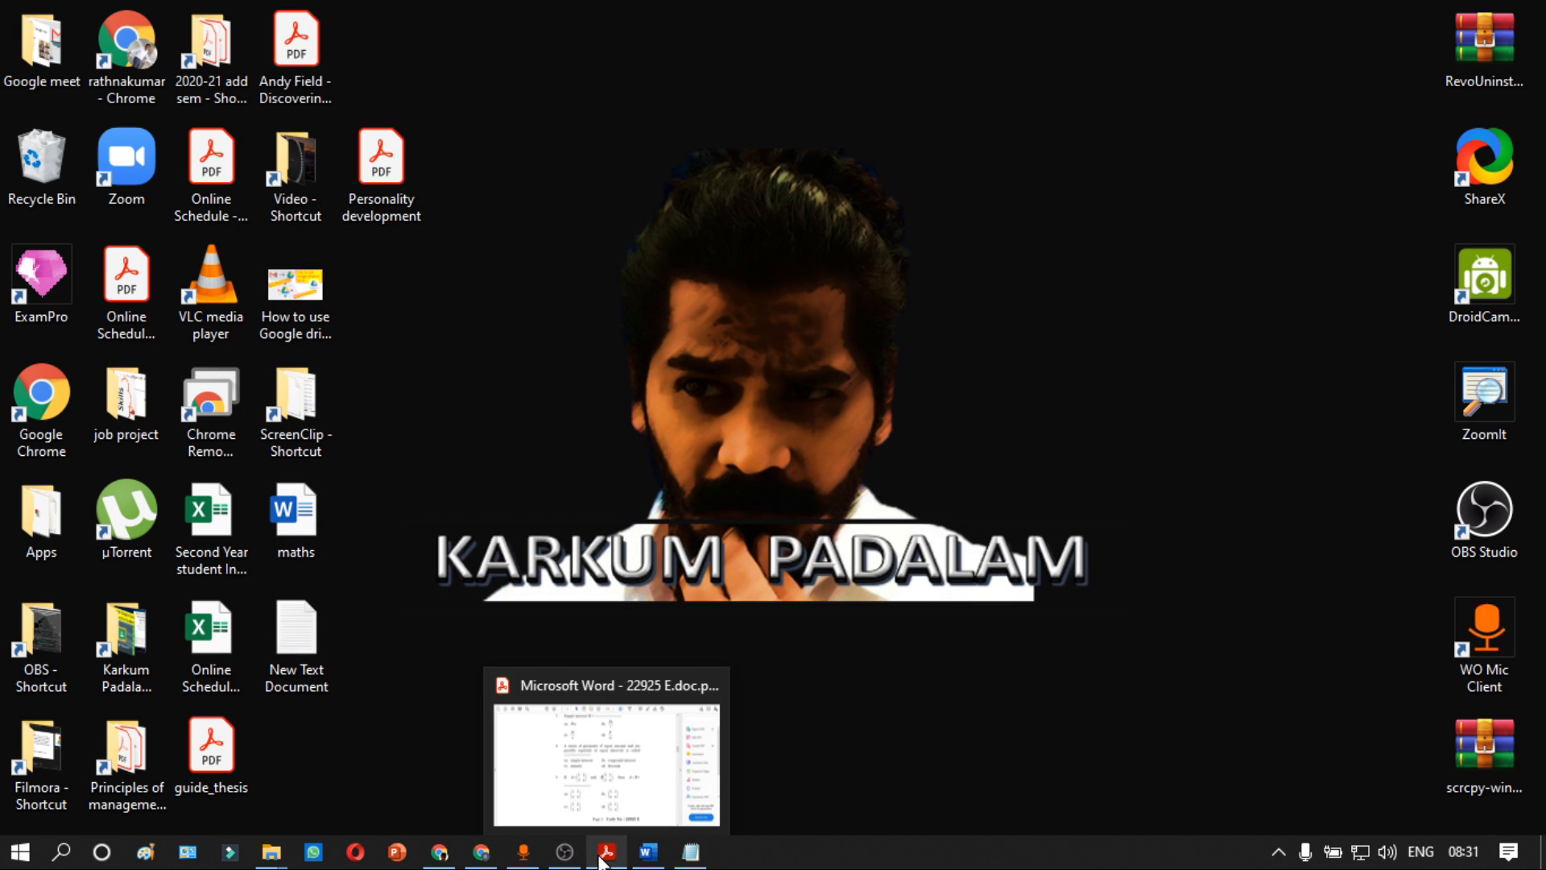
# Step: Switch to Chrome and open image insertion for the empty last question of the Mathematical equation Quiz
pyautogui.click(441, 856)
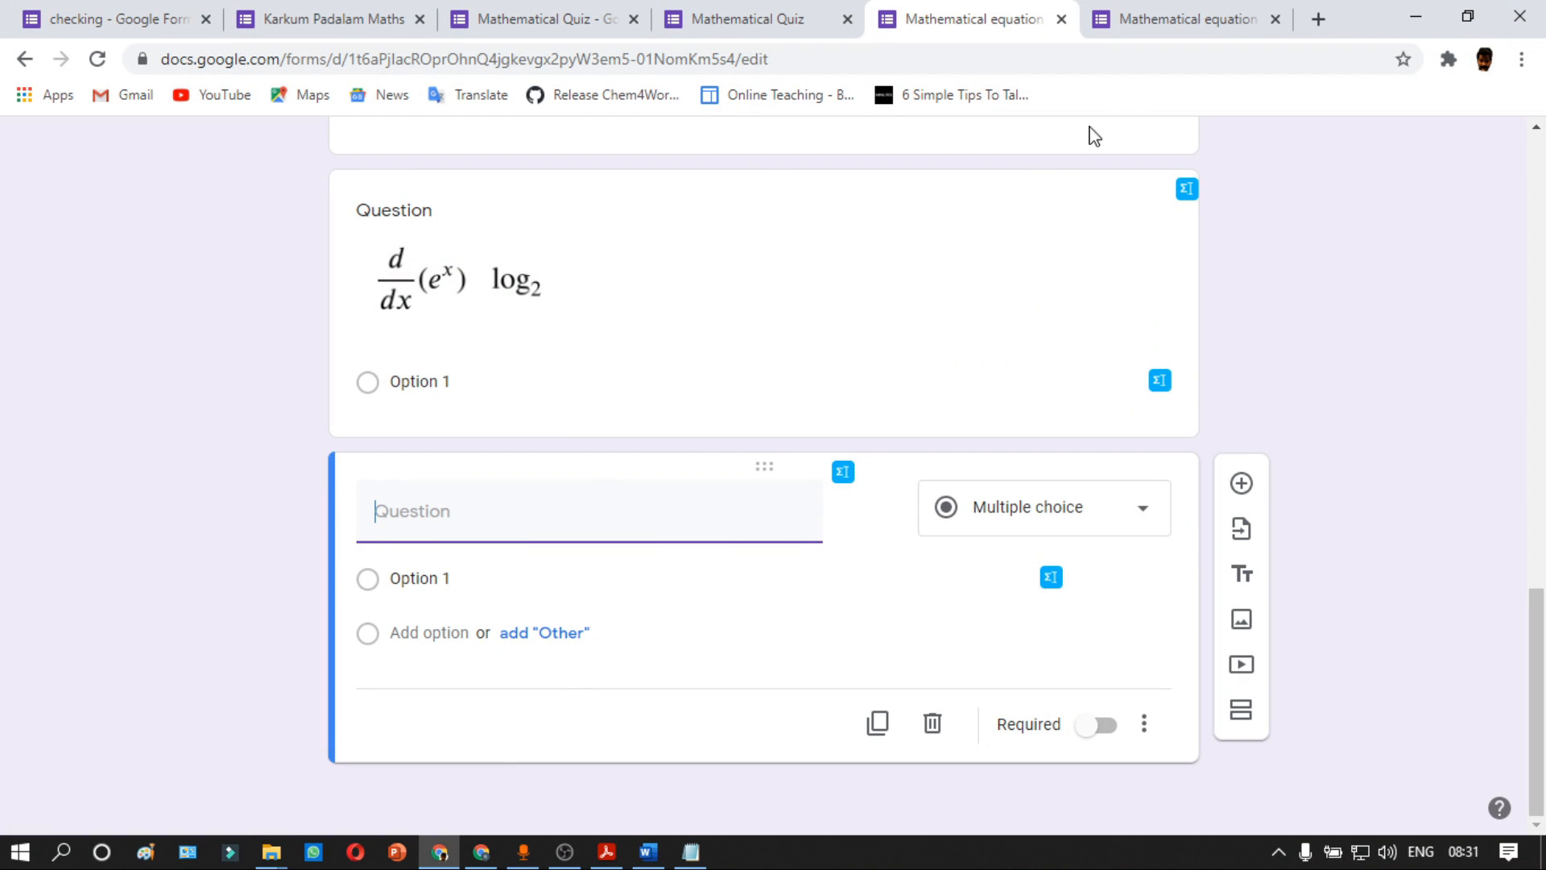
pyautogui.click(1187, 24)
pyautogui.click(1001, 12)
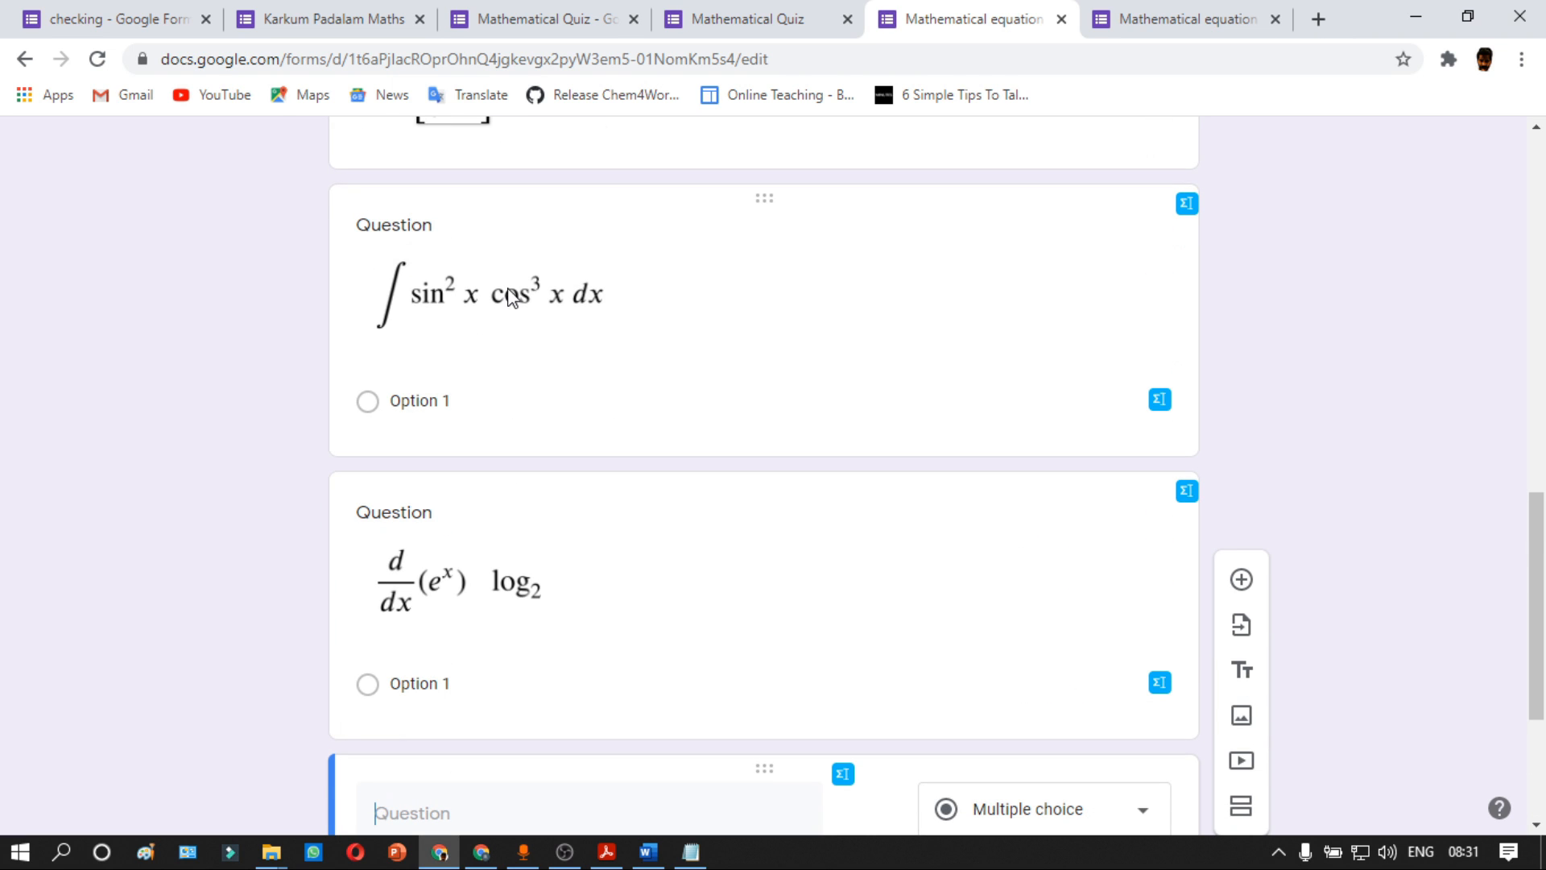
pyautogui.scroll(4, 473, 329)
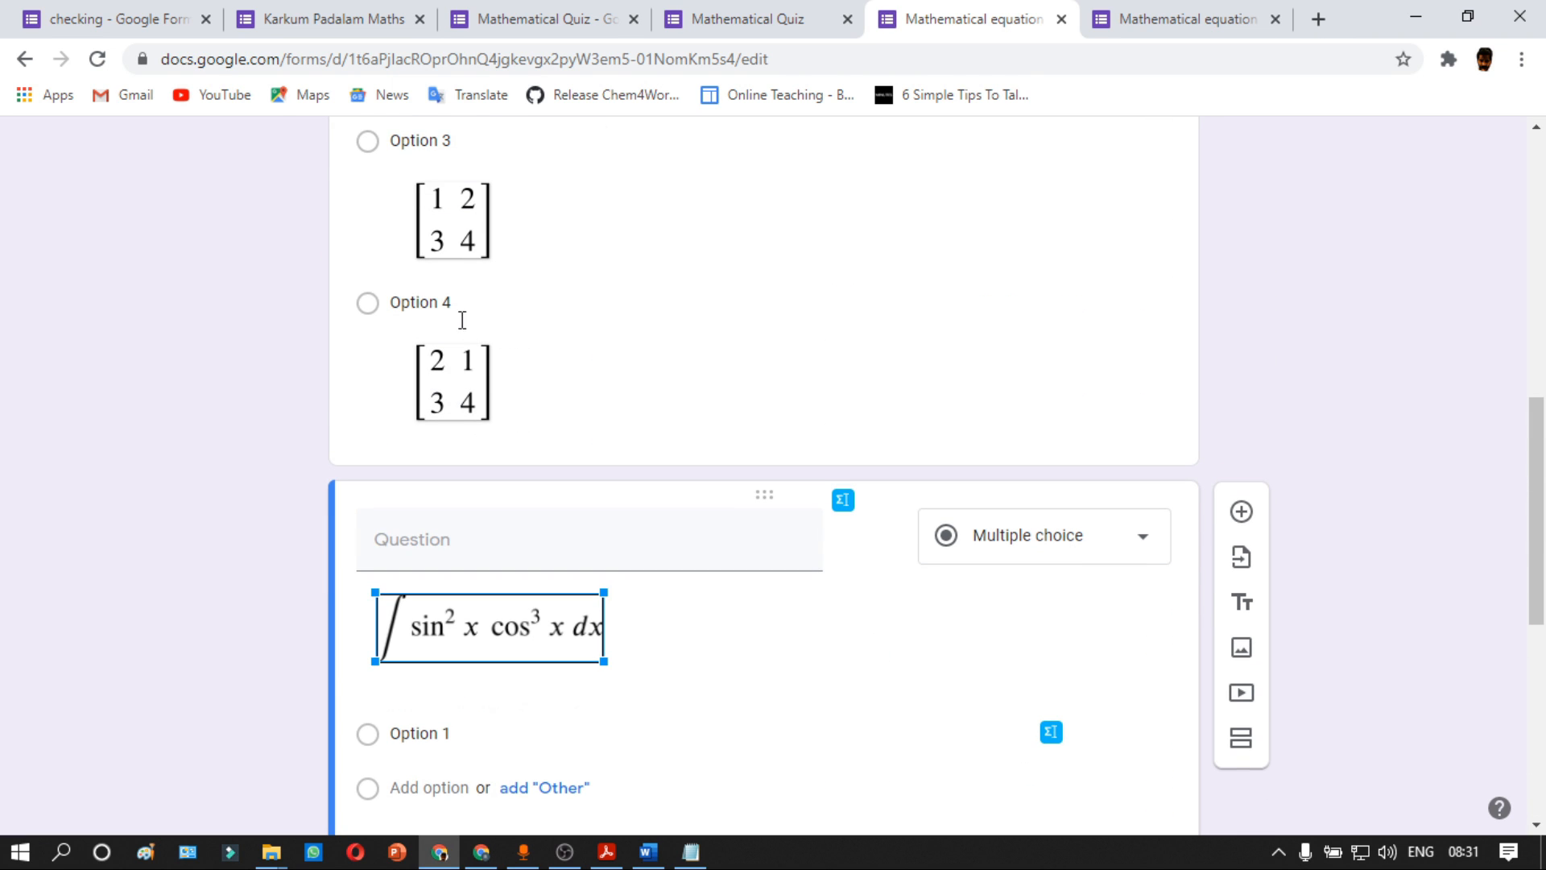
pyautogui.click(466, 305)
pyautogui.scroll(10, 483, 248)
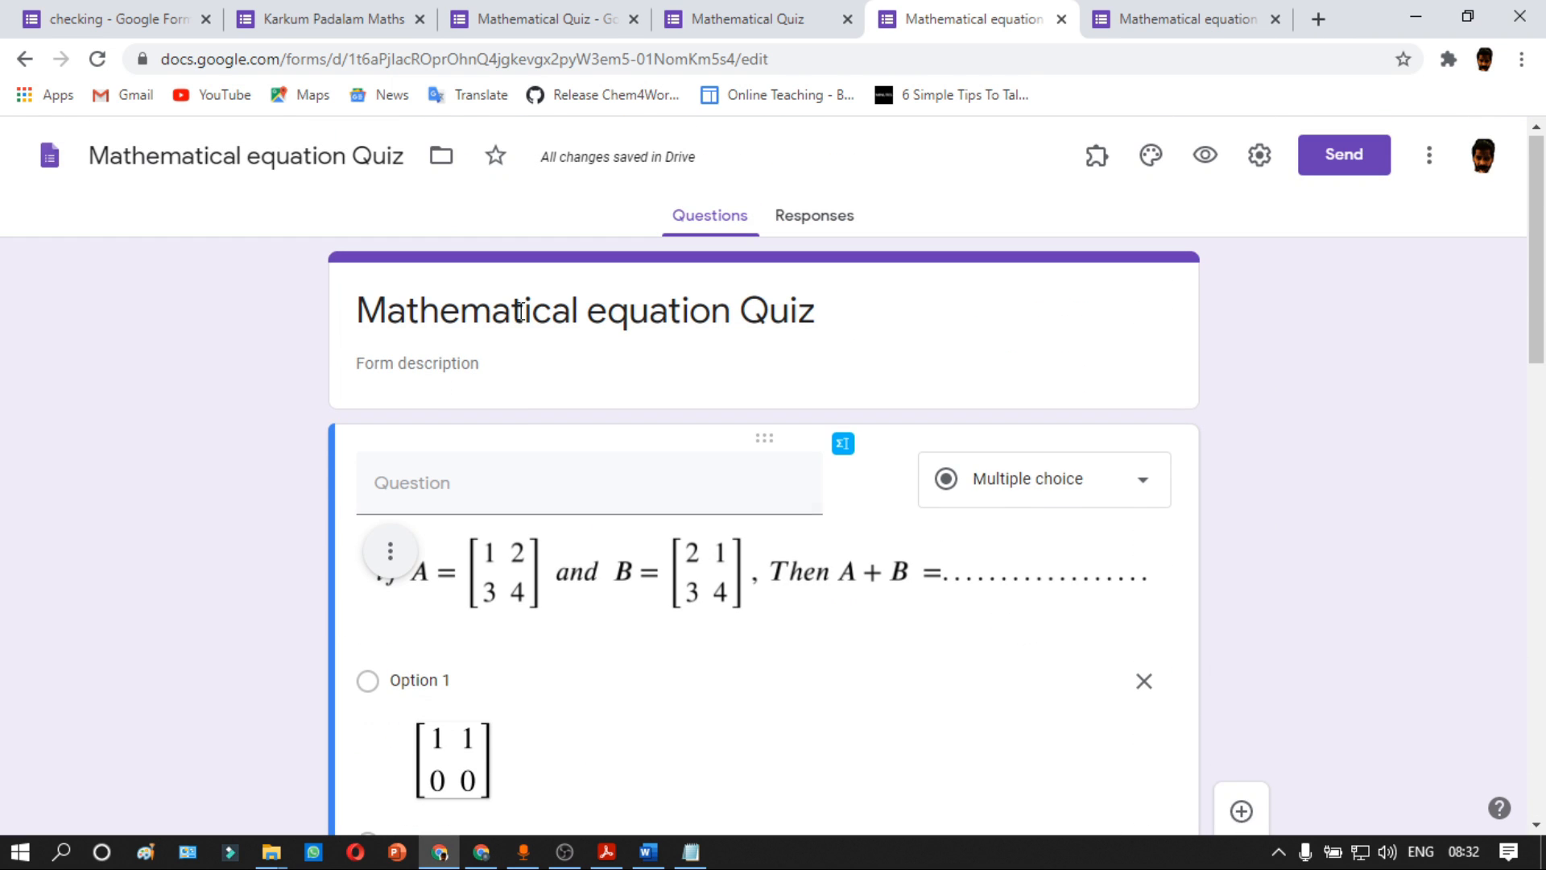
pyautogui.click(408, 548)
pyautogui.scroll(-15, 718, 622)
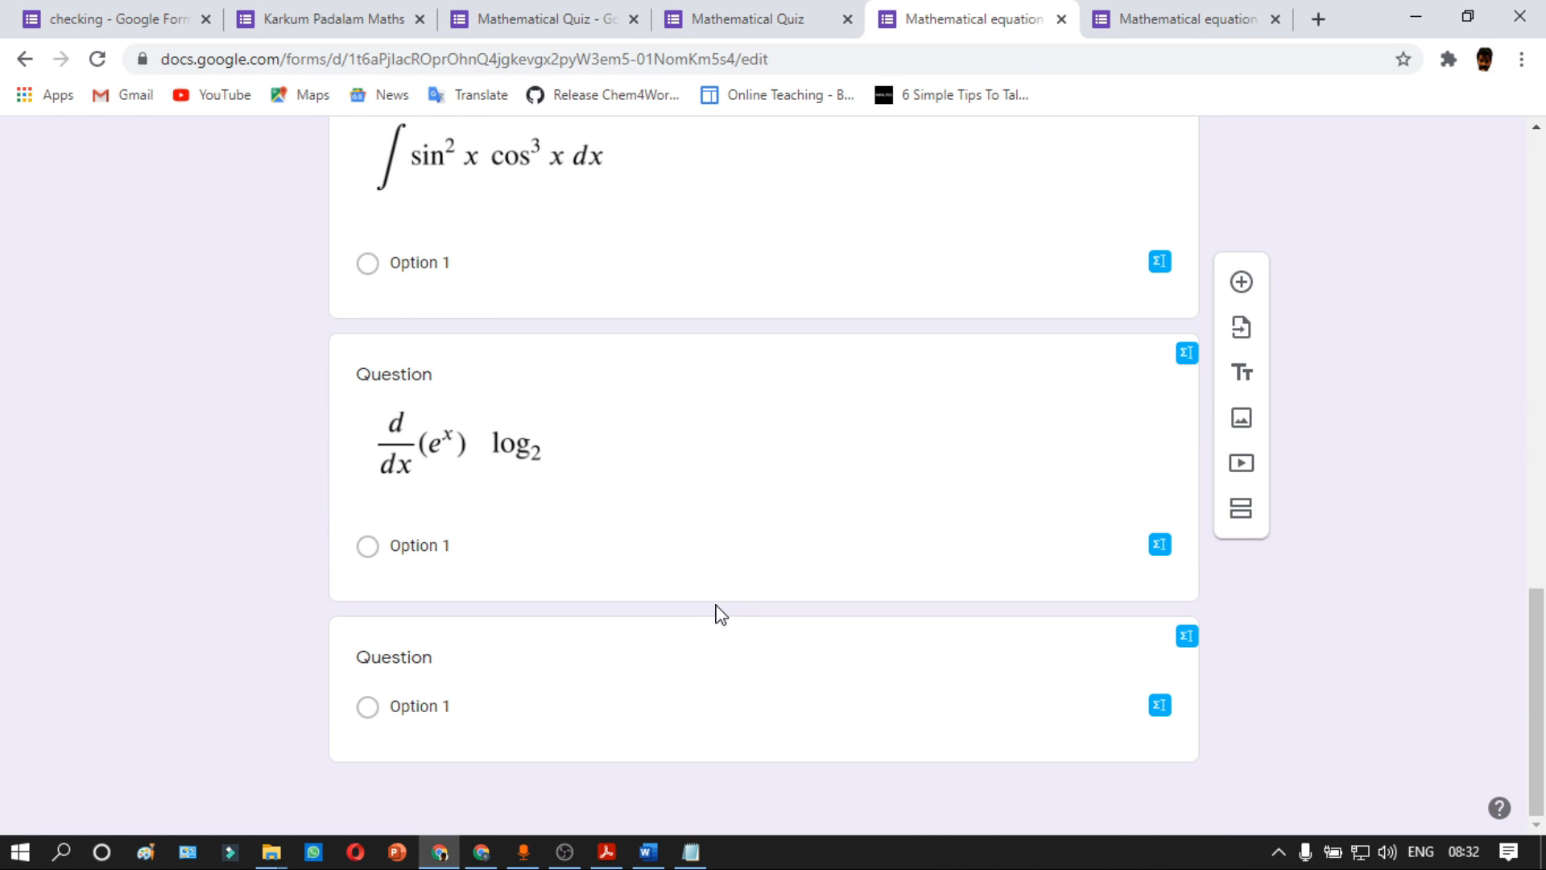
pyautogui.click(520, 653)
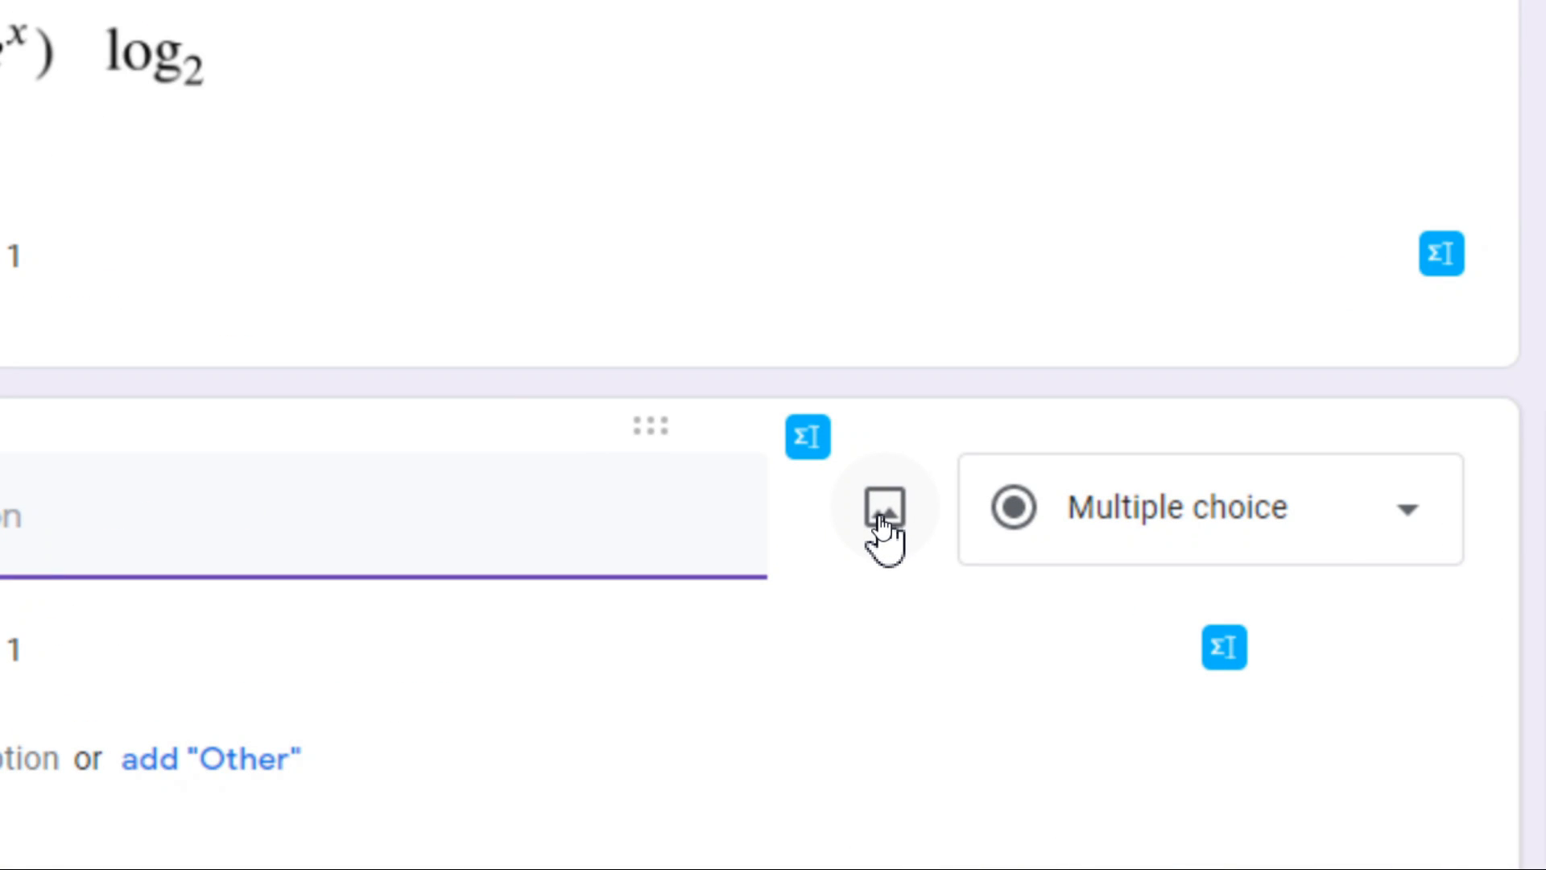
pyautogui.click(884, 509)
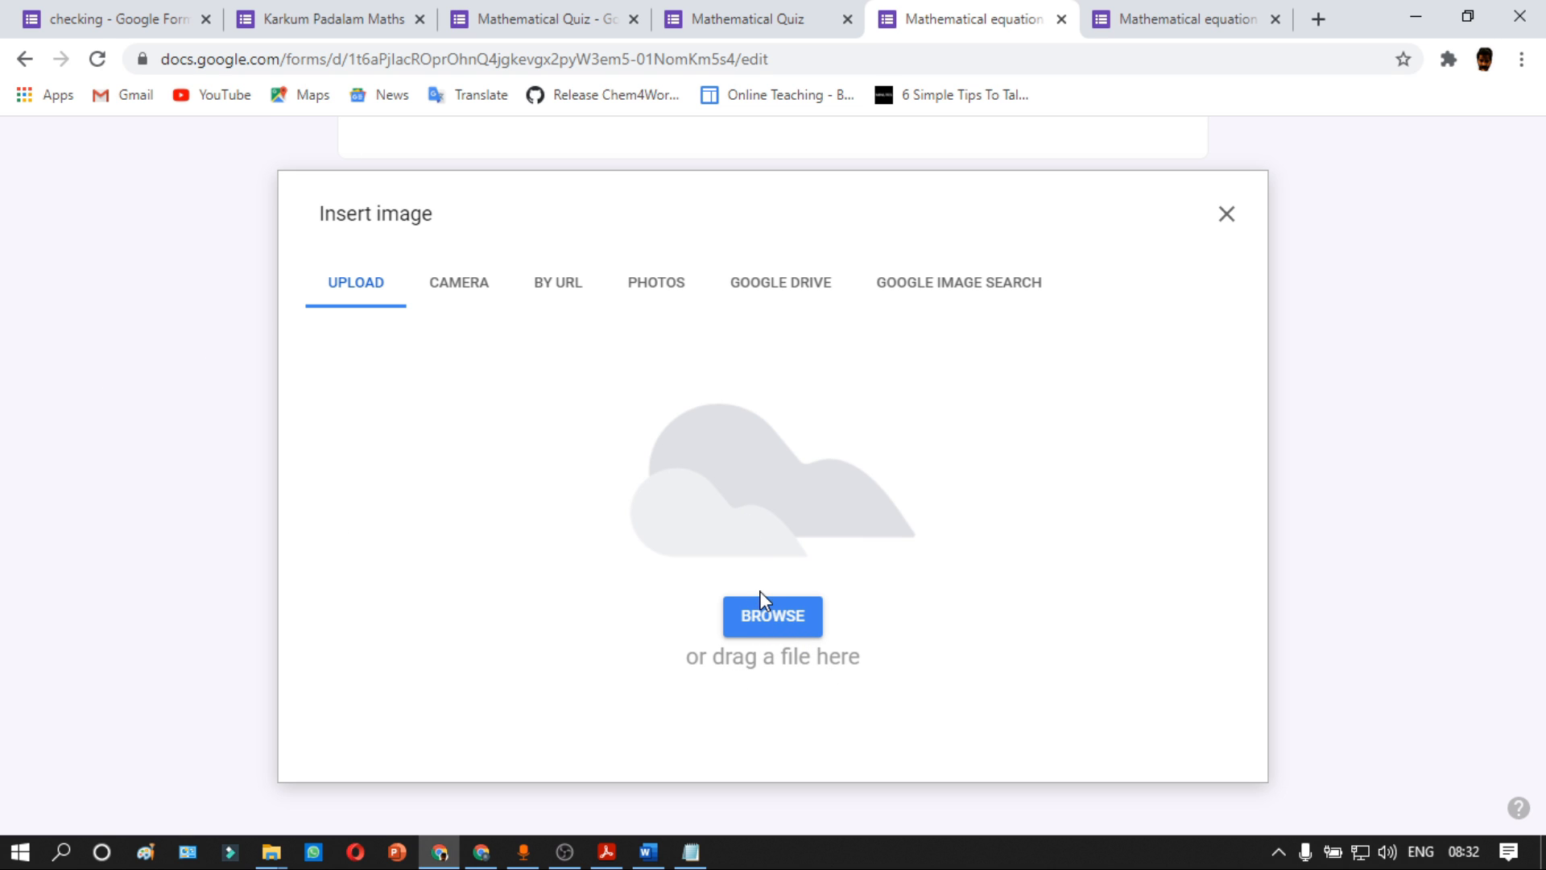
pyautogui.click(772, 626)
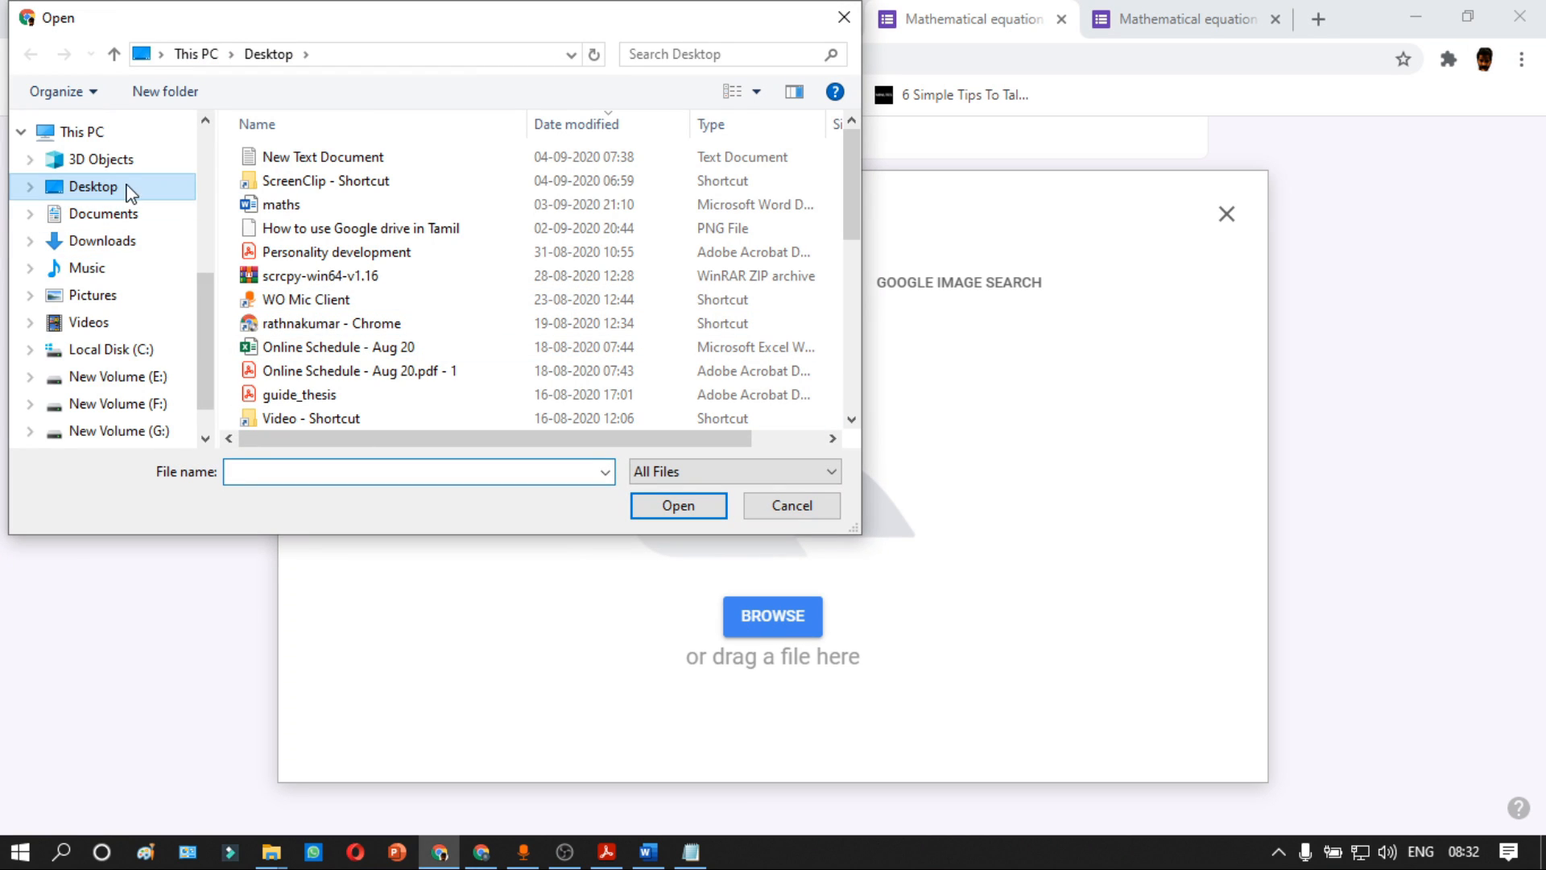
pyautogui.doubleClick(288, 183)
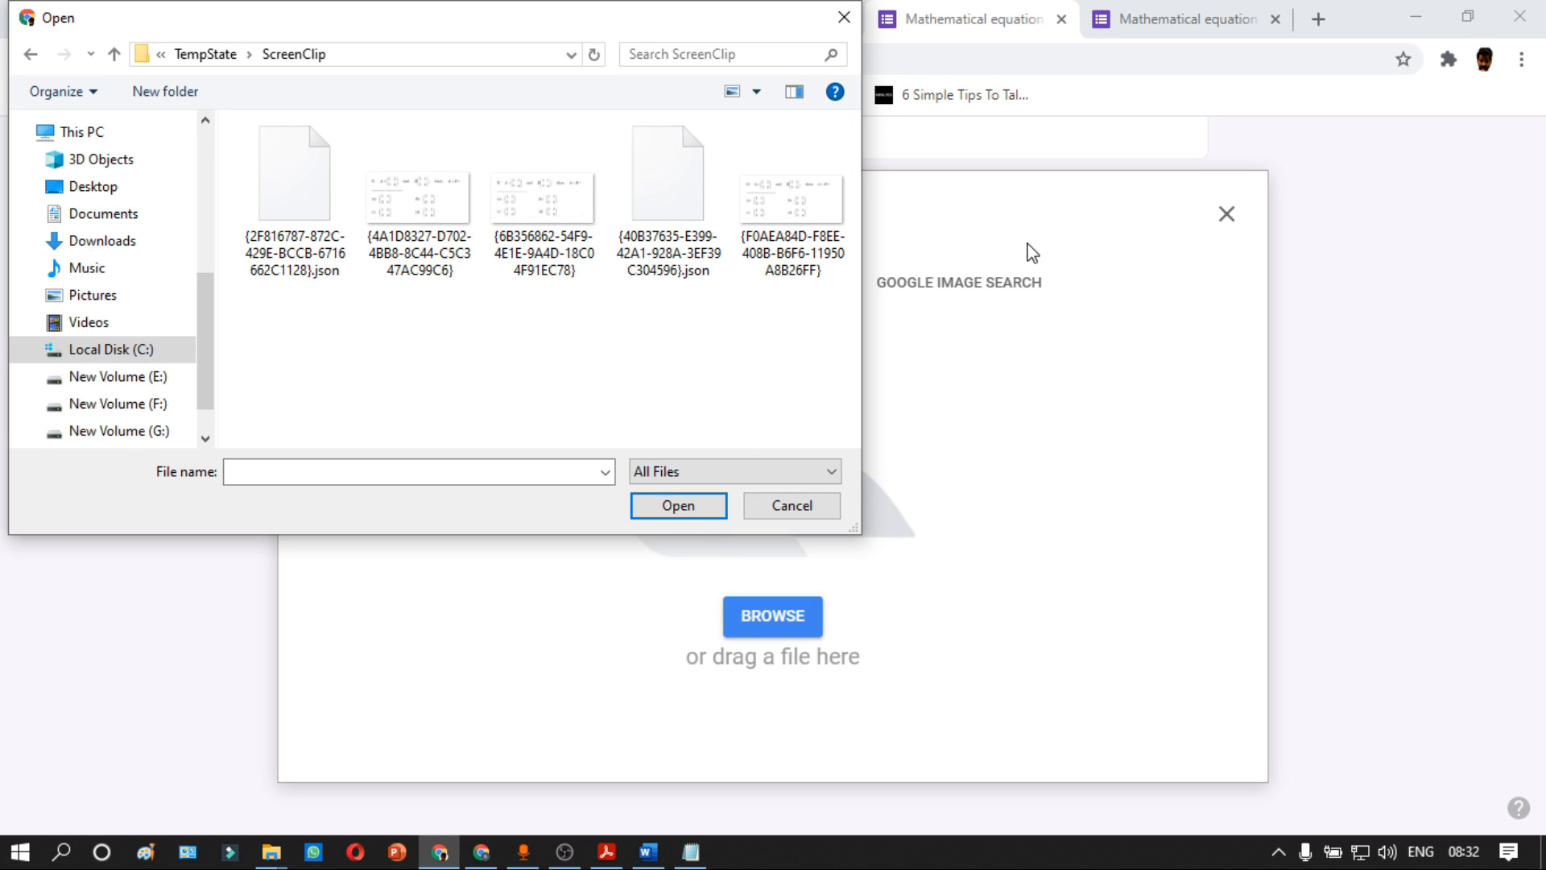
pyautogui.click(844, 17)
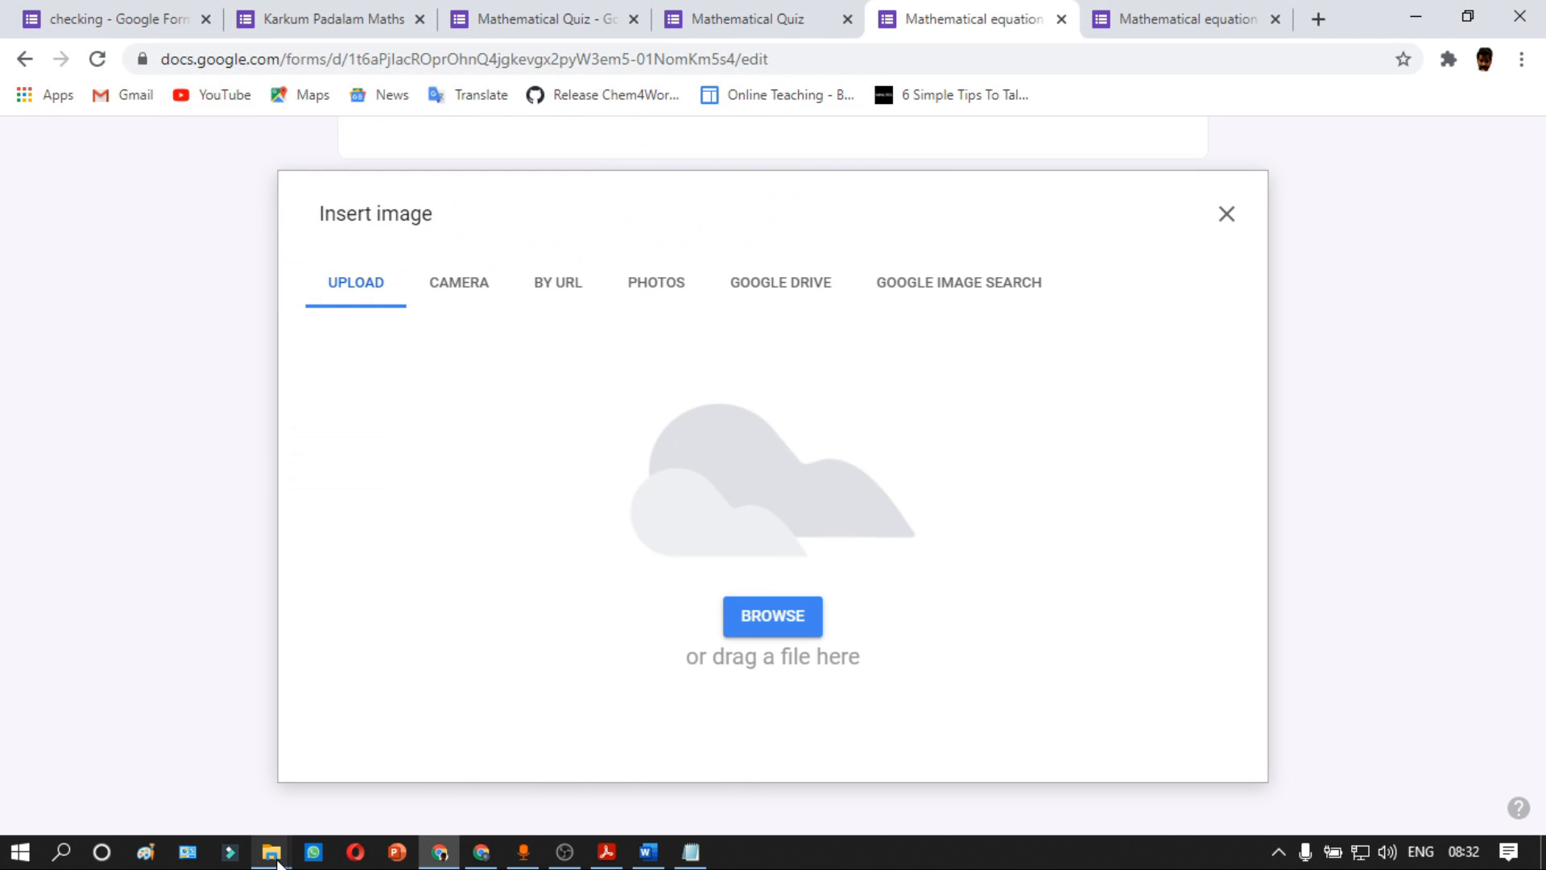
# Step: Upload the snipped A + B matrix question image from the open ScreenClip folder window into the last question
pyautogui.moveTo(277, 863)
pyautogui.click(331, 761)
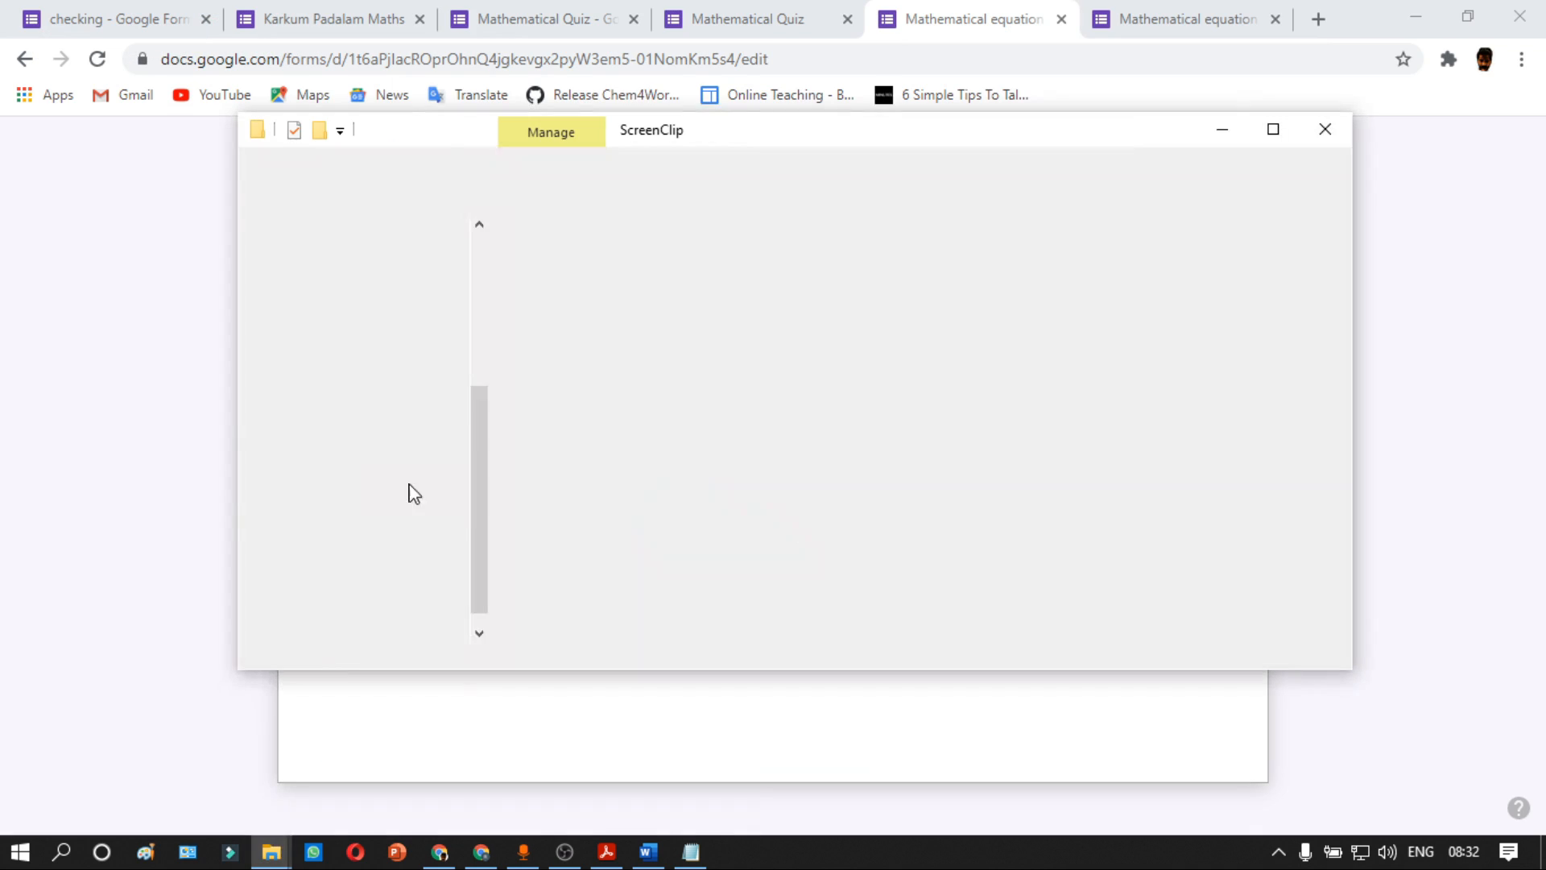
pyautogui.moveTo(1037, 139)
pyautogui.mouseDown()
pyautogui.moveTo(1365, 102)
pyautogui.moveTo(1102, 27)
pyautogui.moveTo(511, 42)
pyautogui.mouseUp()
pyautogui.moveTo(556, 198); pyautogui.dragTo(902, 559)
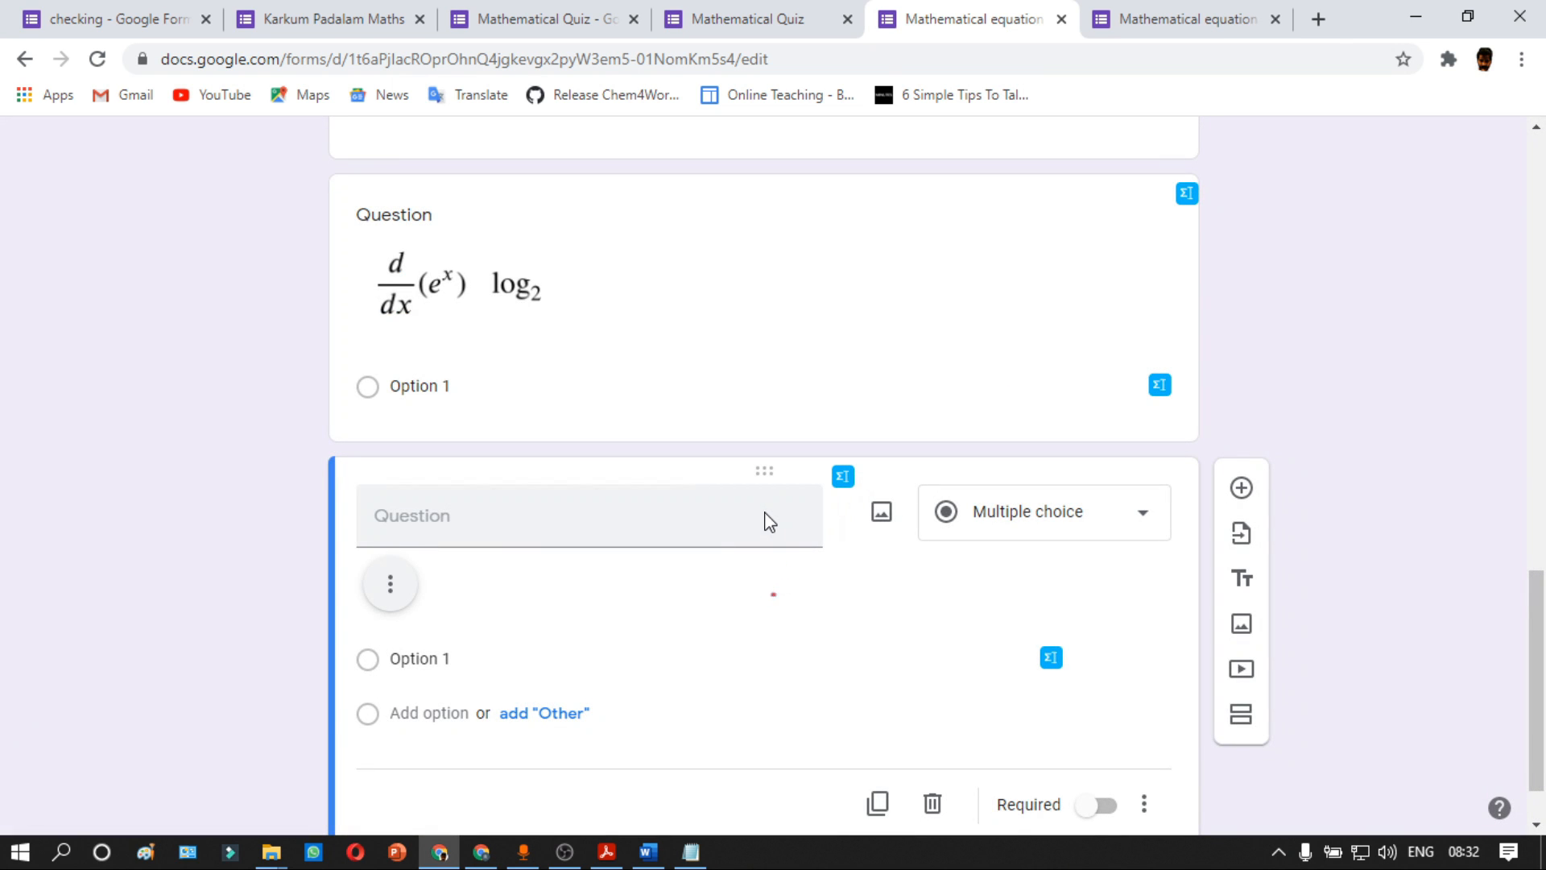
# Step: Add three more answer options to the multiple-choice question holding the matrix image
pyautogui.scroll(-4, 966, 639)
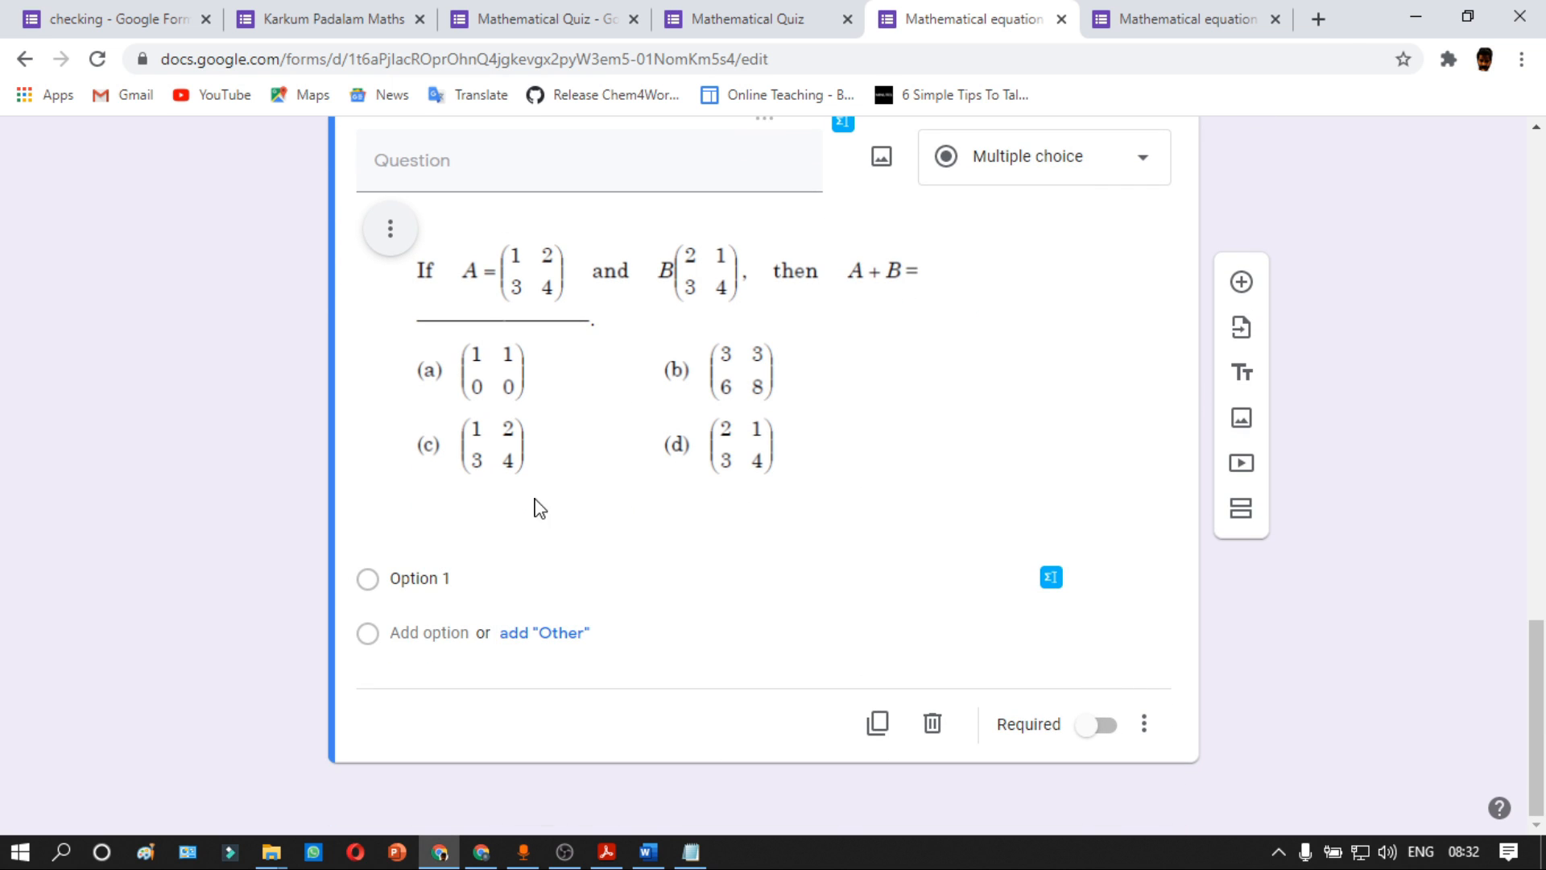
pyautogui.click(471, 580)
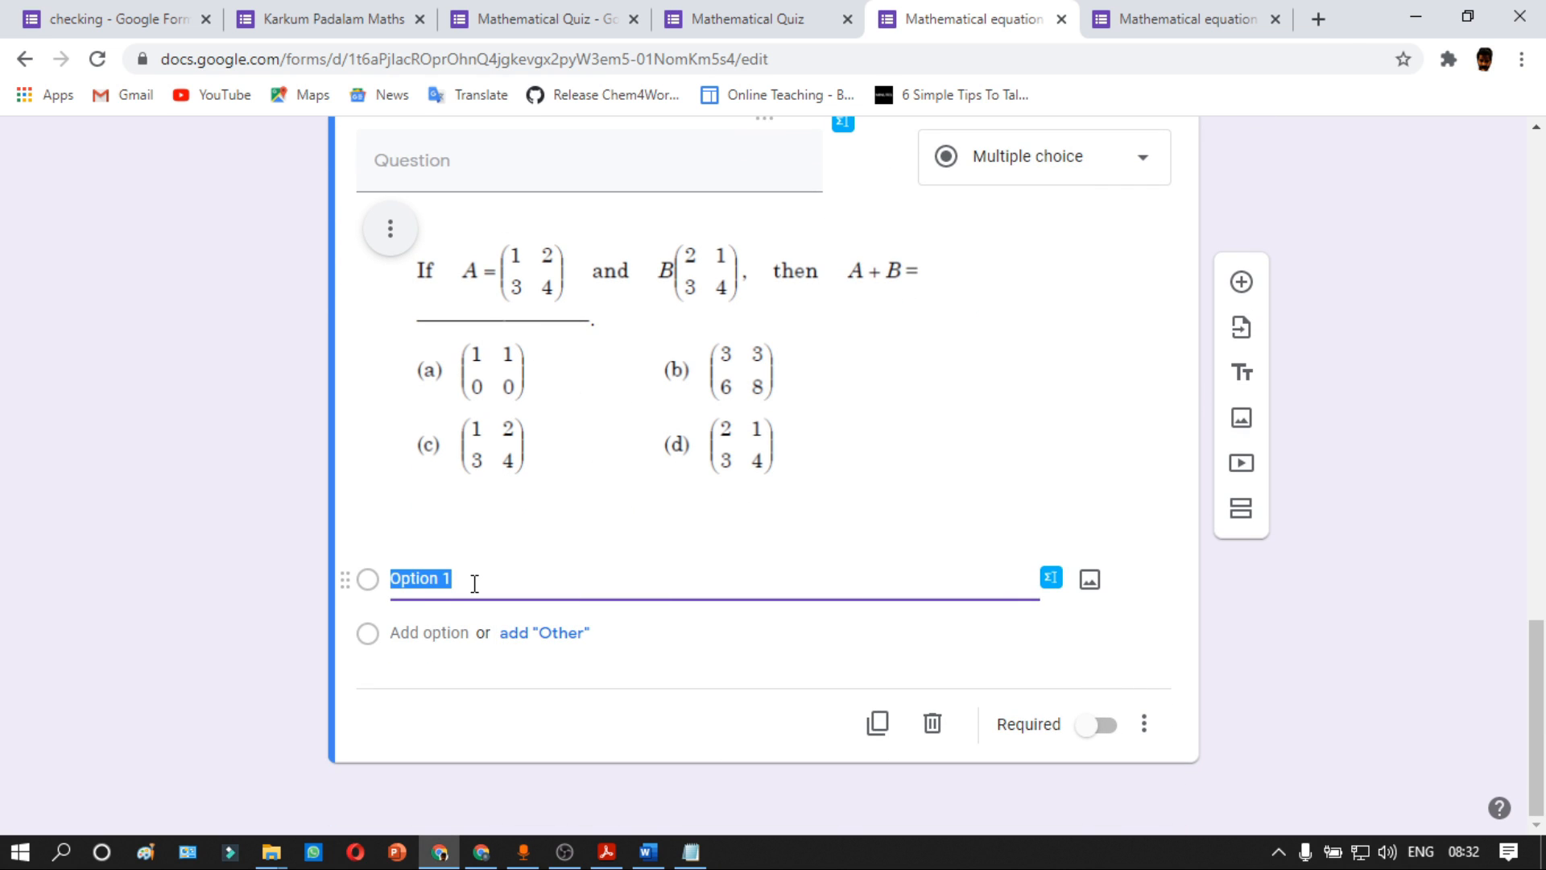
pyautogui.press('Return')
pyautogui.press('Return')
pyautogui.press('Return')
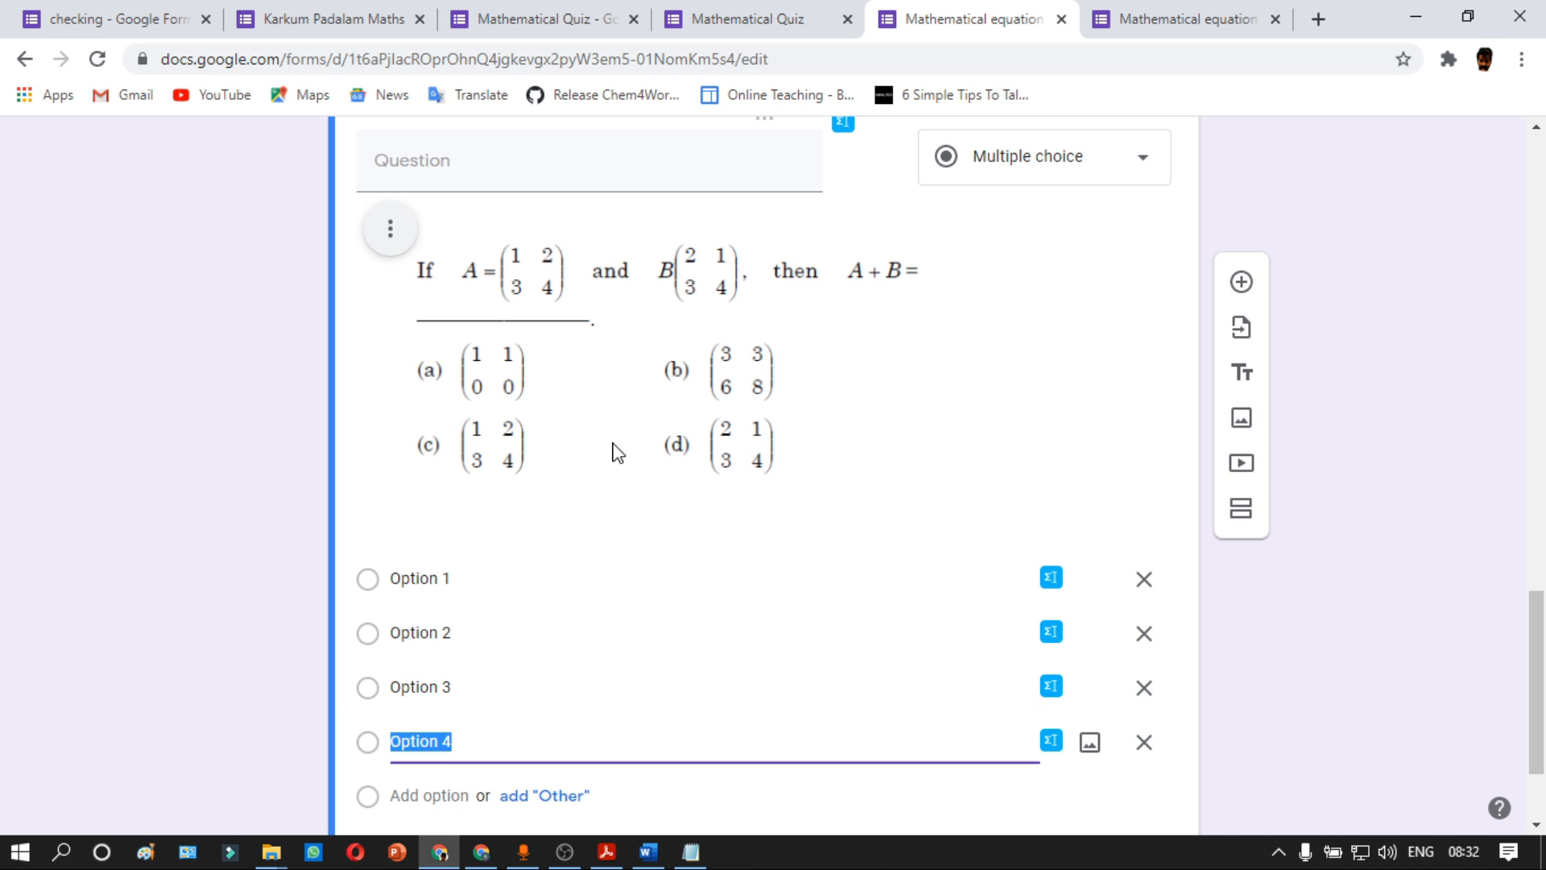
# Step: Rename the image question's four answers as Option a, Option b, Option c and Option d
pyautogui.click(463, 580)
pyautogui.click(477, 586)
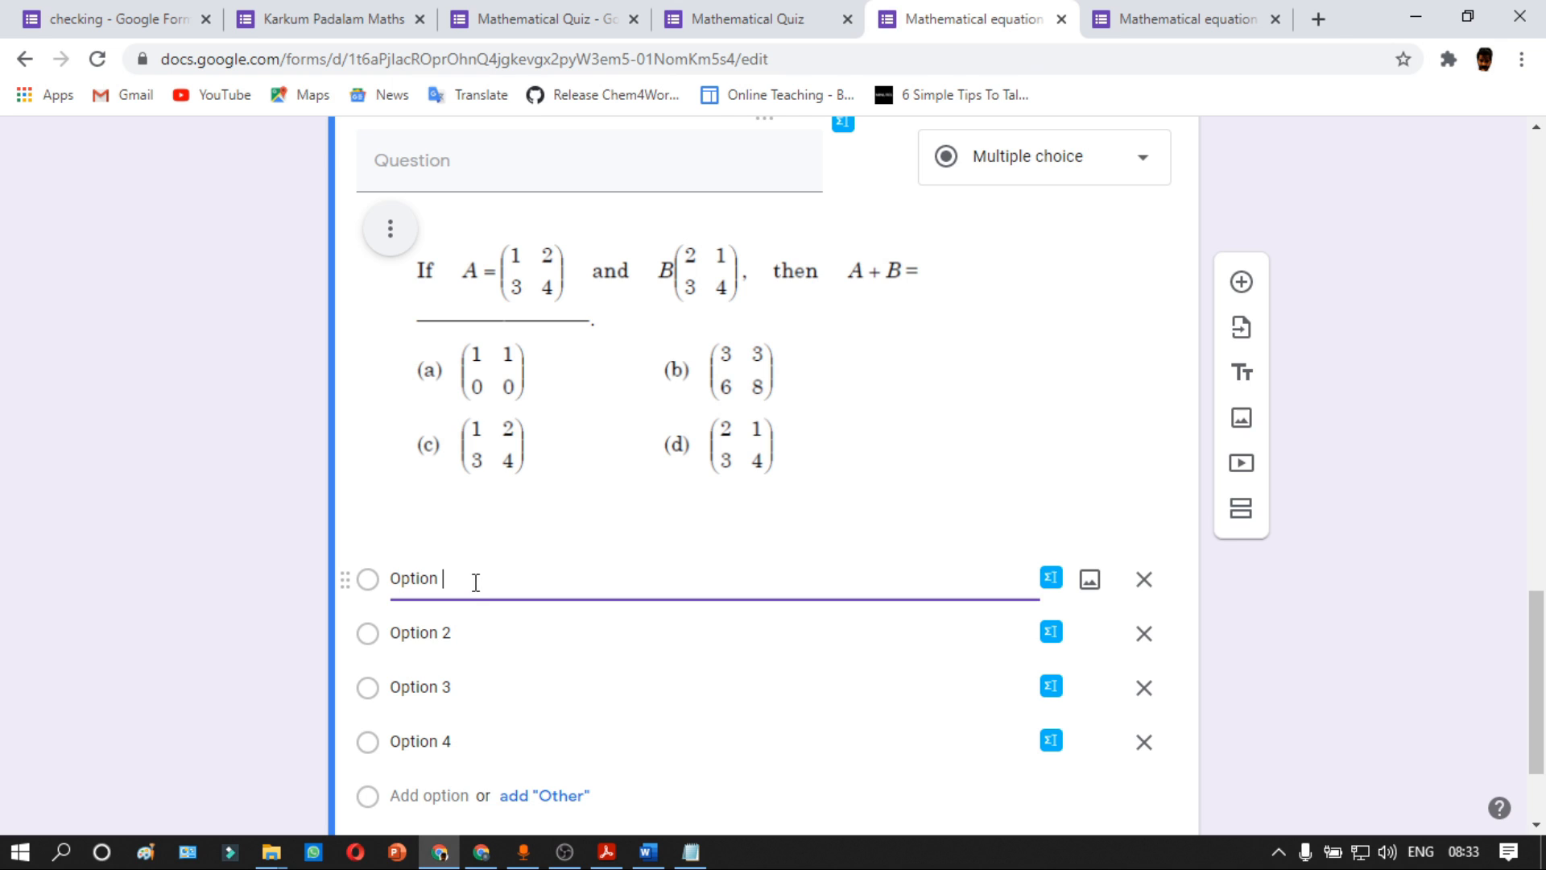
pyautogui.write('a')
pyautogui.click(465, 632)
pyautogui.click(476, 634)
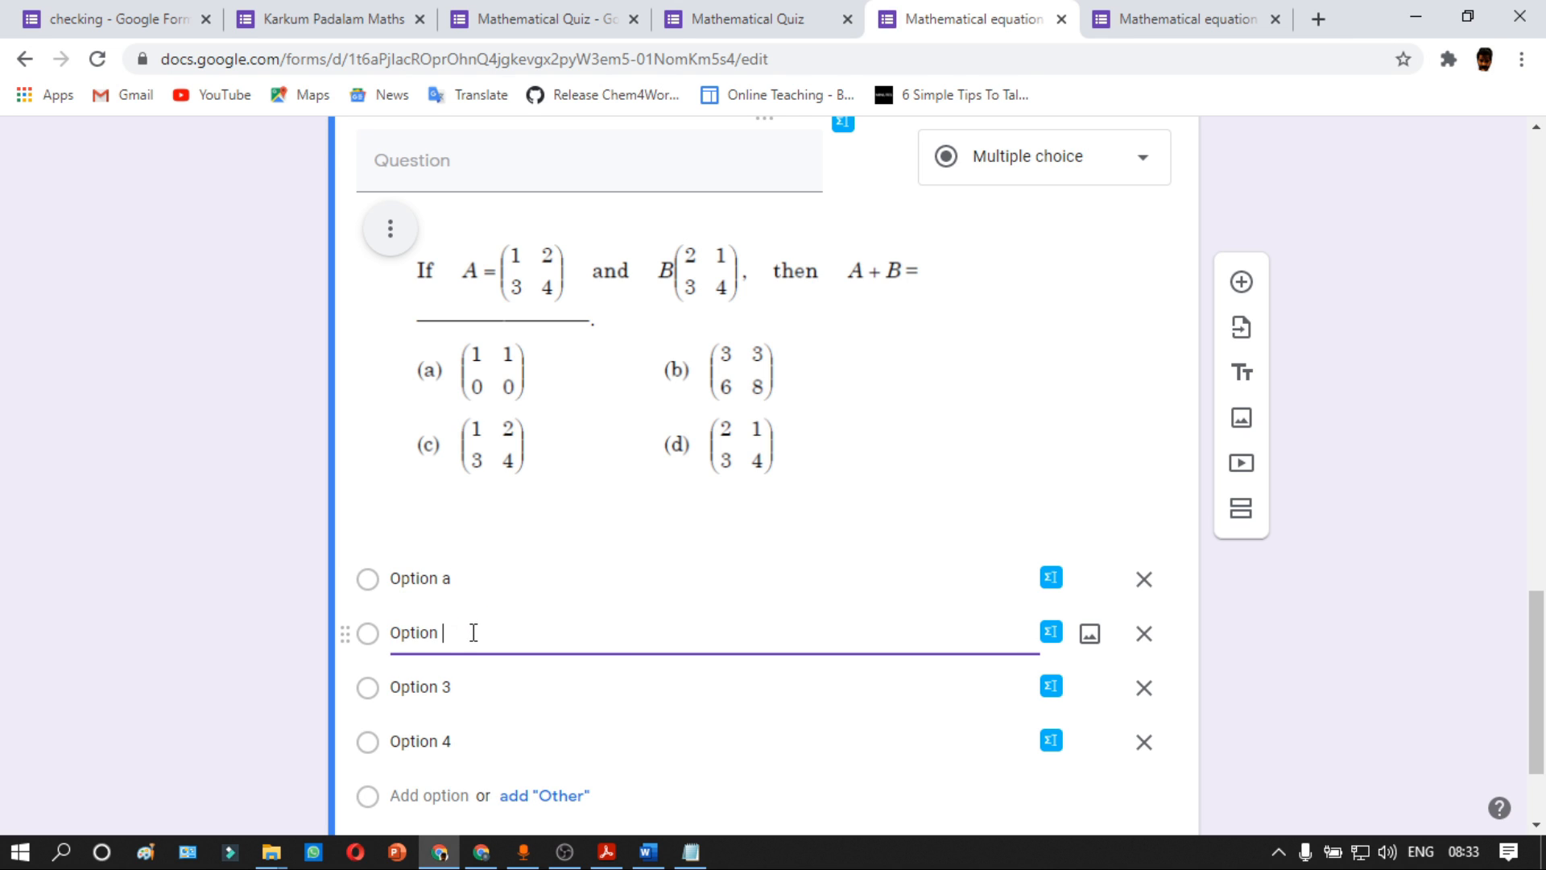
pyautogui.write('b')
pyautogui.click(466, 686)
pyautogui.click(466, 686)
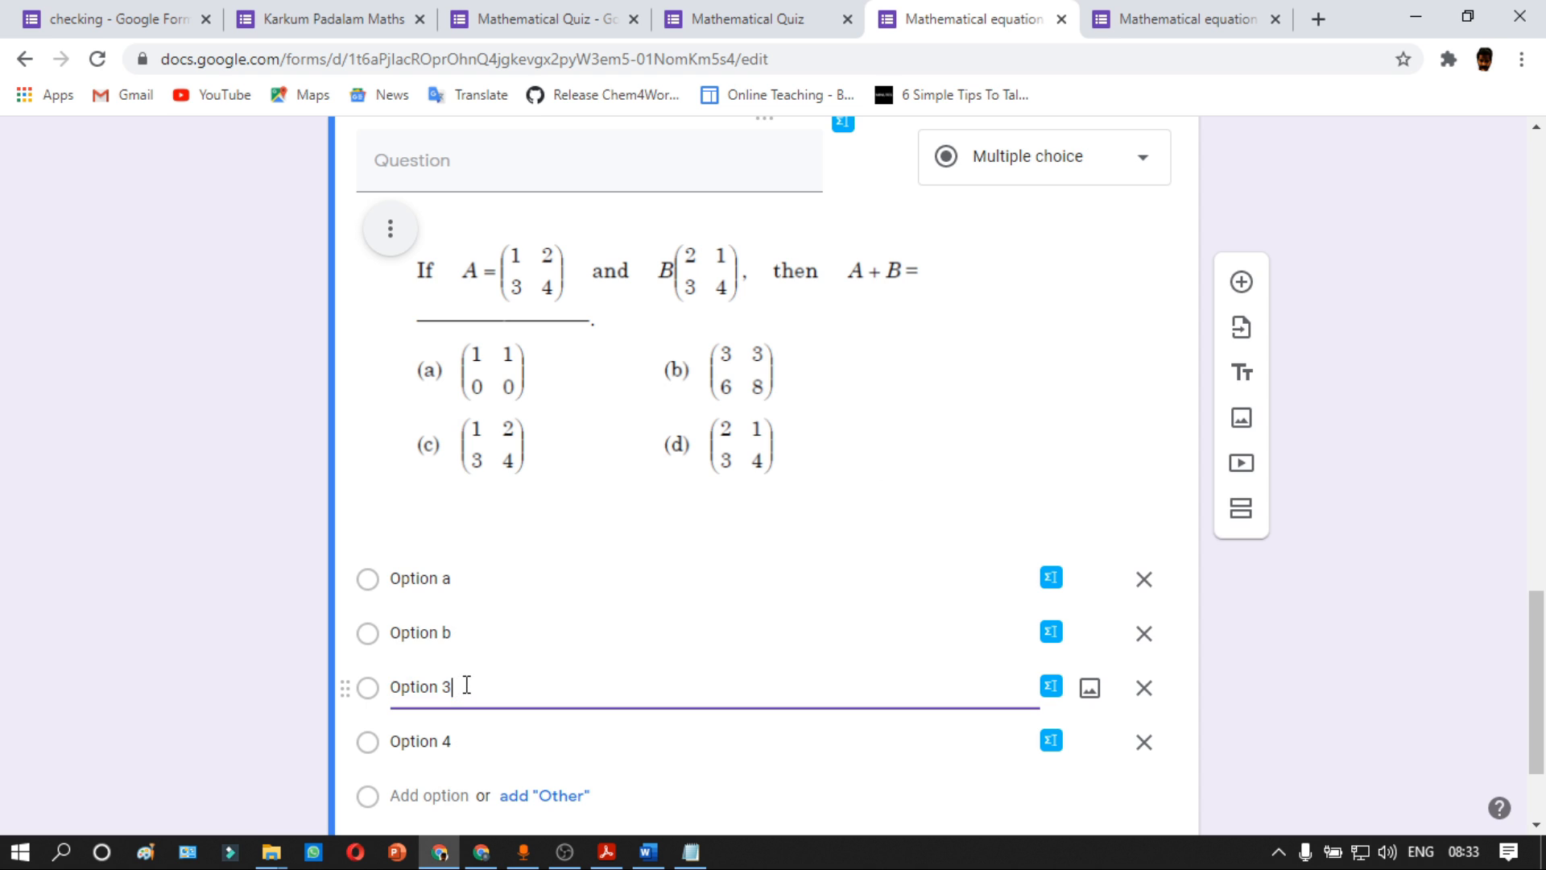
pyautogui.click(455, 737)
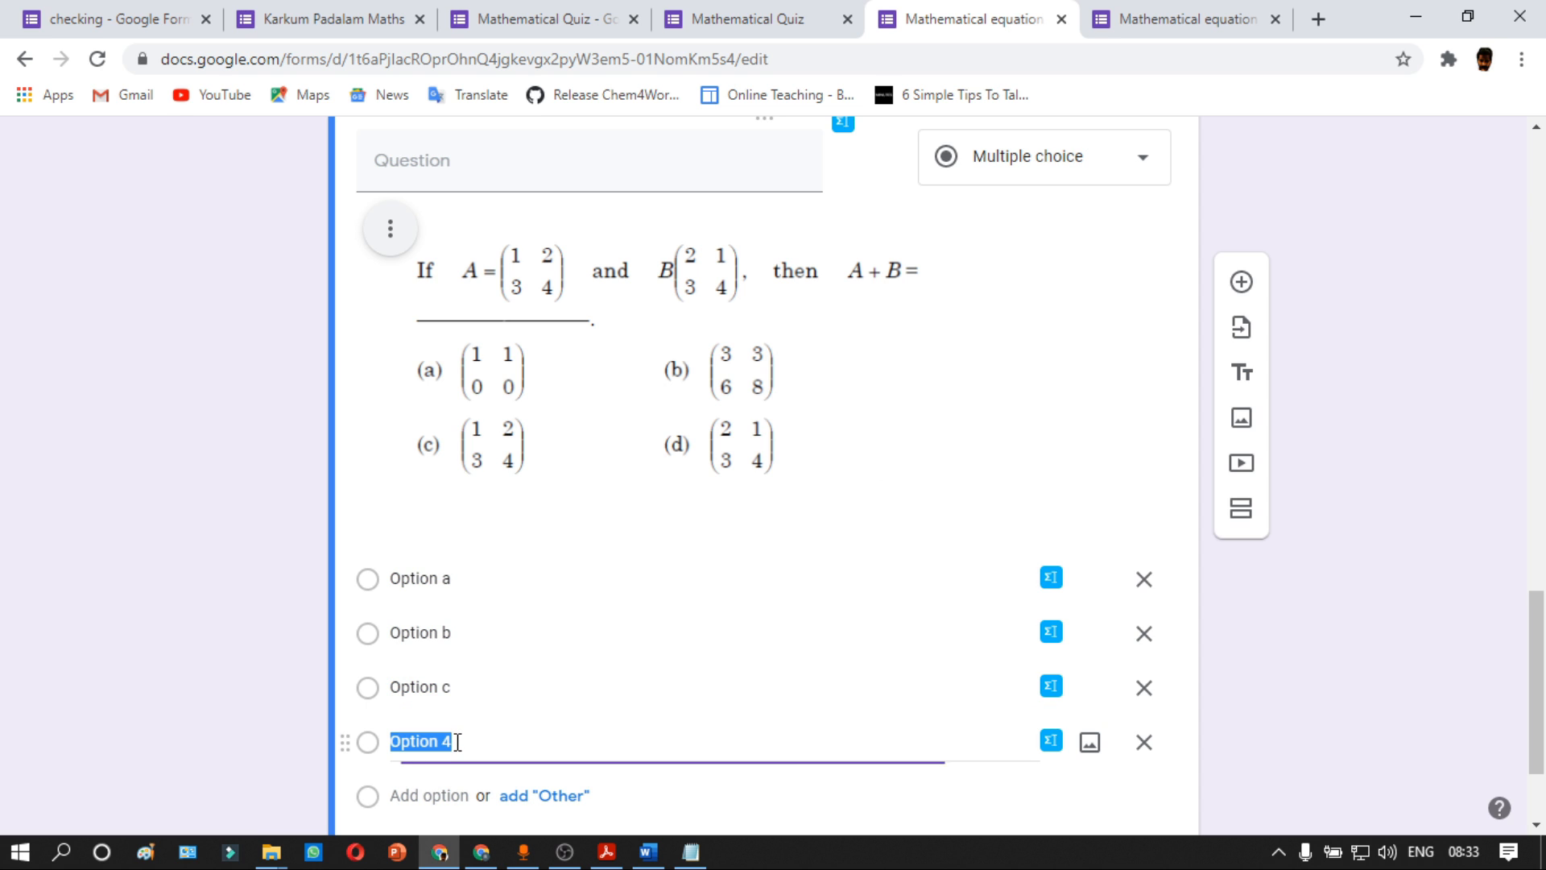
pyautogui.click(473, 747)
pyautogui.press('BackSpace')
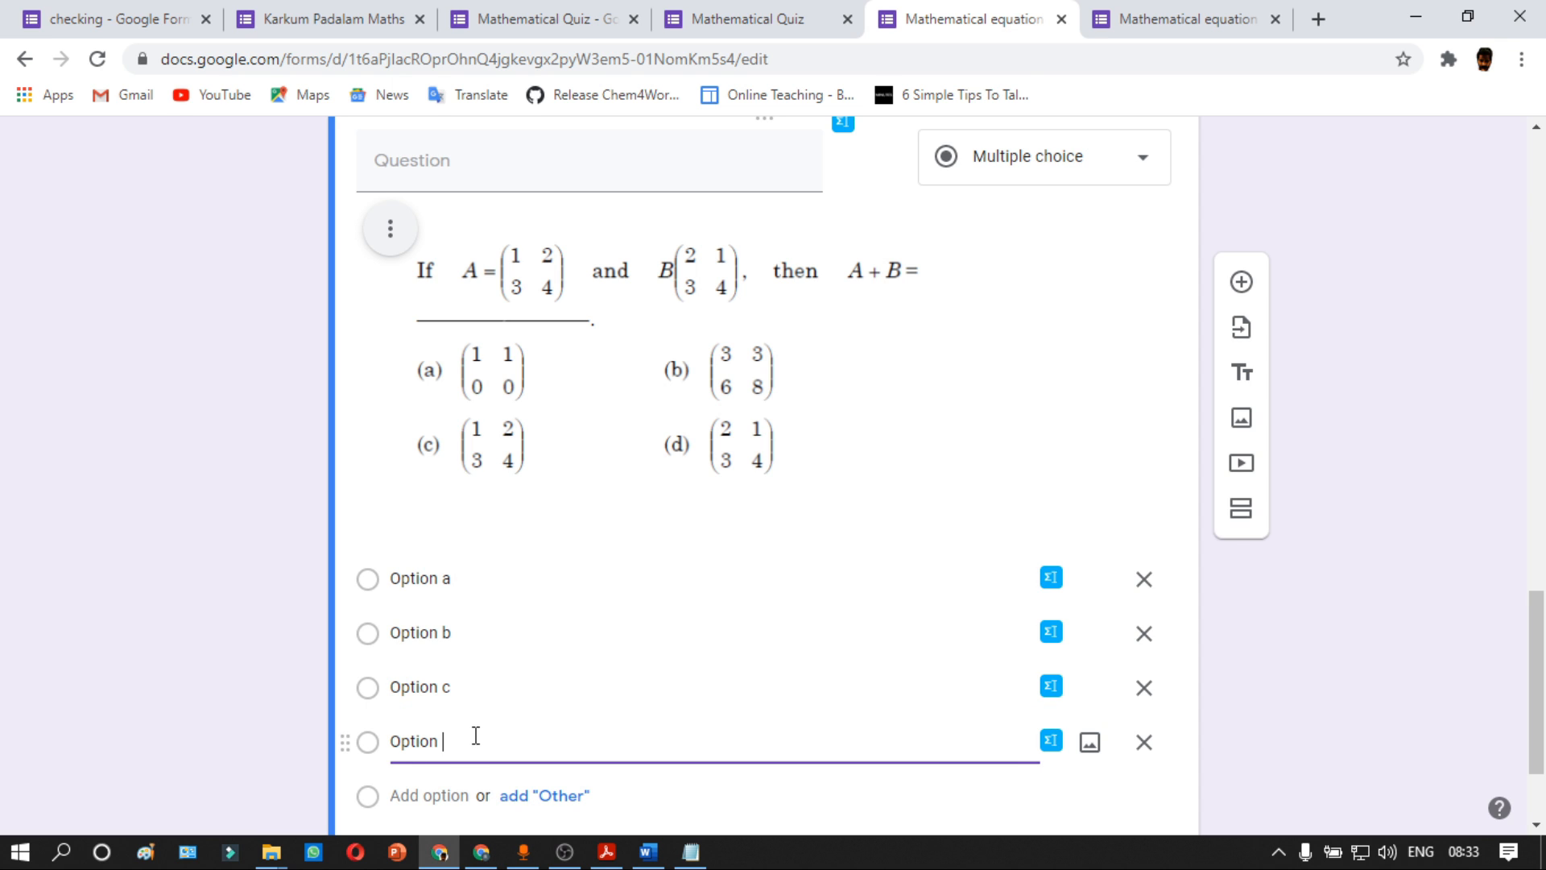
pyautogui.write('d')
pyautogui.scroll(-2, 915, 572)
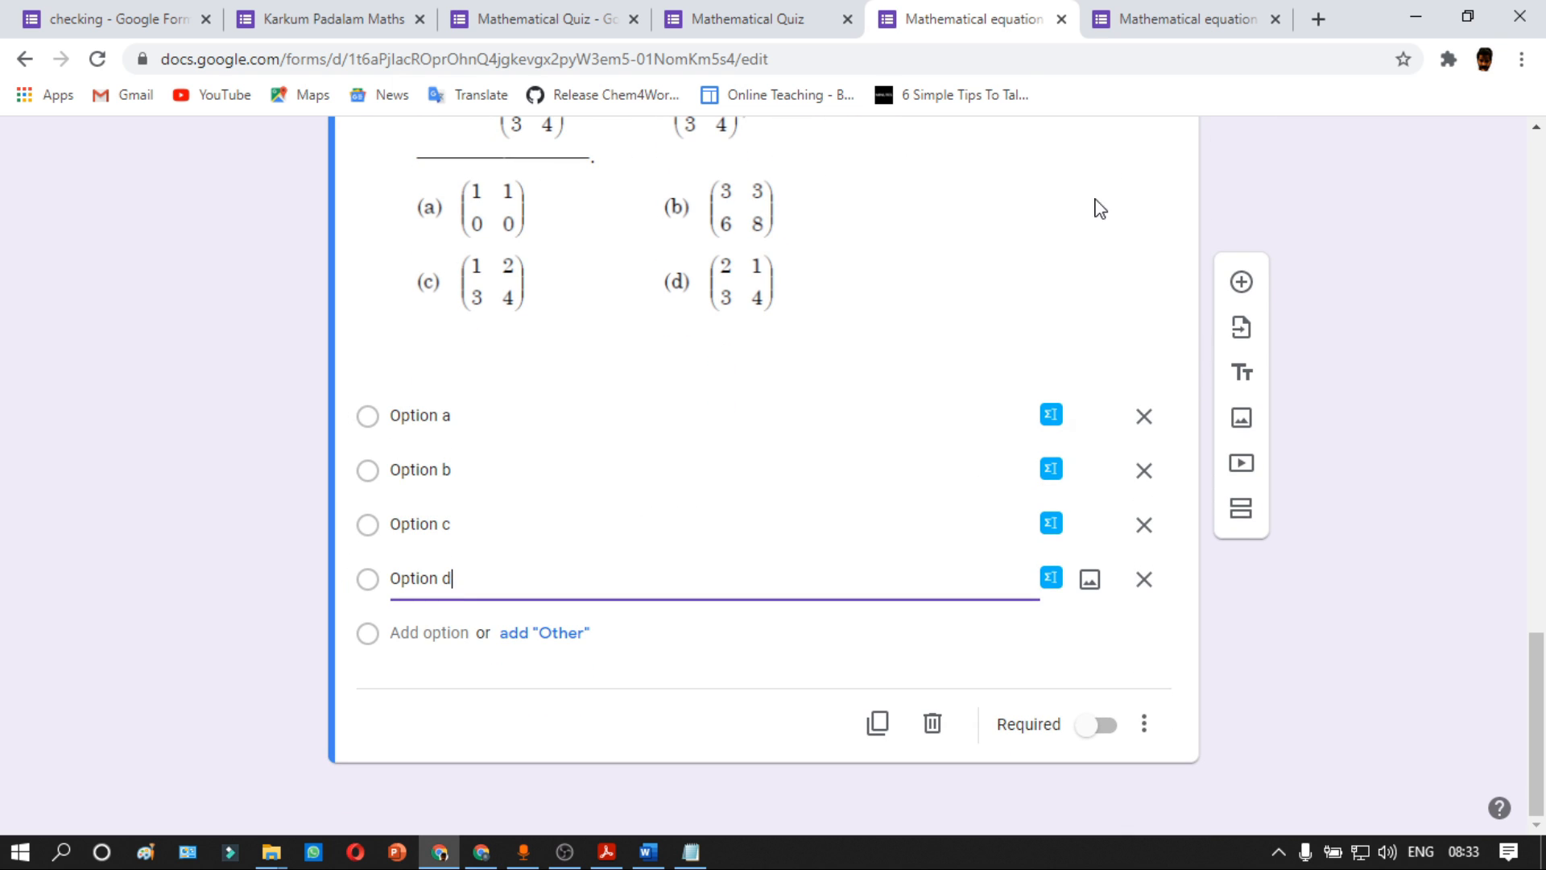
# Step: Close the earlier quiz preview tab and open a new preview of the Mathematical equation Quiz
pyautogui.scroll(7, 1127, 161)
pyautogui.hotkey('ctrl', 'w')
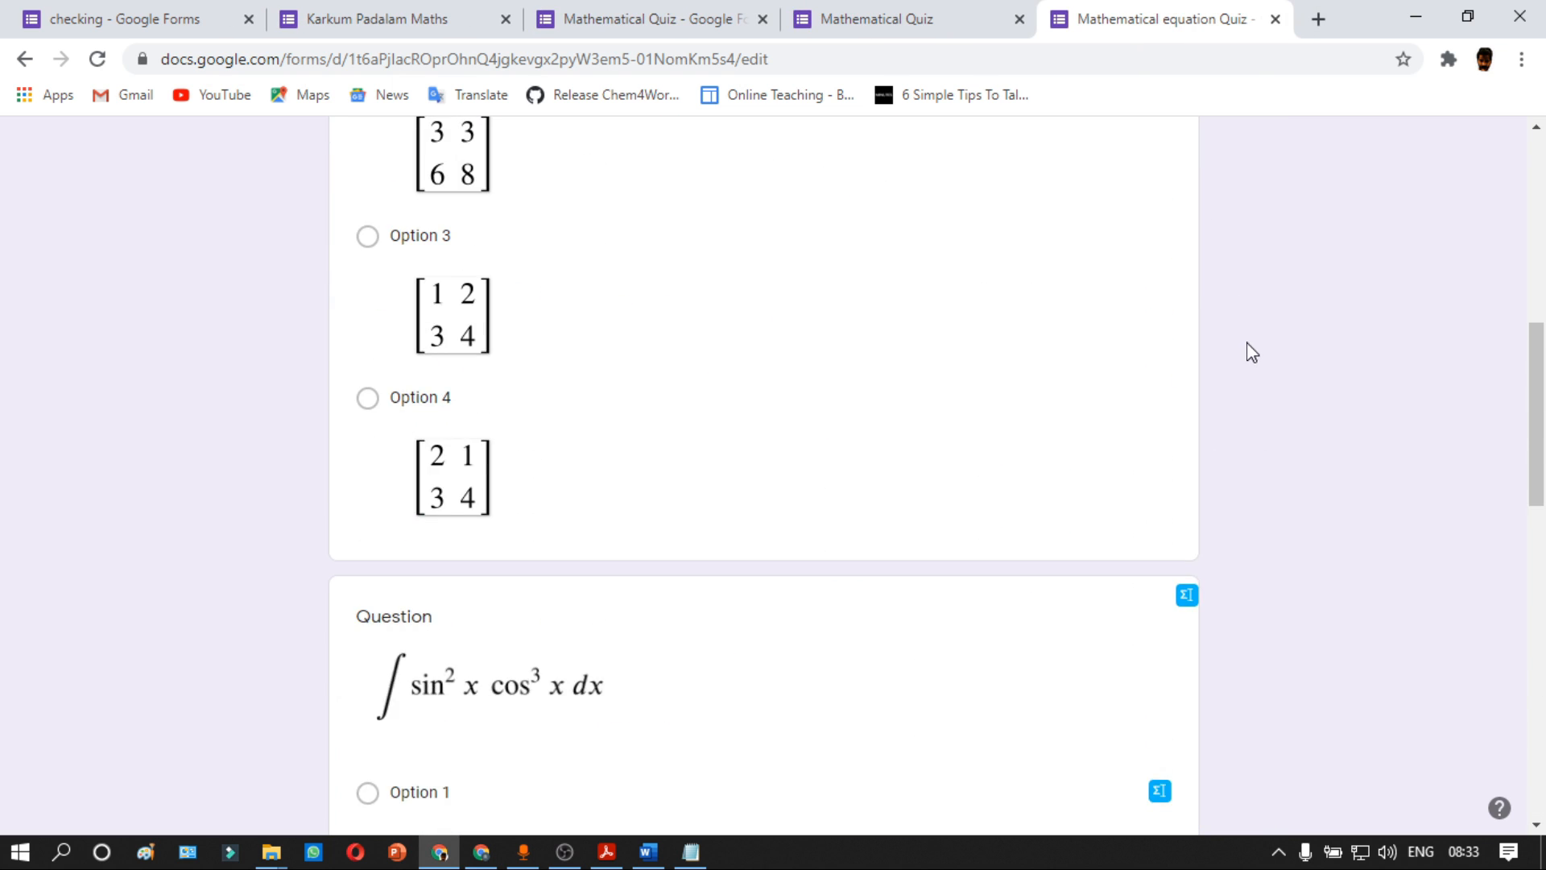
pyautogui.scroll(12, 1249, 346)
pyautogui.click(1206, 154)
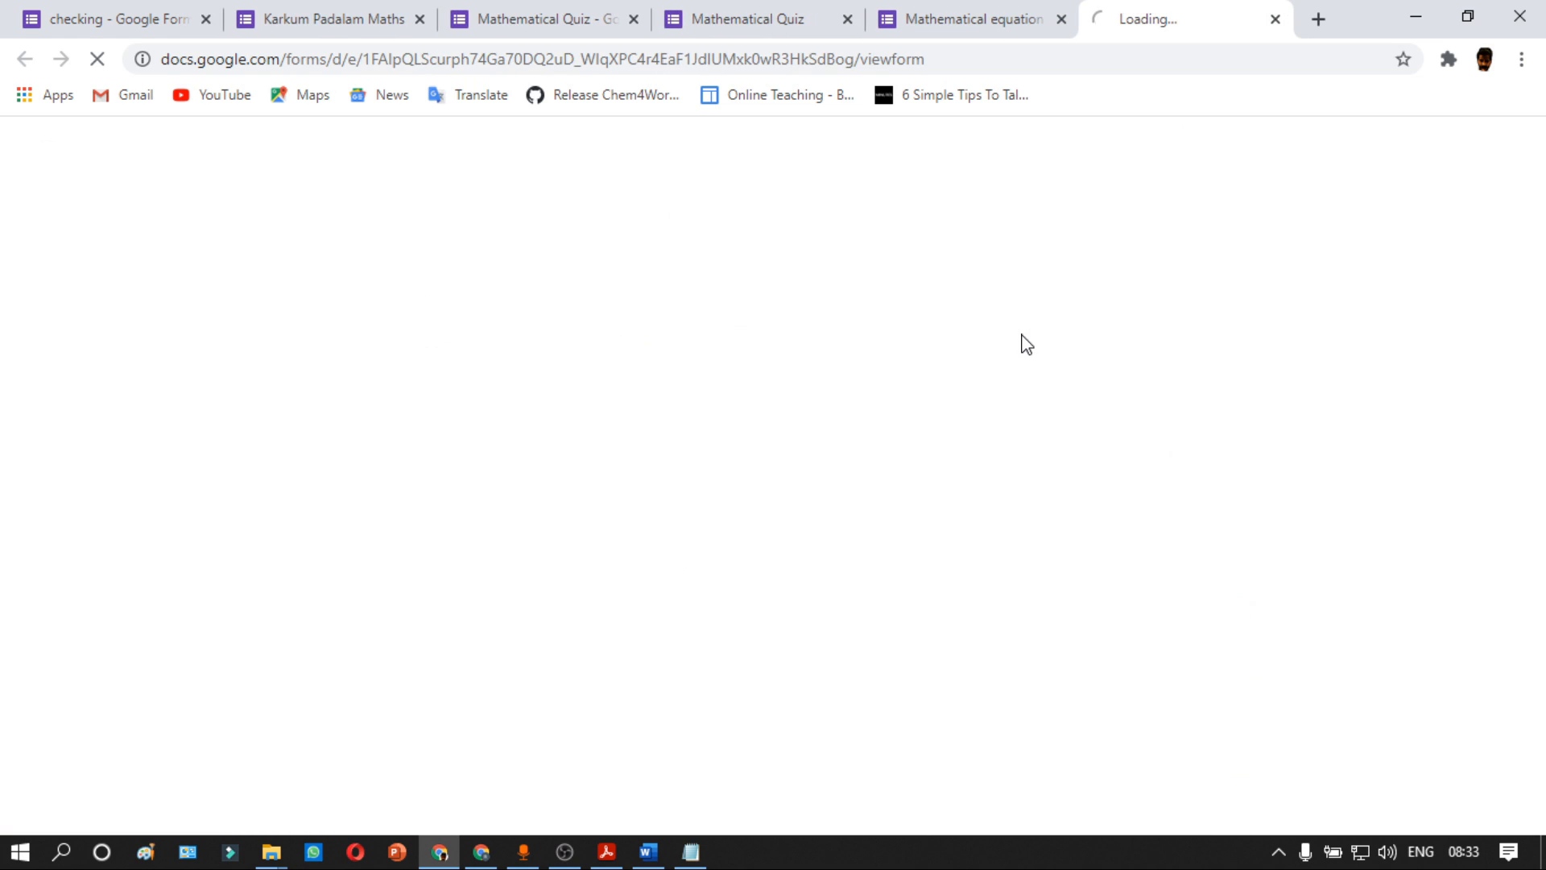
# Step: Review the previewed quiz, comparing the EquatIO matrix question and its image options with the snipped image question and its lettered options
pyautogui.scroll(-9, 1036, 451)
pyautogui.scroll(9, 1036, 452)
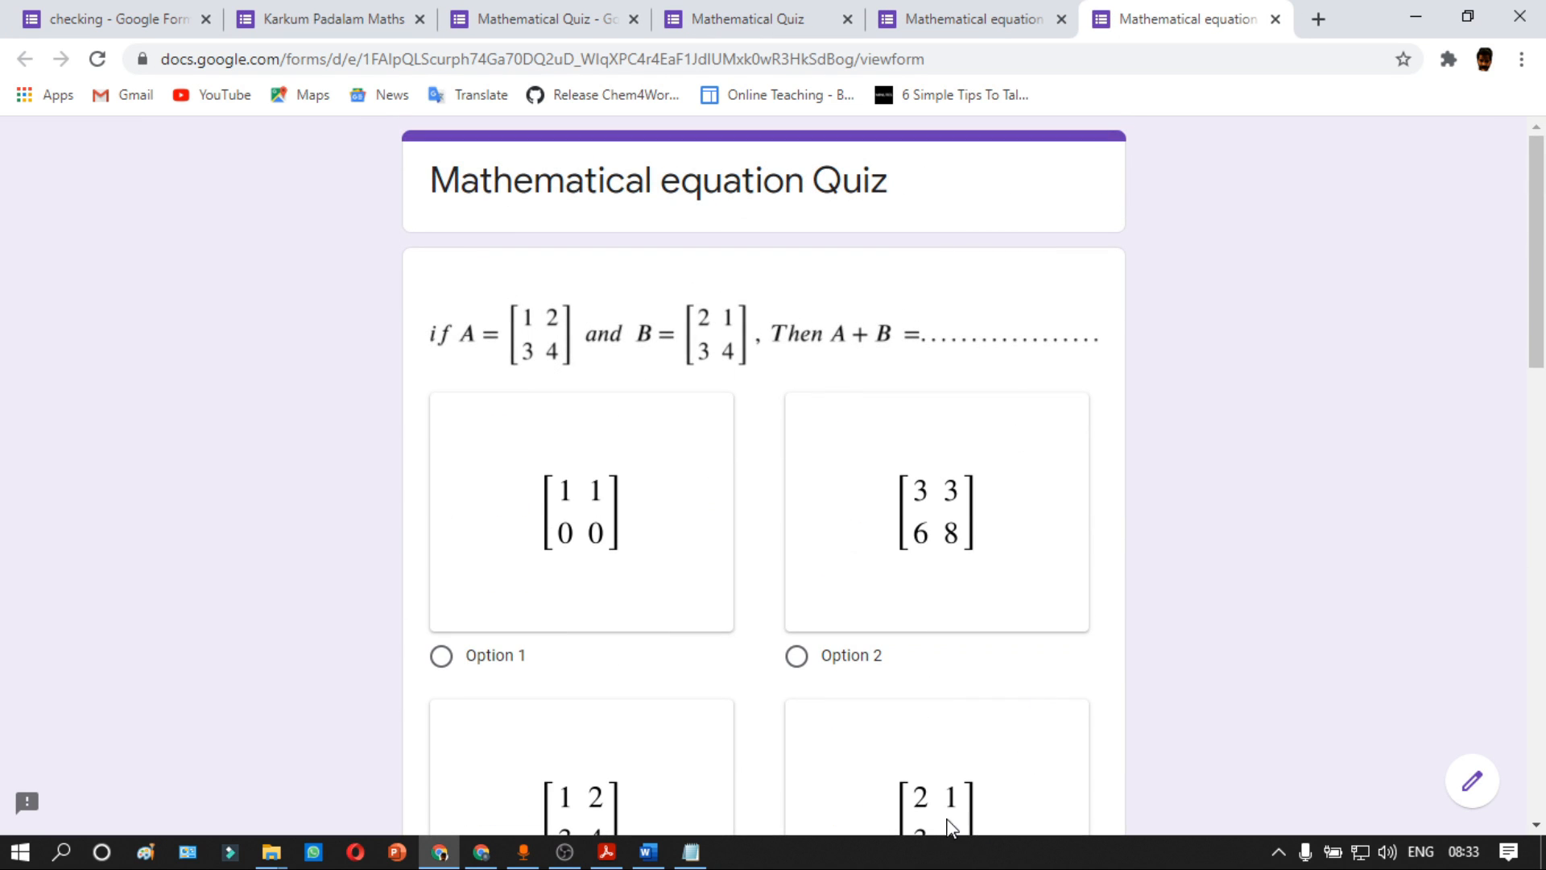
pyautogui.scroll(-15, 656, 352)
pyautogui.scroll(-2, 656, 352)
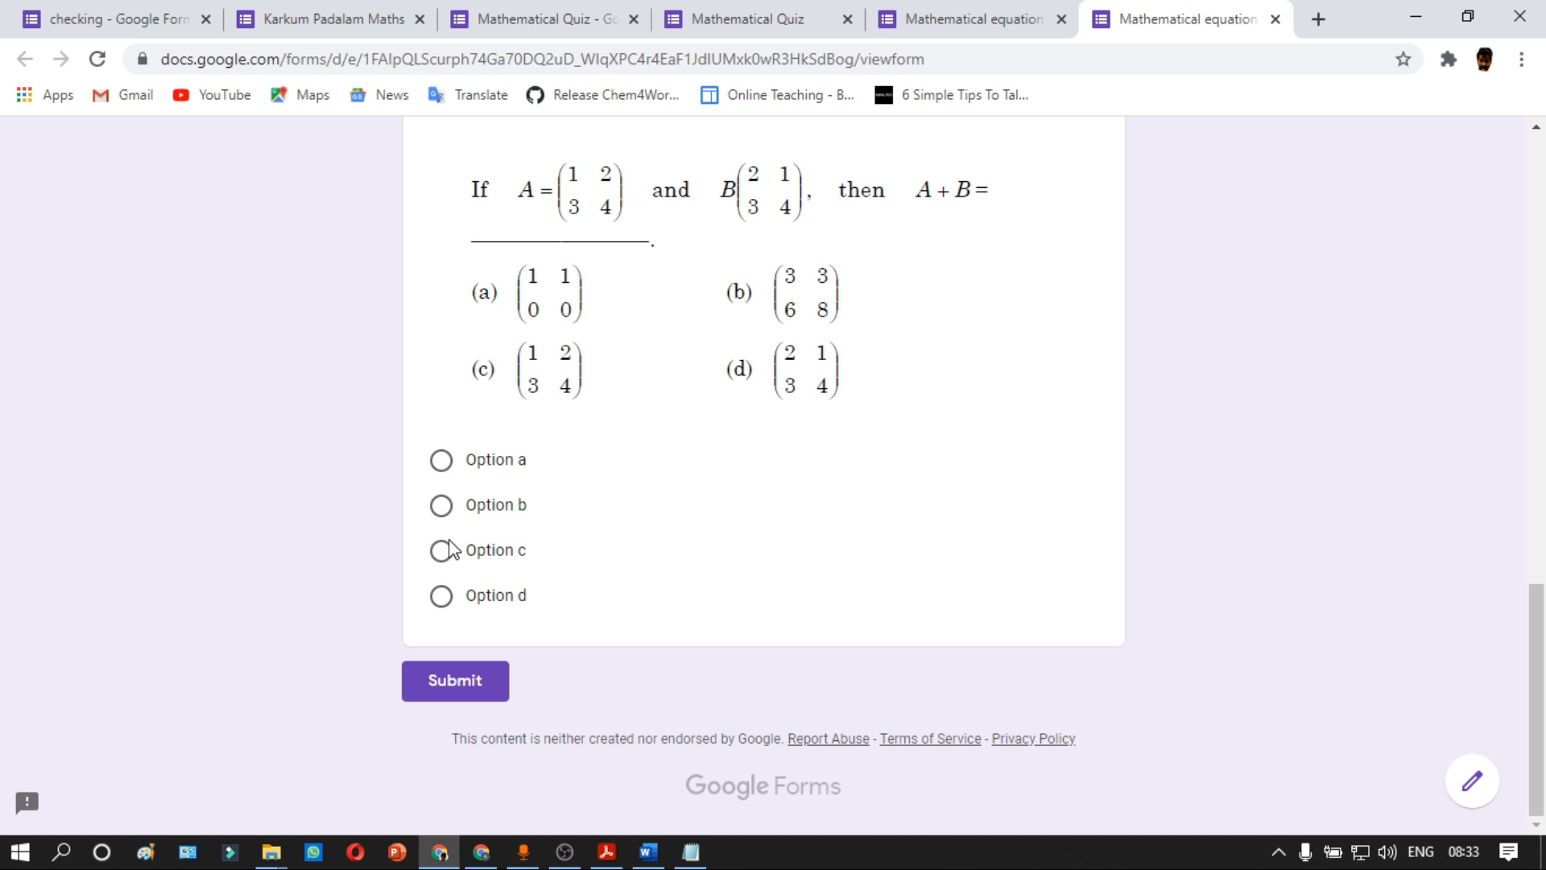
pyautogui.scroll(6, 667, 463)
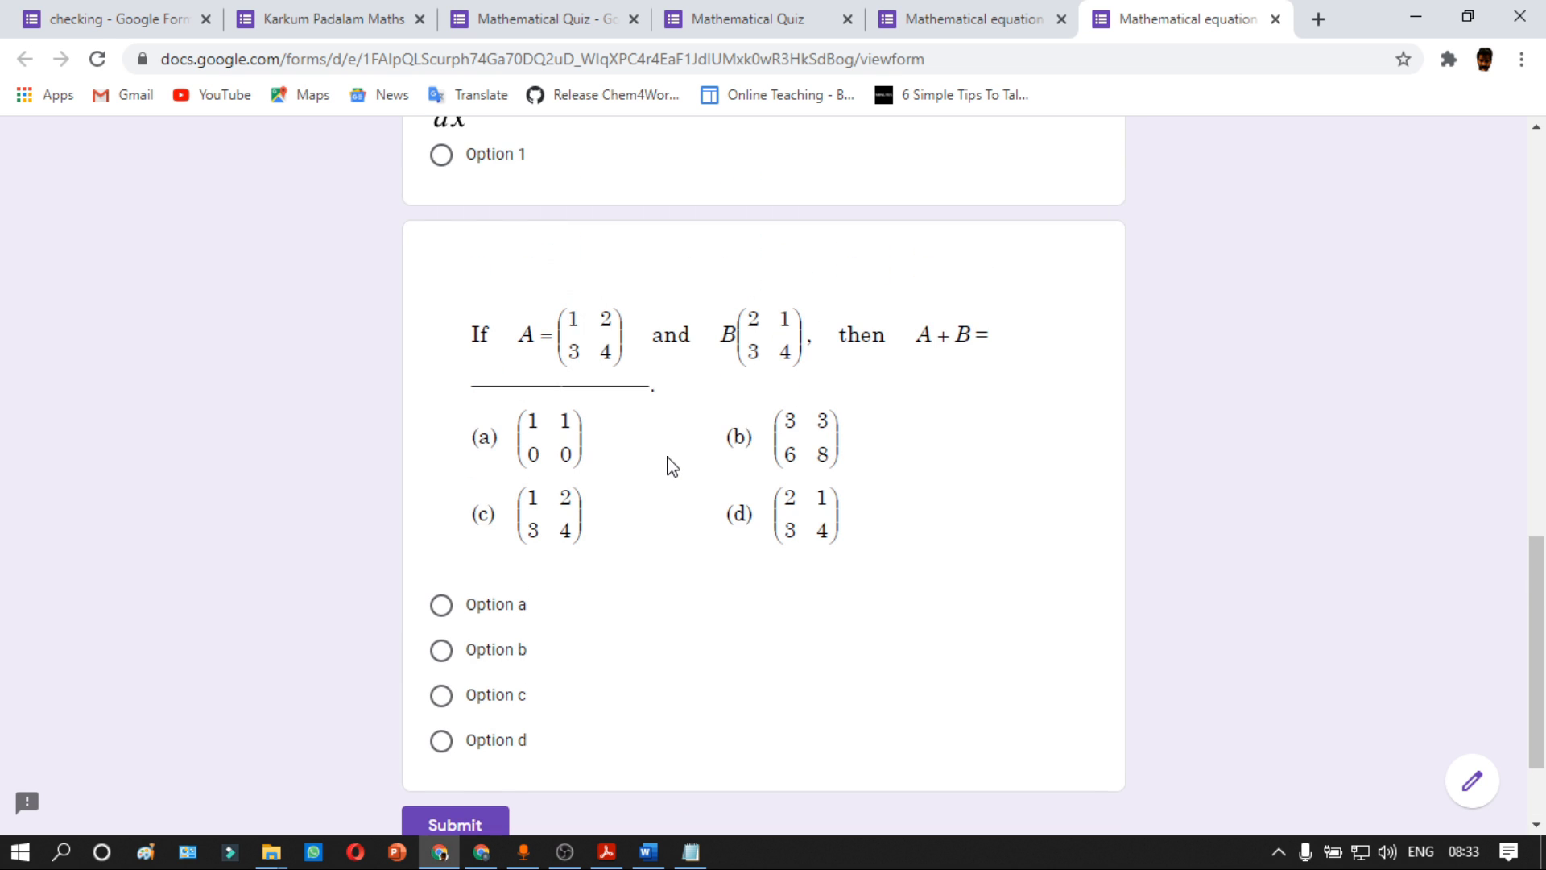
pyautogui.scroll(12, 675, 488)
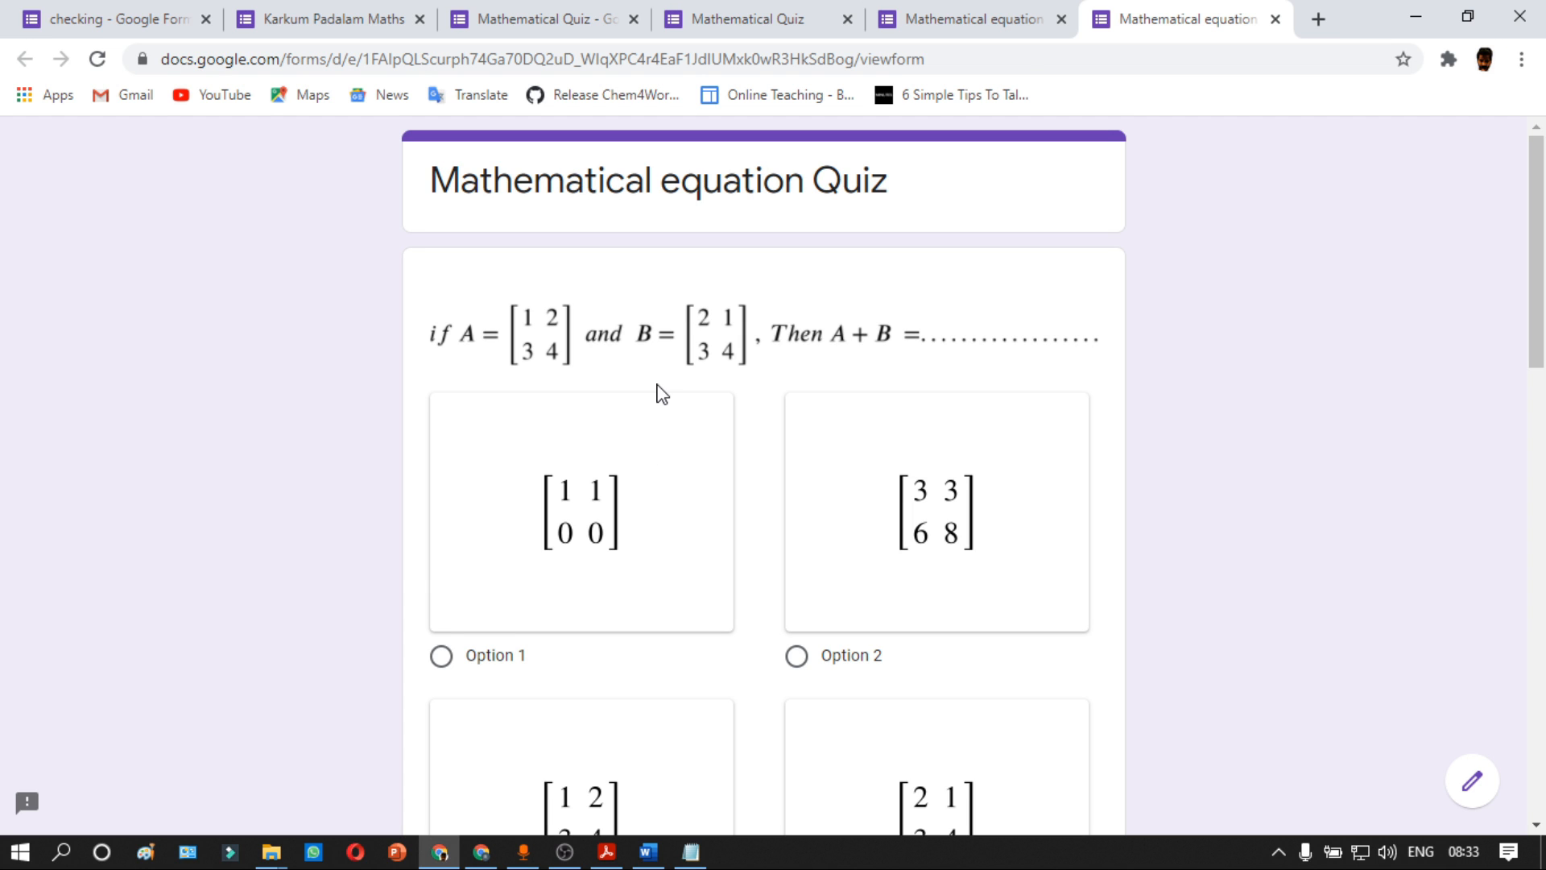
pyautogui.scroll(-10, 656, 397)
pyautogui.scroll(6, 650, 419)
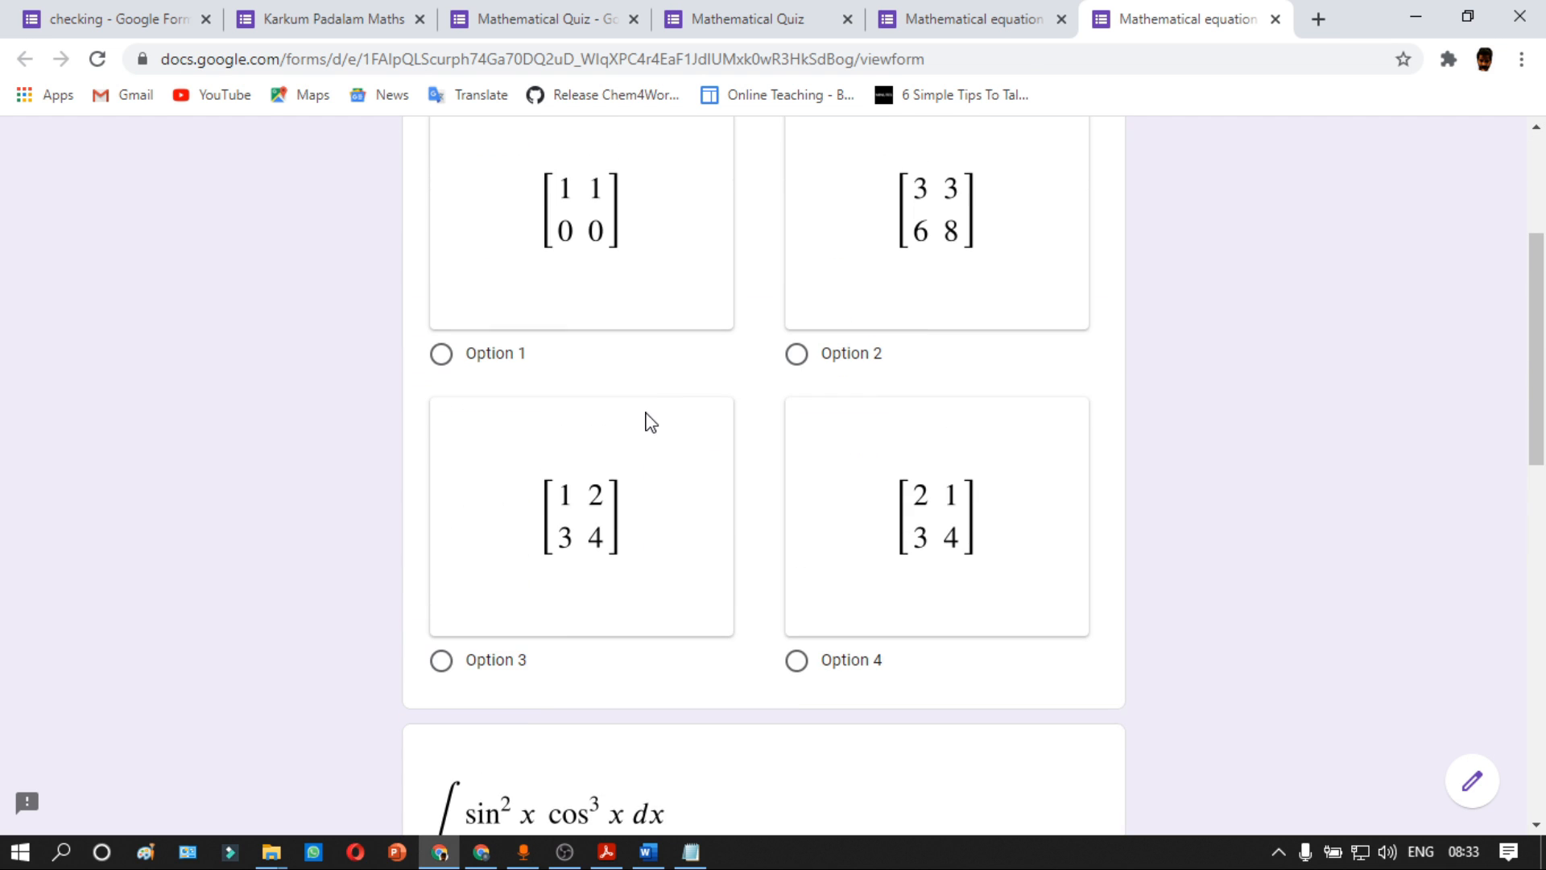
pyautogui.scroll(4, 651, 421)
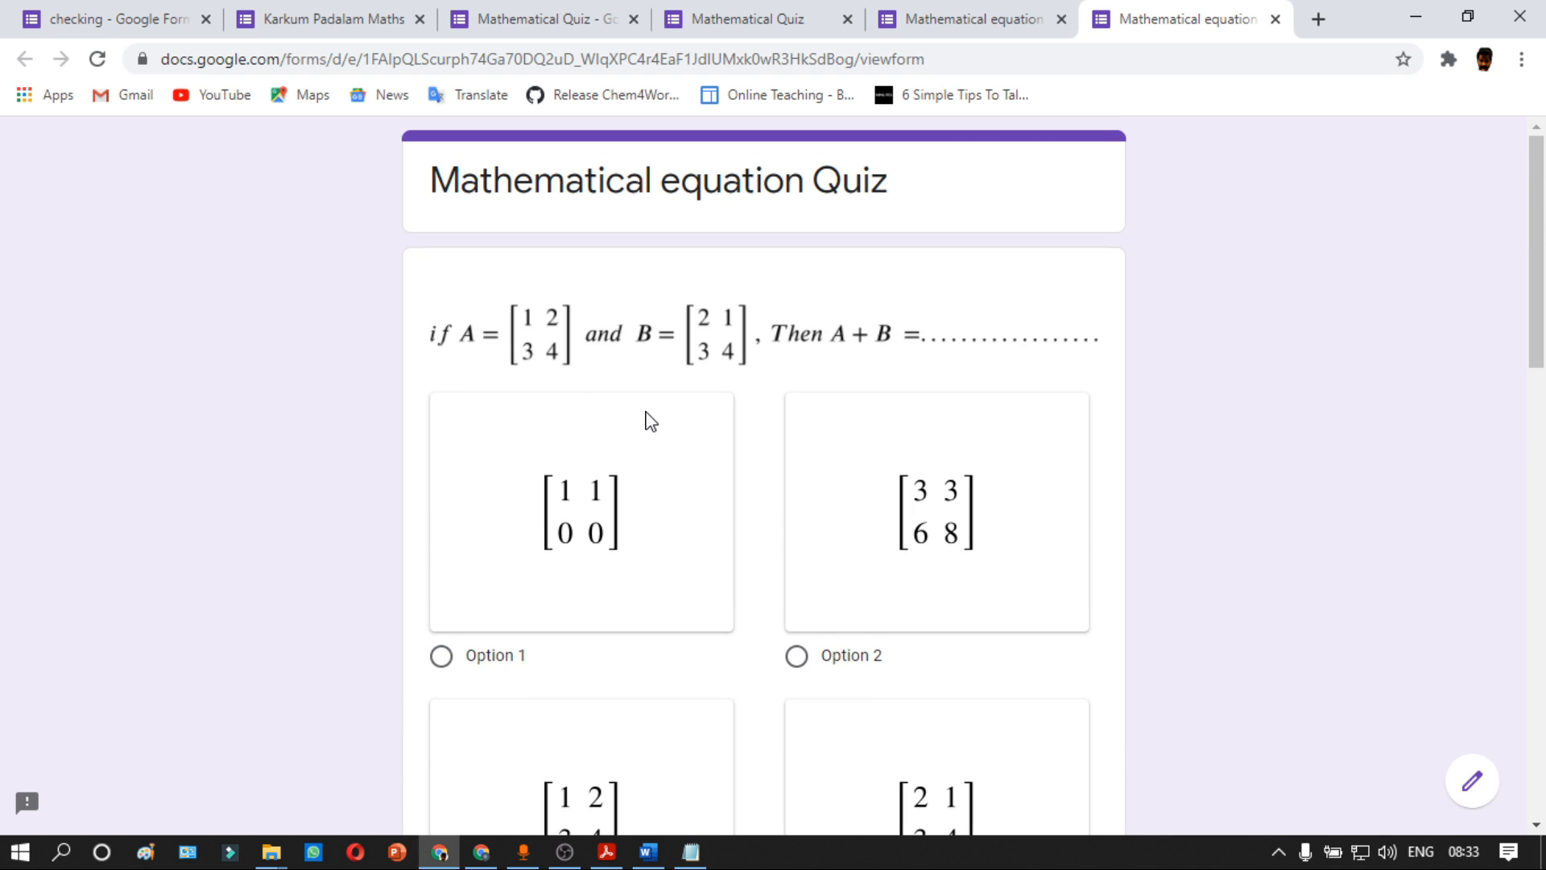
pyautogui.scroll(-15, 650, 421)
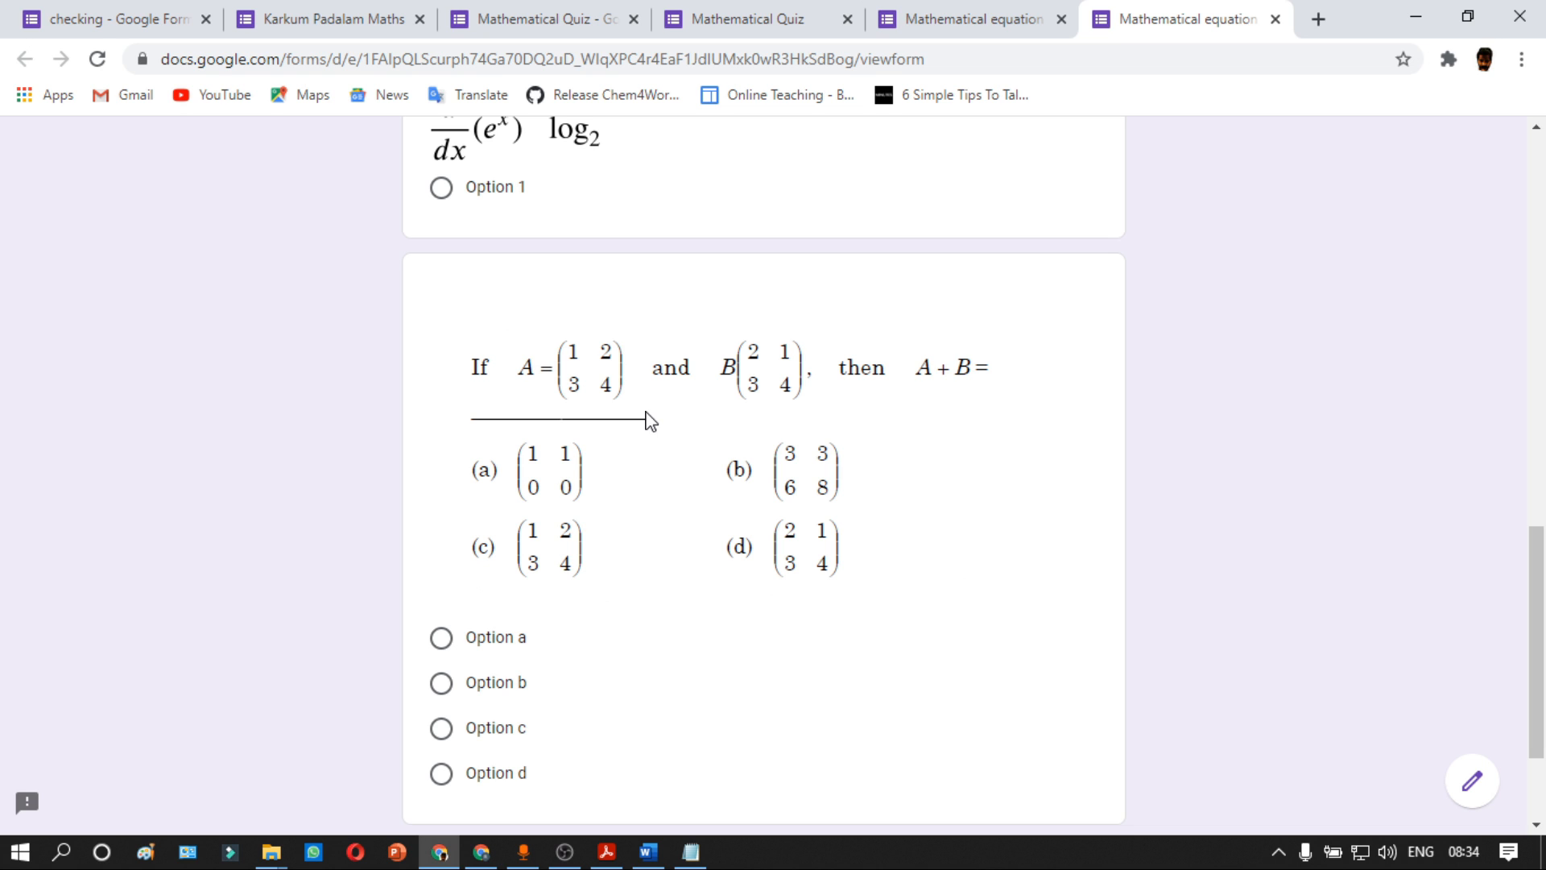
pyautogui.scroll(-2, 764, 477)
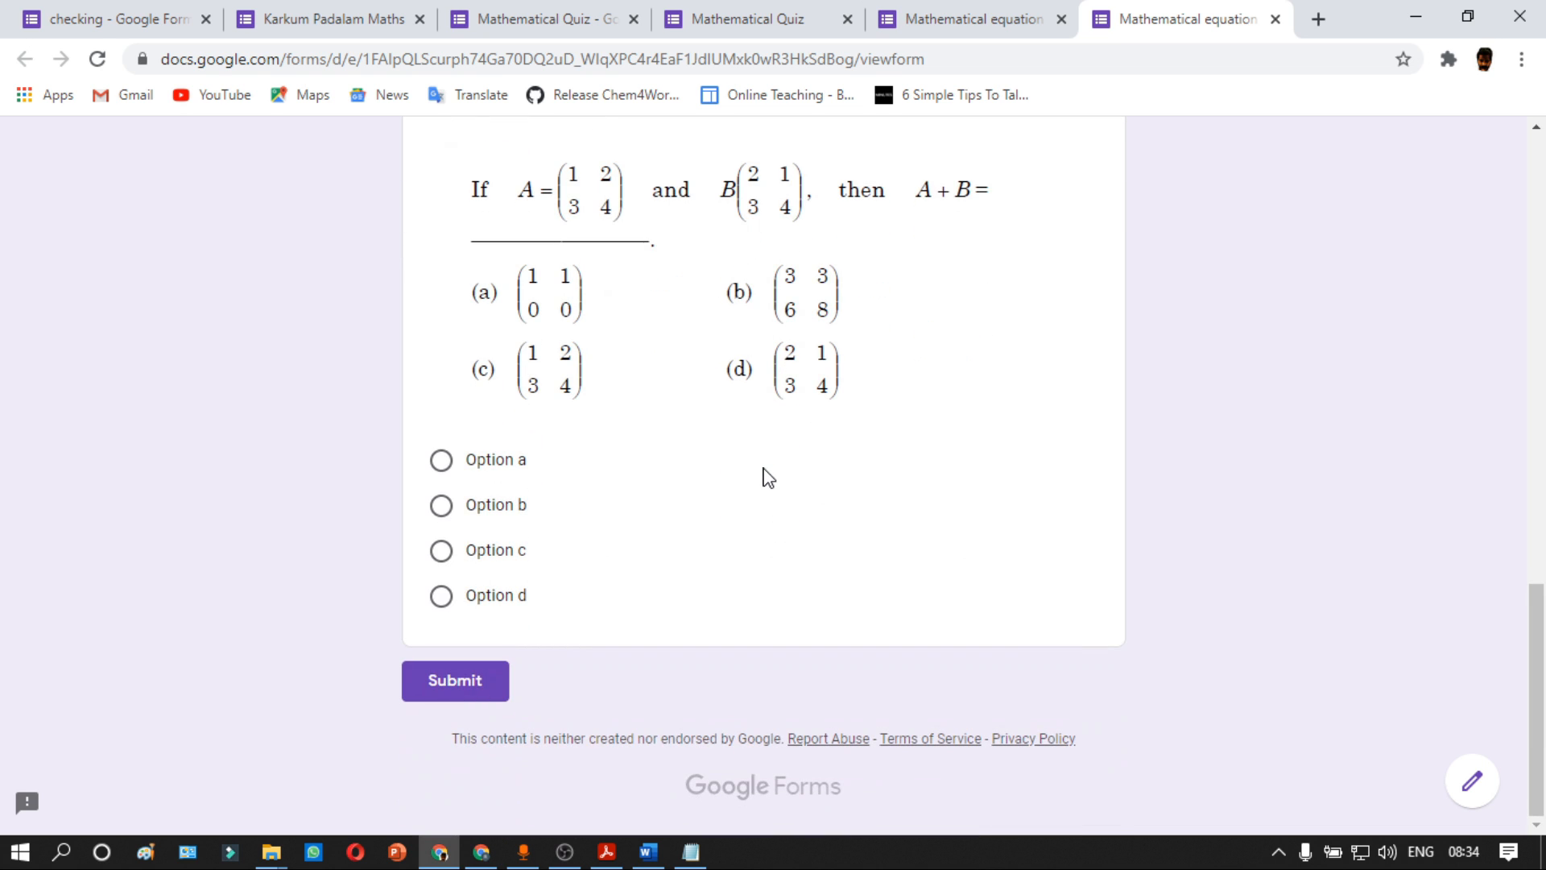